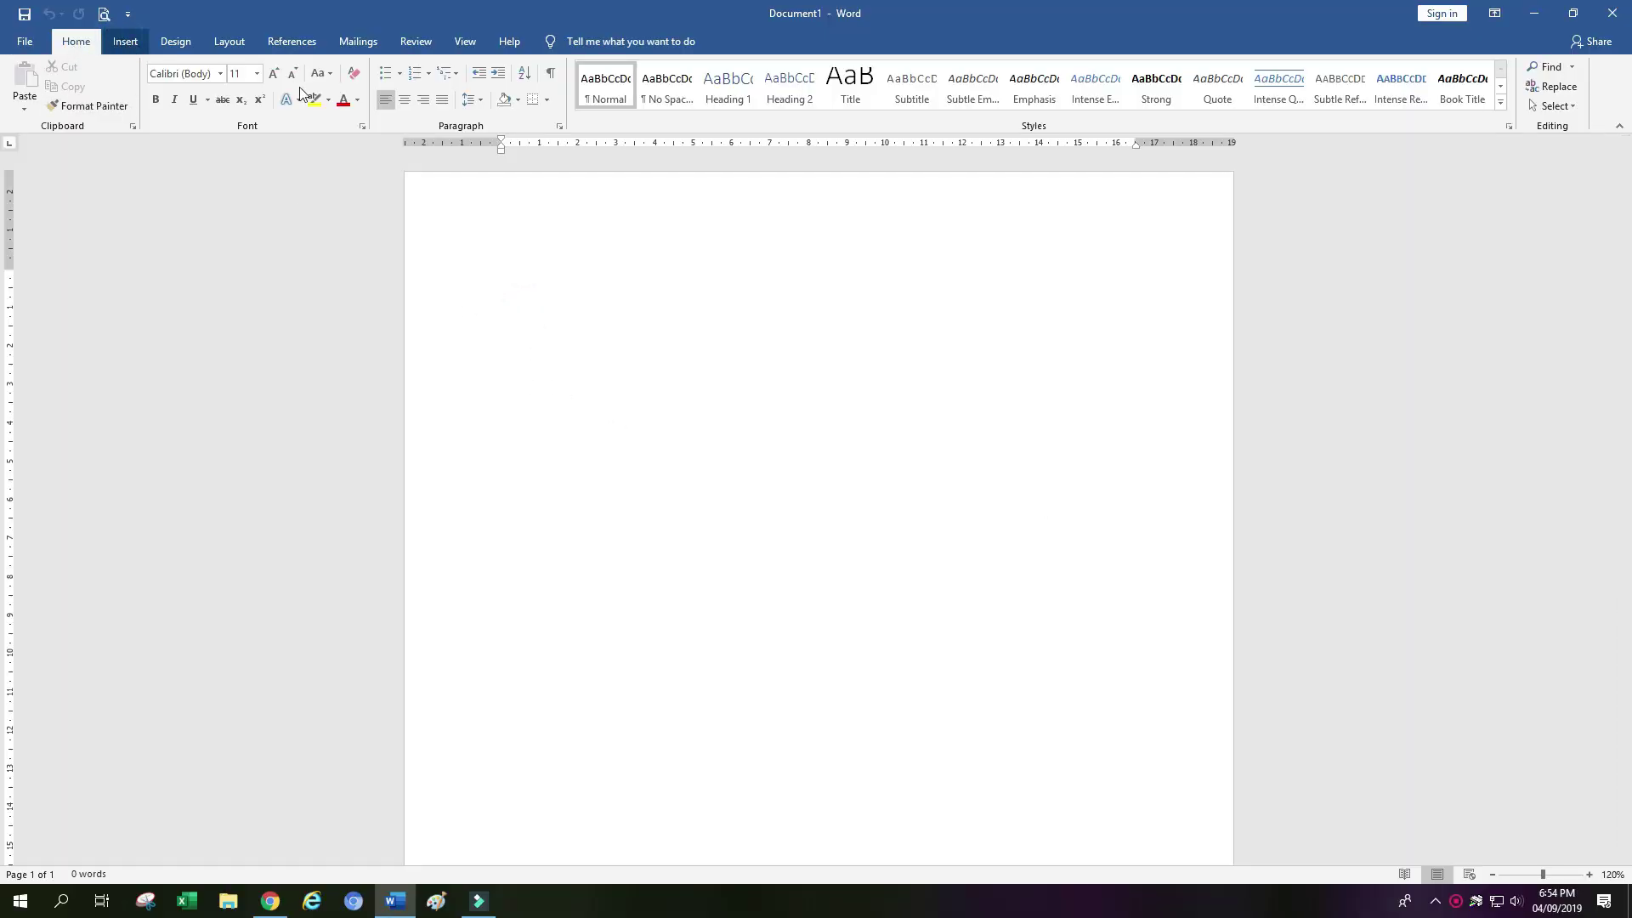
Switch the blank document's ribbon to the Insert tab
click(125, 41)
Insert plain black WordArt reading 'PORTFOLIO IN ECONOMICS' and shift it slightly right
click(1072, 94)
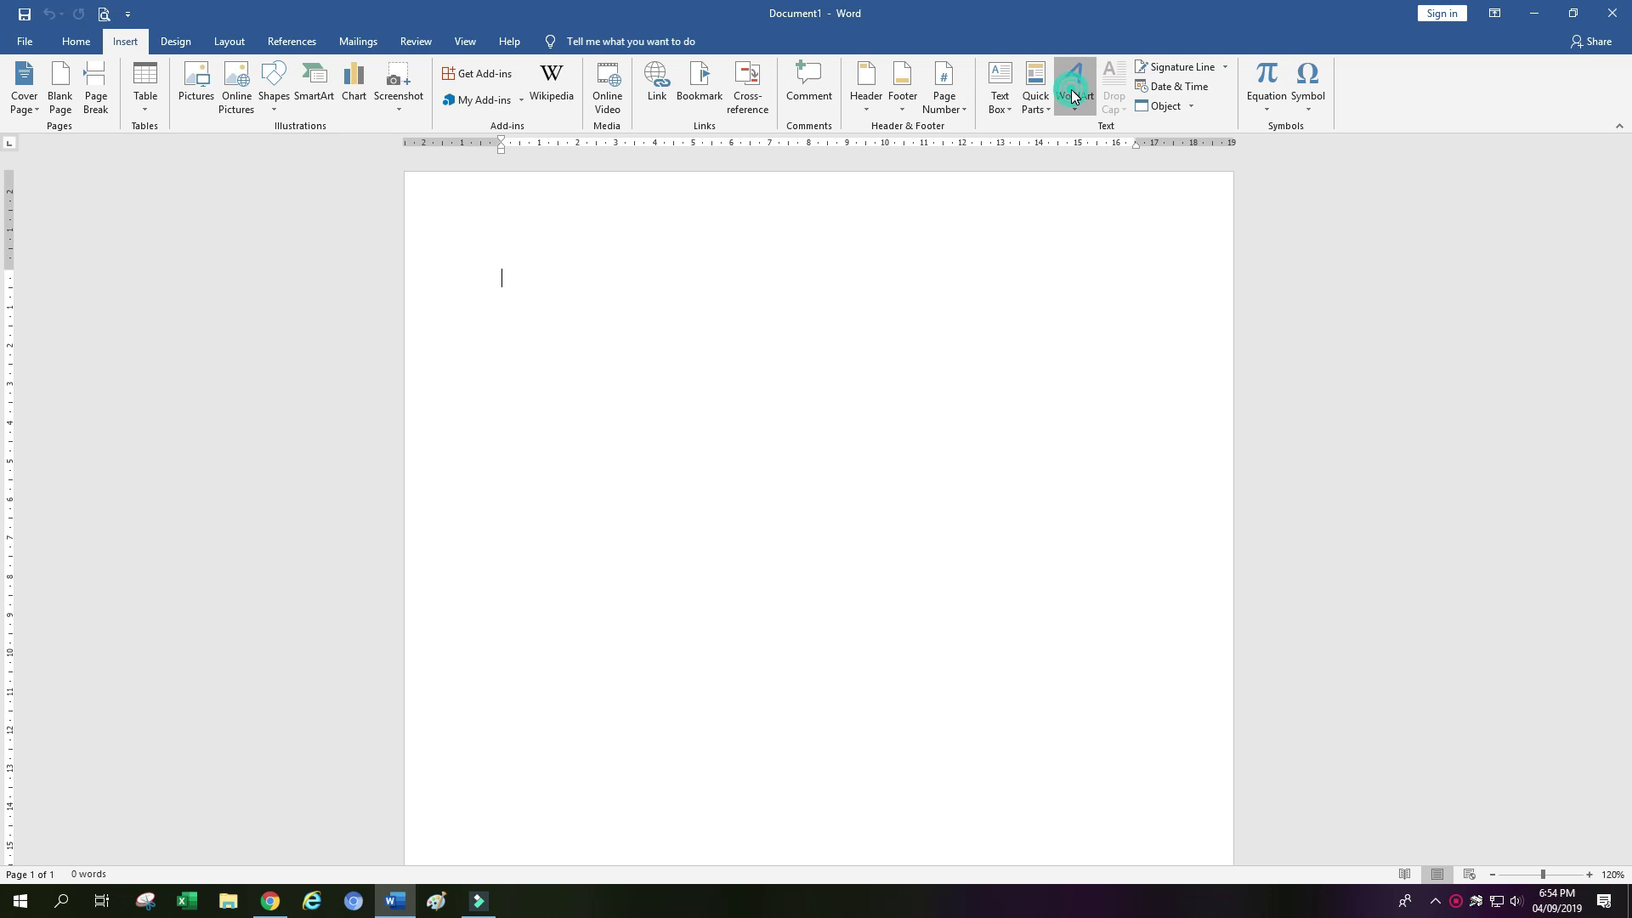
click(1094, 152)
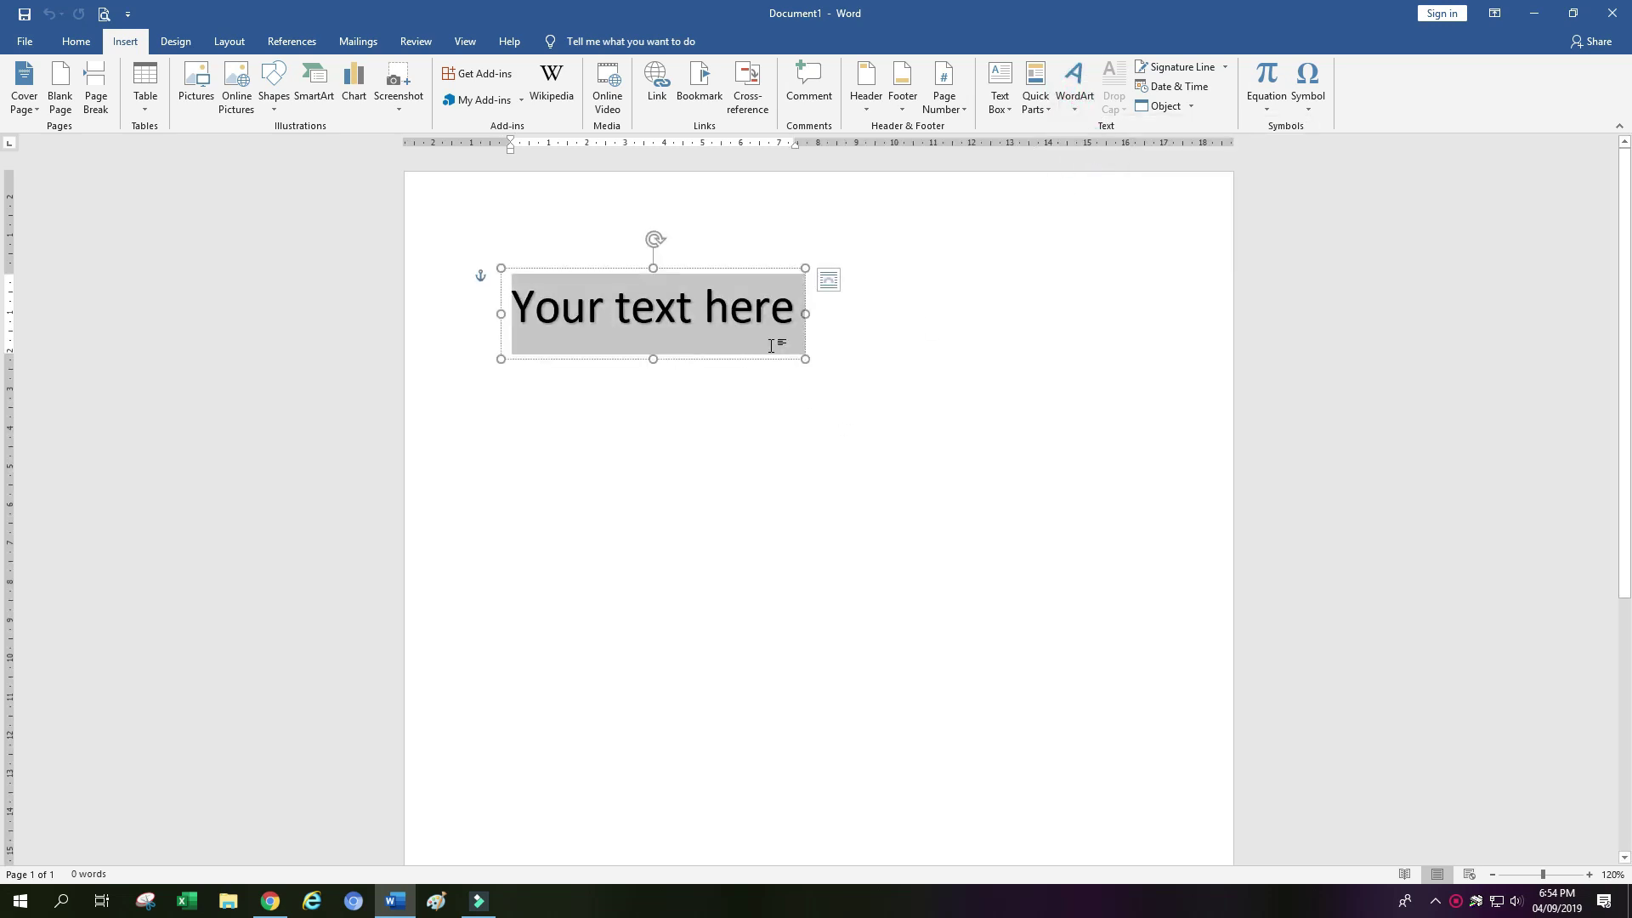
text(po)
key(BackSpace)
key(BackSpace)
text(PORT)
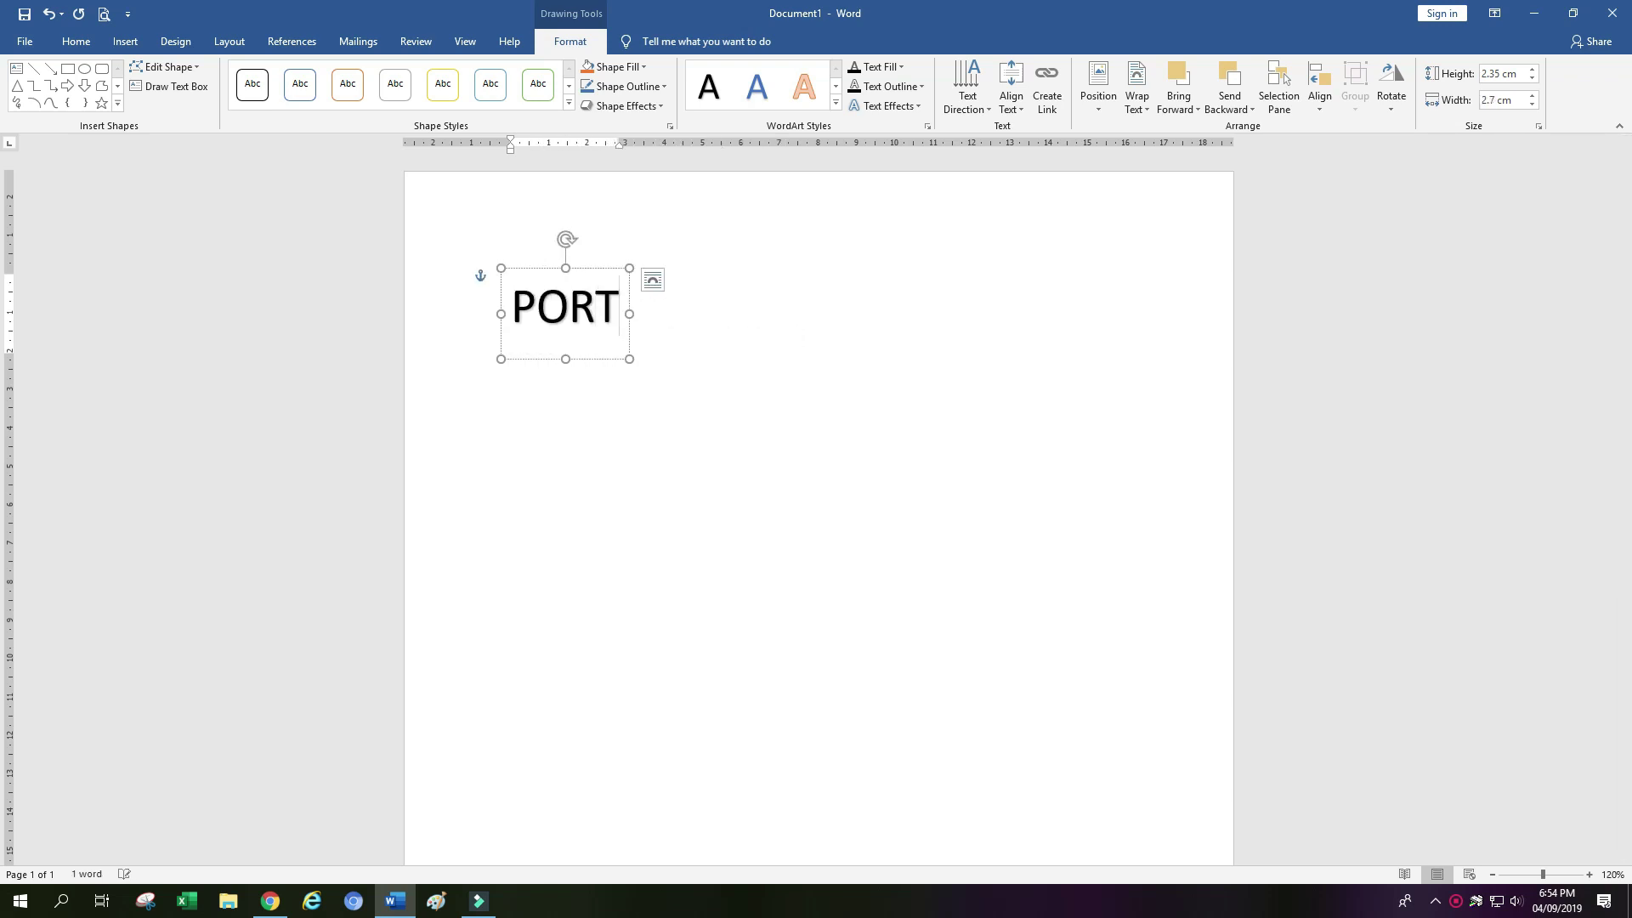
text(FOLIO)
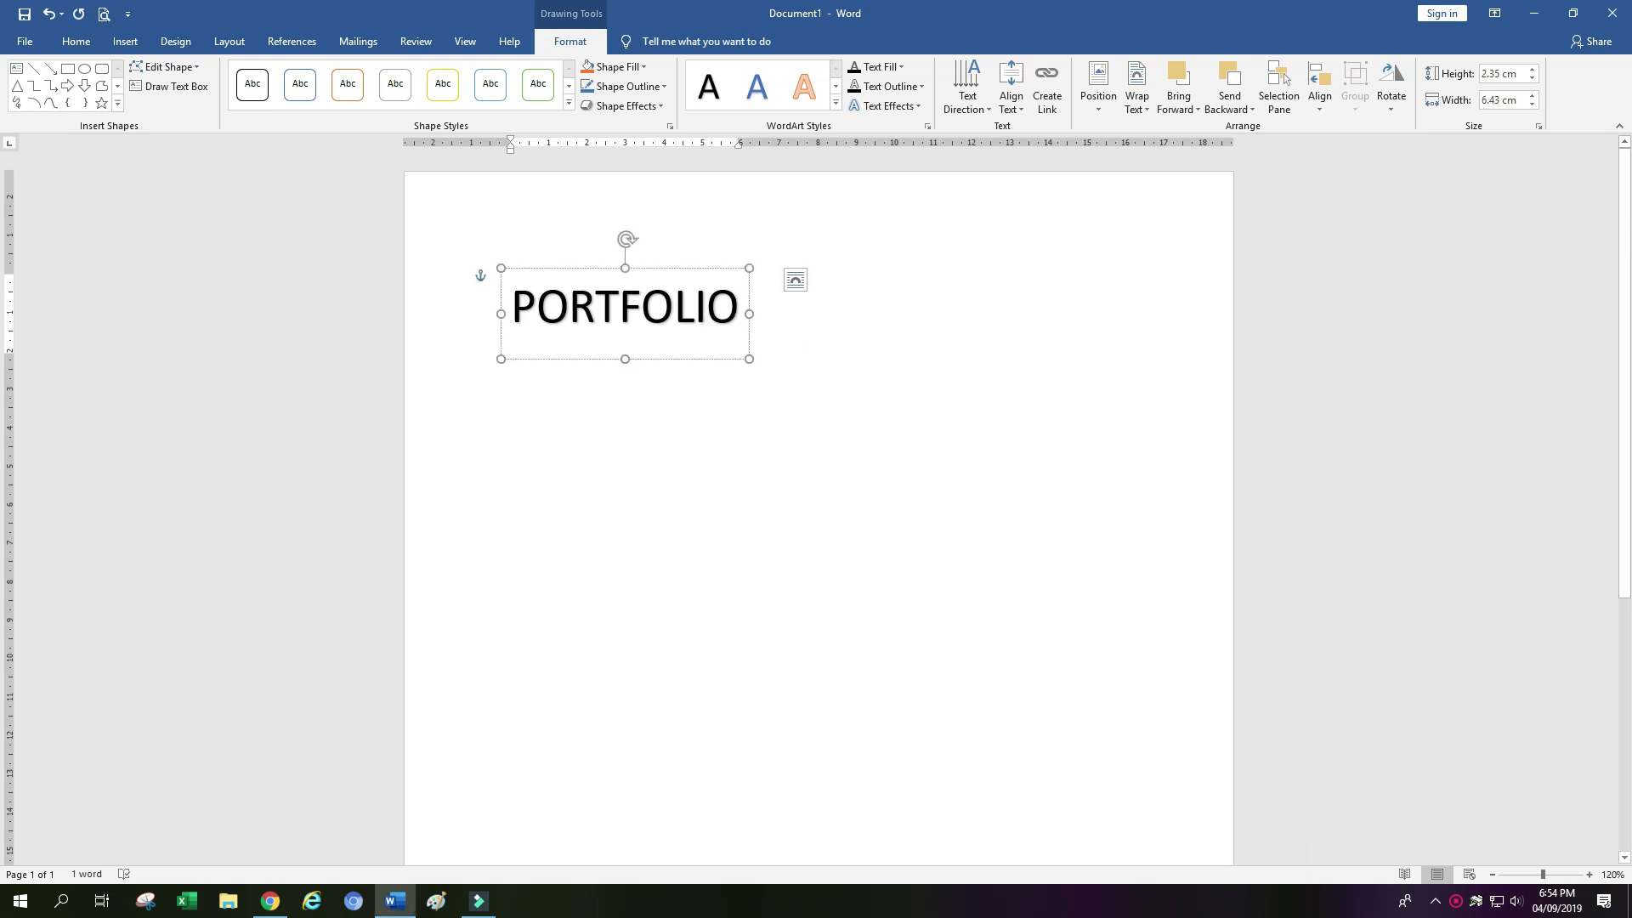
text( IN )
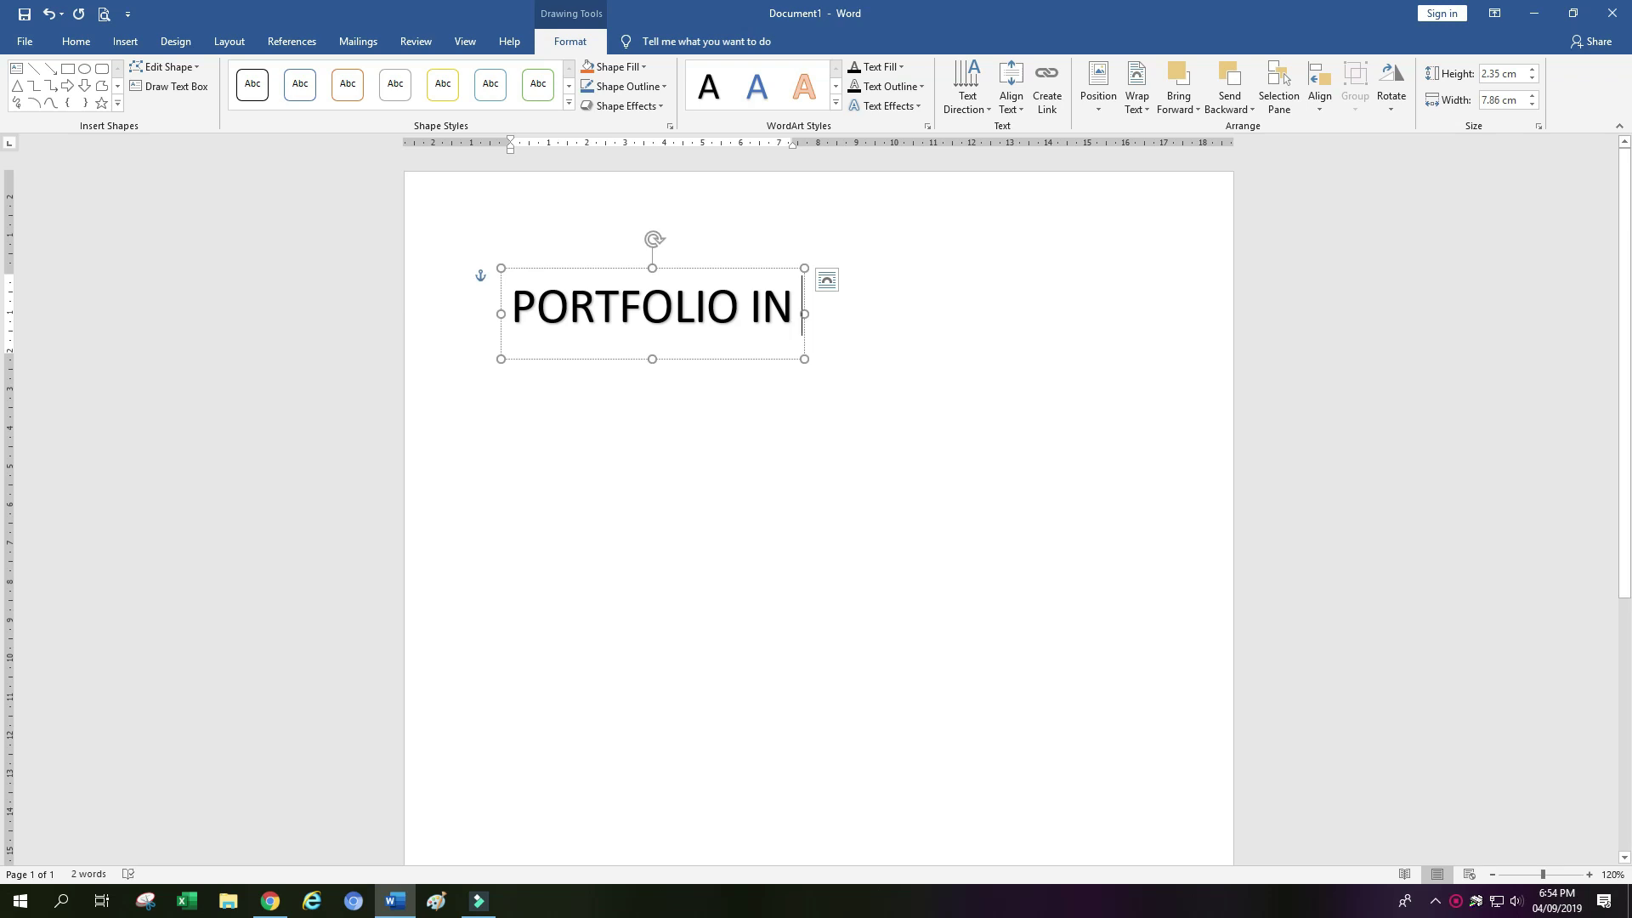
text(EC)
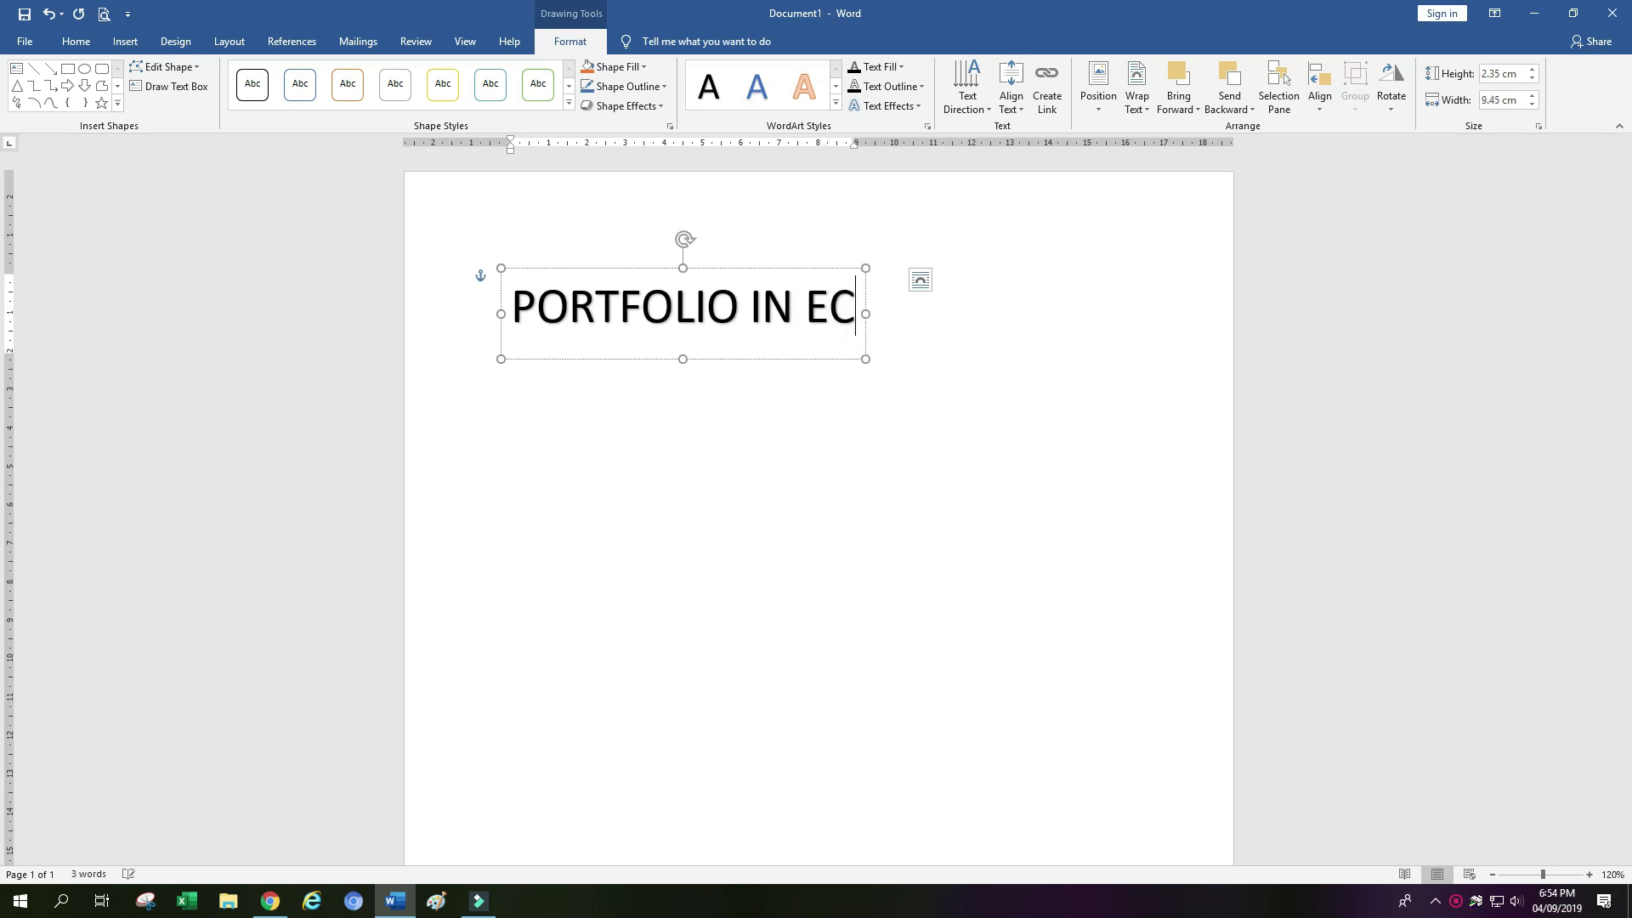
text(ONOMICS)
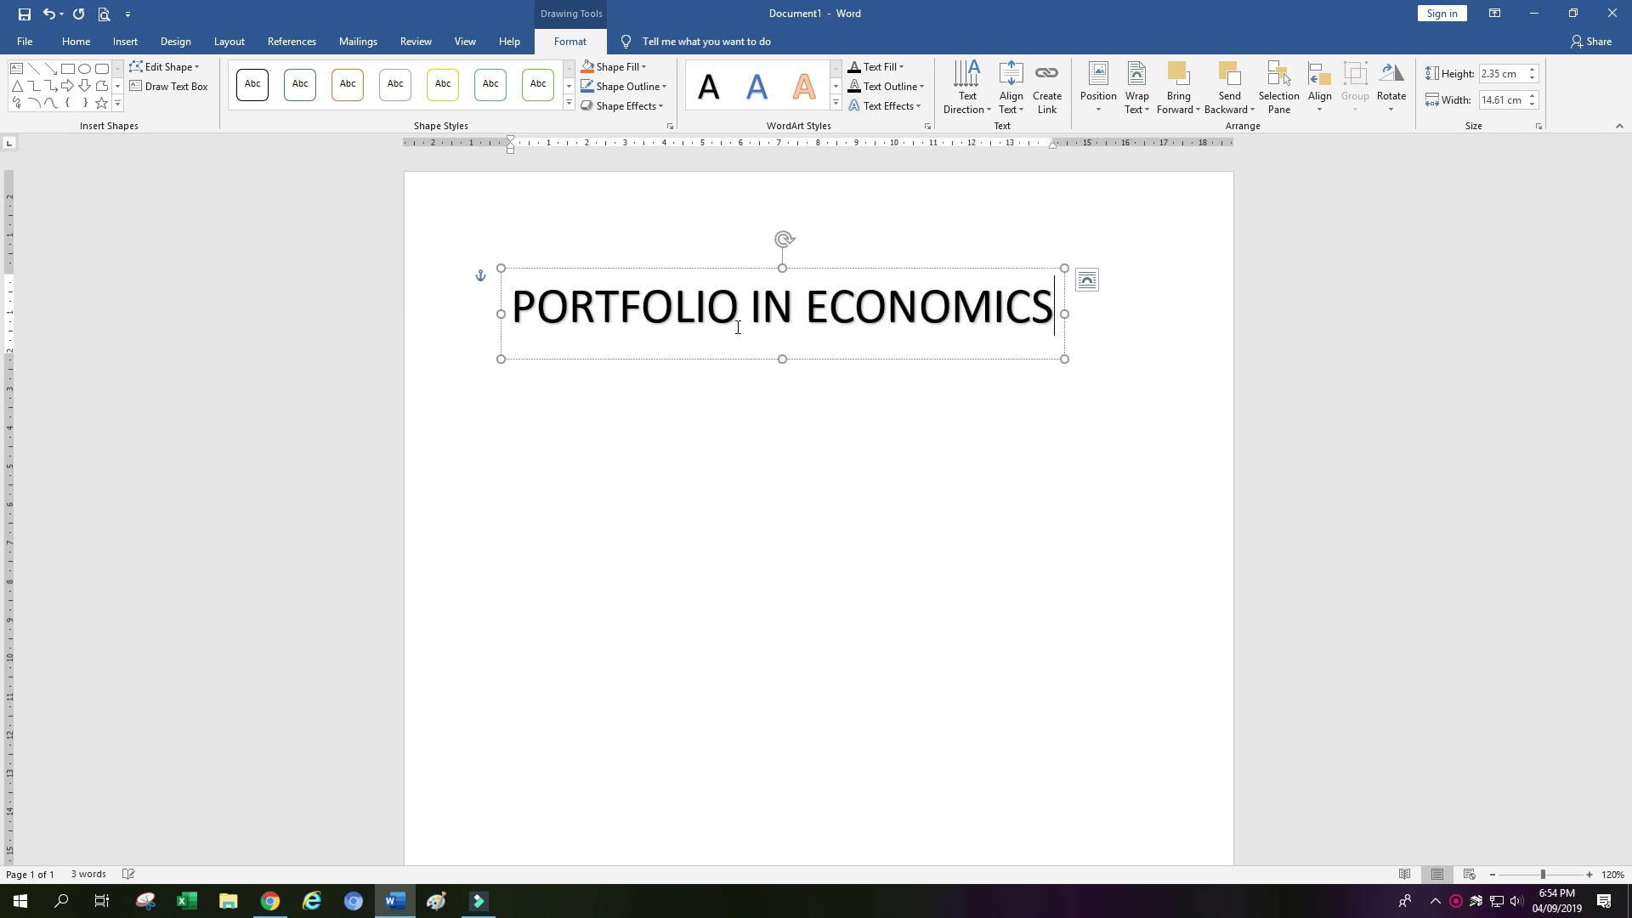
drag(832, 271, 889, 271)
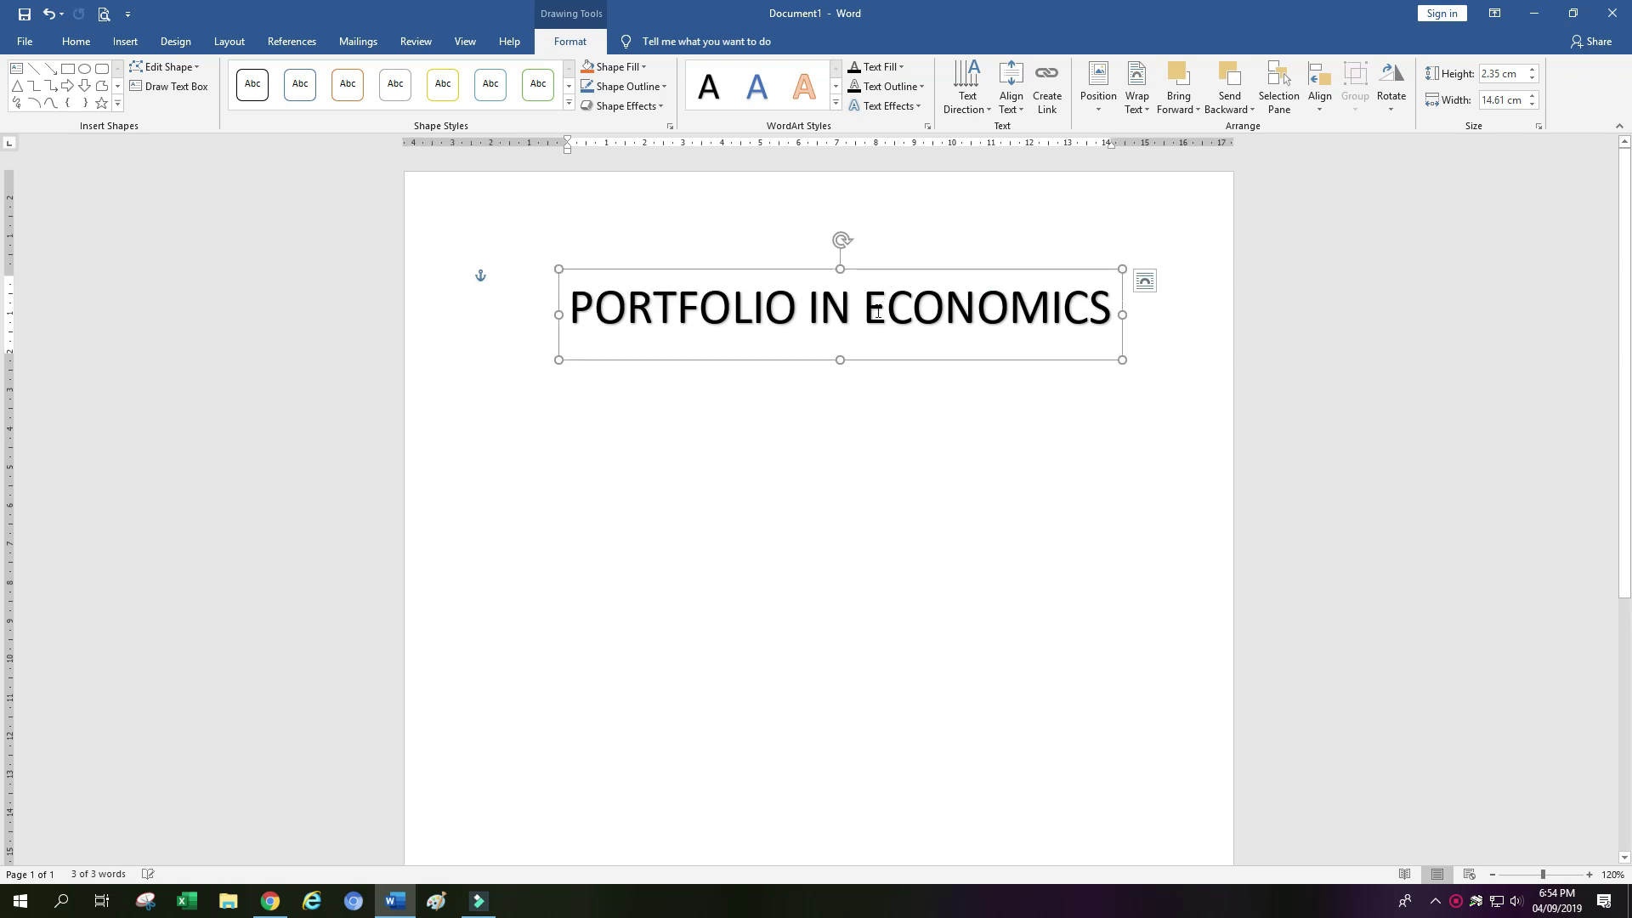
Select all the title text and scroll the Home font list toward Coaster Quake
key(ctrl+a)
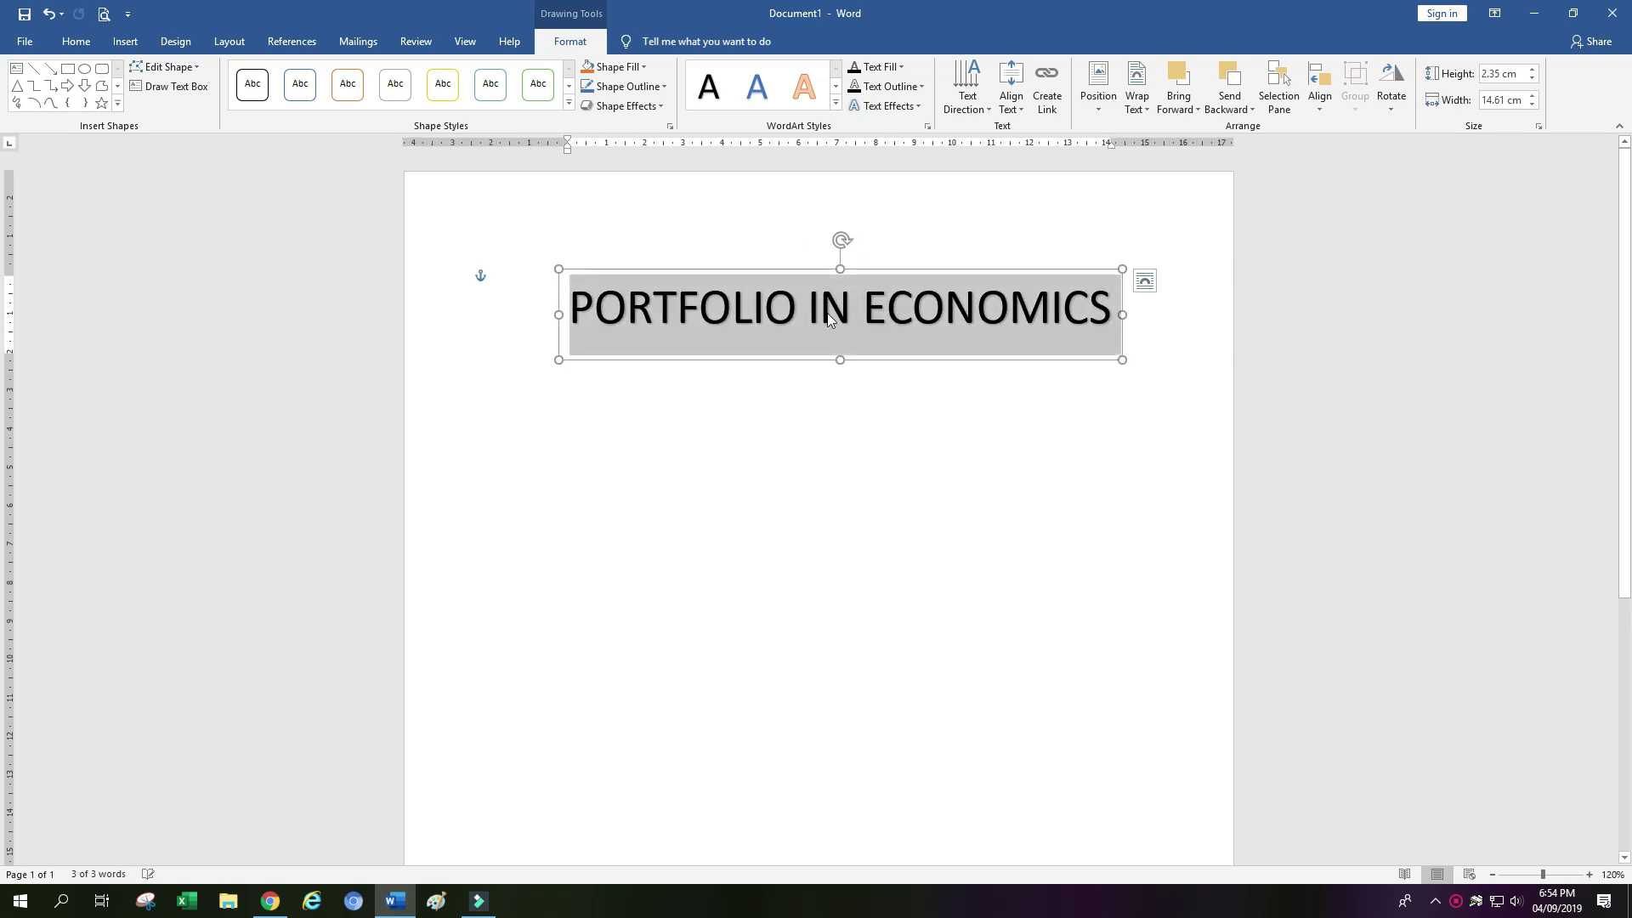
click(64, 43)
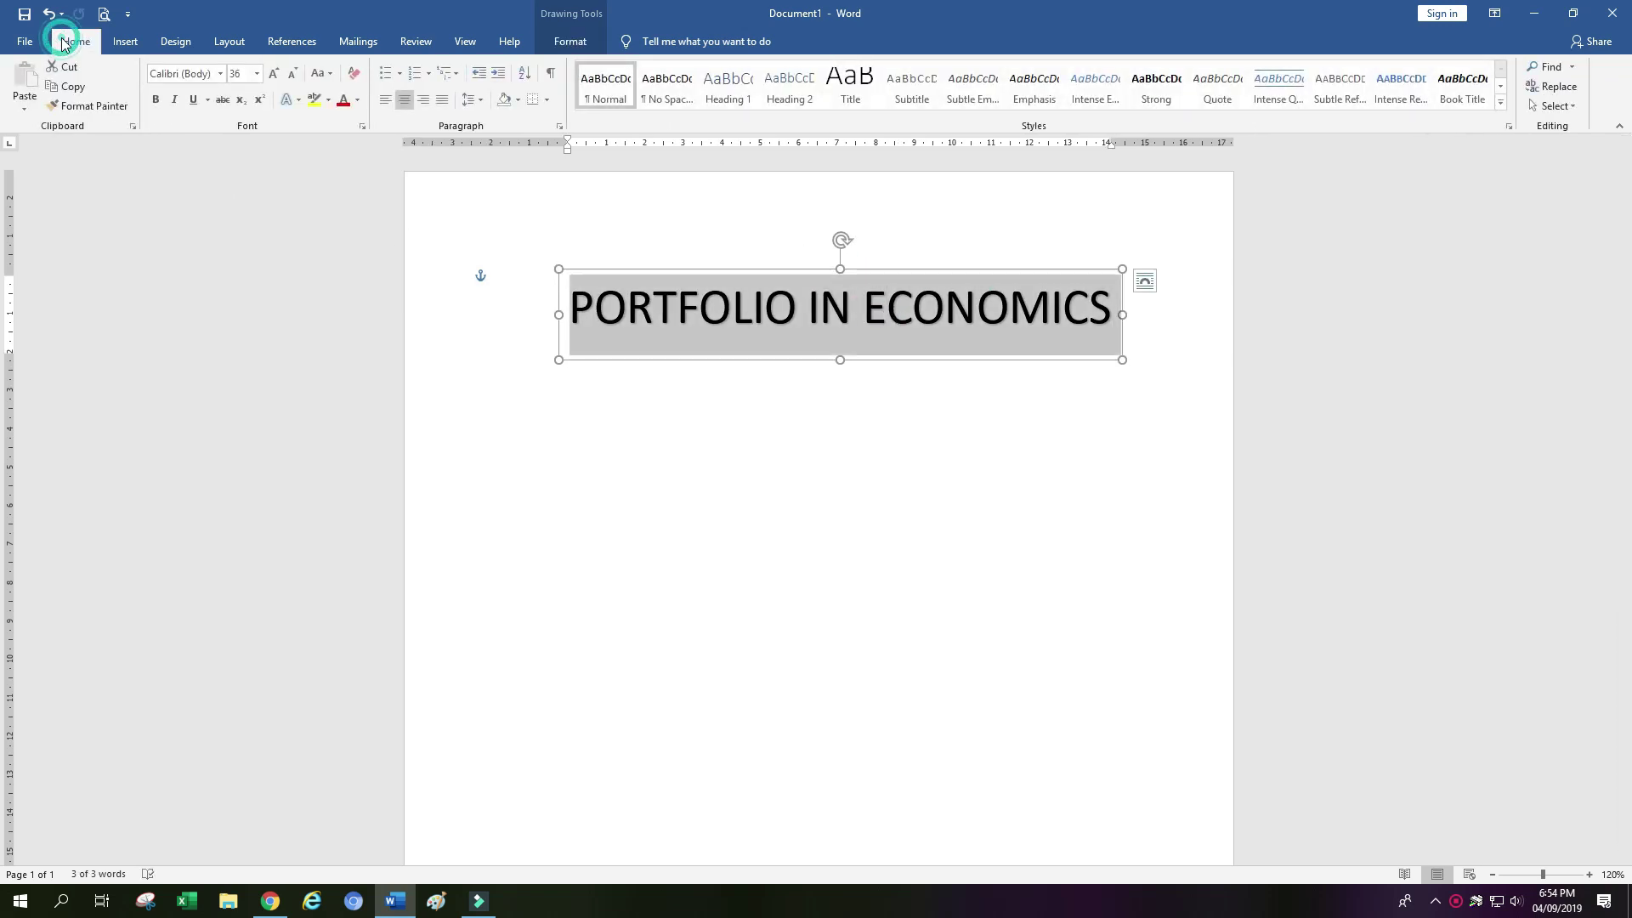
click(222, 74)
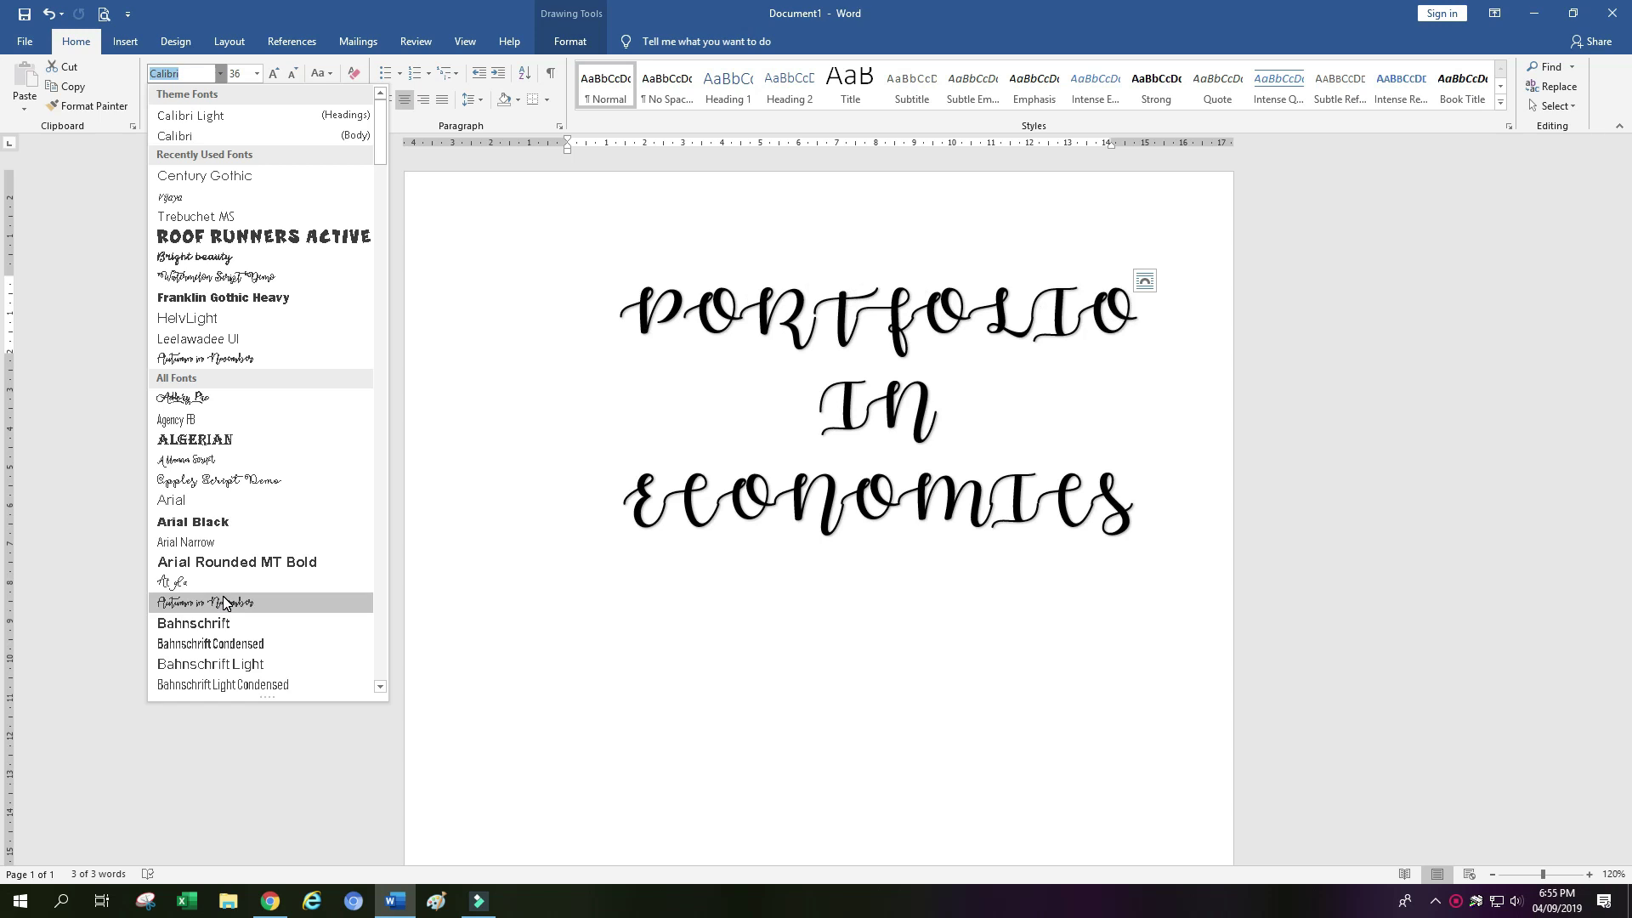
scroll(240, 577, down, 5)
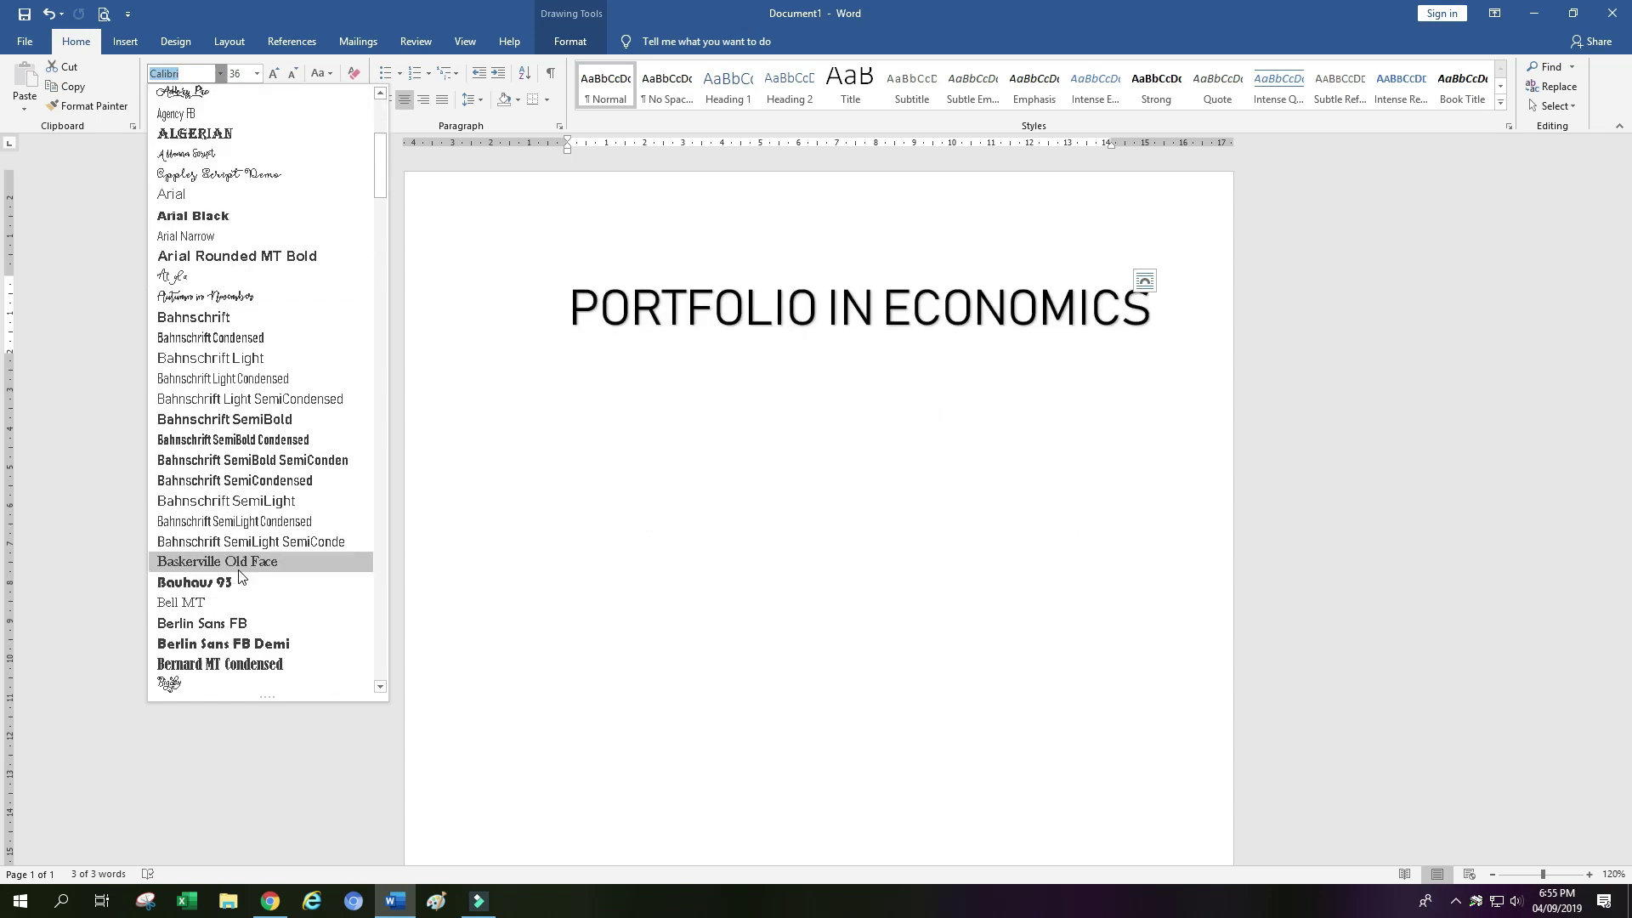
scroll(240, 577, down, 2)
scroll(233, 601, down, 2)
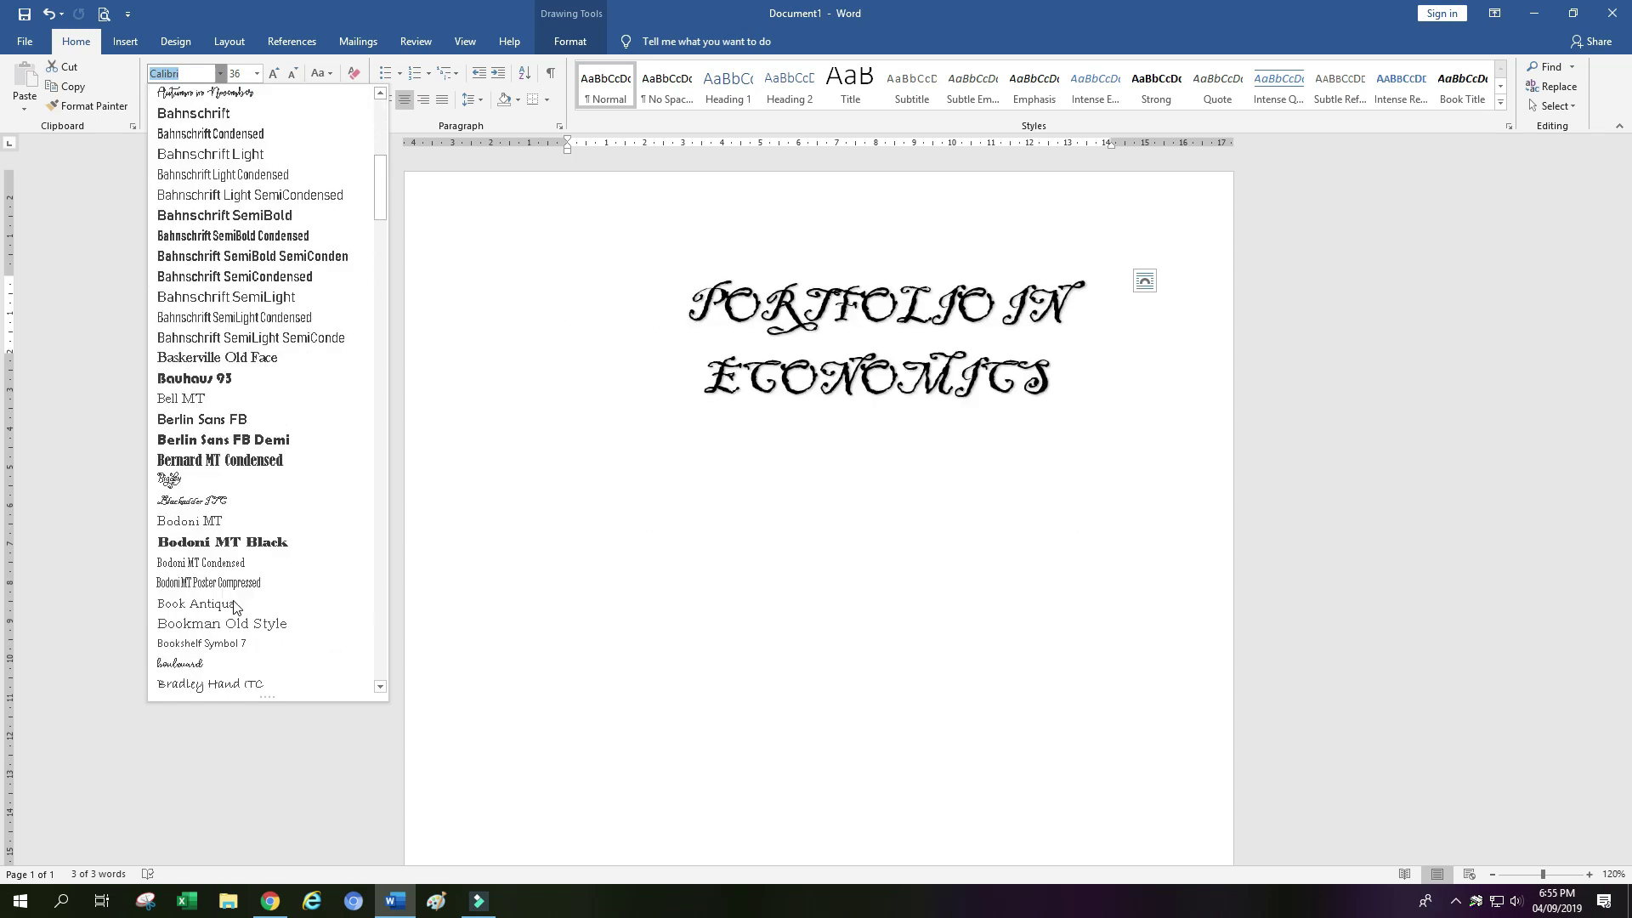
scroll(234, 605, down, 2)
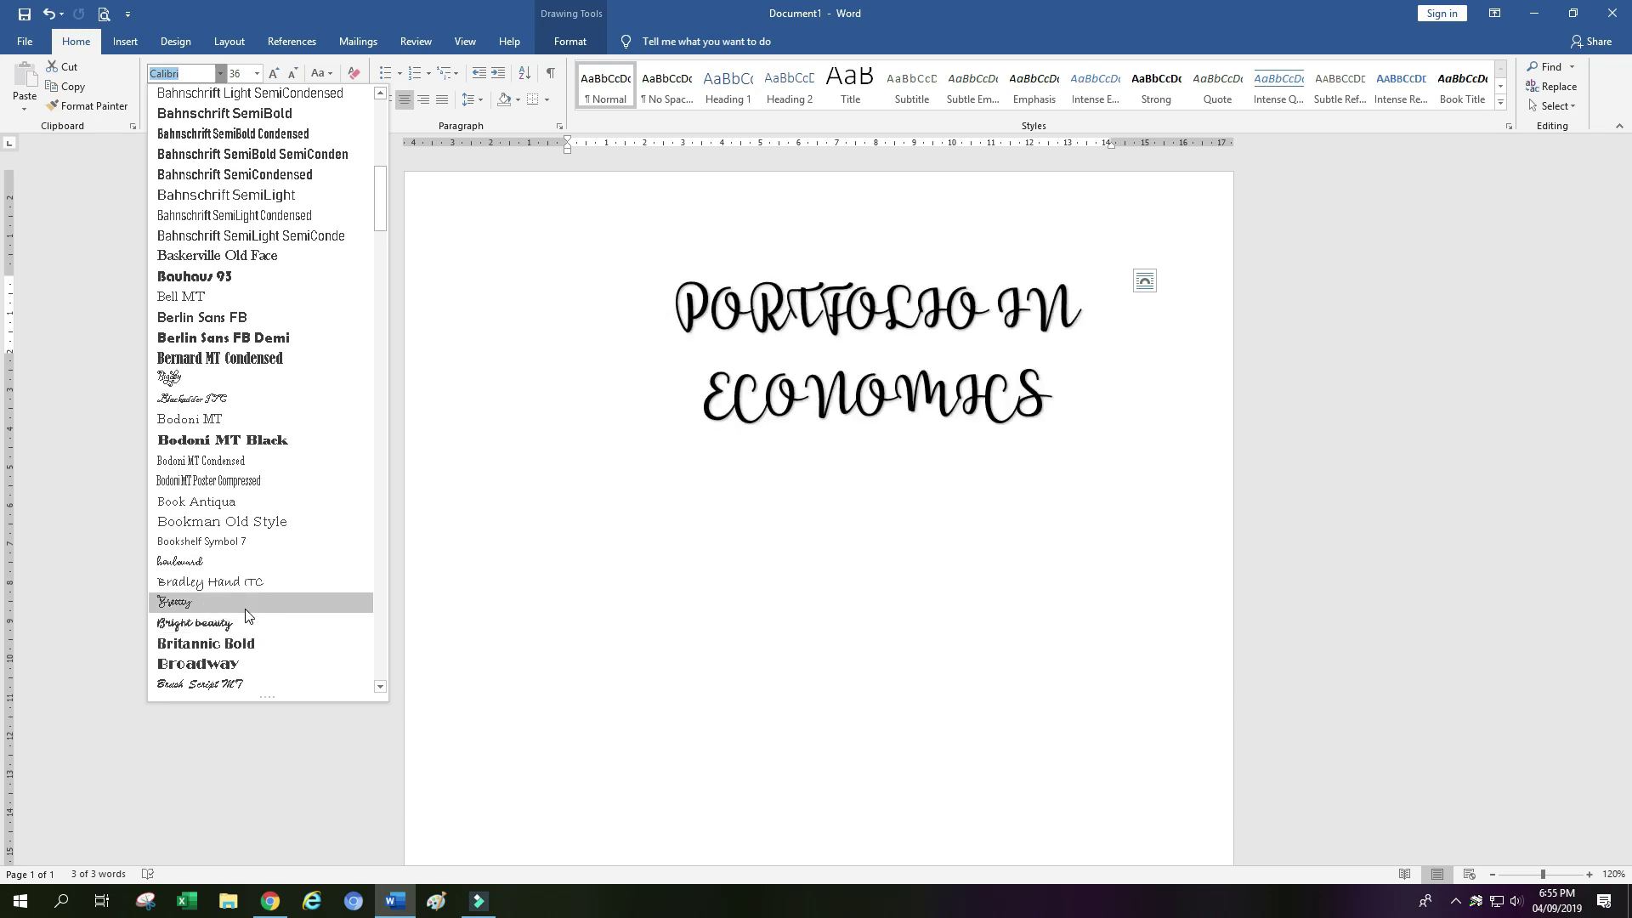
scroll(246, 616, down, 4)
scroll(259, 655, down, 6)
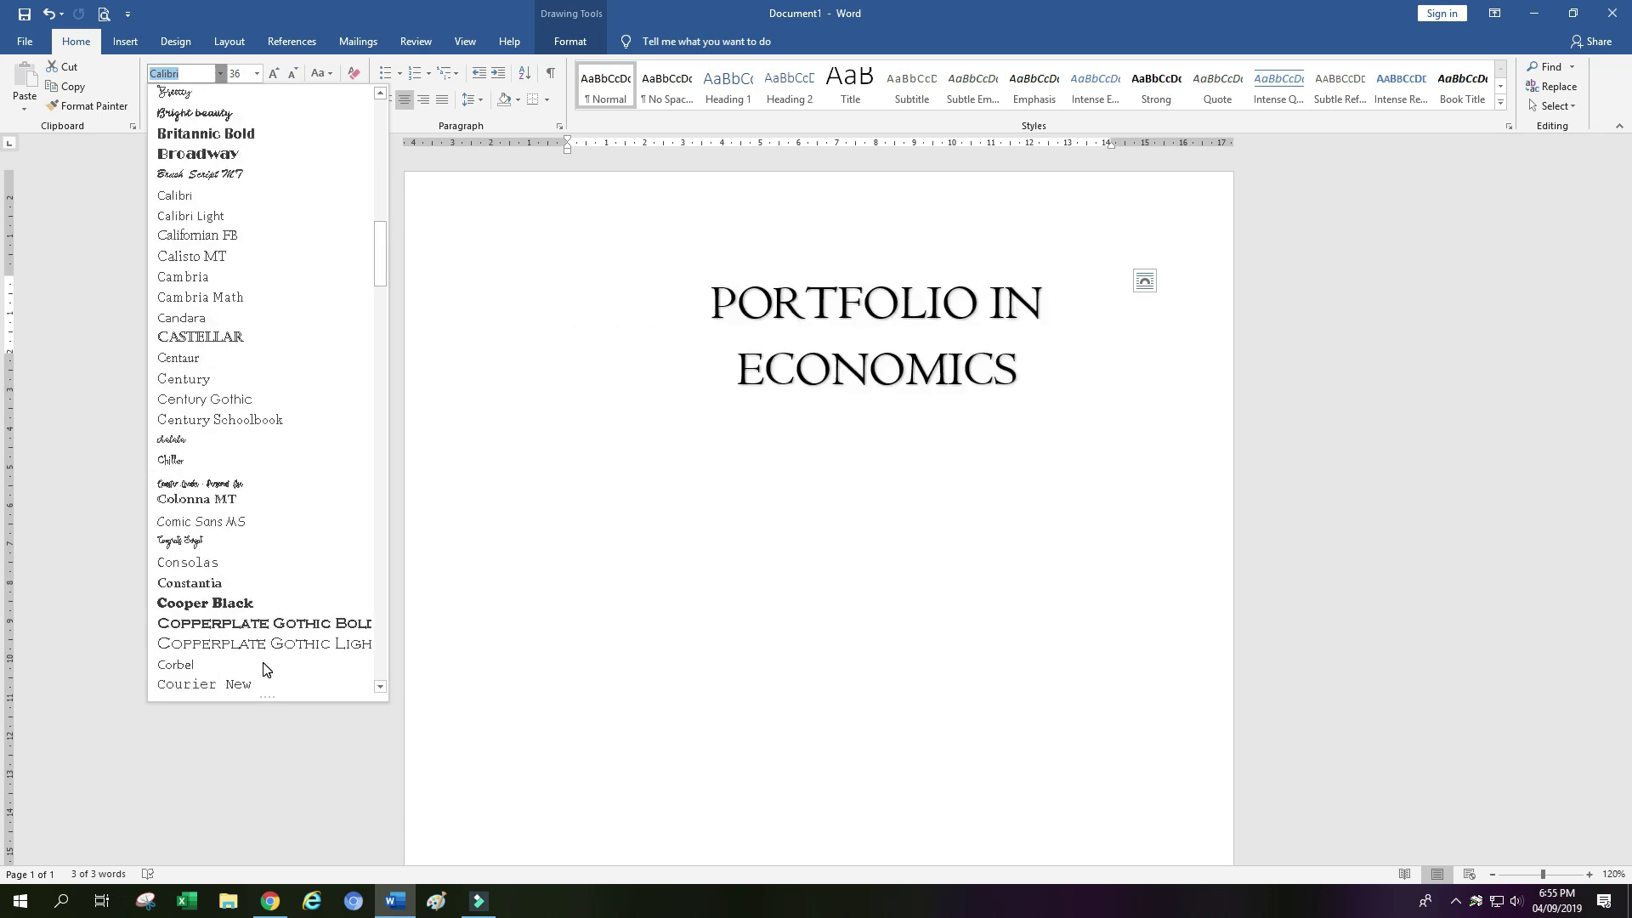
scroll(238, 544, down, 2)
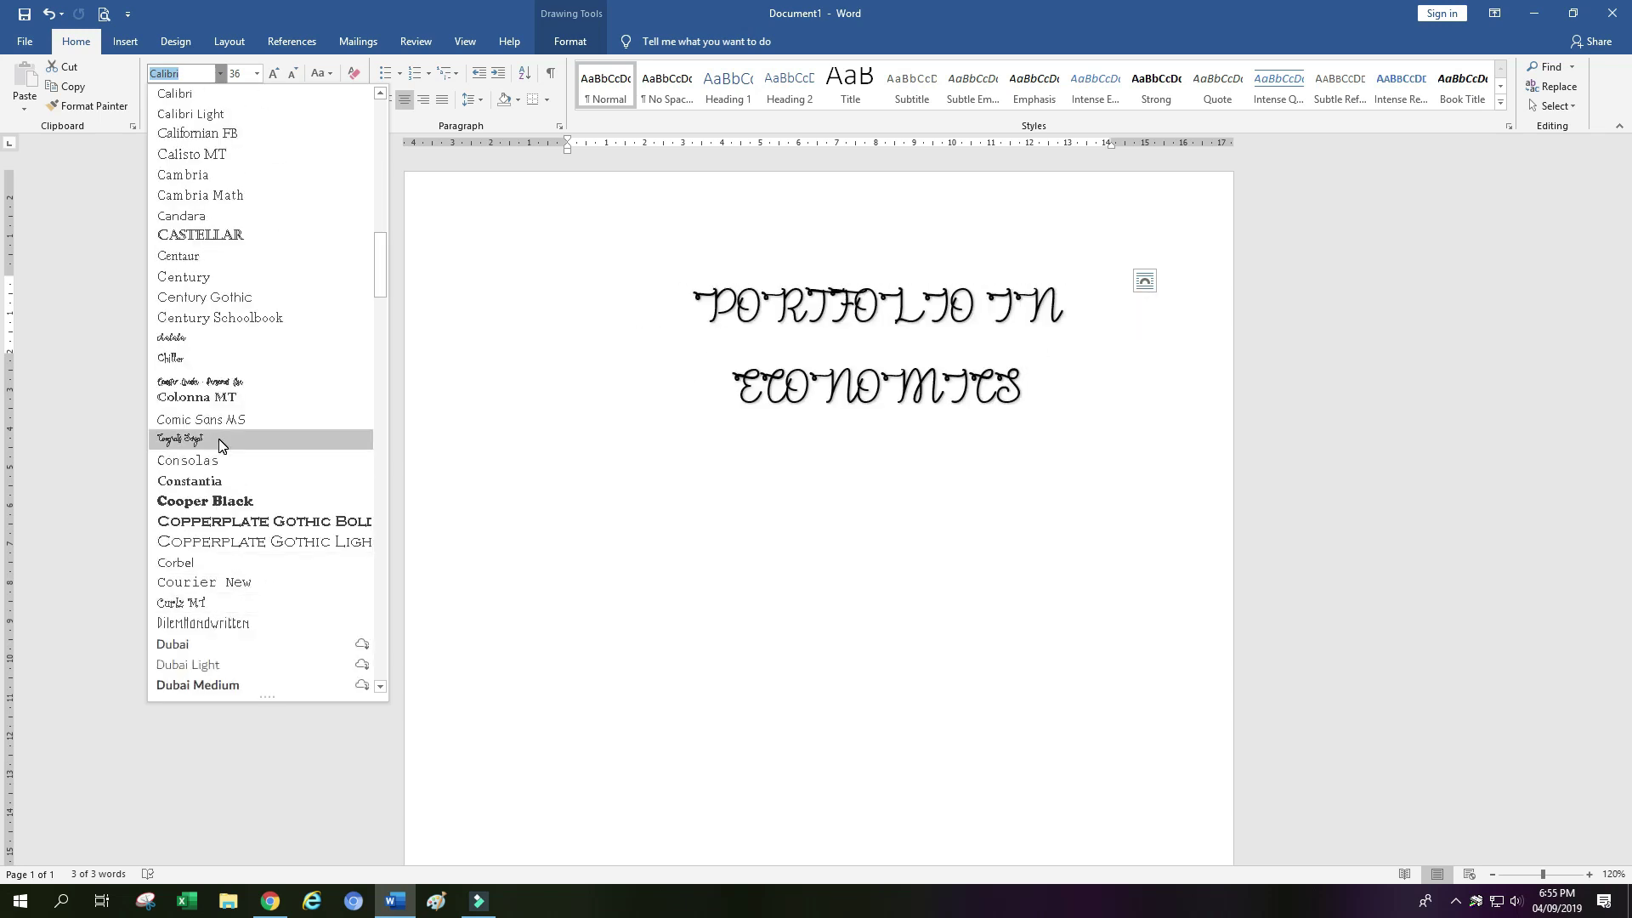
Apply the Coaster Quake font to the title and grow it to size 170
click(226, 381)
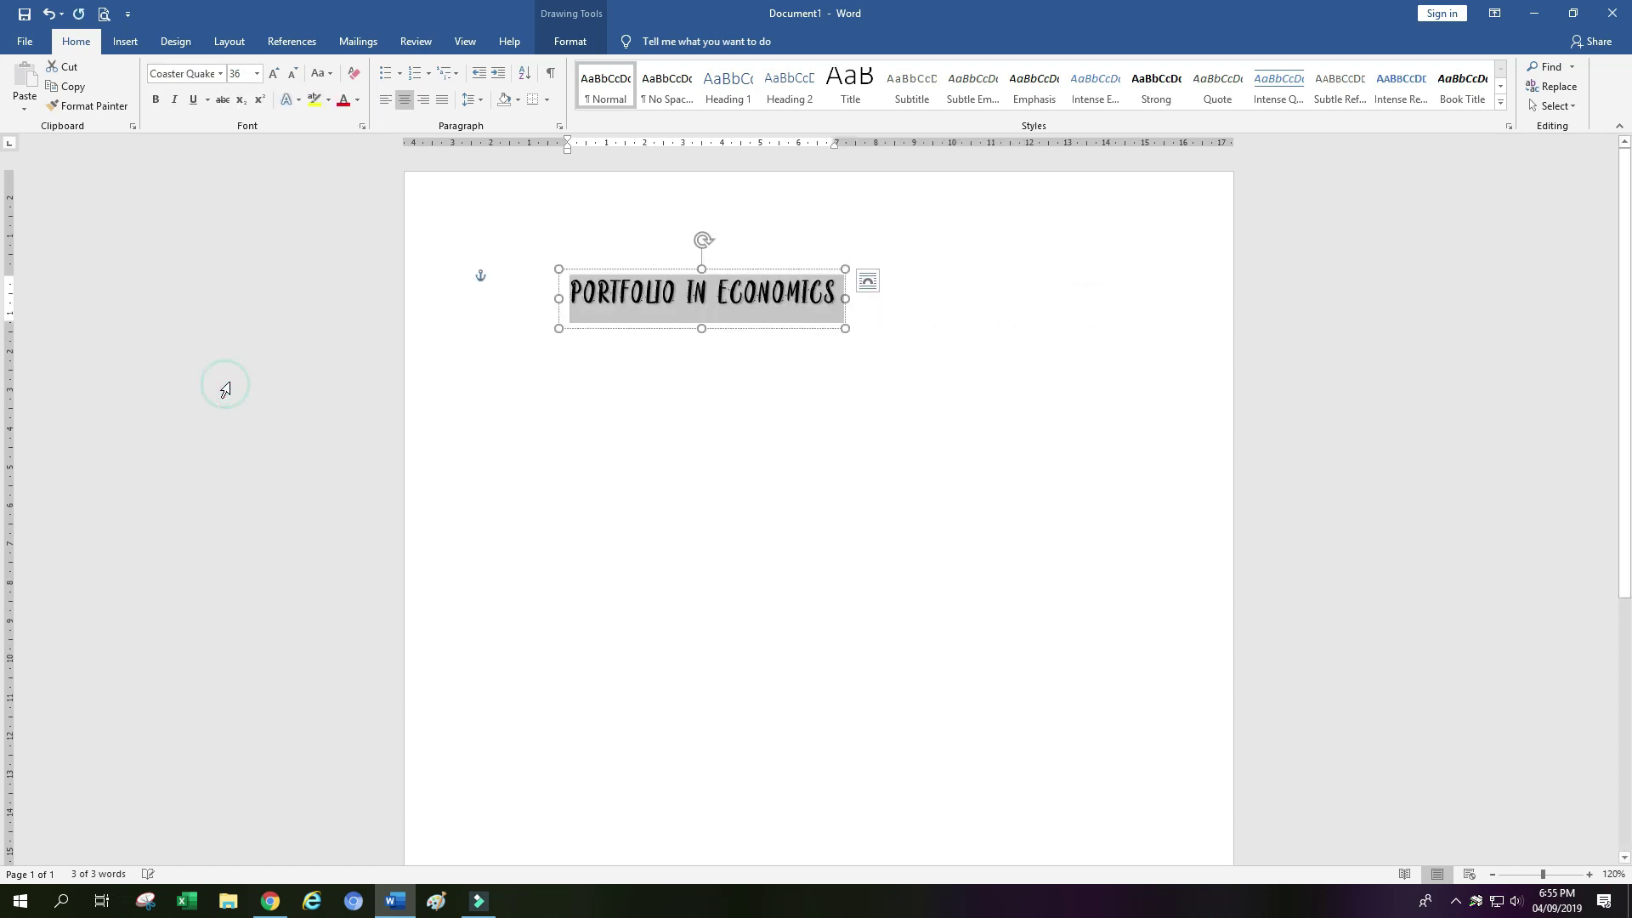
click(273, 74)
click(274, 75)
click(274, 75)
click(273, 74)
click(274, 75)
click(274, 75)
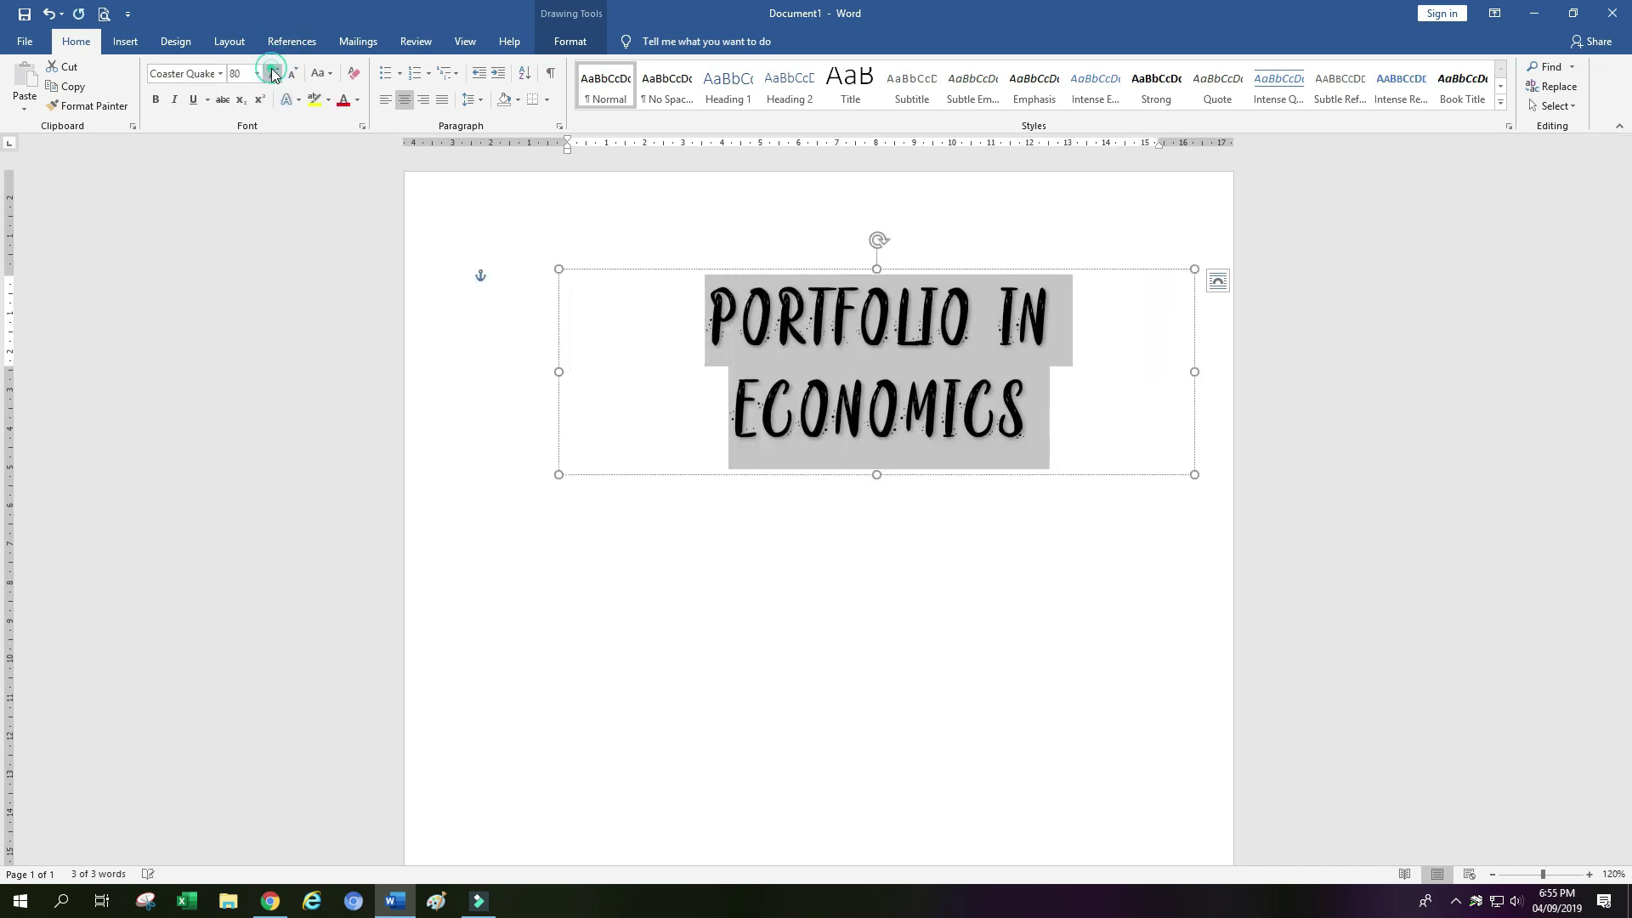
click(274, 74)
click(274, 74)
click(274, 75)
click(274, 75)
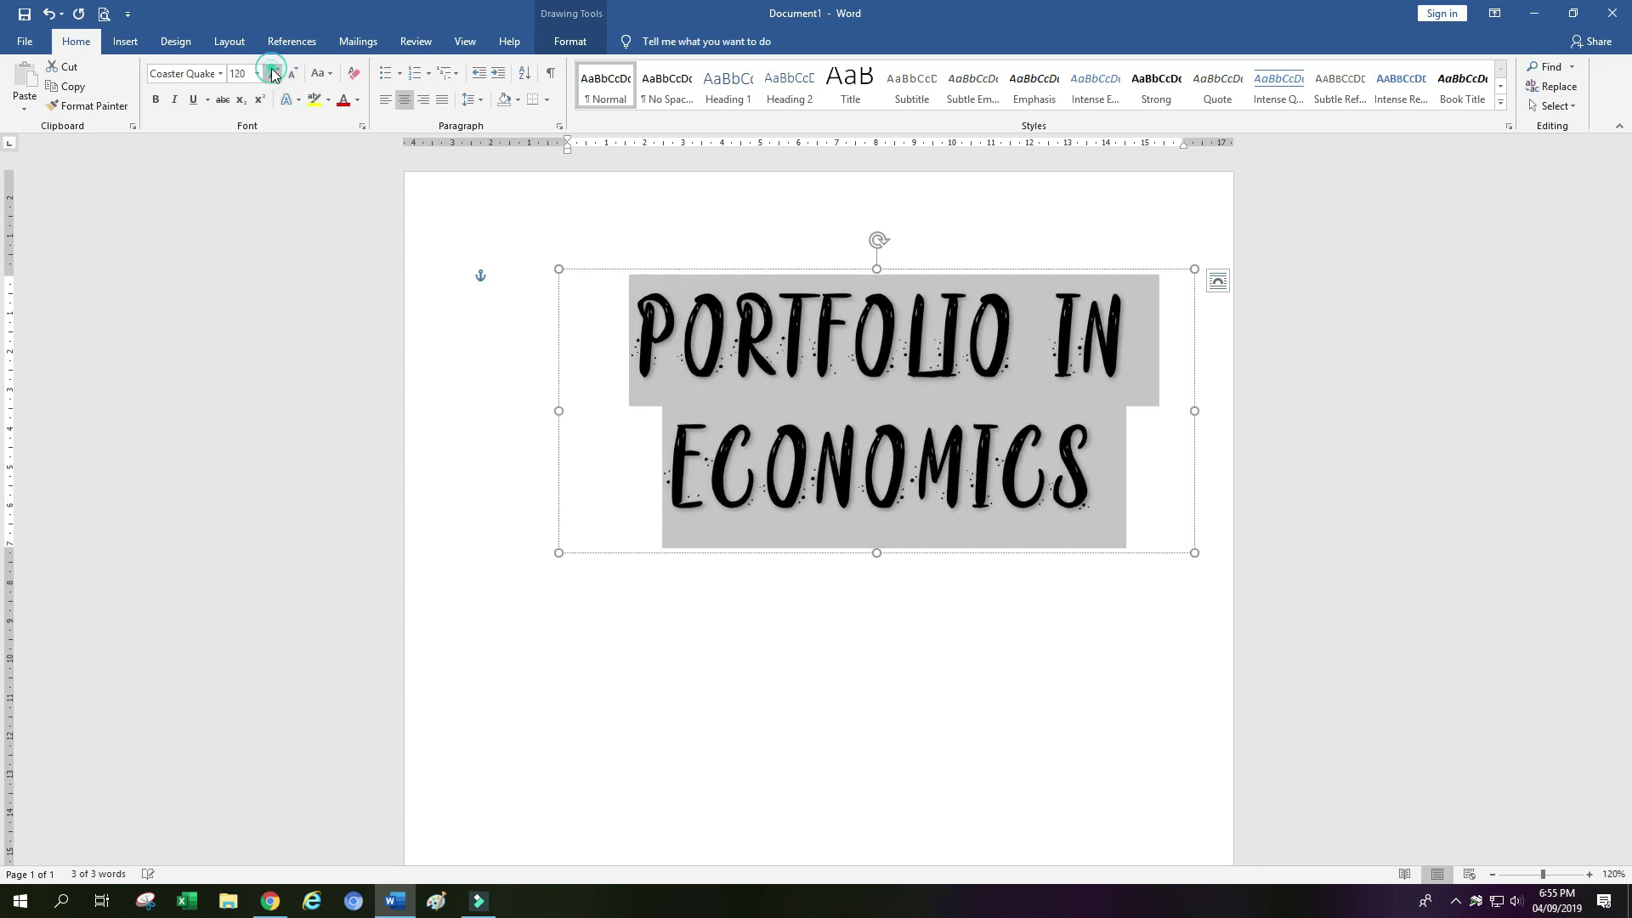
click(273, 75)
click(274, 74)
click(274, 75)
click(274, 74)
click(1076, 474)
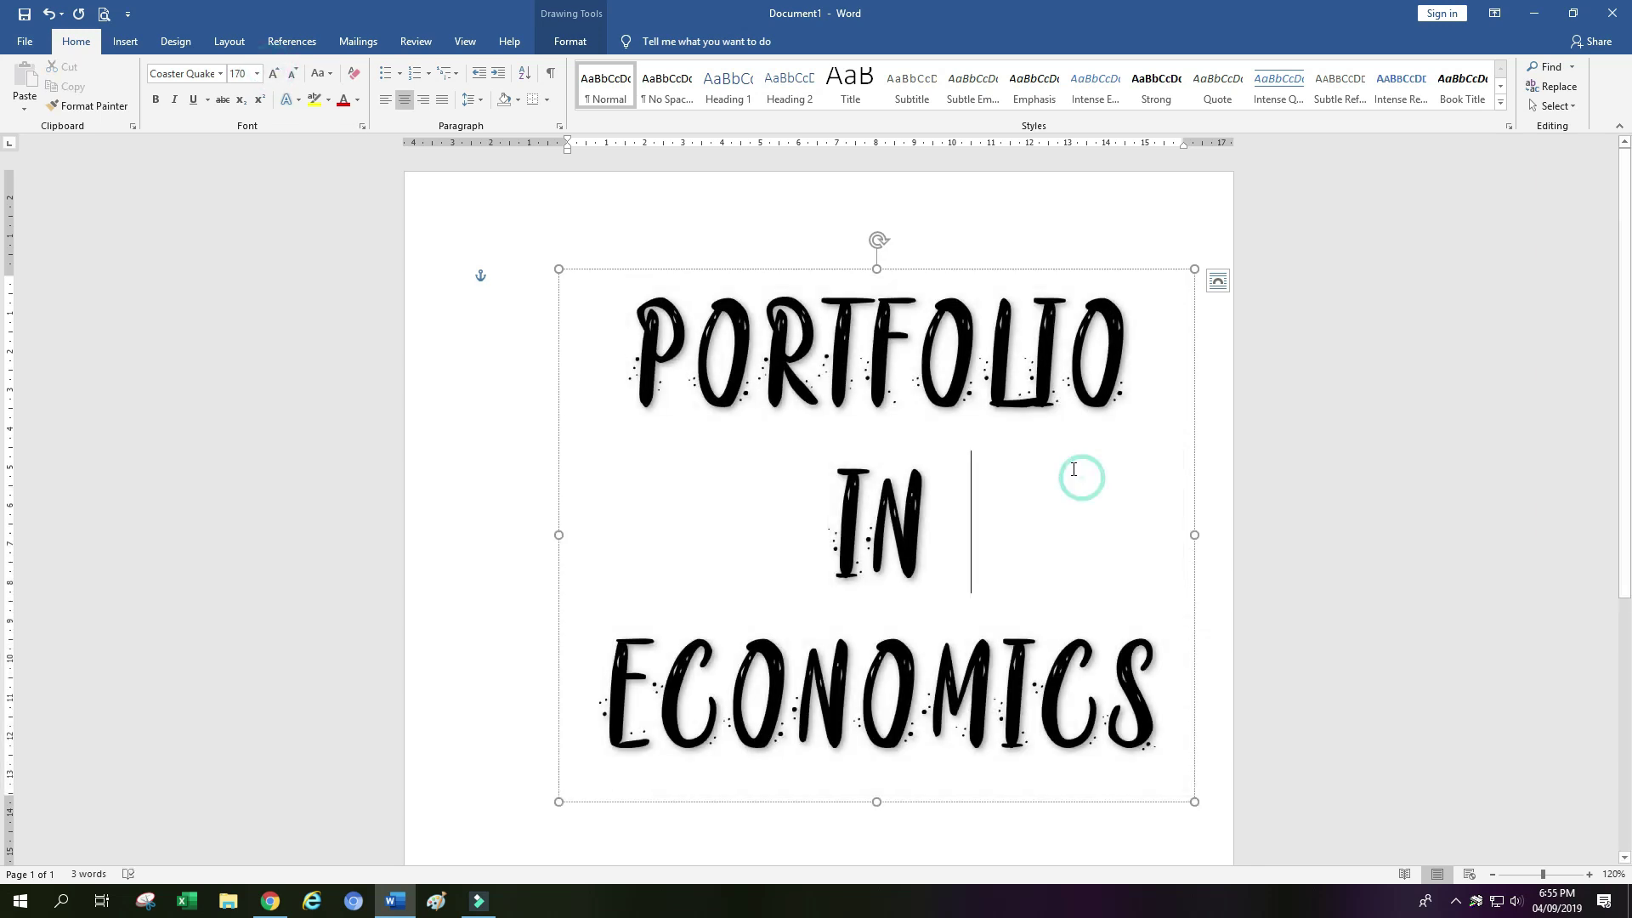
Move the title box left toward the page centre and make it taller
click(1492, 874)
click(1492, 874)
click(1491, 874)
click(944, 472)
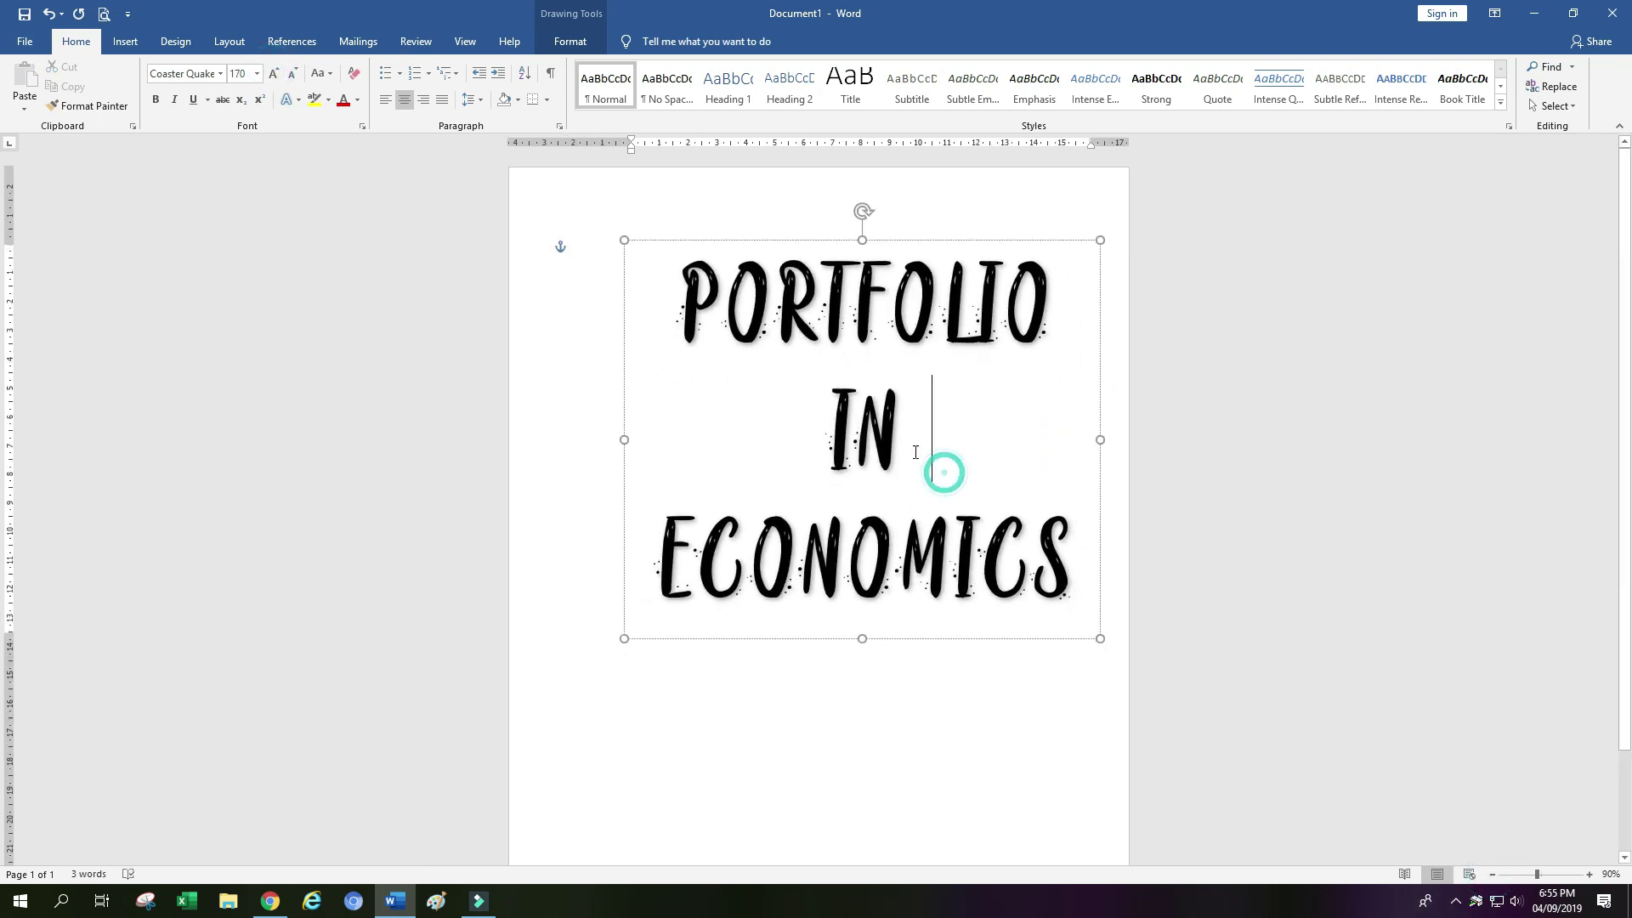
drag(914, 239, 881, 244)
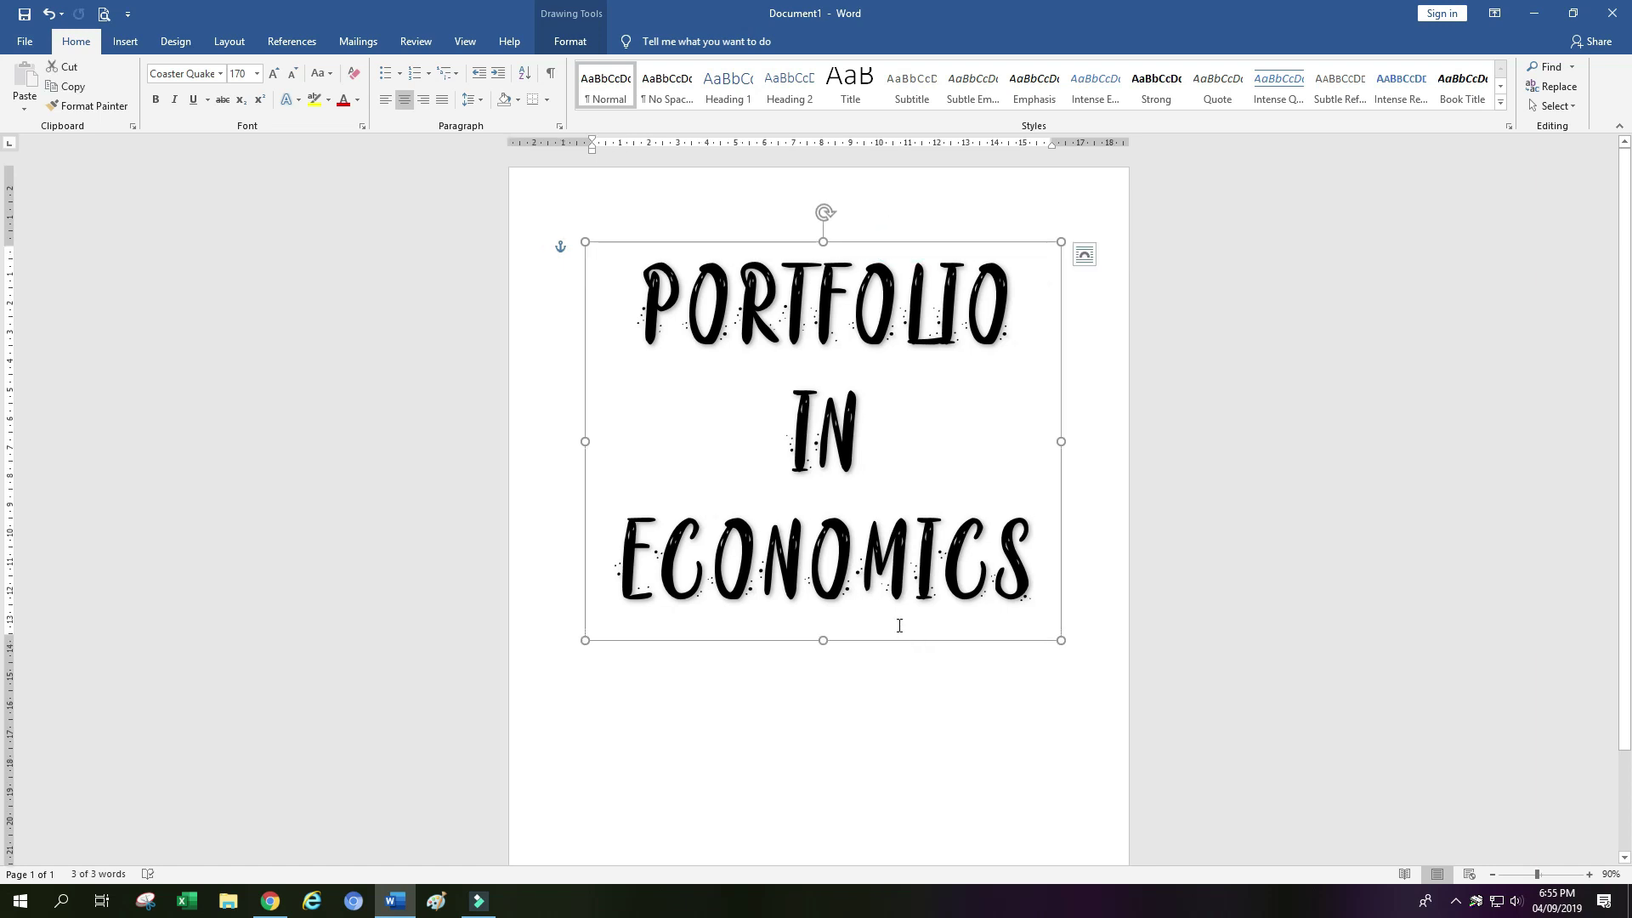
drag(815, 704, 822, 730)
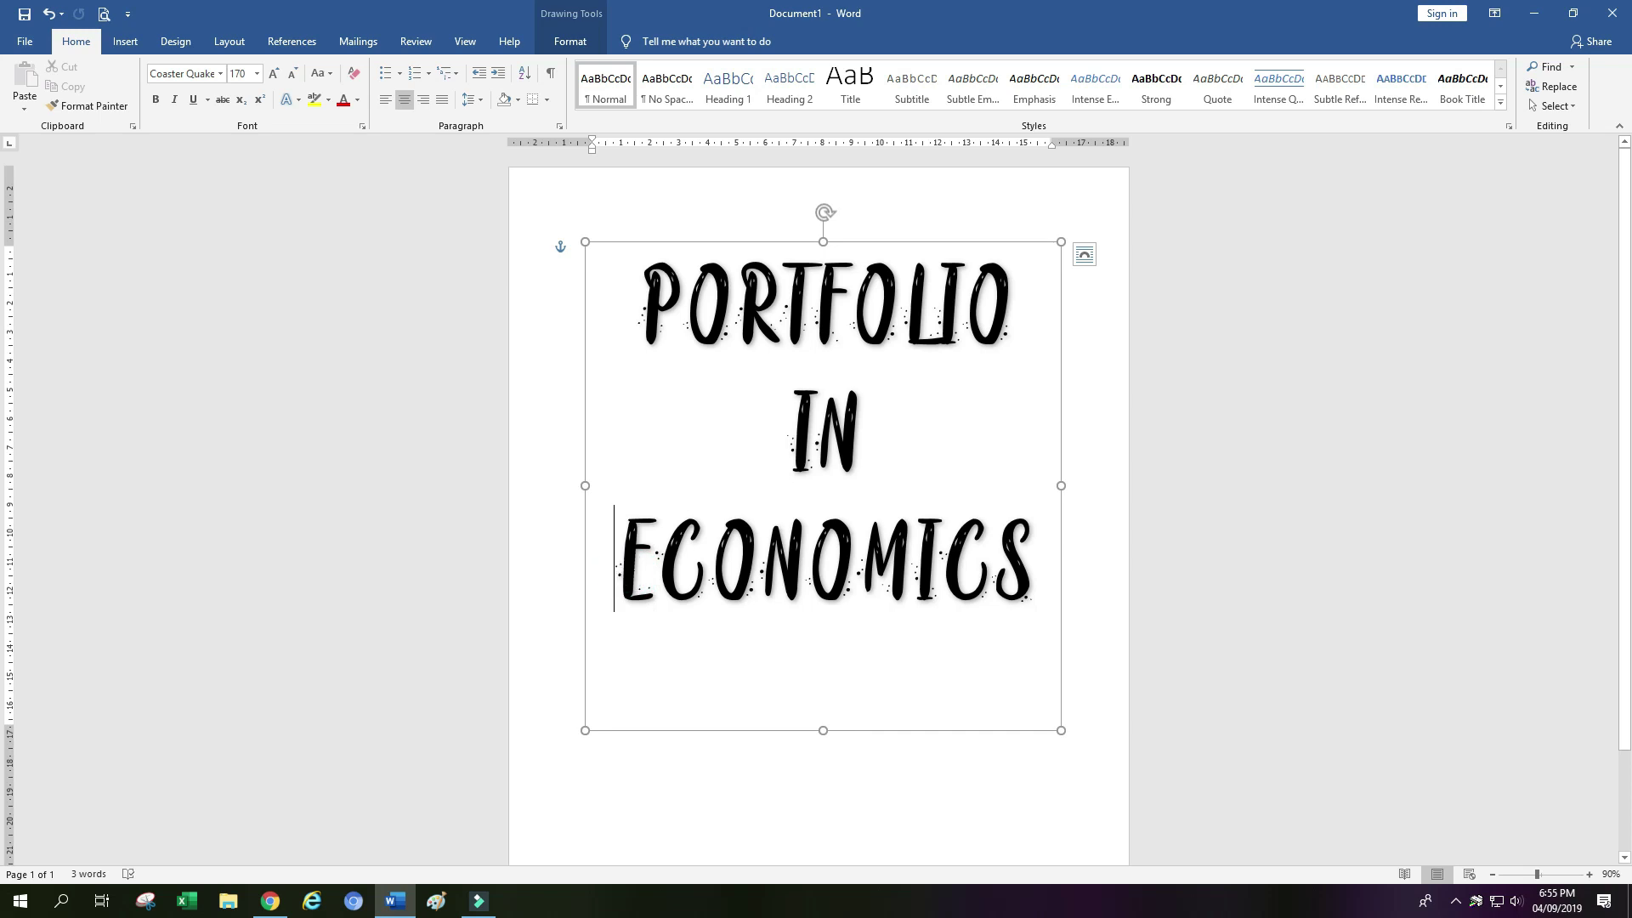
Add MICRO before ECONOMICS on its own line and stretch the box to fit
click(613, 558)
text(MIc)
key(BackSpace)
text(CRO)
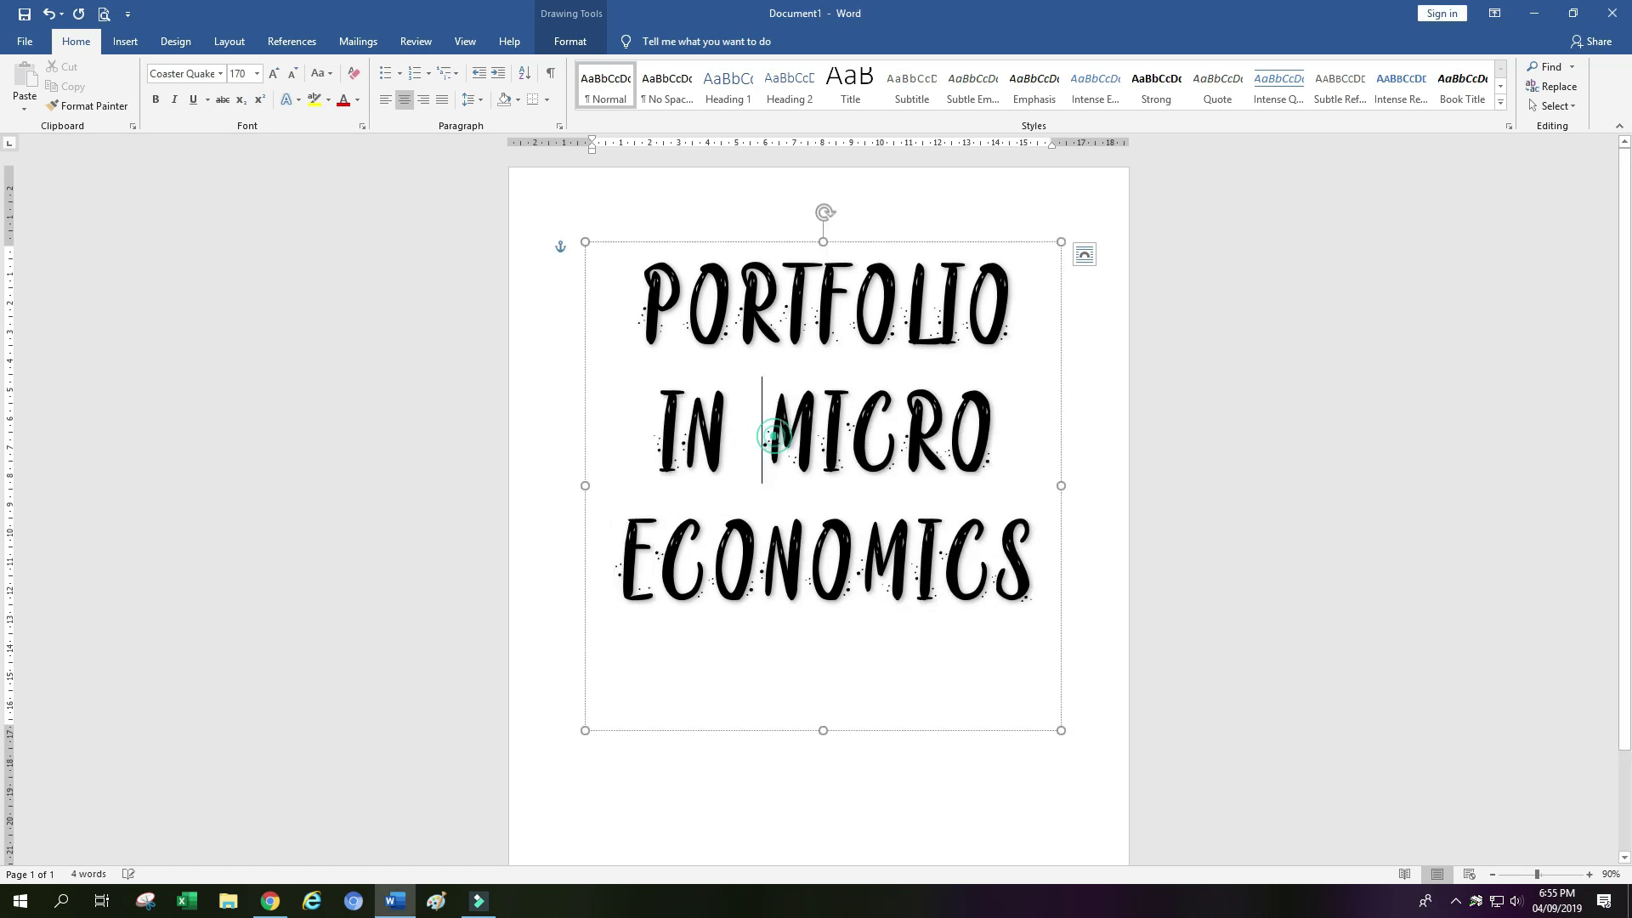
key(Return)
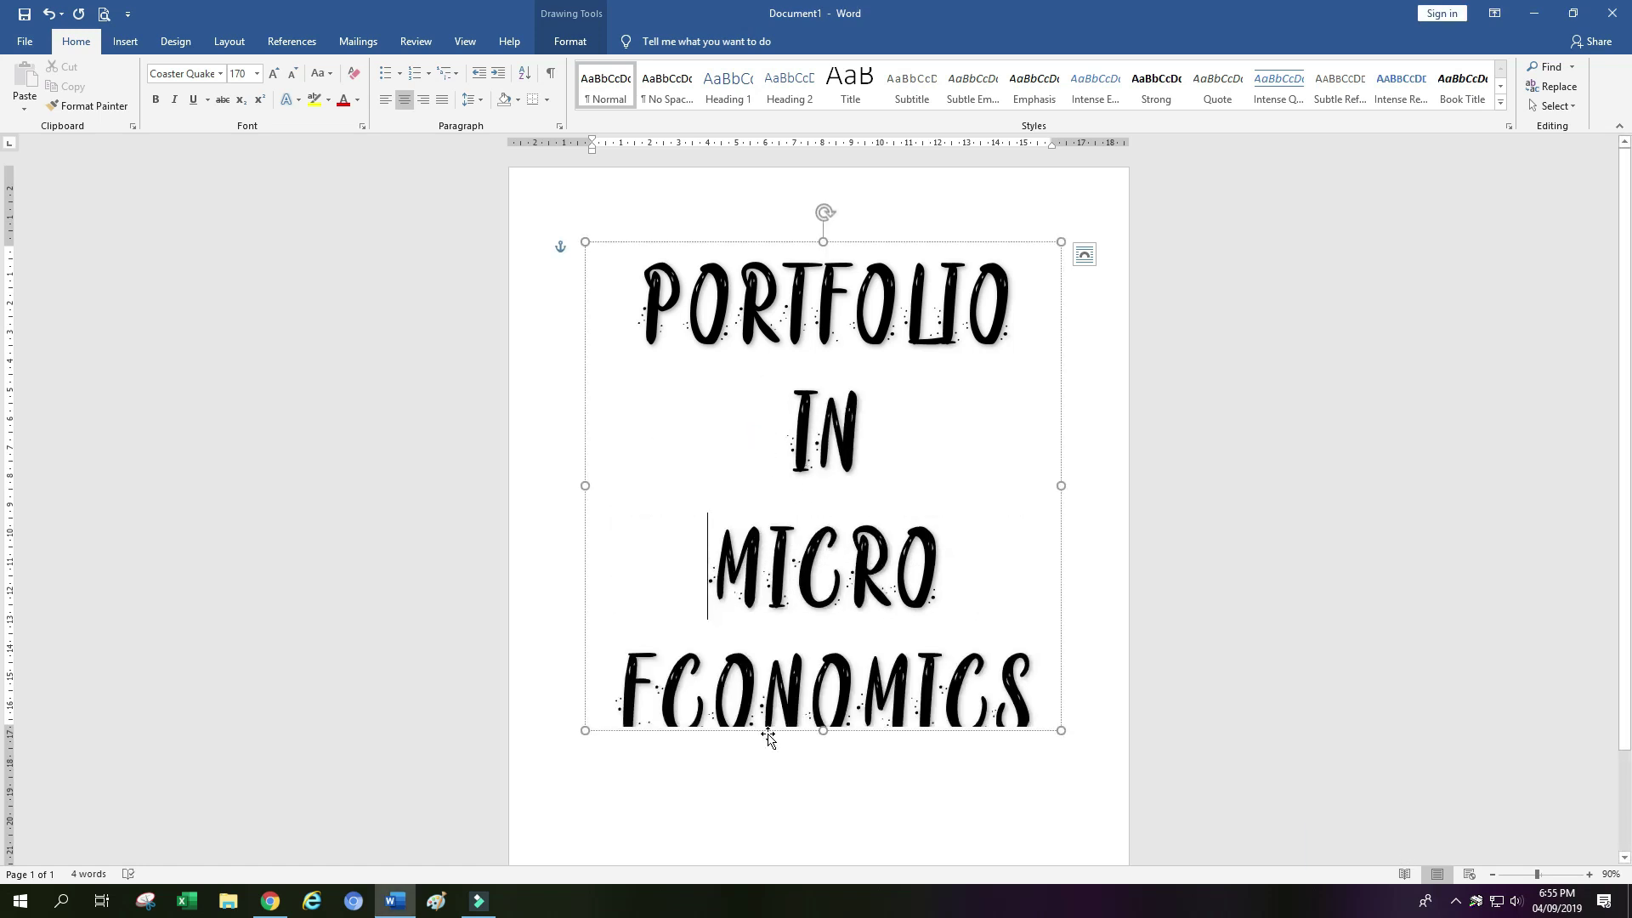
drag(822, 731, 823, 790)
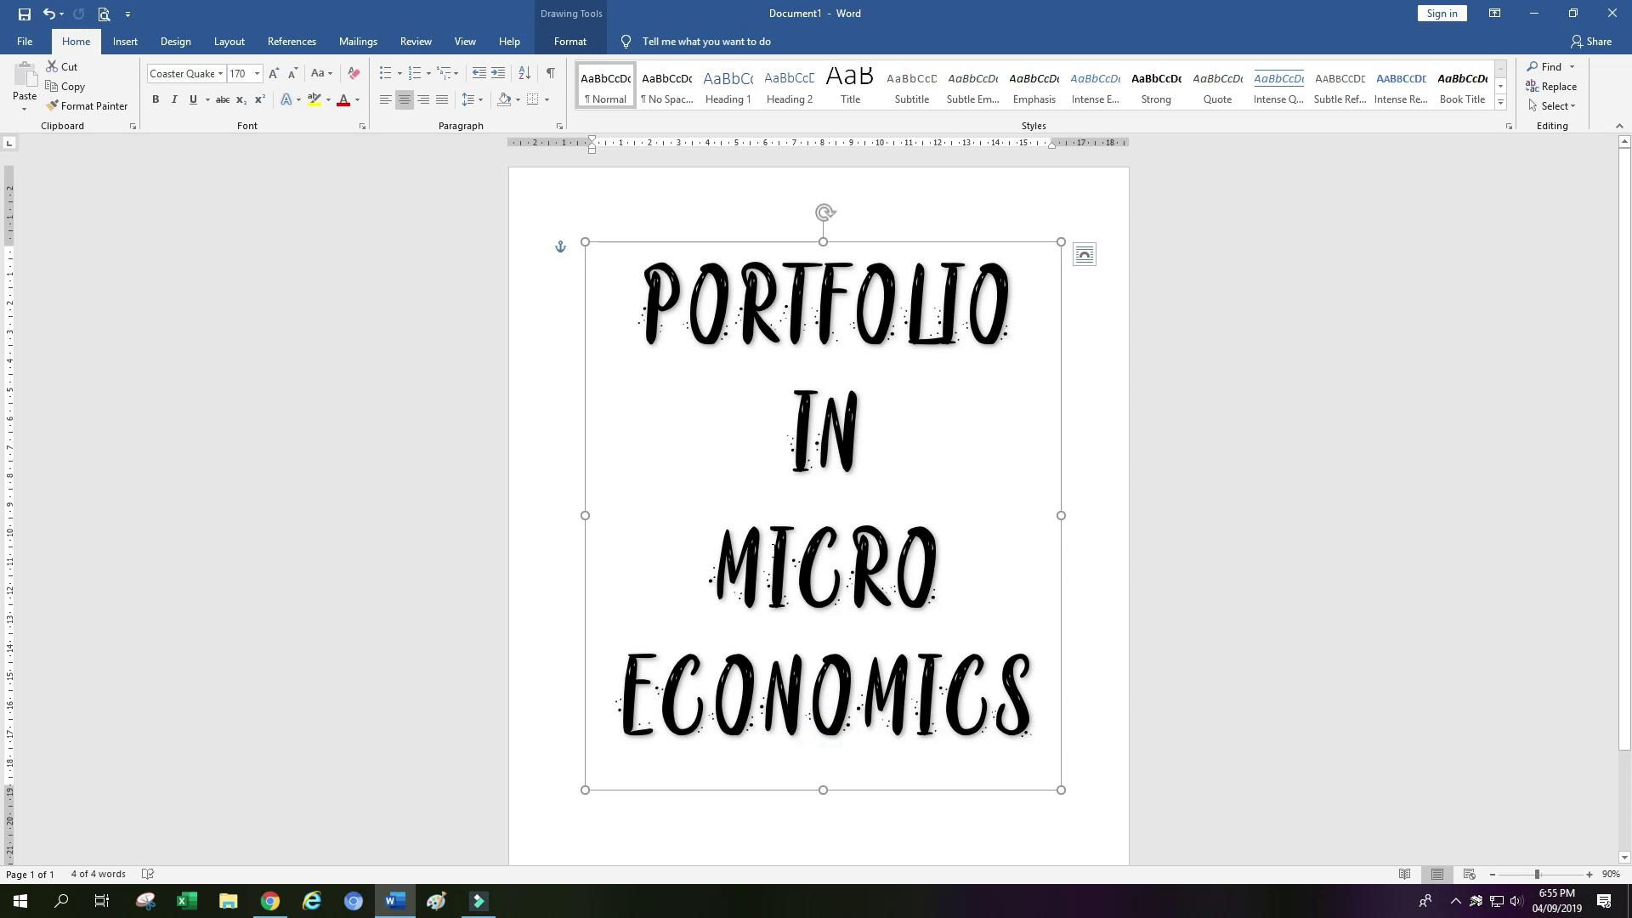
View the whole page, nudge the title box slightly down, and switch to Chrome
scroll(1190, 834, down, 1)
click(1491, 874)
click(1492, 874)
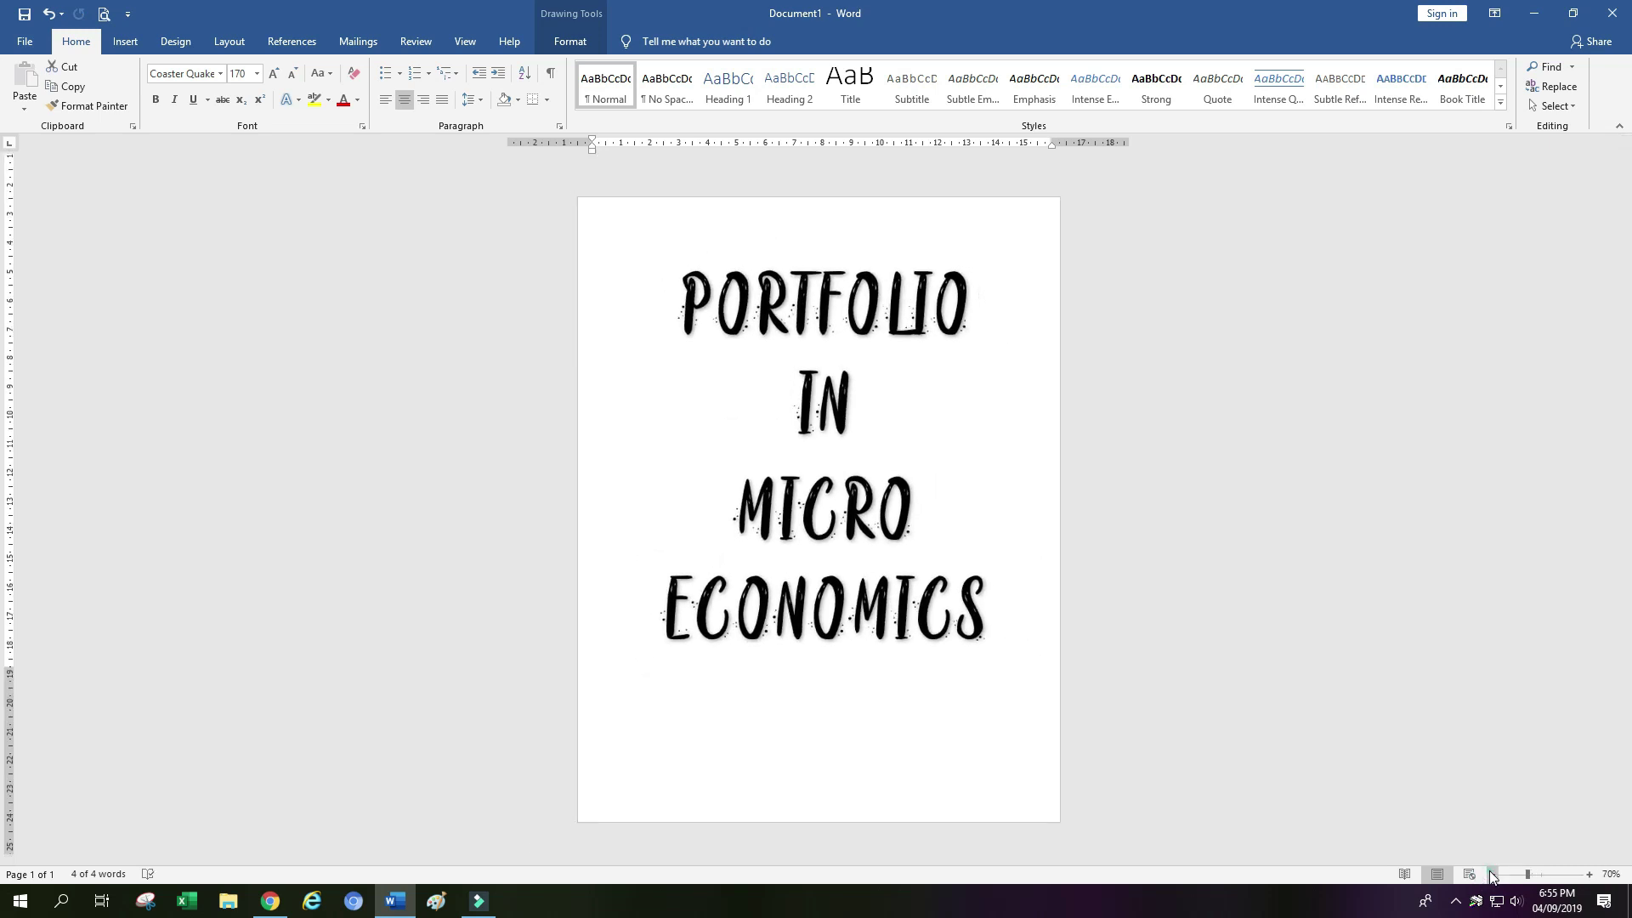
click(1492, 874)
click(1492, 874)
click(824, 522)
click(876, 656)
click(811, 460)
drag(861, 331, 861, 352)
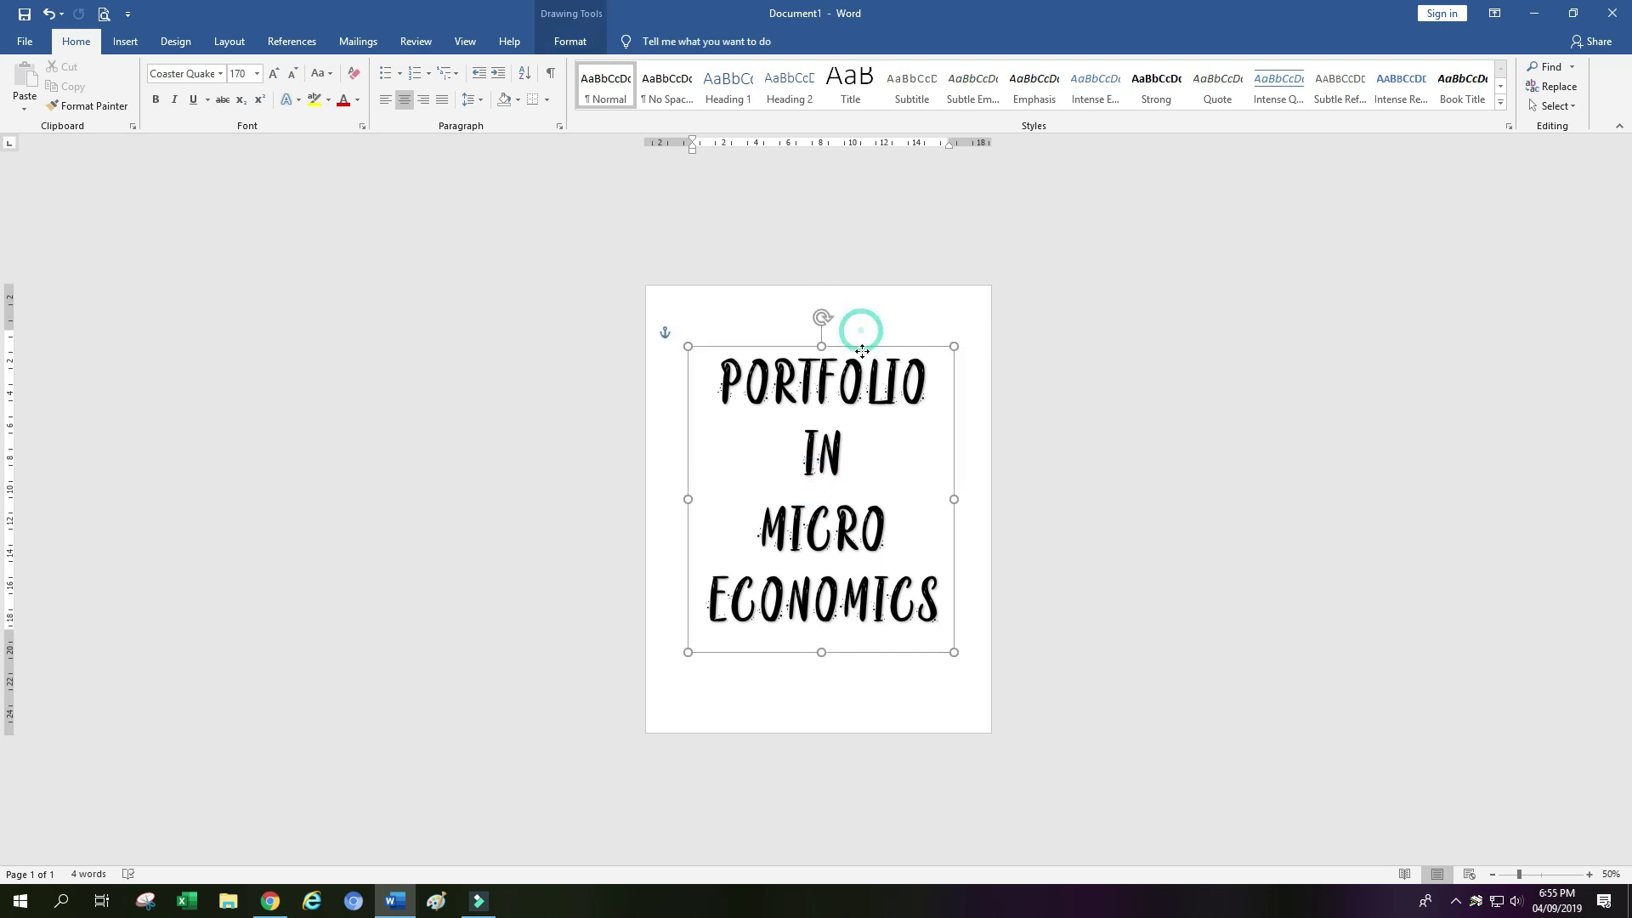
click(270, 903)
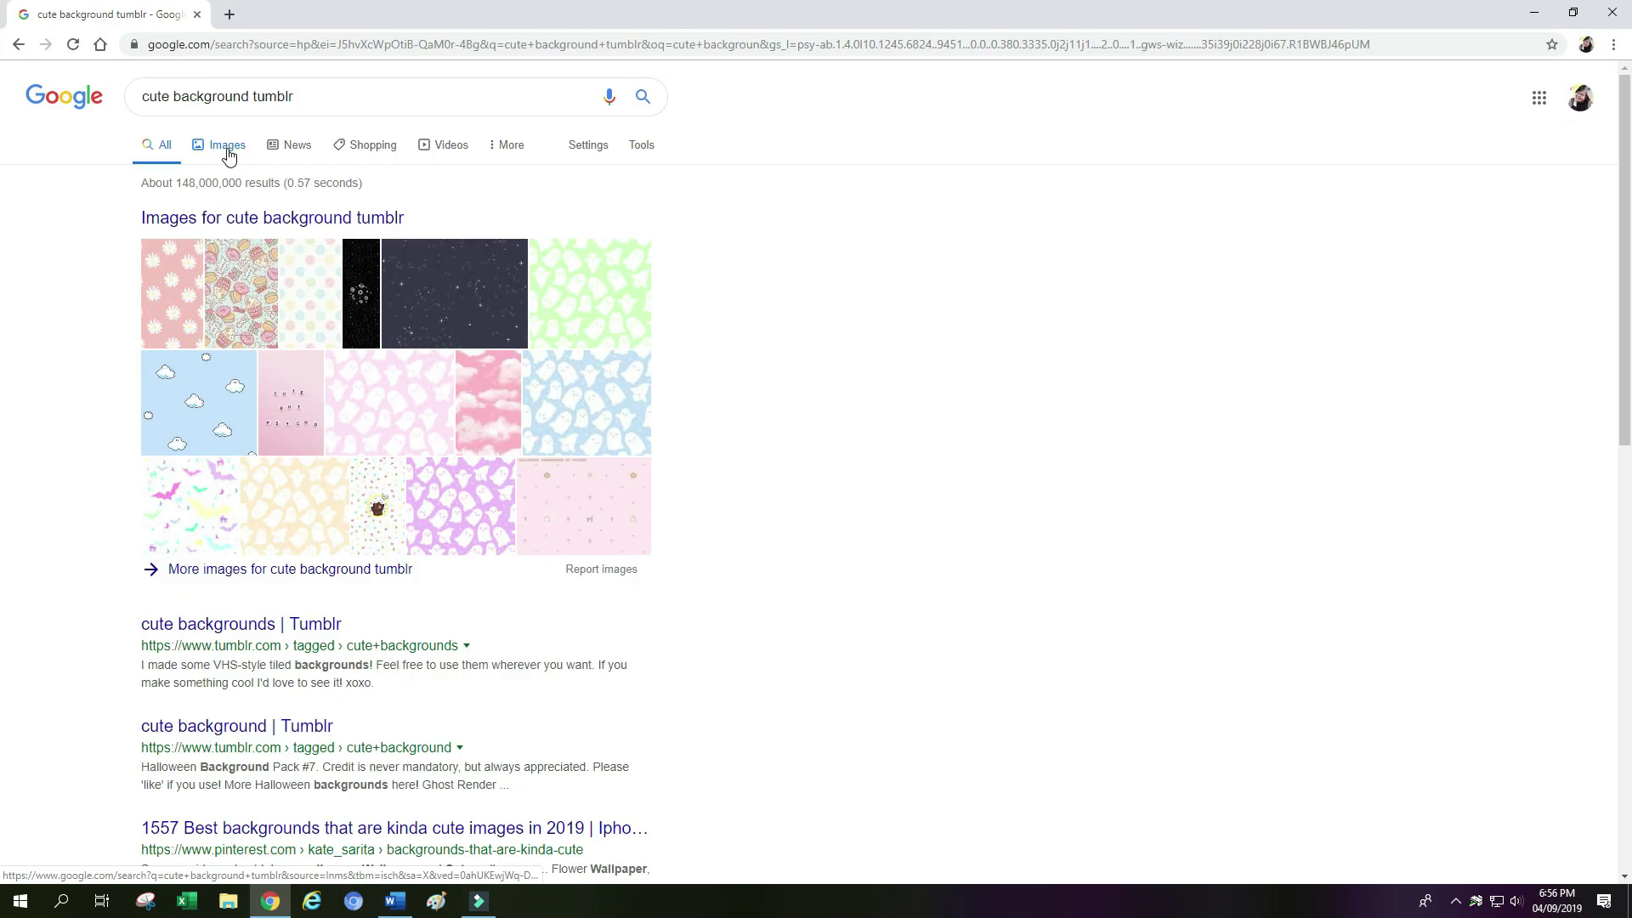
Show Google Images results for 'cute background tumblr' and scroll through the thumbnails
click(228, 155)
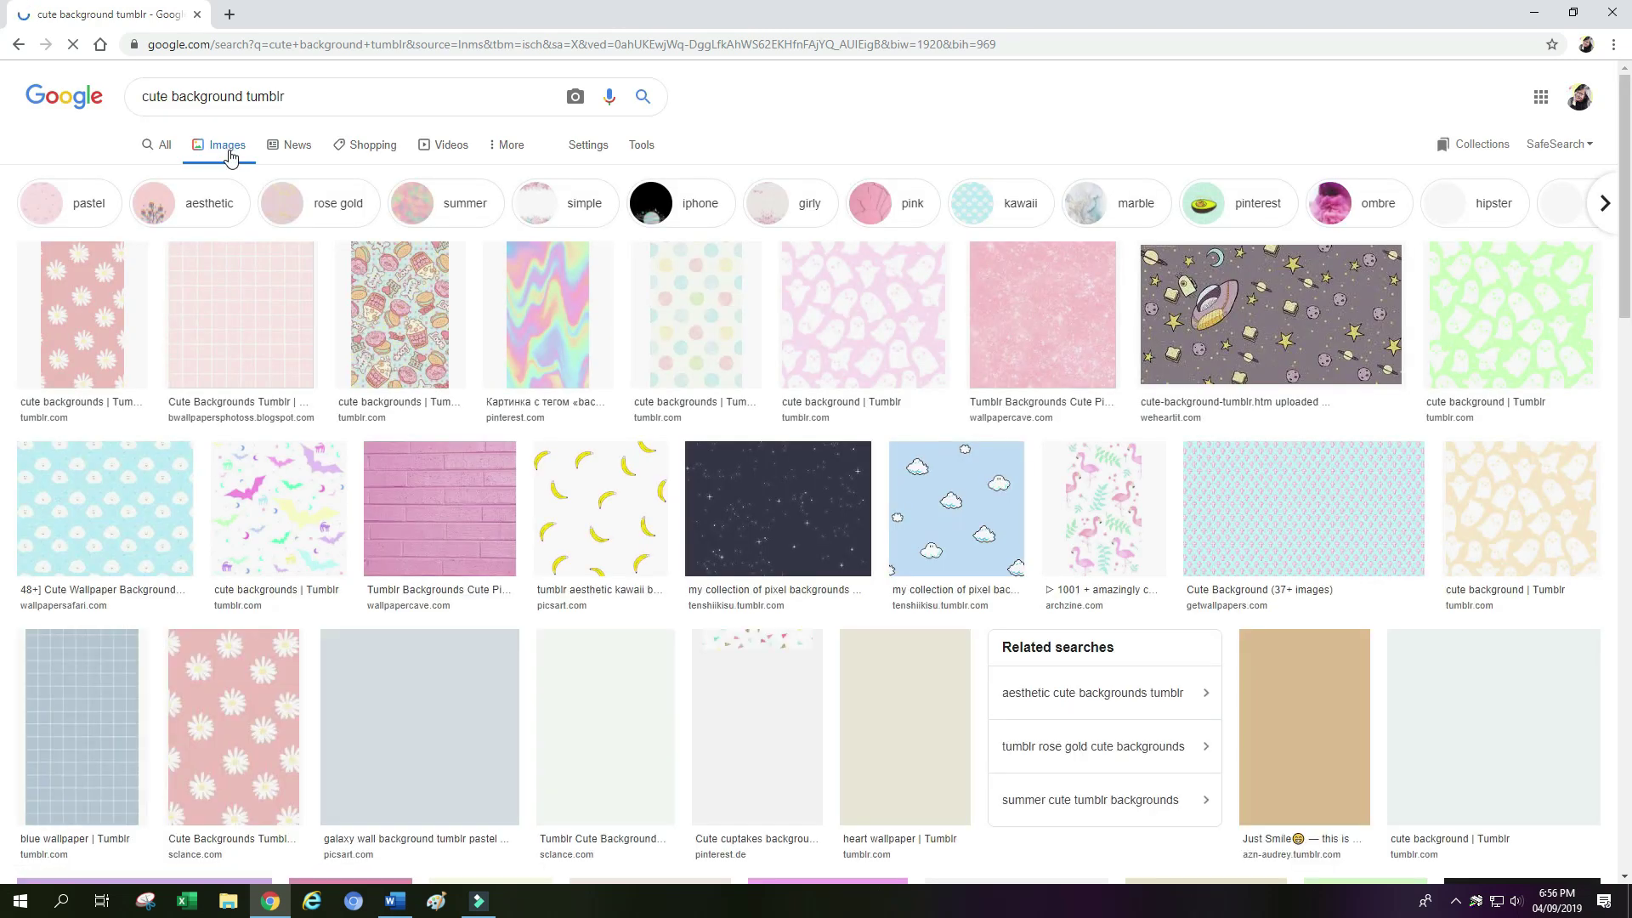
scroll(997, 412, down, 1)
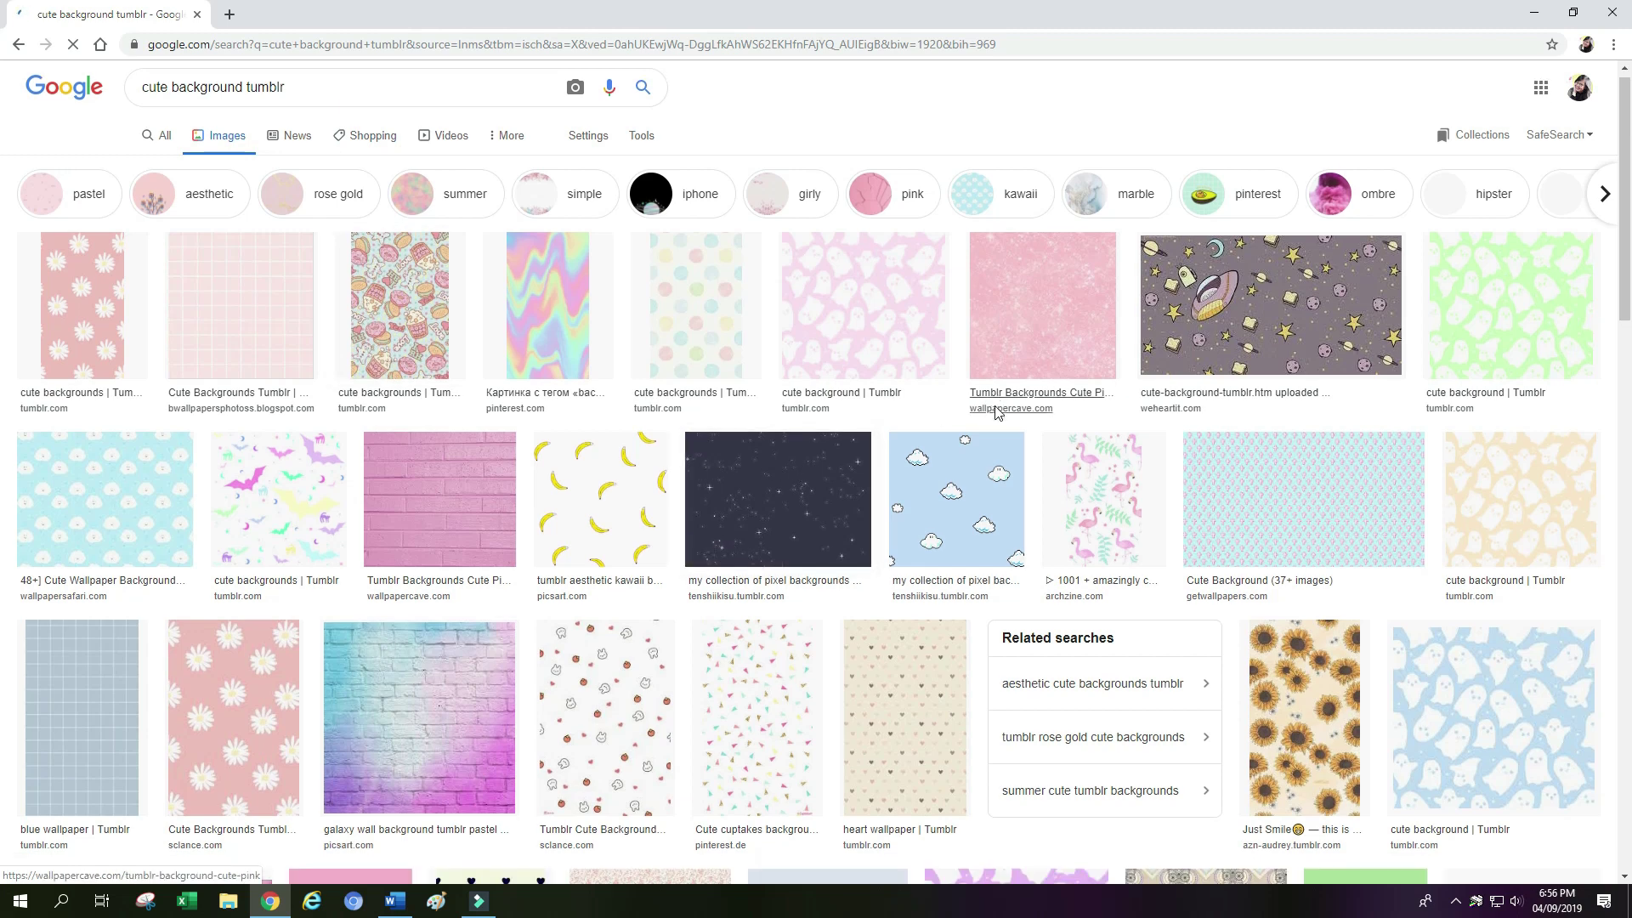
scroll(997, 413, down, 10)
scroll(1020, 459, down, 8)
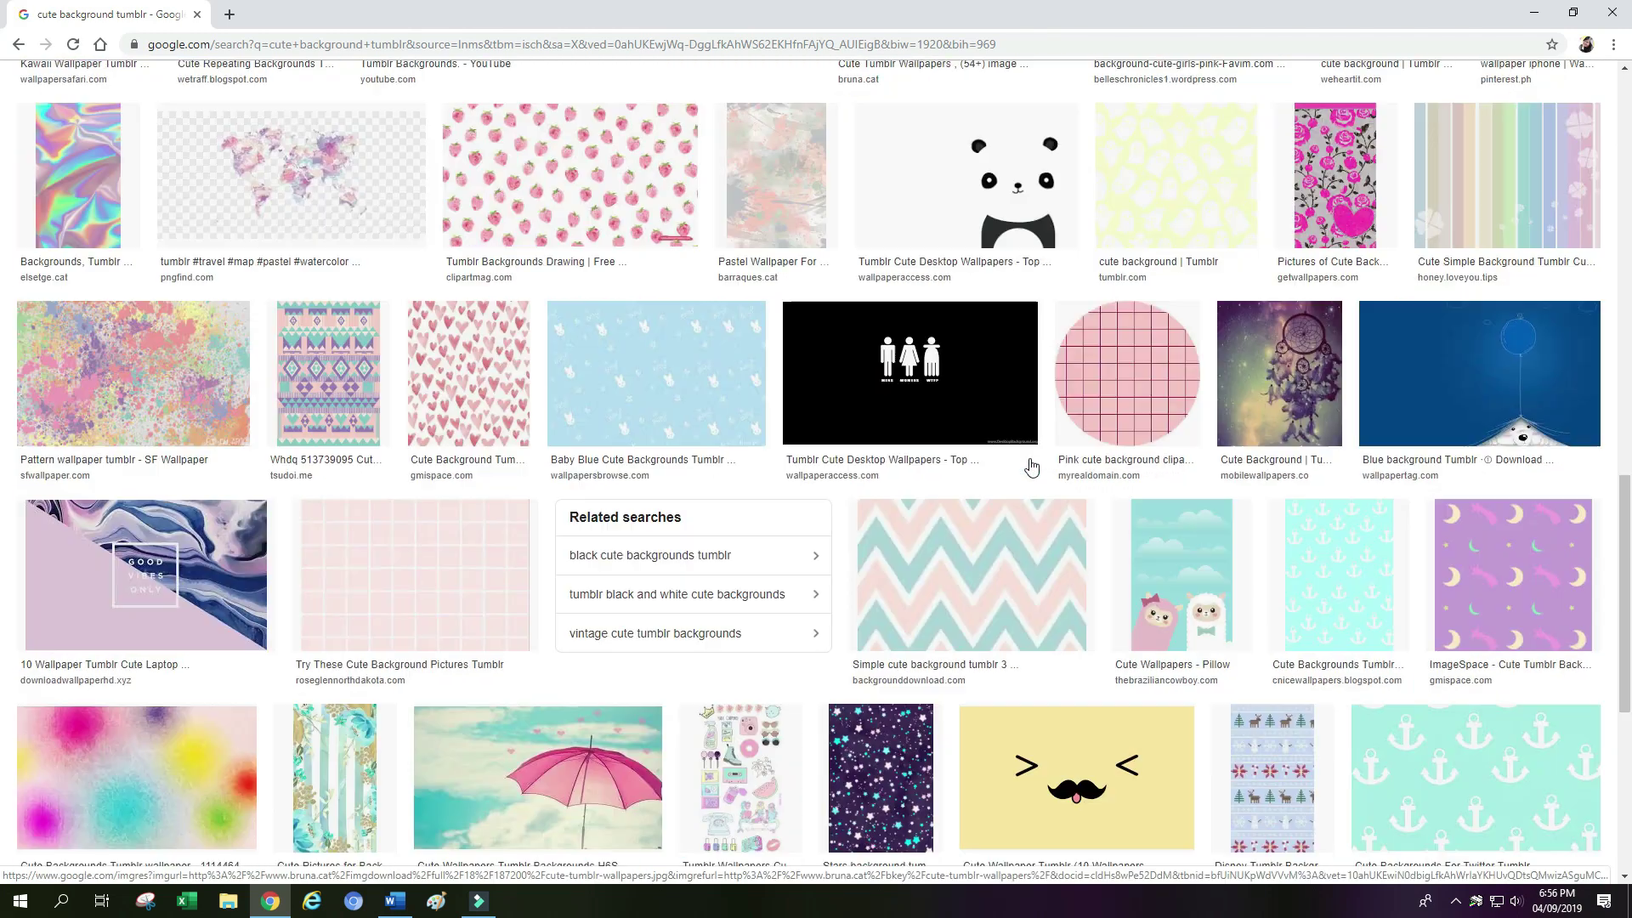
scroll(1244, 646, down, 3)
scroll(1242, 645, down, 8)
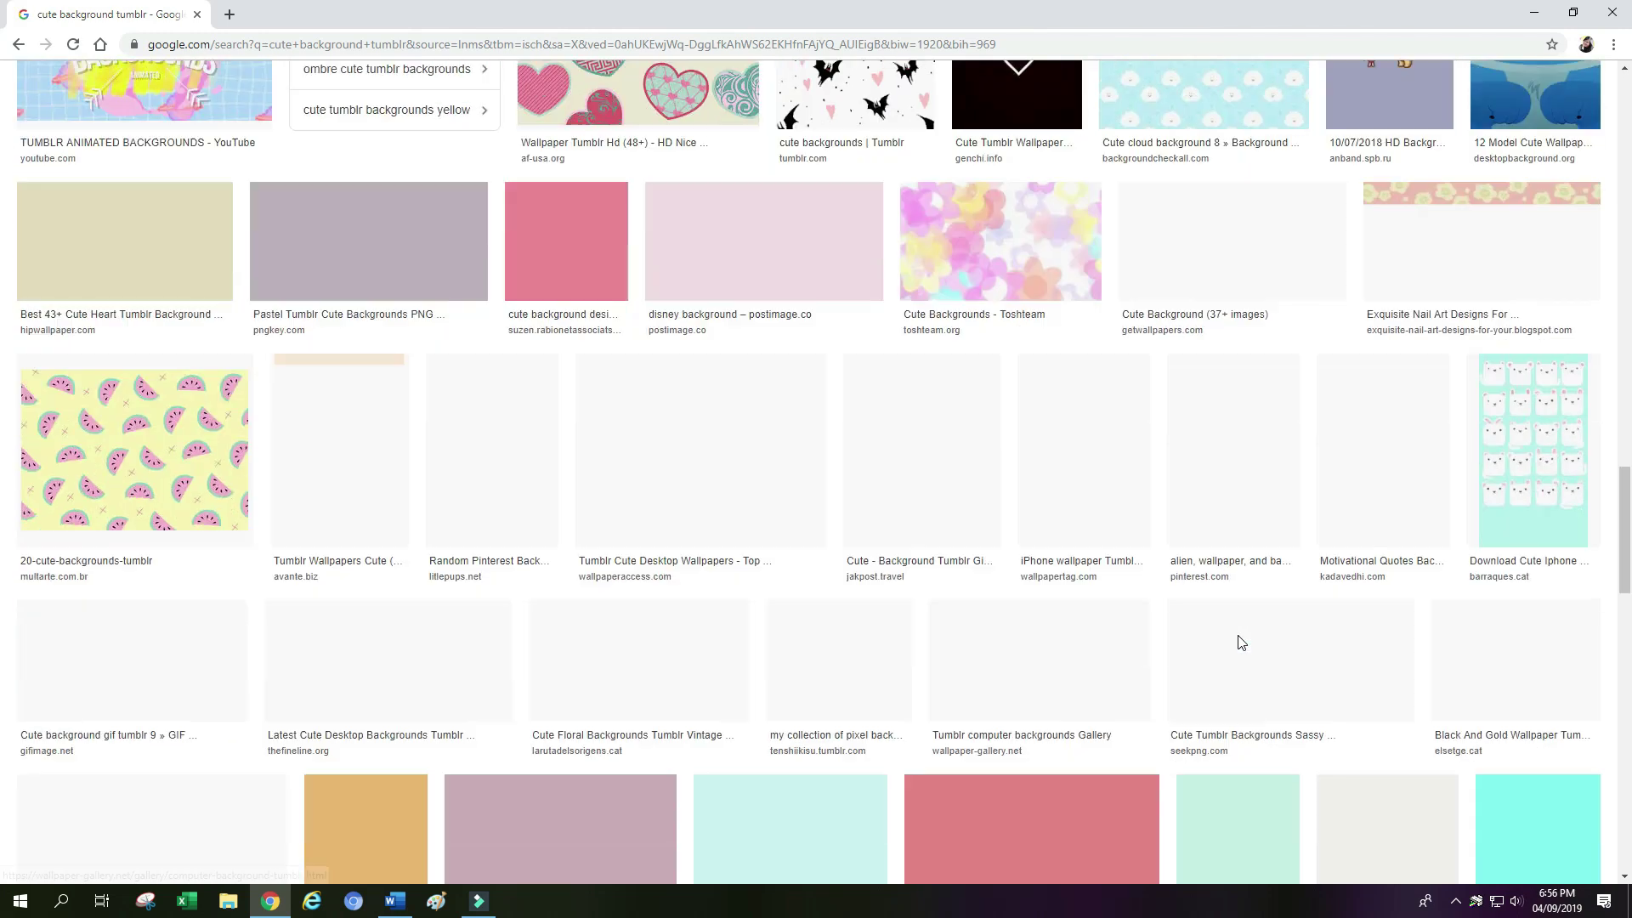
scroll(1240, 644, up, 2)
scroll(1240, 645, up, 20)
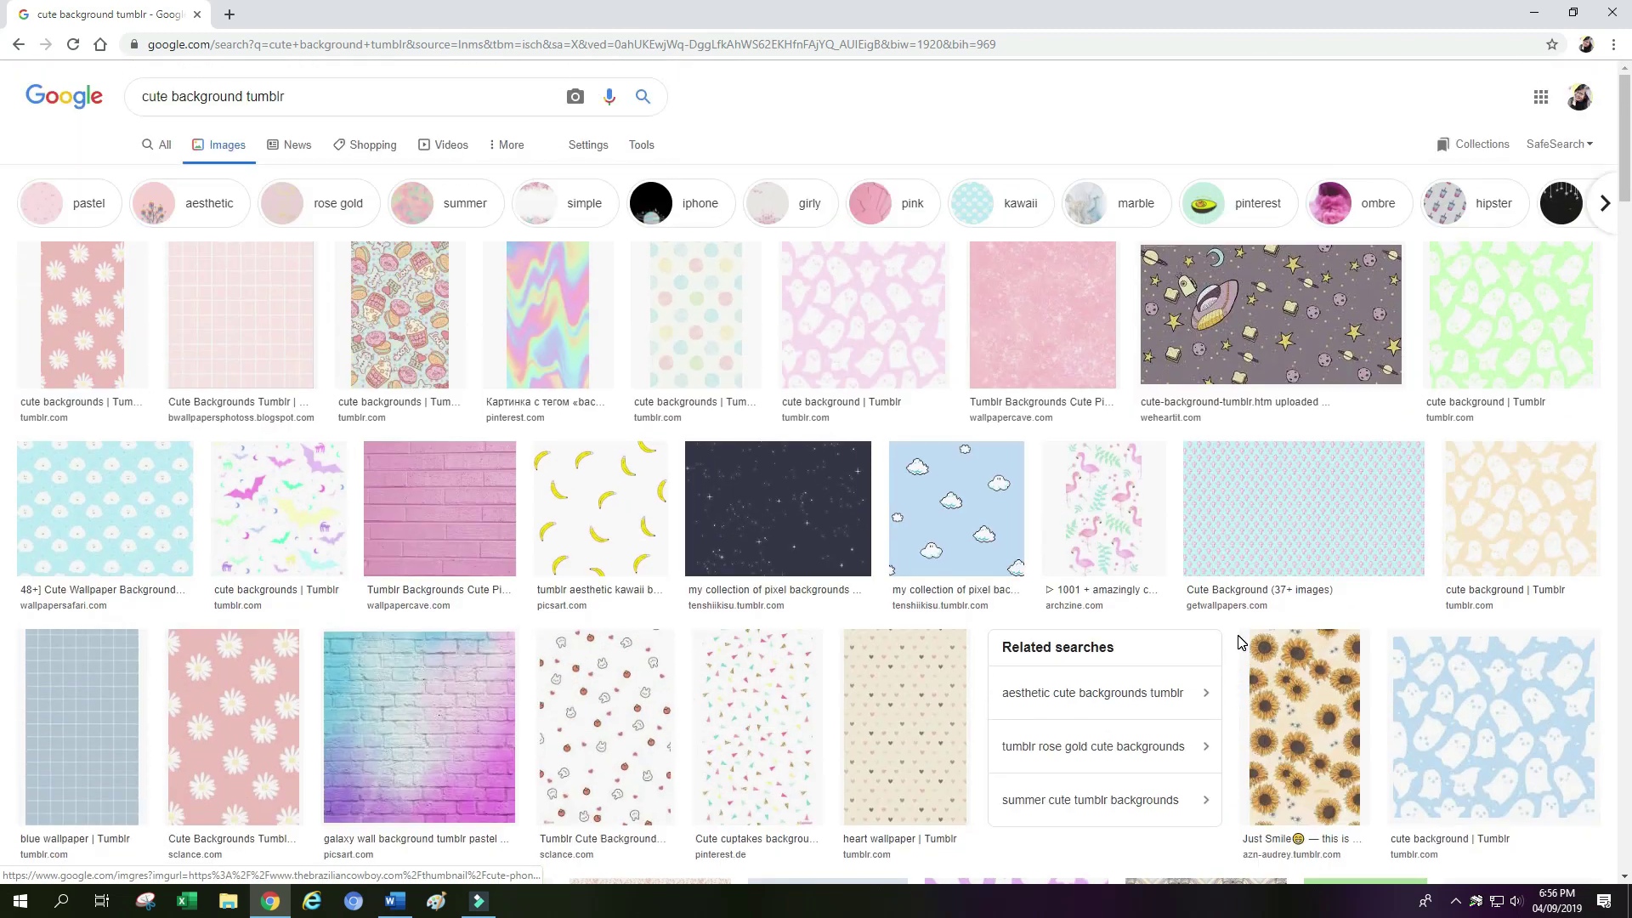
Apply the 'simple' refinement and preview the gold-lined pastel wallpaper
click(603, 219)
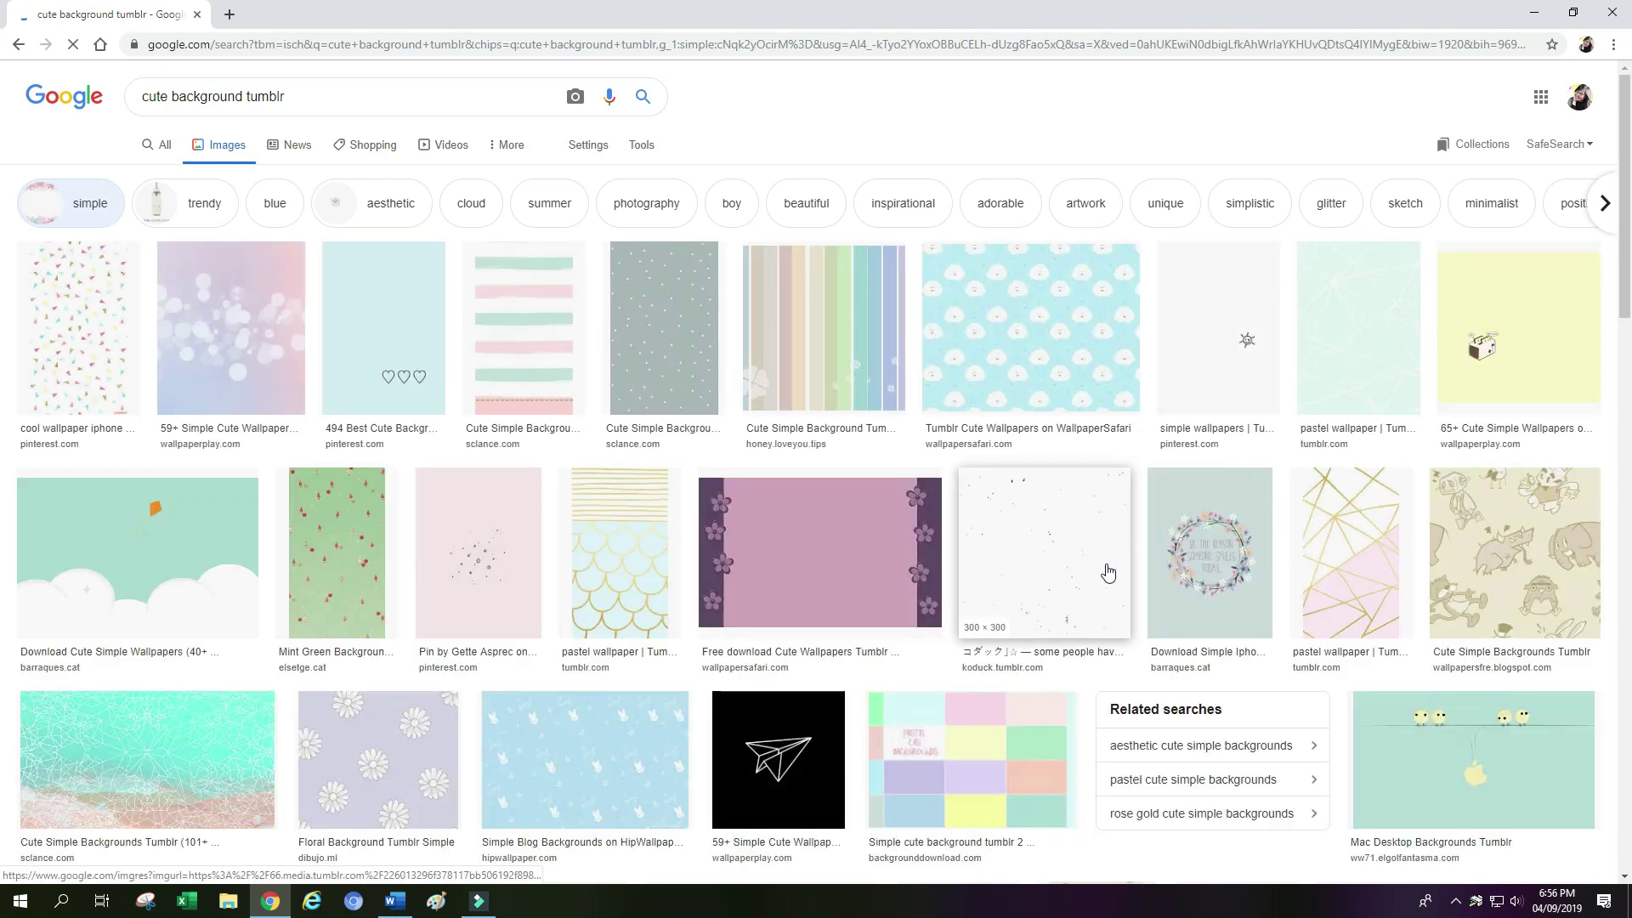
scroll(1111, 575, down, 2)
click(1328, 418)
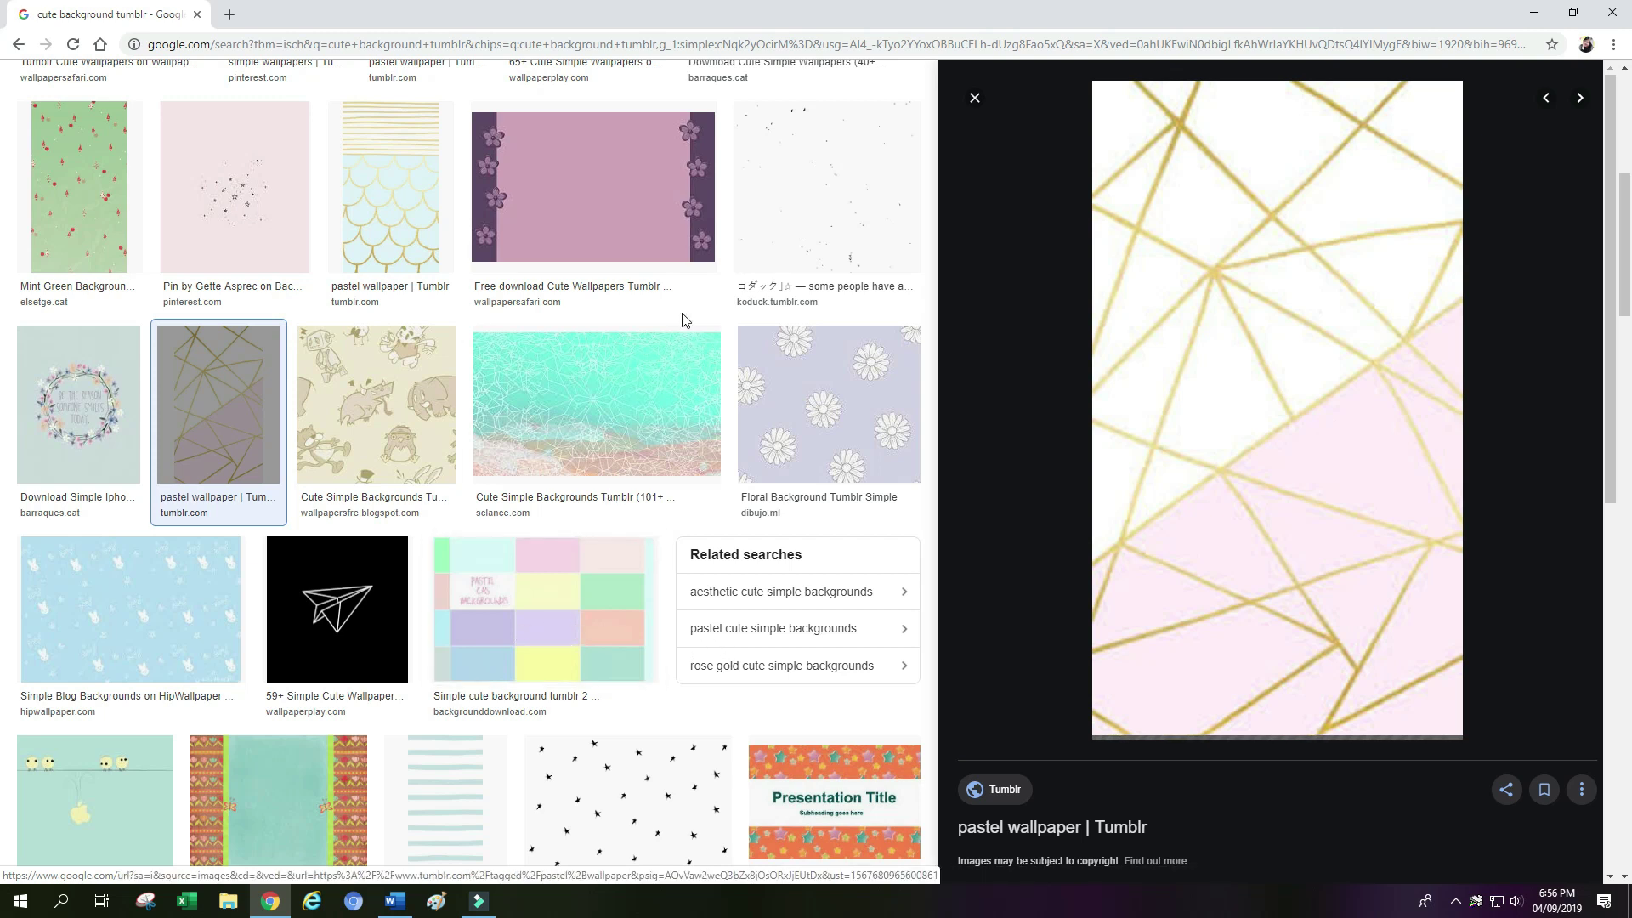
Scroll far down through the refined pastel background results
scroll(646, 507, down, 2)
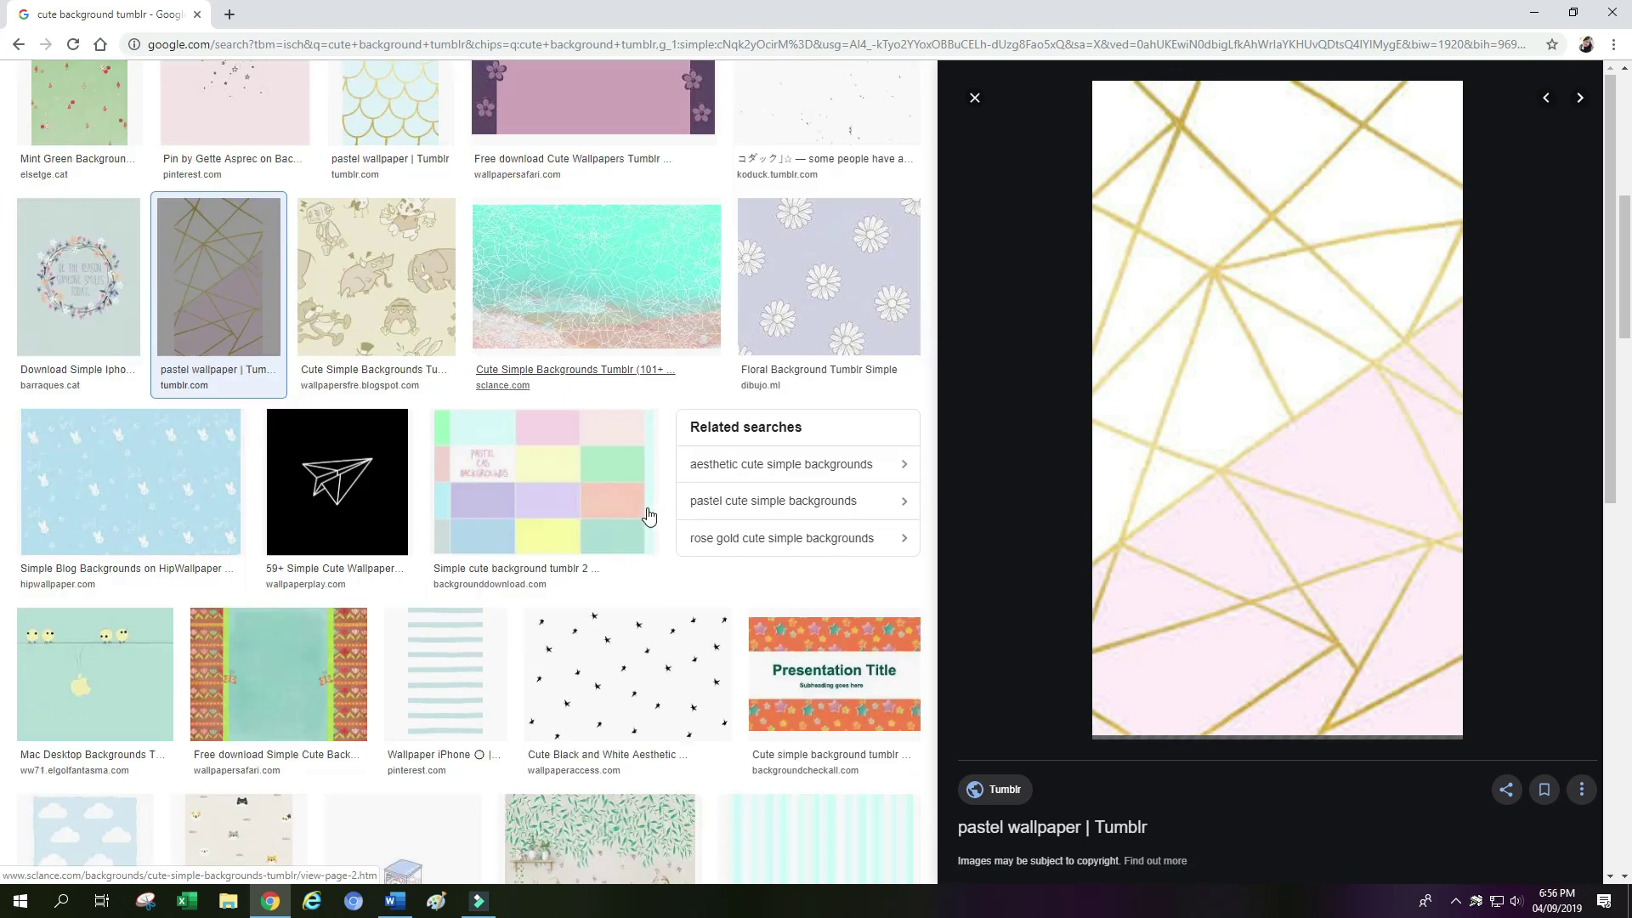
scroll(646, 507, down, 8)
scroll(646, 506, down, 3)
scroll(646, 507, down, 5)
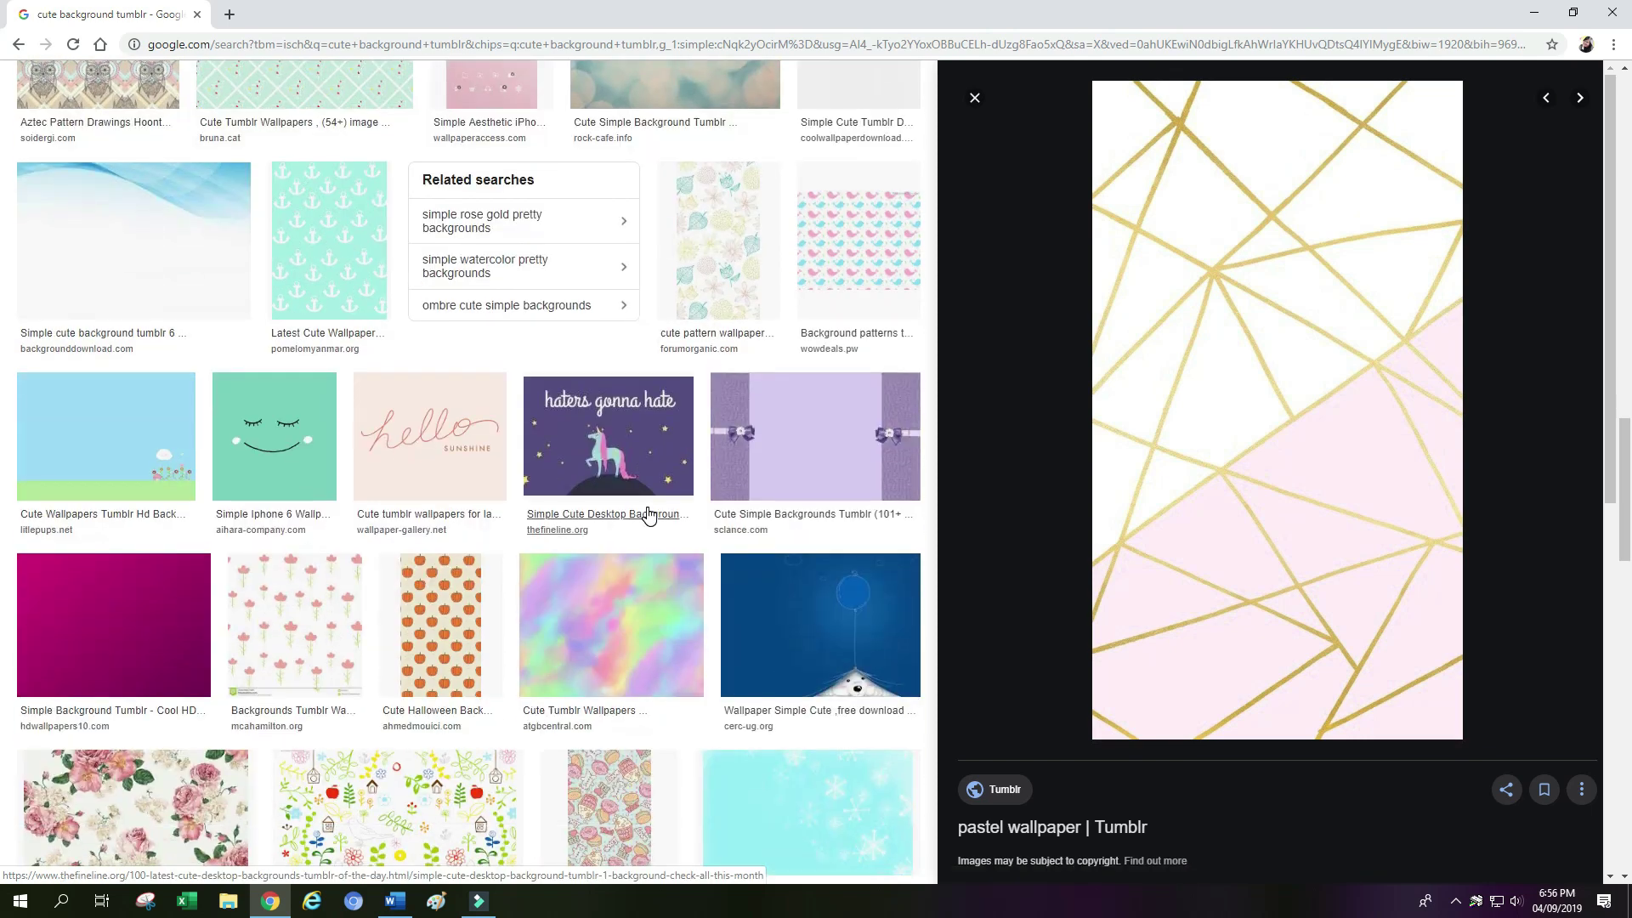
scroll(646, 507, down, 5)
scroll(648, 514, down, 5)
scroll(649, 514, down, 5)
scroll(649, 514, down, 5)
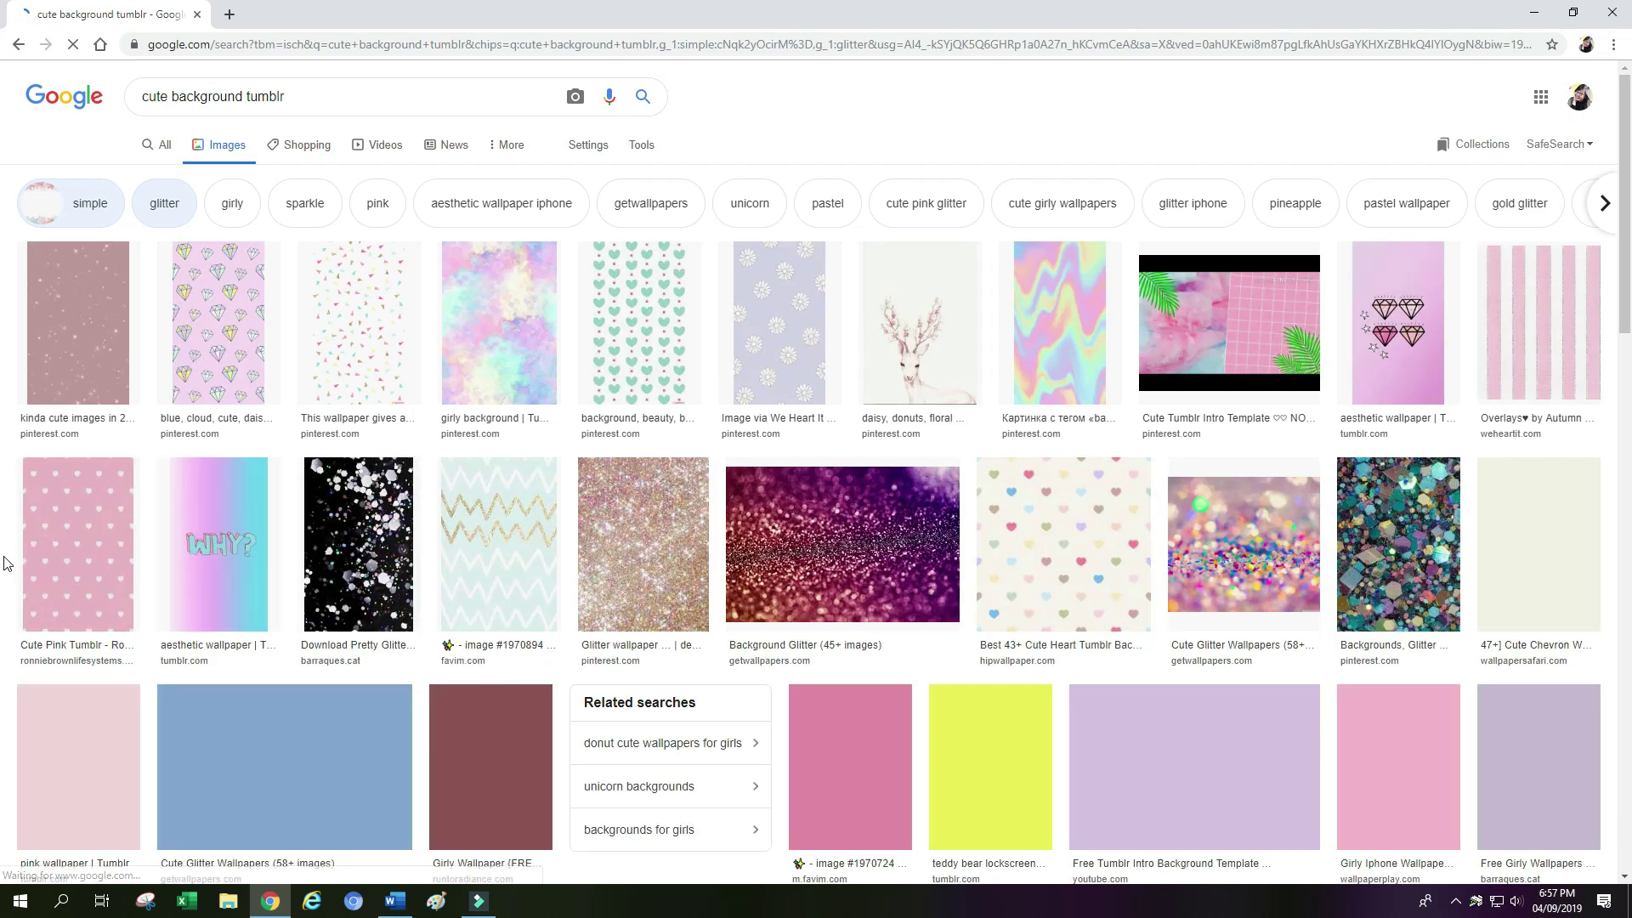
scroll(7, 561, down, 3)
scroll(7, 561, down, 5)
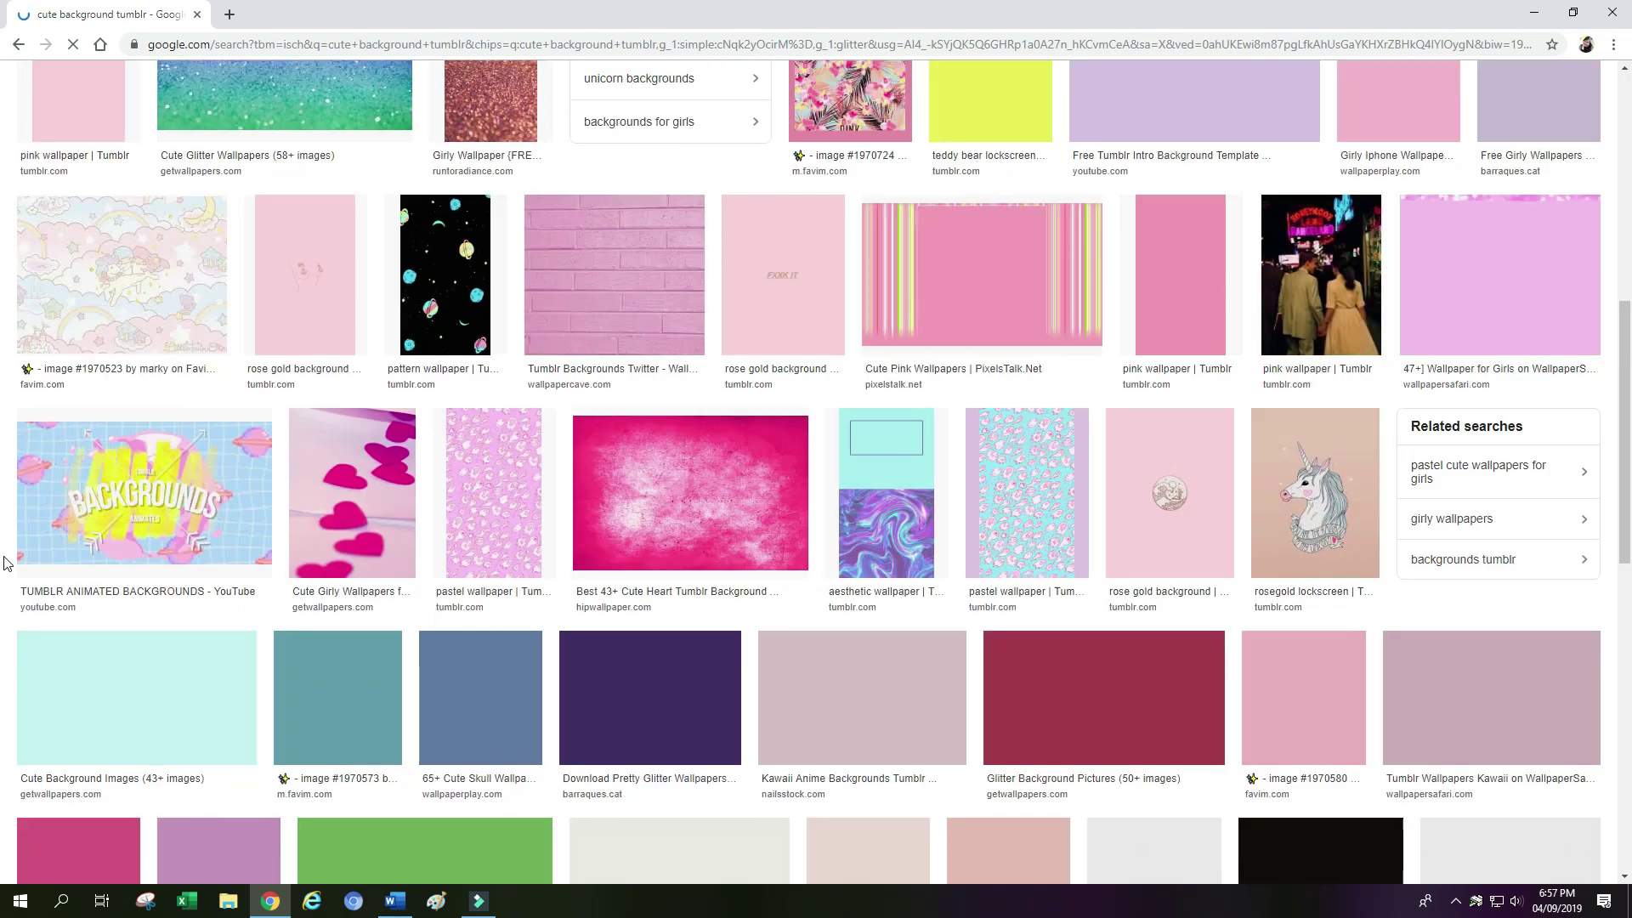
scroll(7, 561, down, 6)
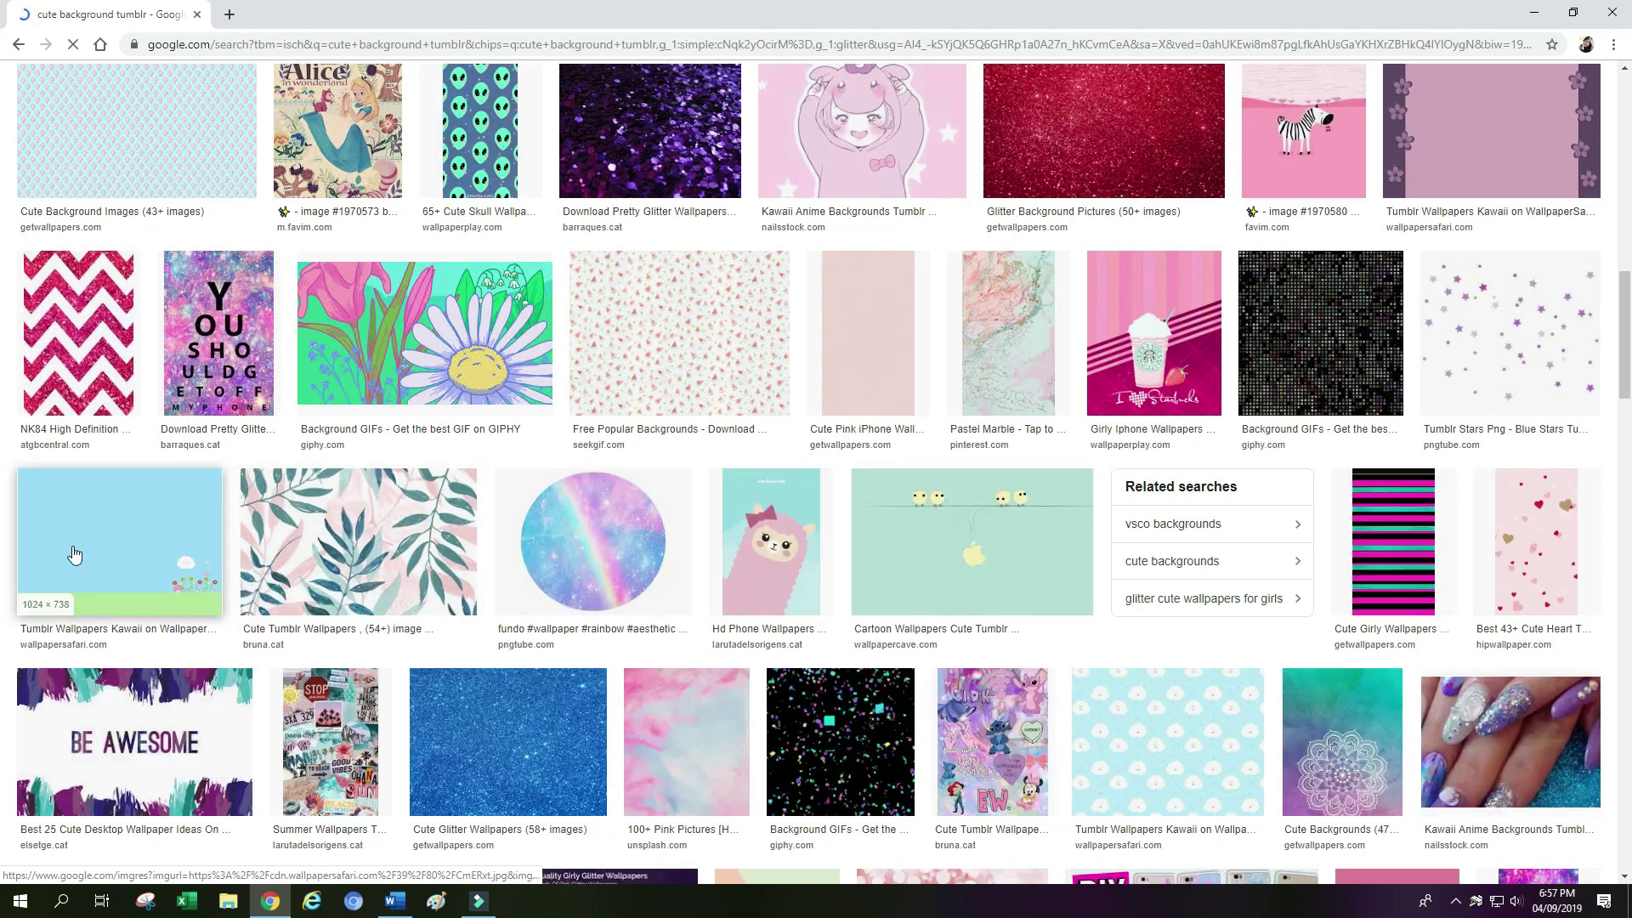
scroll(86, 548, down, 1)
scroll(86, 548, down, 2)
scroll(86, 548, down, 3)
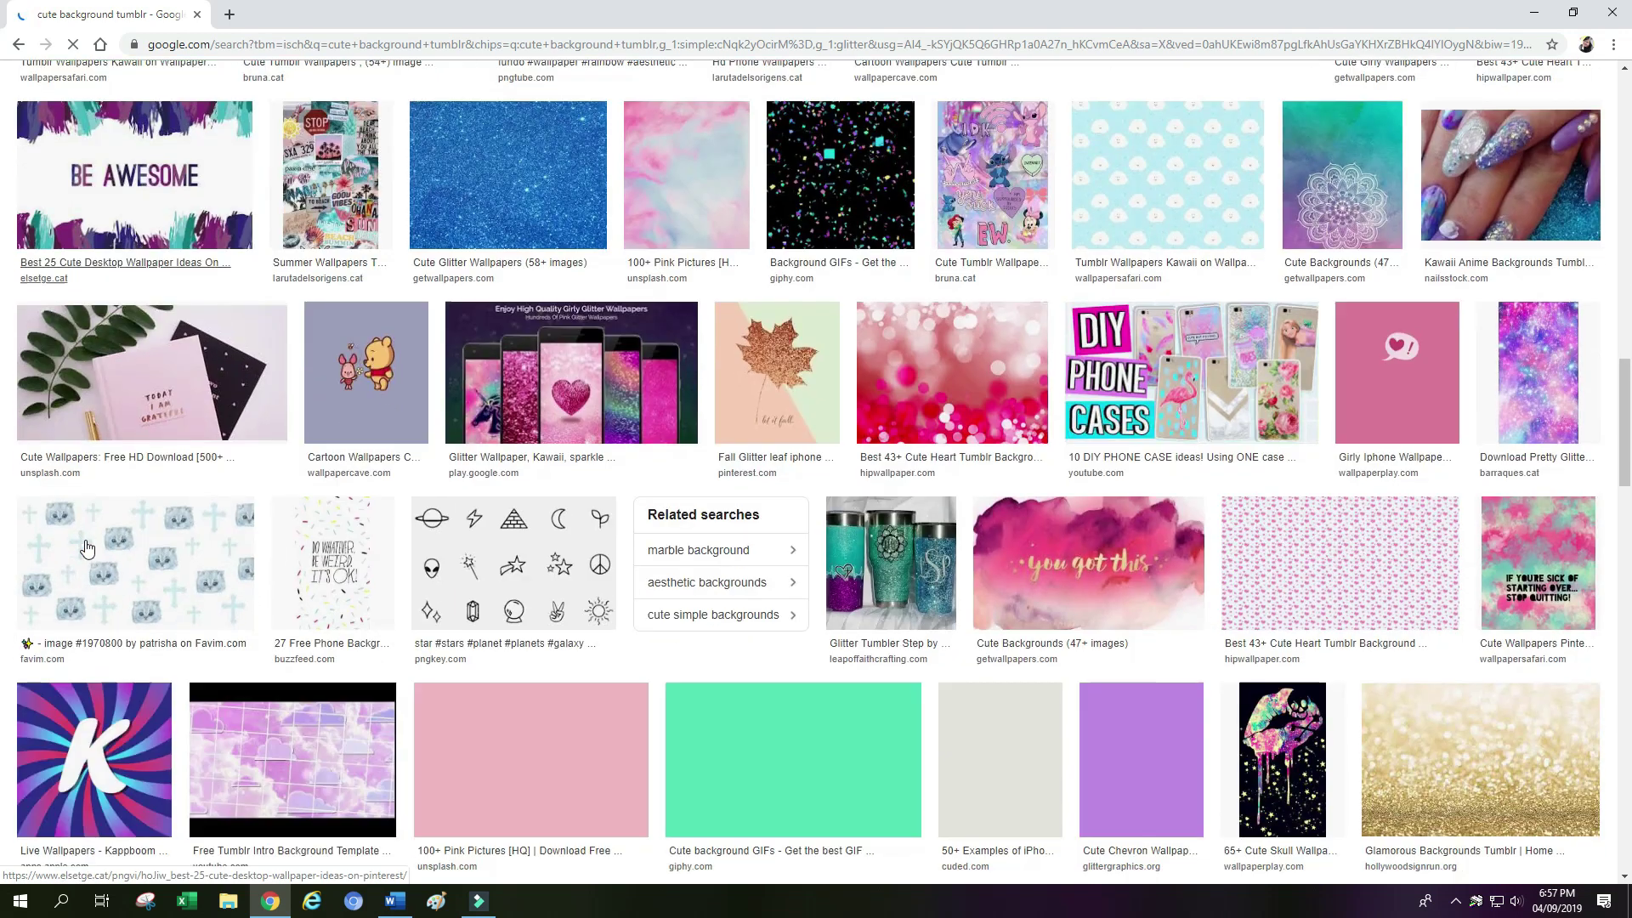
scroll(86, 549, down, 4)
scroll(86, 548, down, 2)
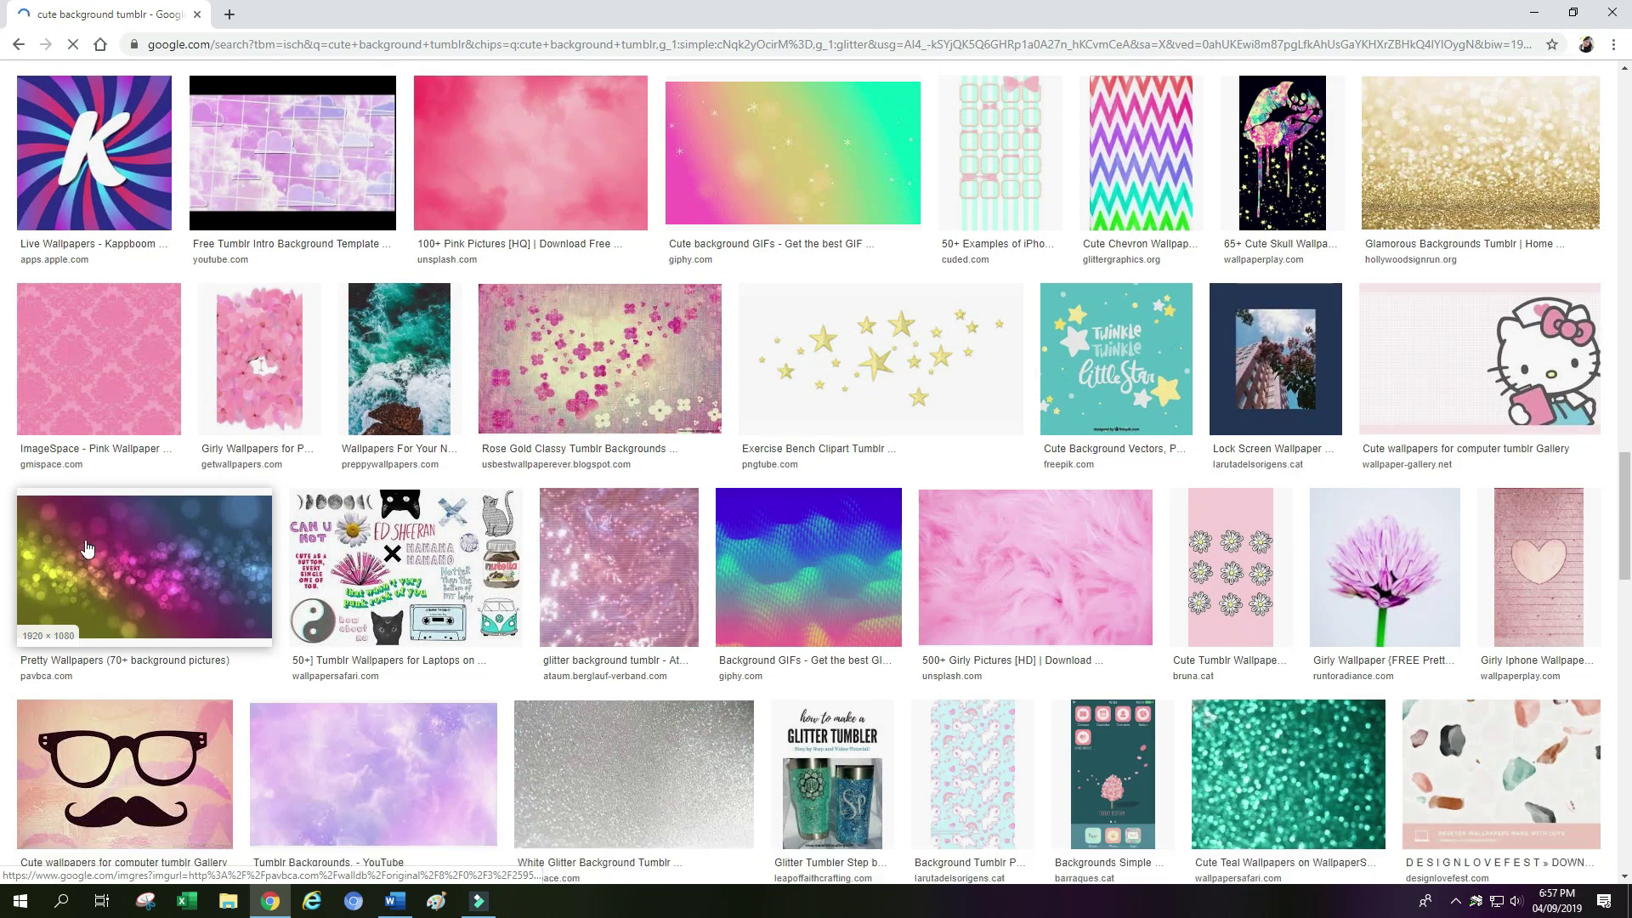
scroll(86, 548, down, 8)
scroll(86, 548, down, 1)
scroll(86, 549, down, 2)
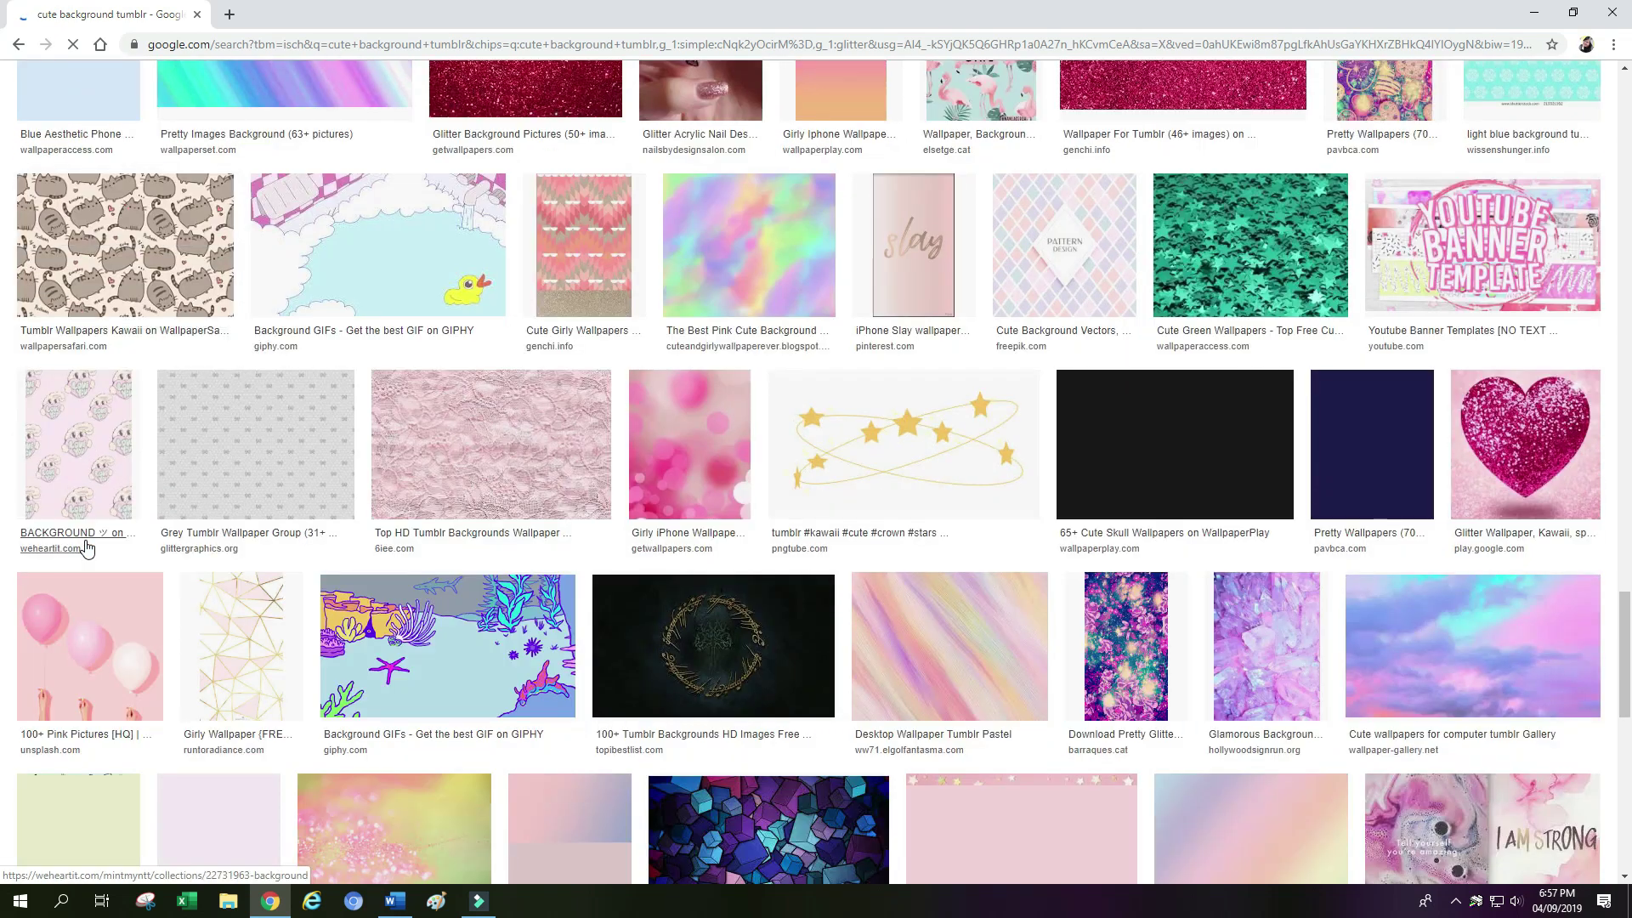
scroll(86, 549, down, 3)
scroll(86, 549, down, 4)
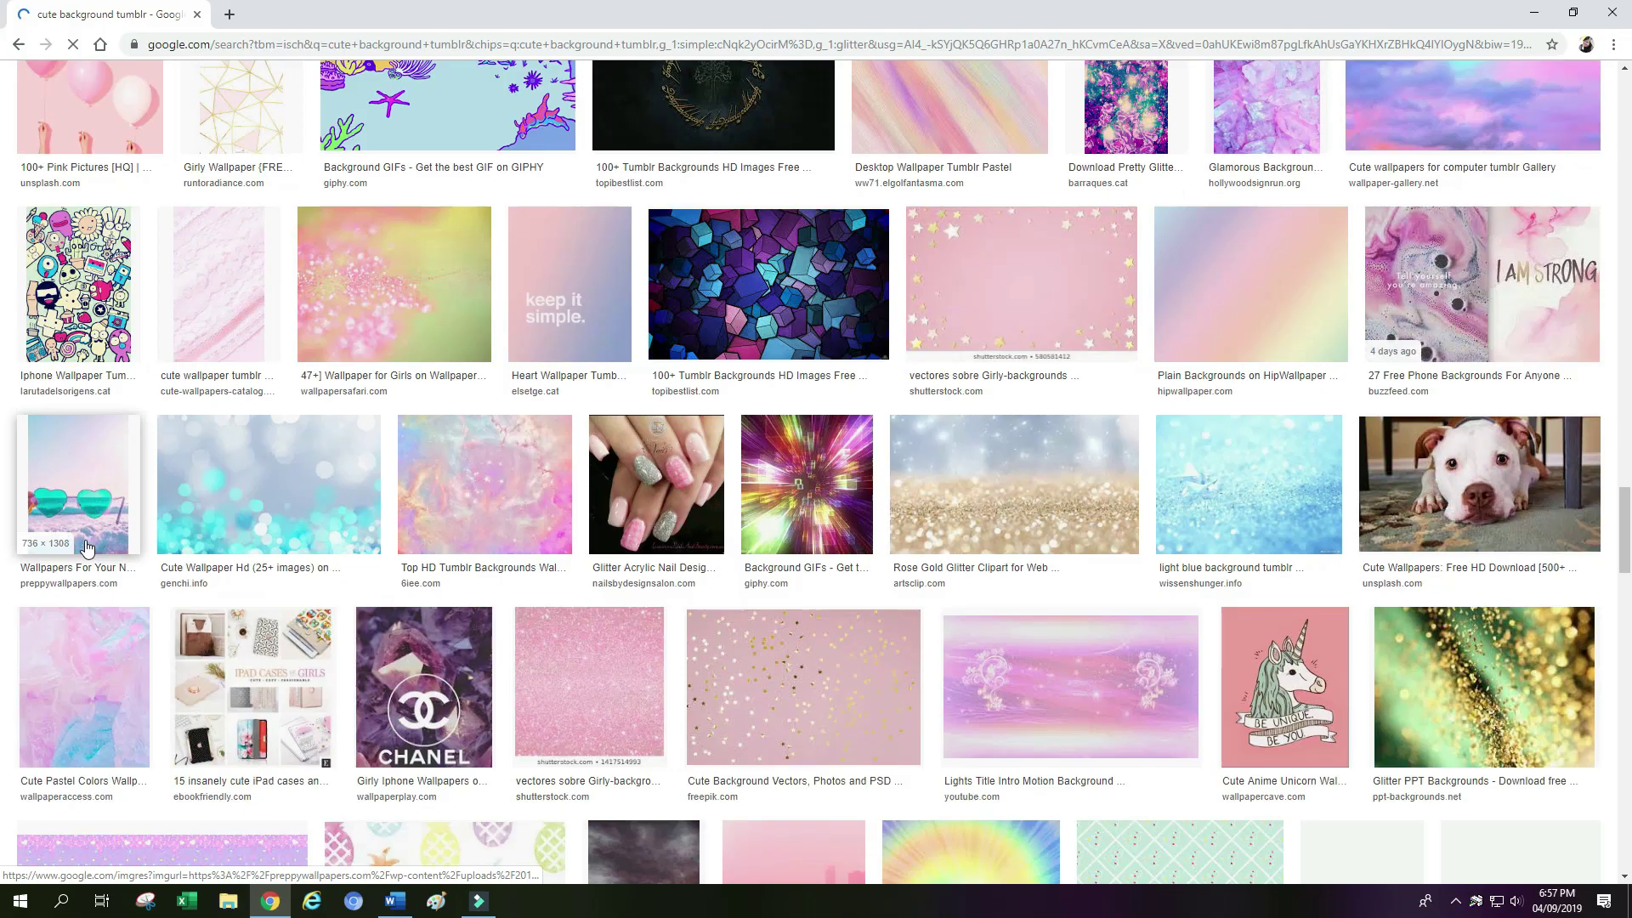
scroll(86, 548, down, 3)
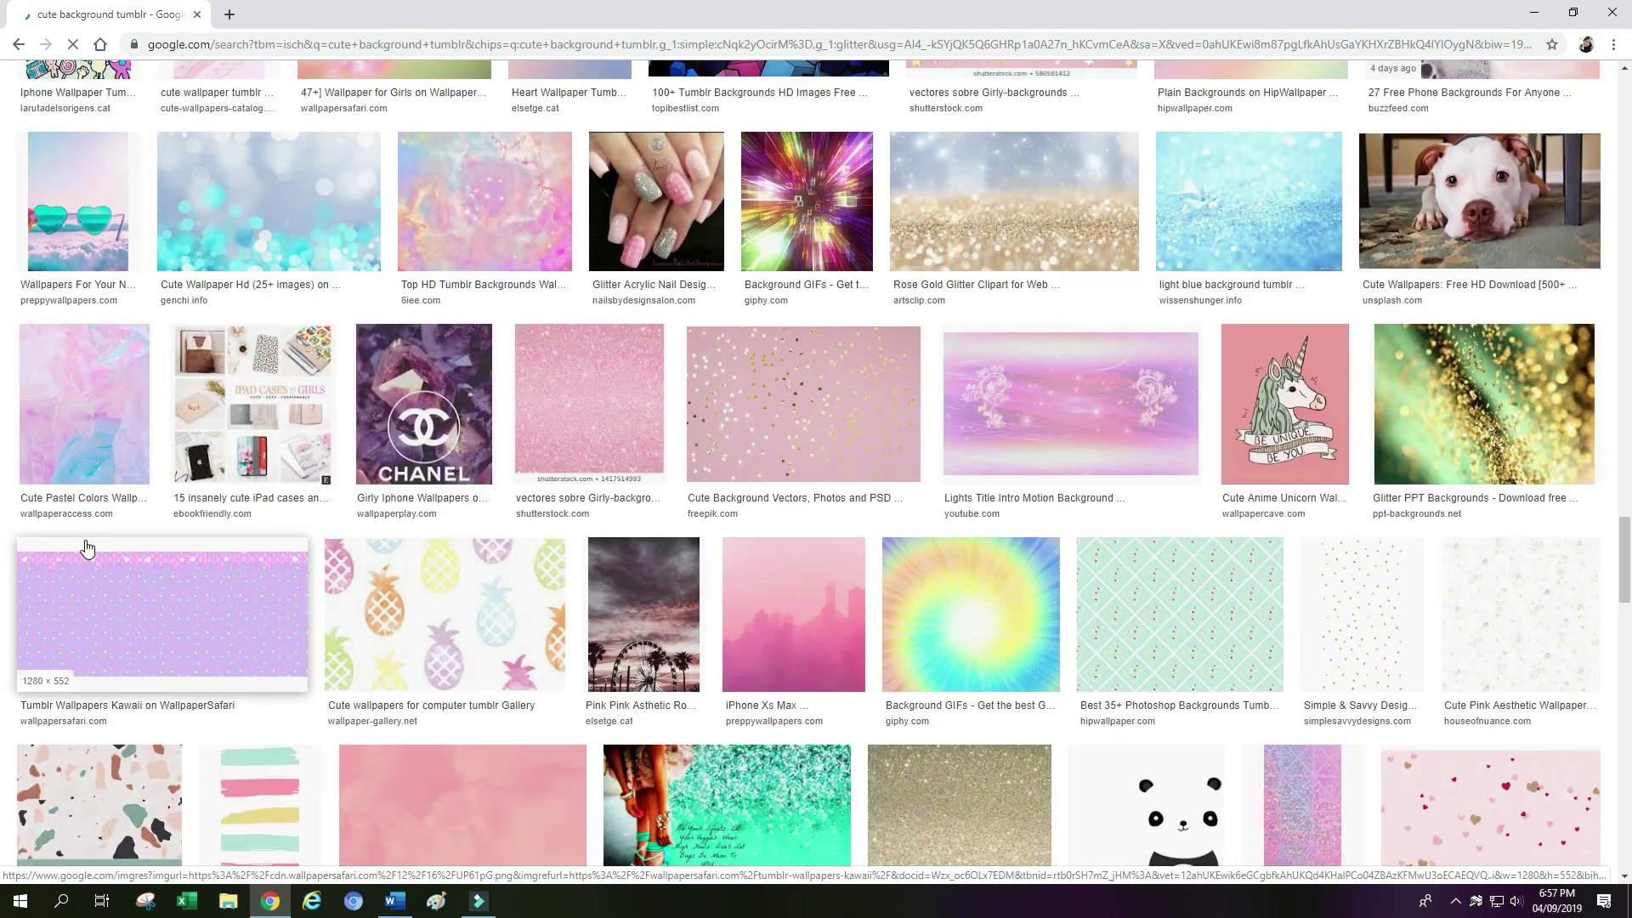
scroll(86, 549, down, 8)
scroll(86, 549, down, 8)
scroll(86, 548, up, 5)
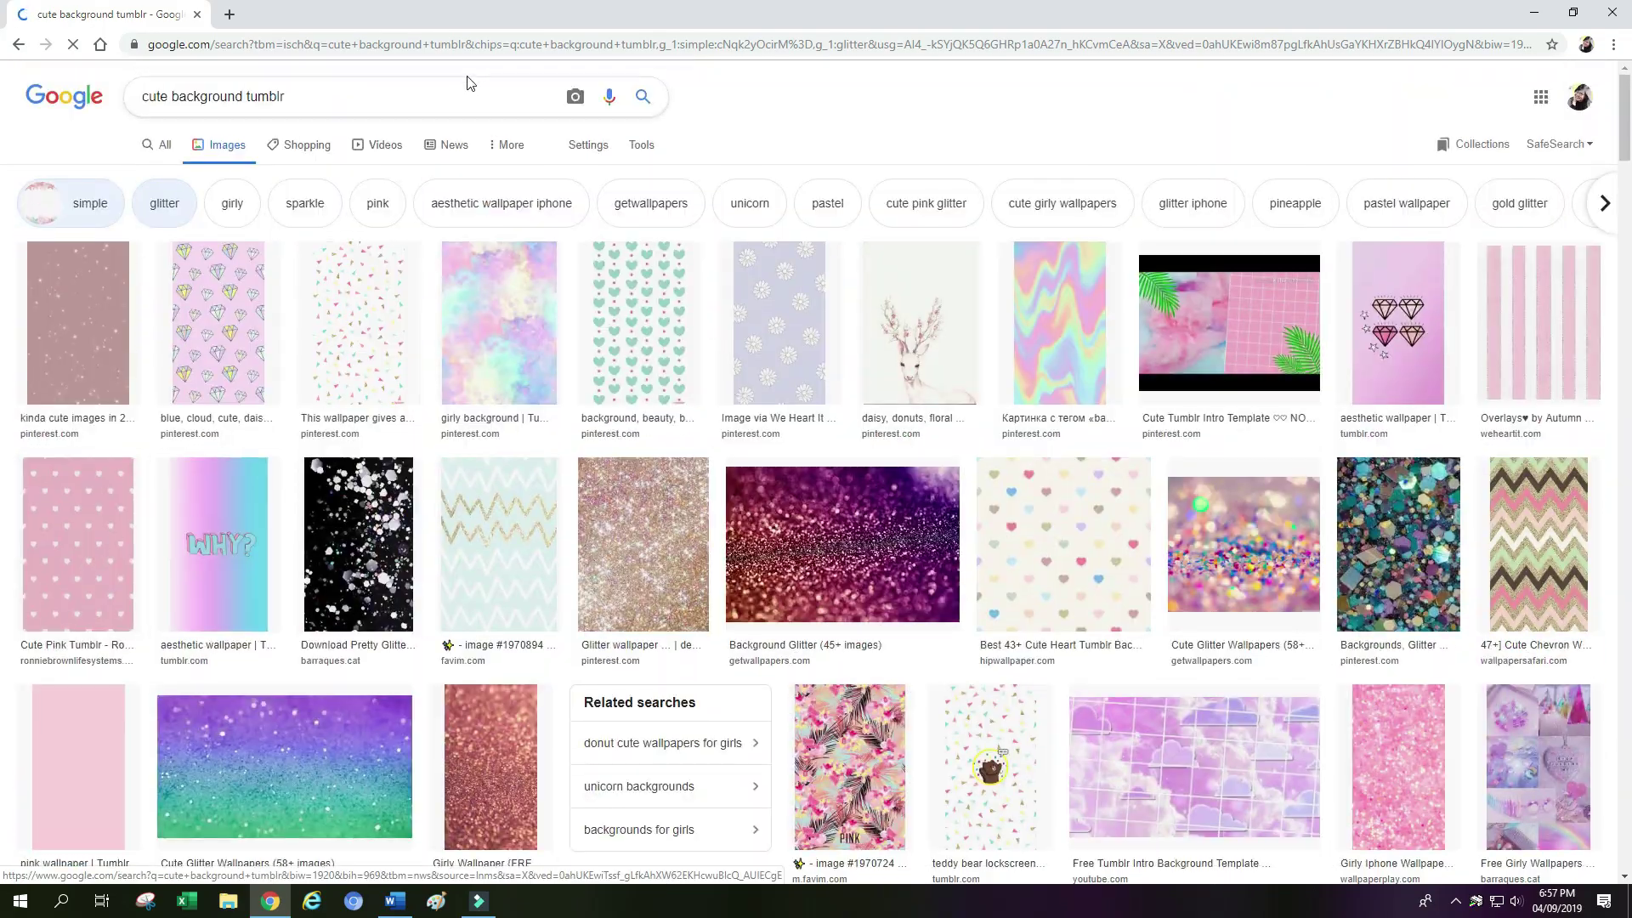
Search for 'simple background design' and preview the pink brushstroke background
click(354, 96)
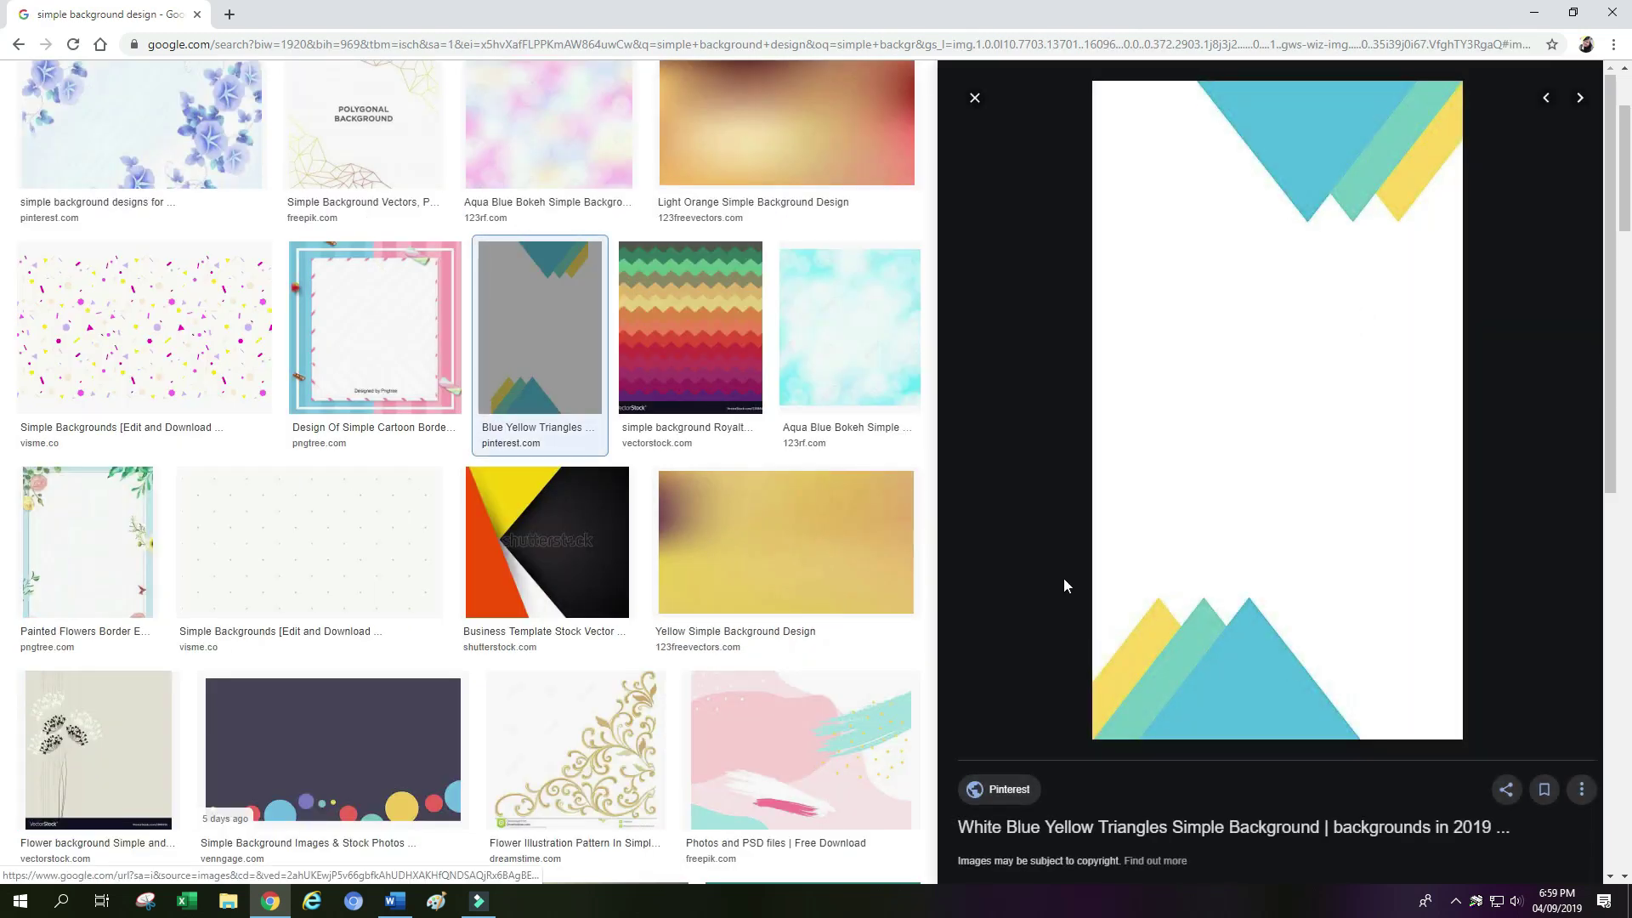
scroll(593, 601, down, 3)
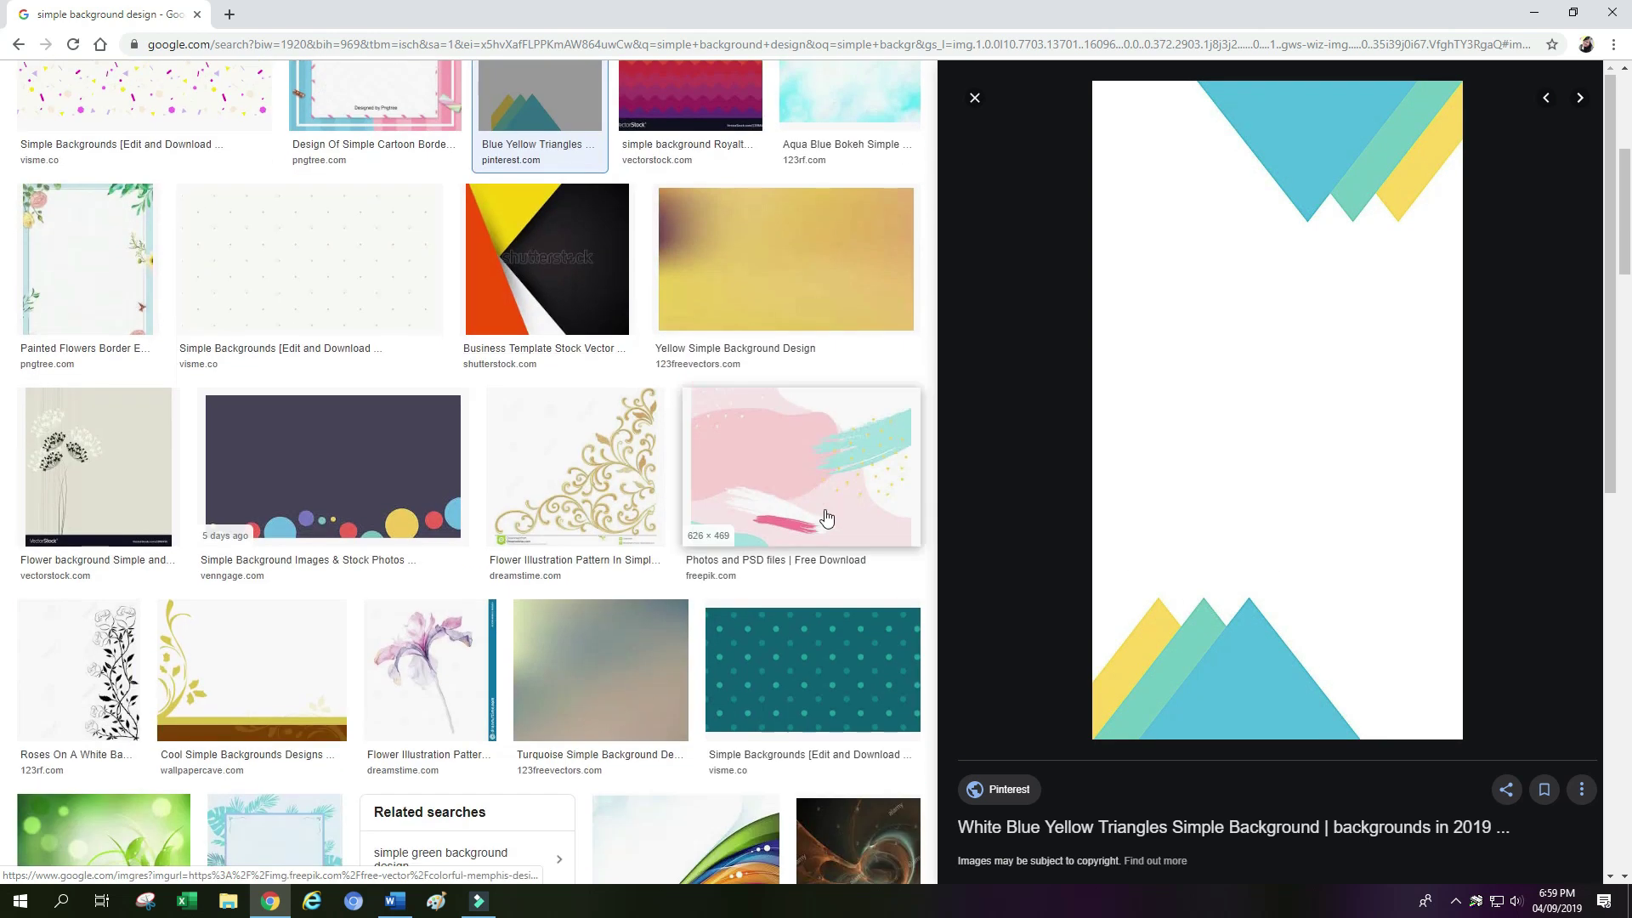
click(824, 501)
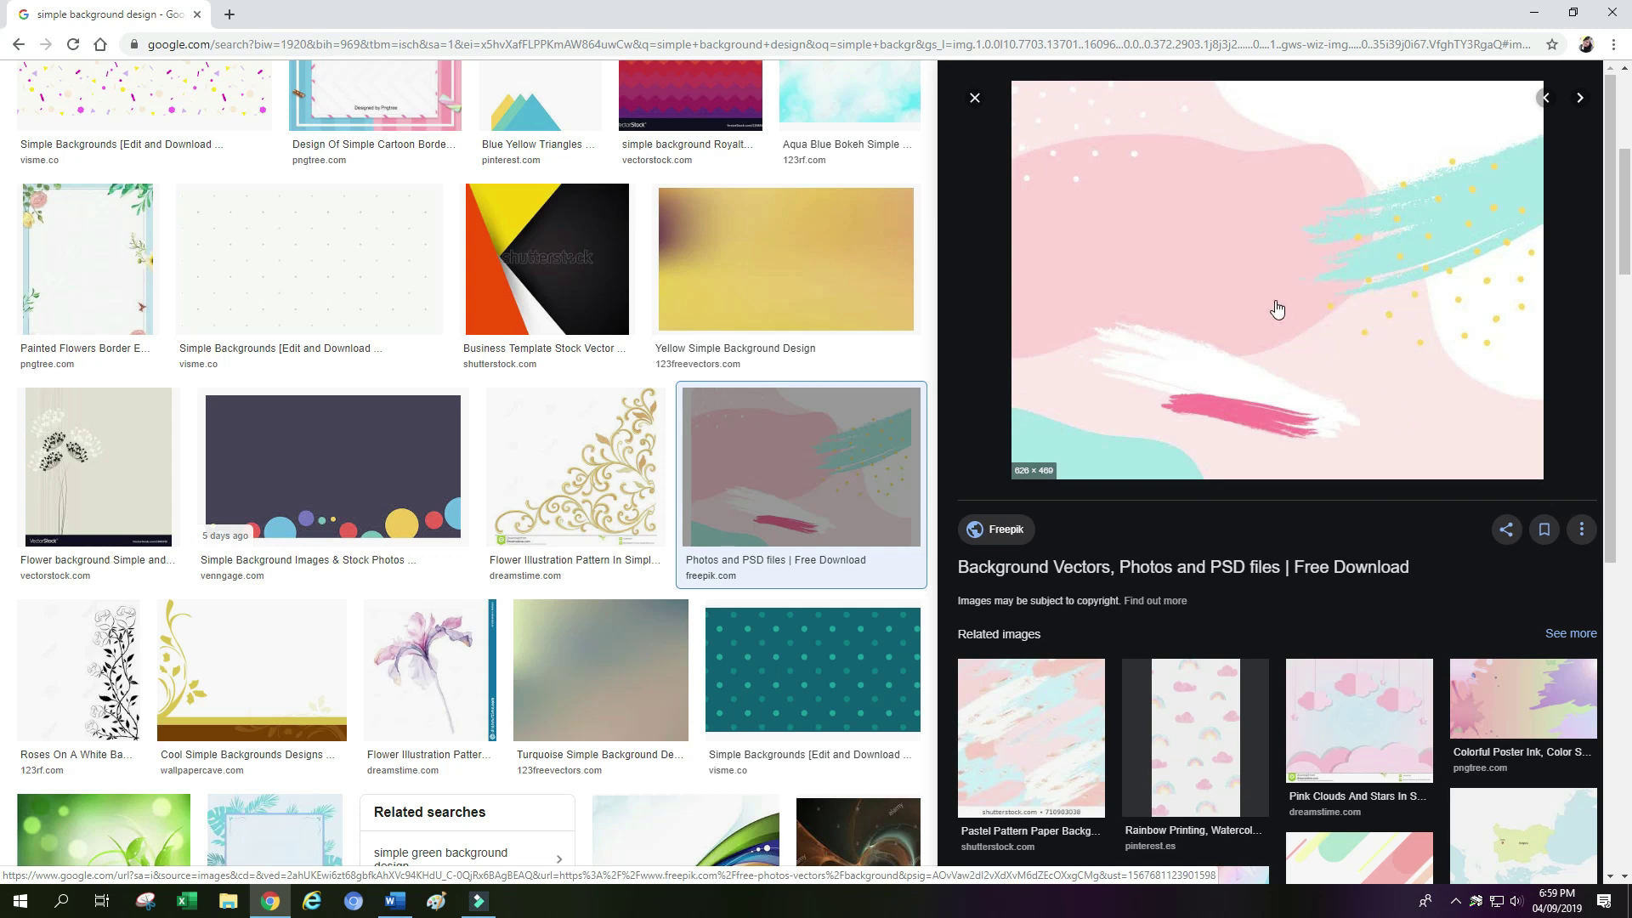
Save the image to Downloads as colorful-memphis-design-background-vector_53876-81744.jpg and return to Word
right_click(1277, 309)
click(1377, 457)
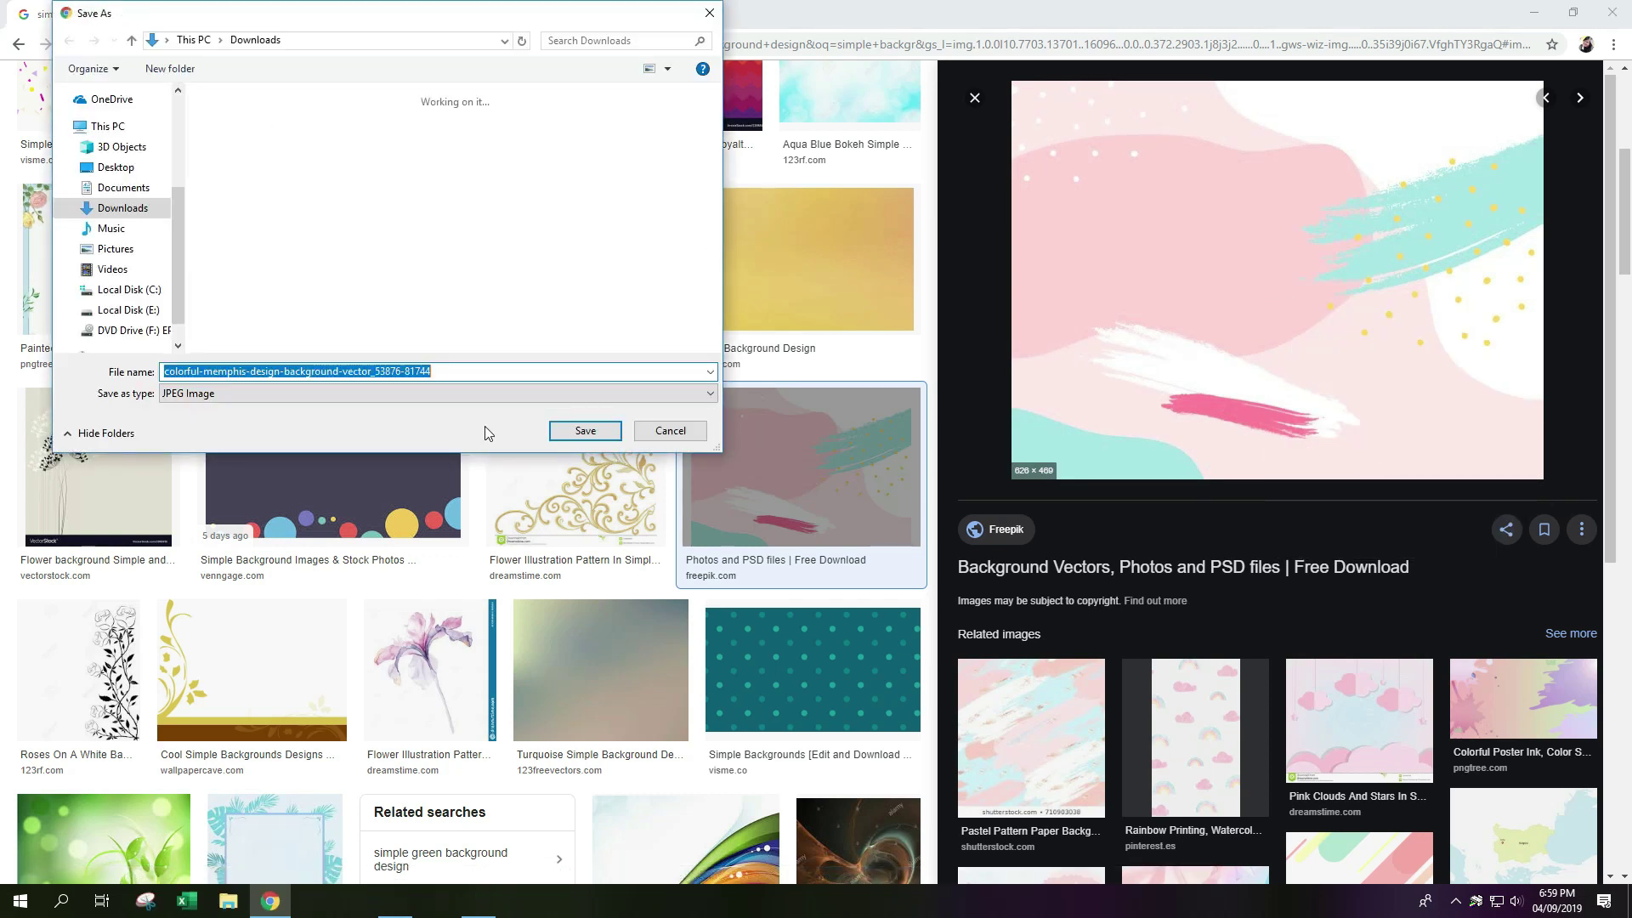
click(586, 431)
scroll(794, 553, down, 1)
scroll(796, 551, down, 5)
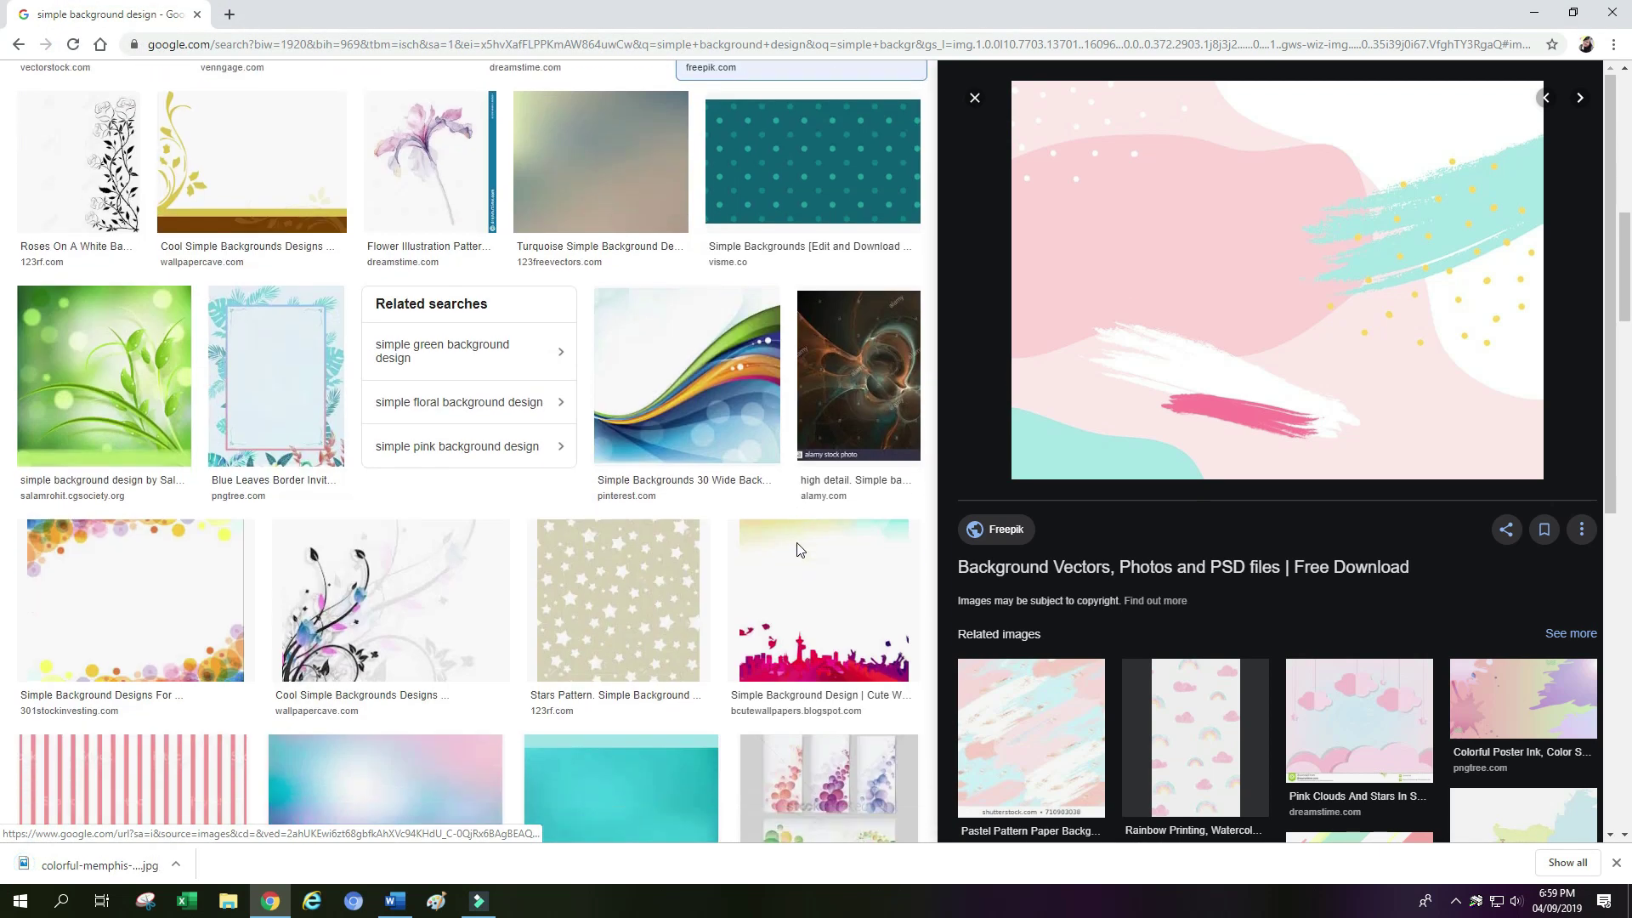
scroll(798, 550, down, 4)
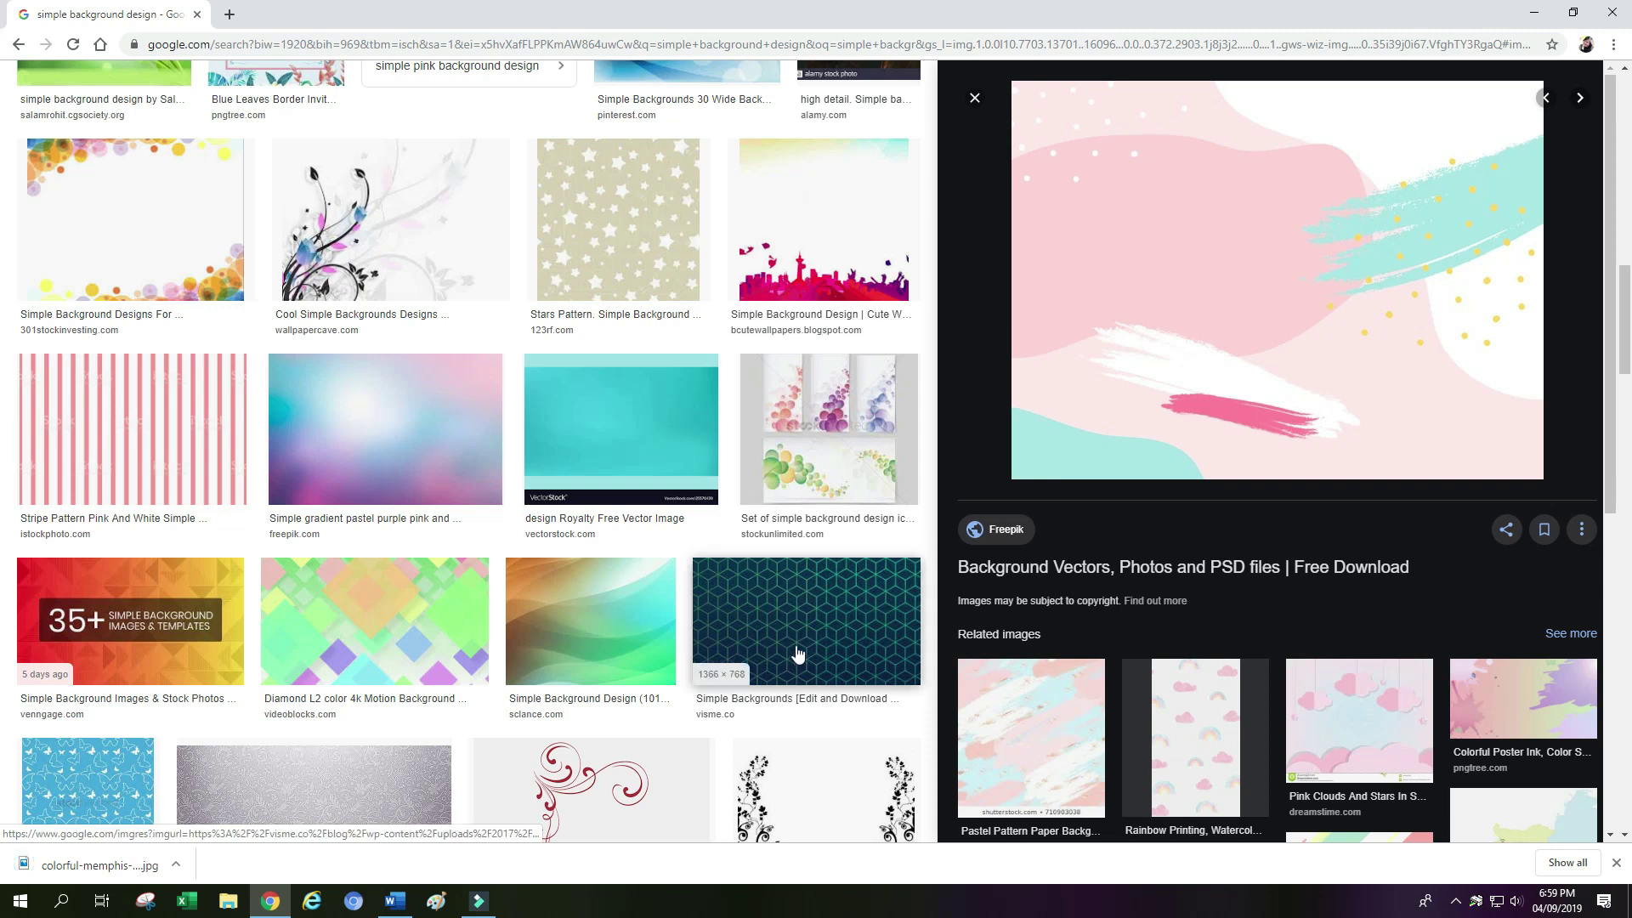
click(395, 901)
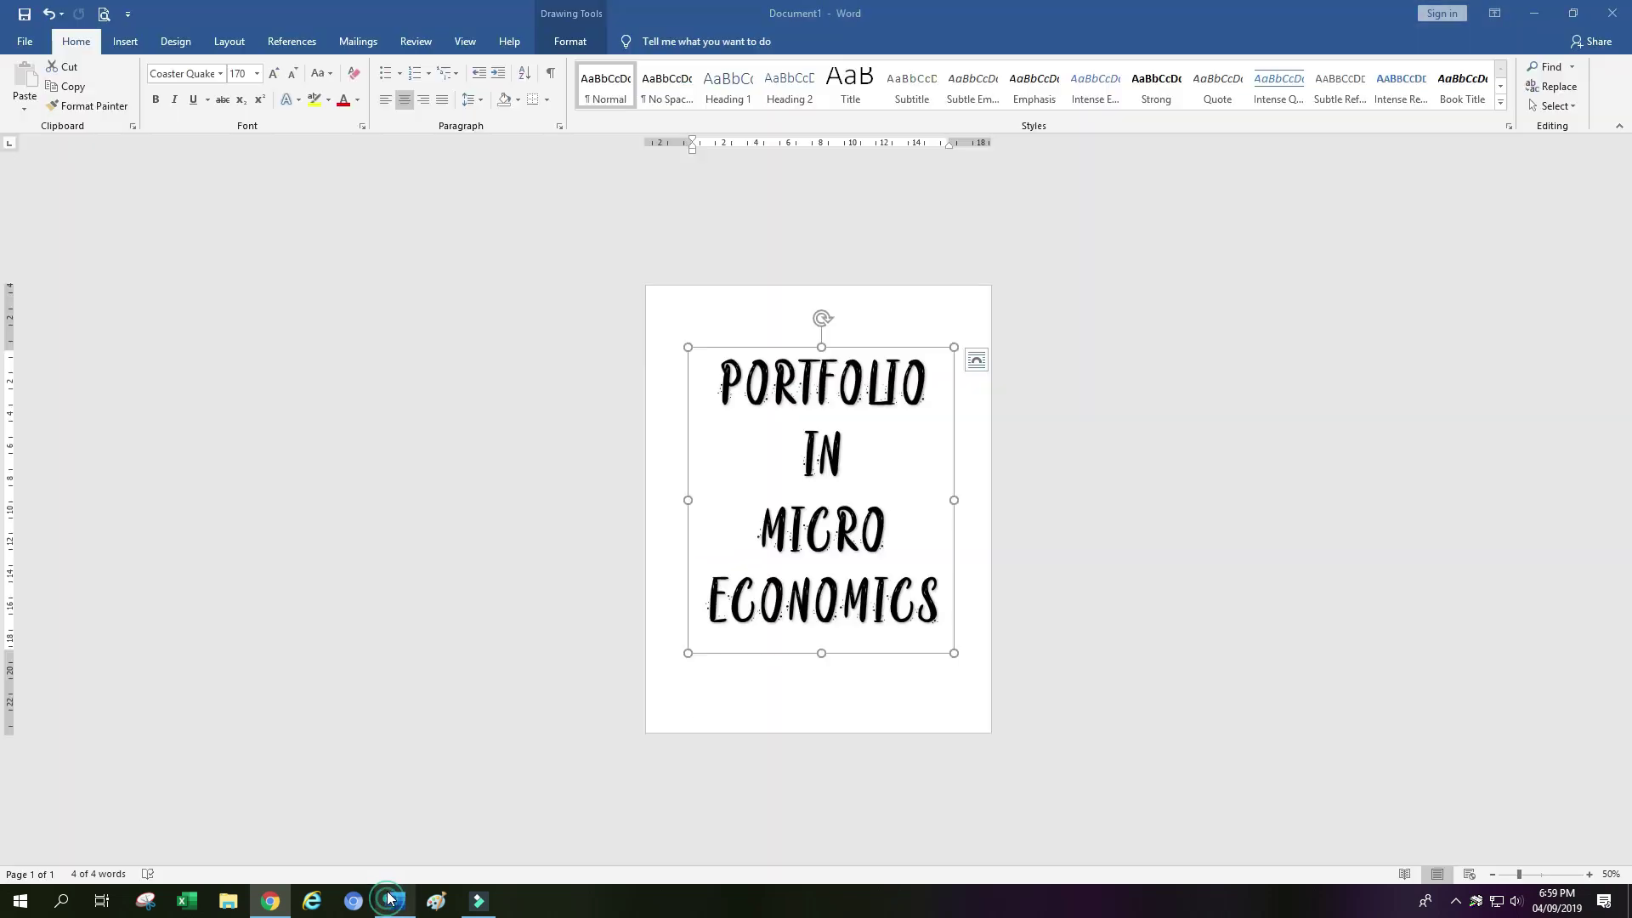
Insert the colorful-memphis background picture from the Downloads folder
click(140, 42)
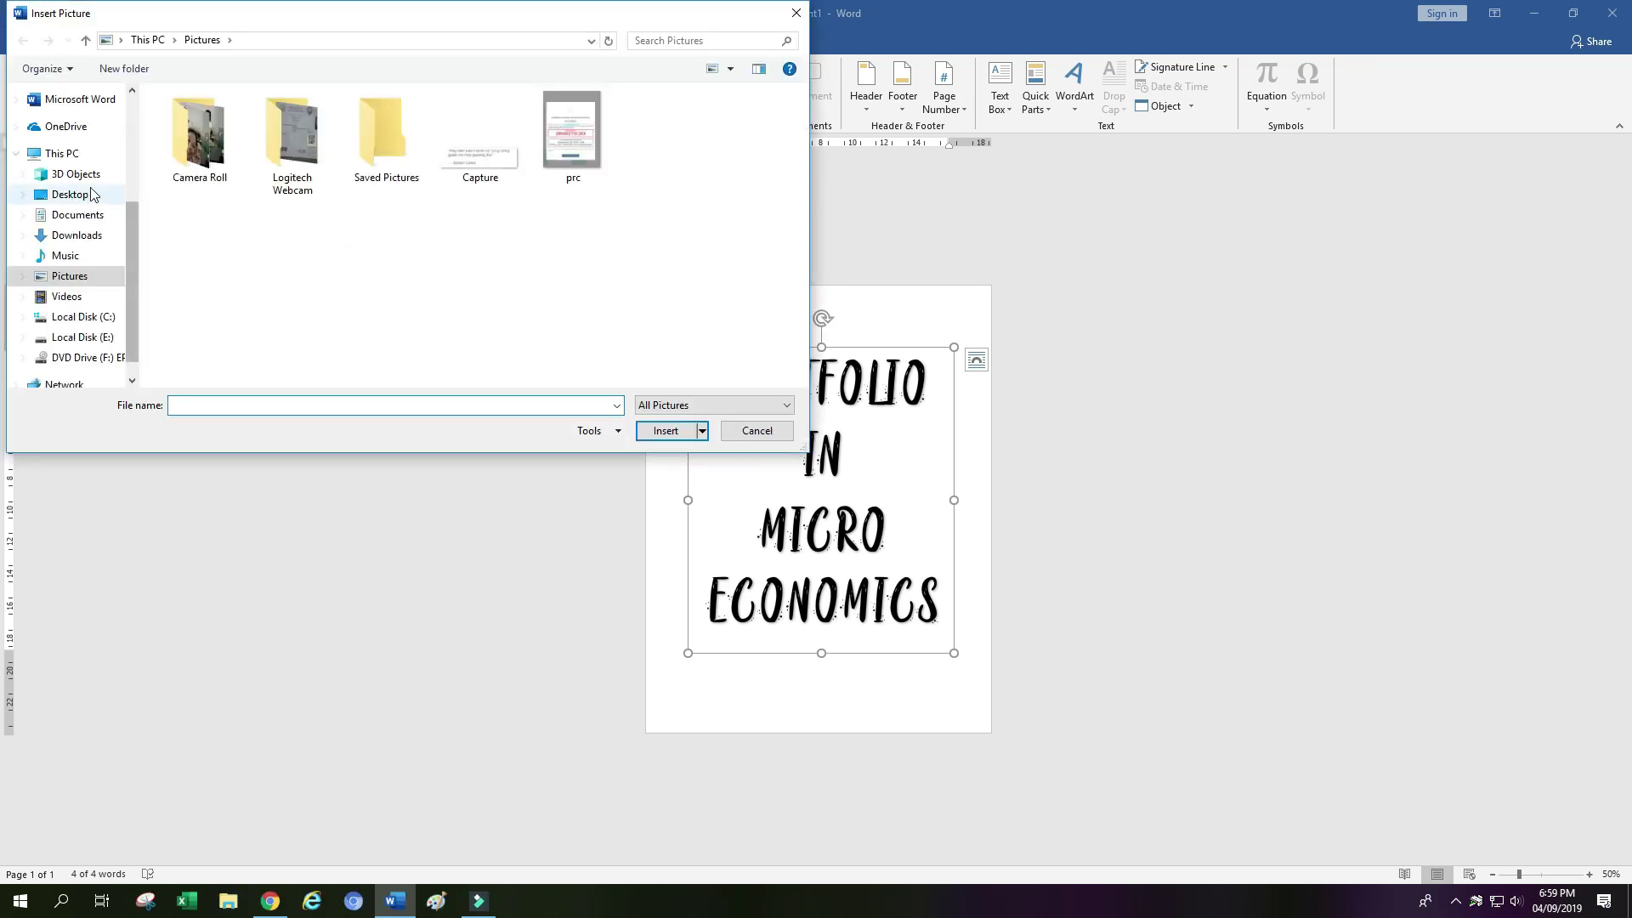
click(69, 195)
scroll(650, 287, down, 3)
scroll(650, 288, up, 2)
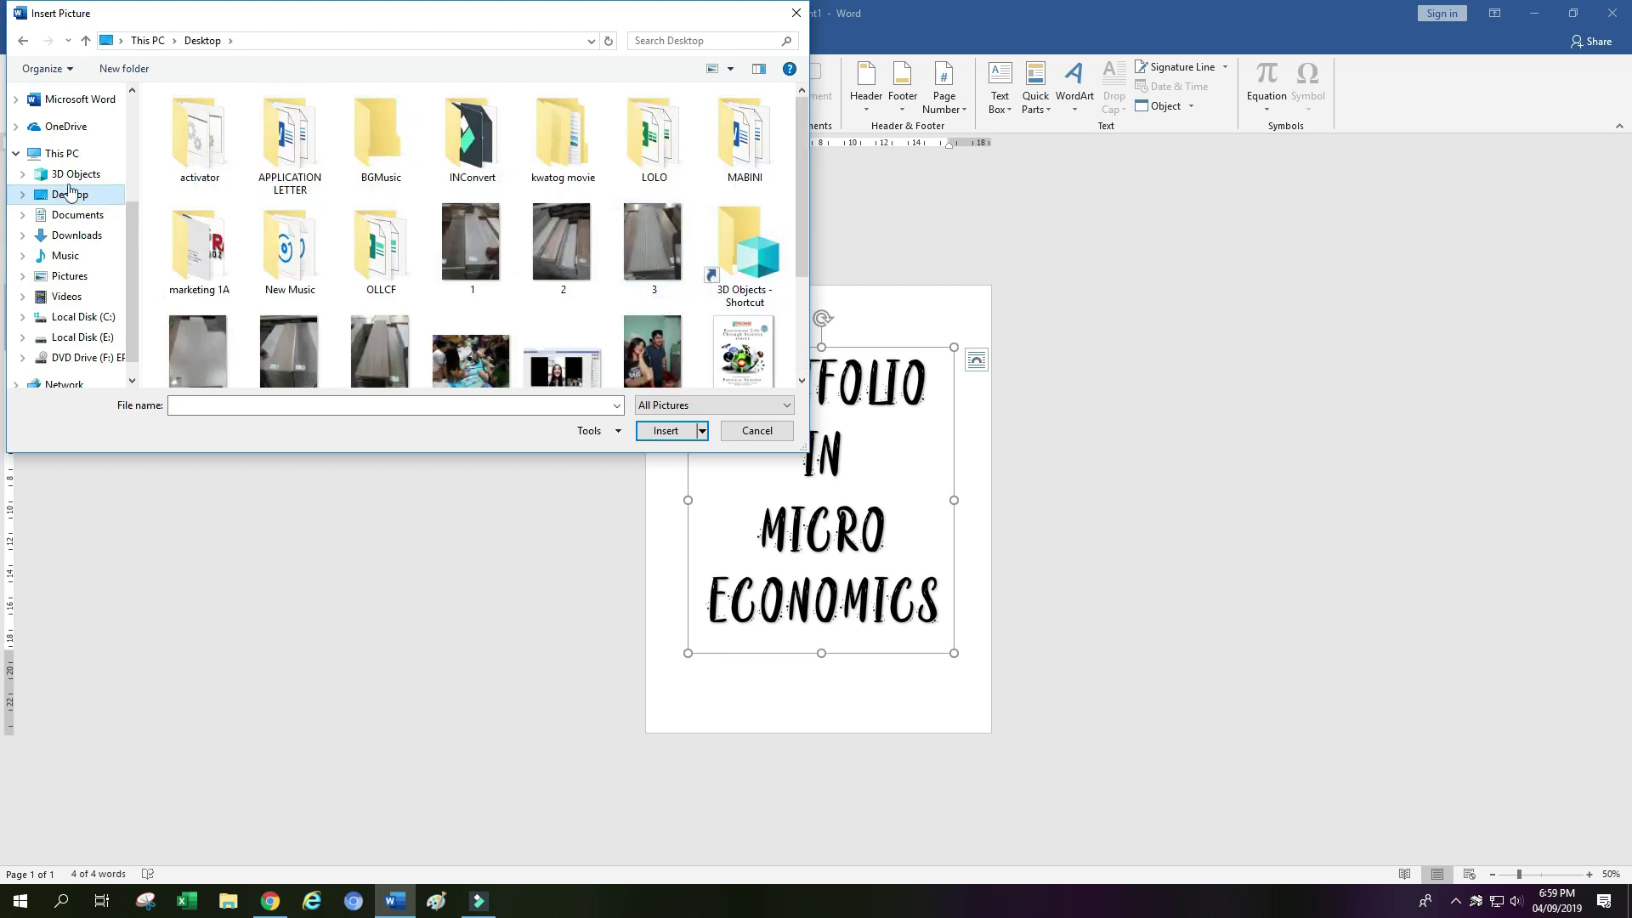
click(77, 236)
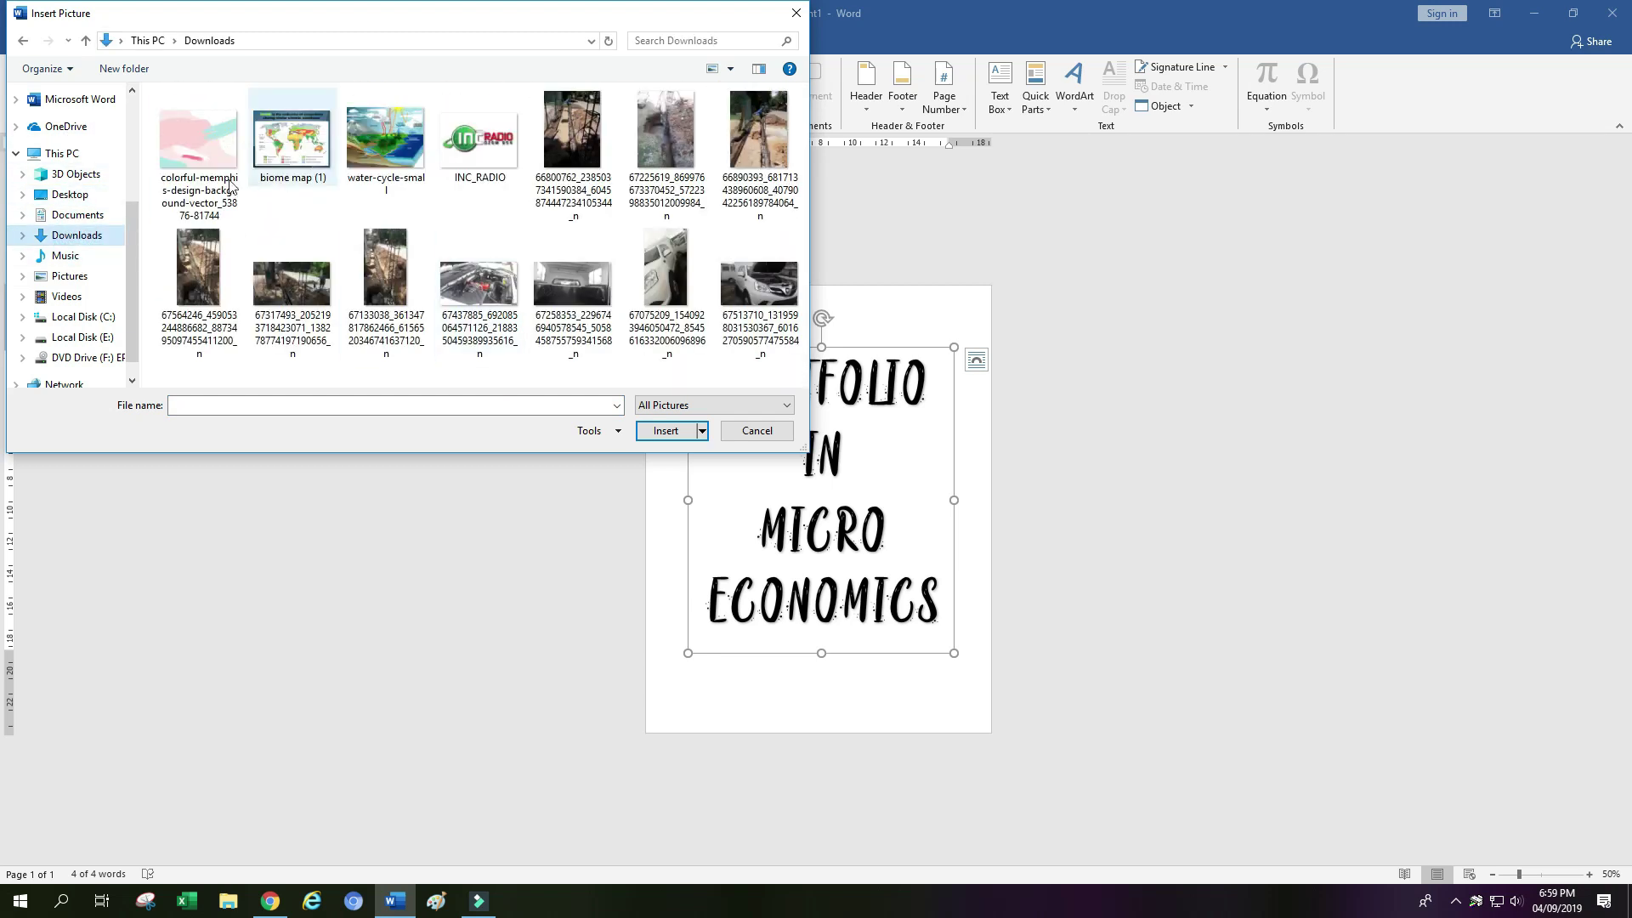
double_click(200, 153)
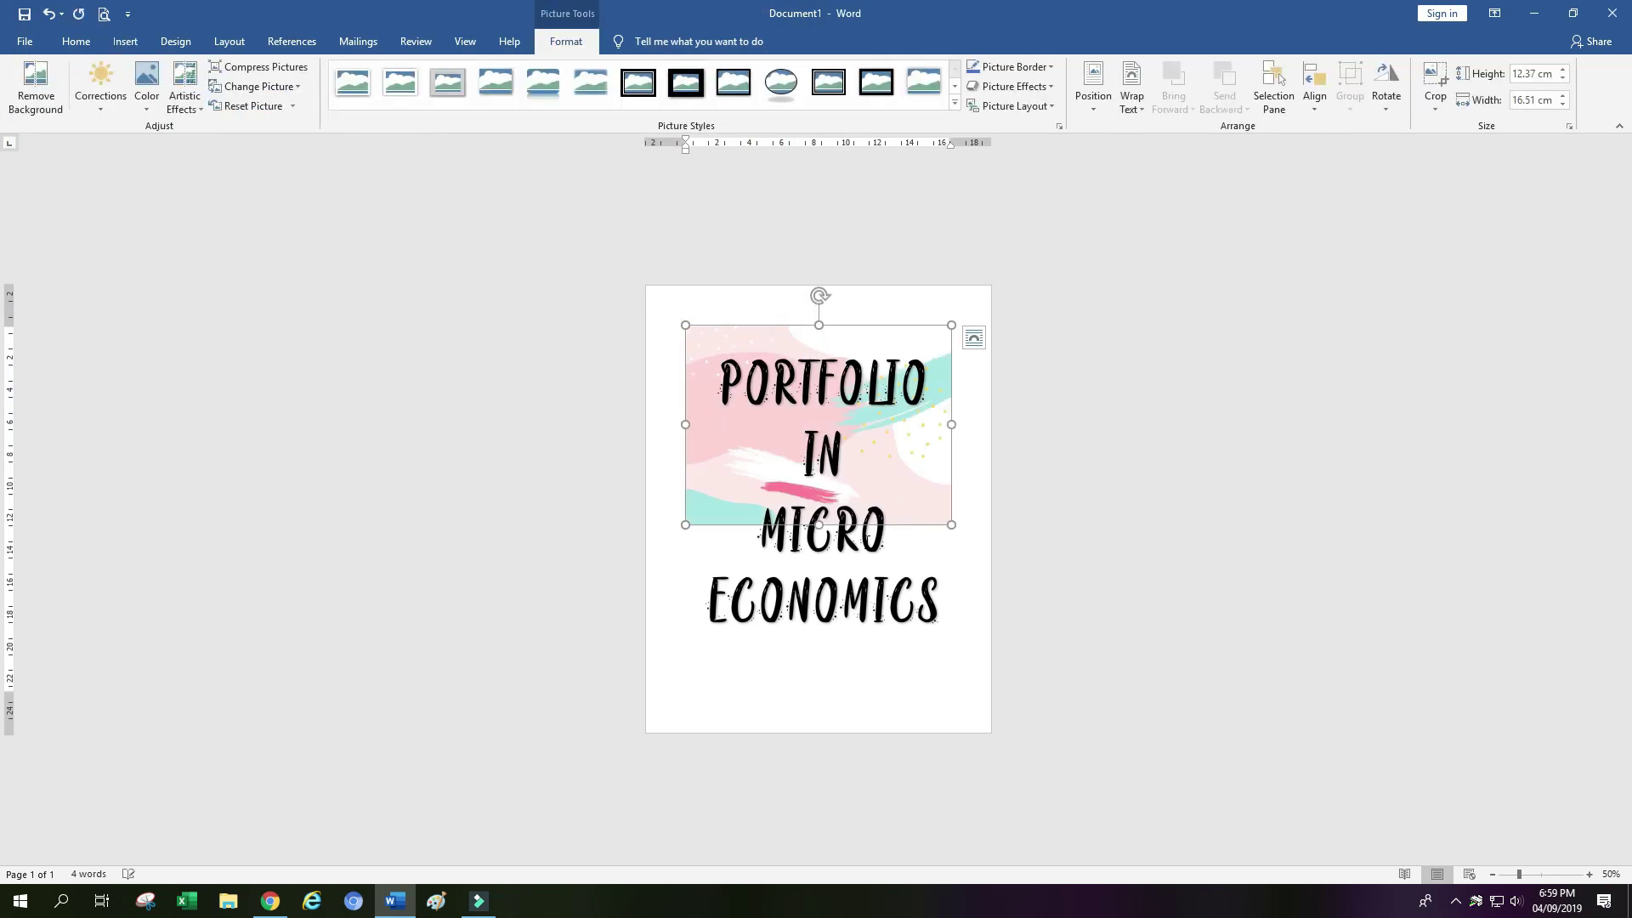
Resize the brushstroke picture to about 22.7 × 16.83 cm to fit the page
drag(818, 524, 810, 691)
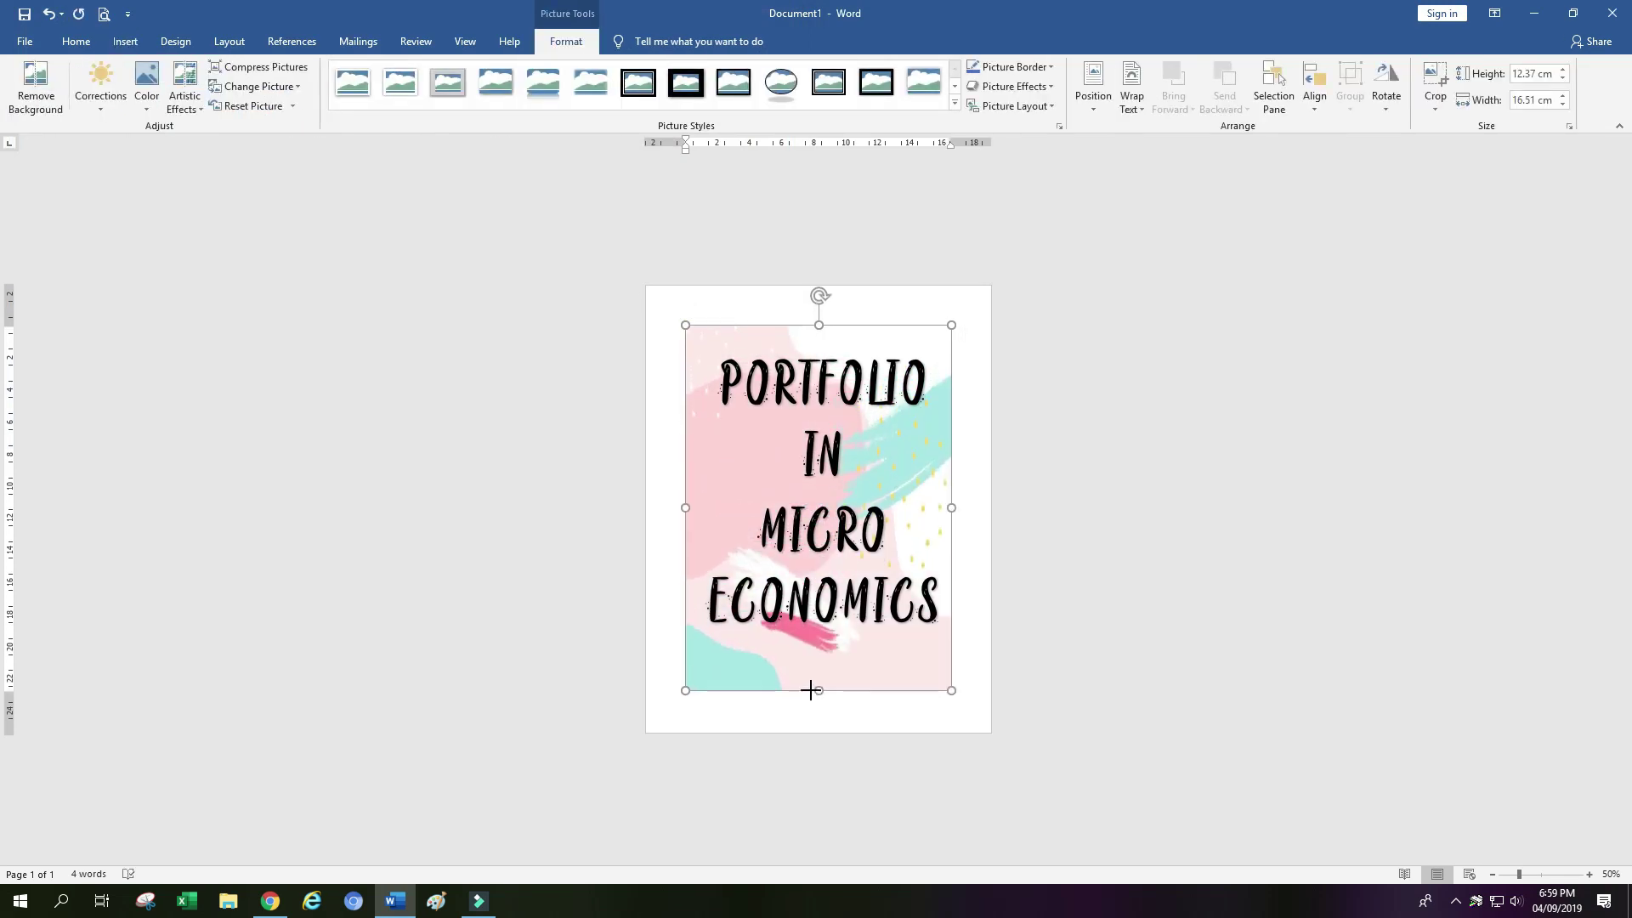
drag(954, 506, 989, 502)
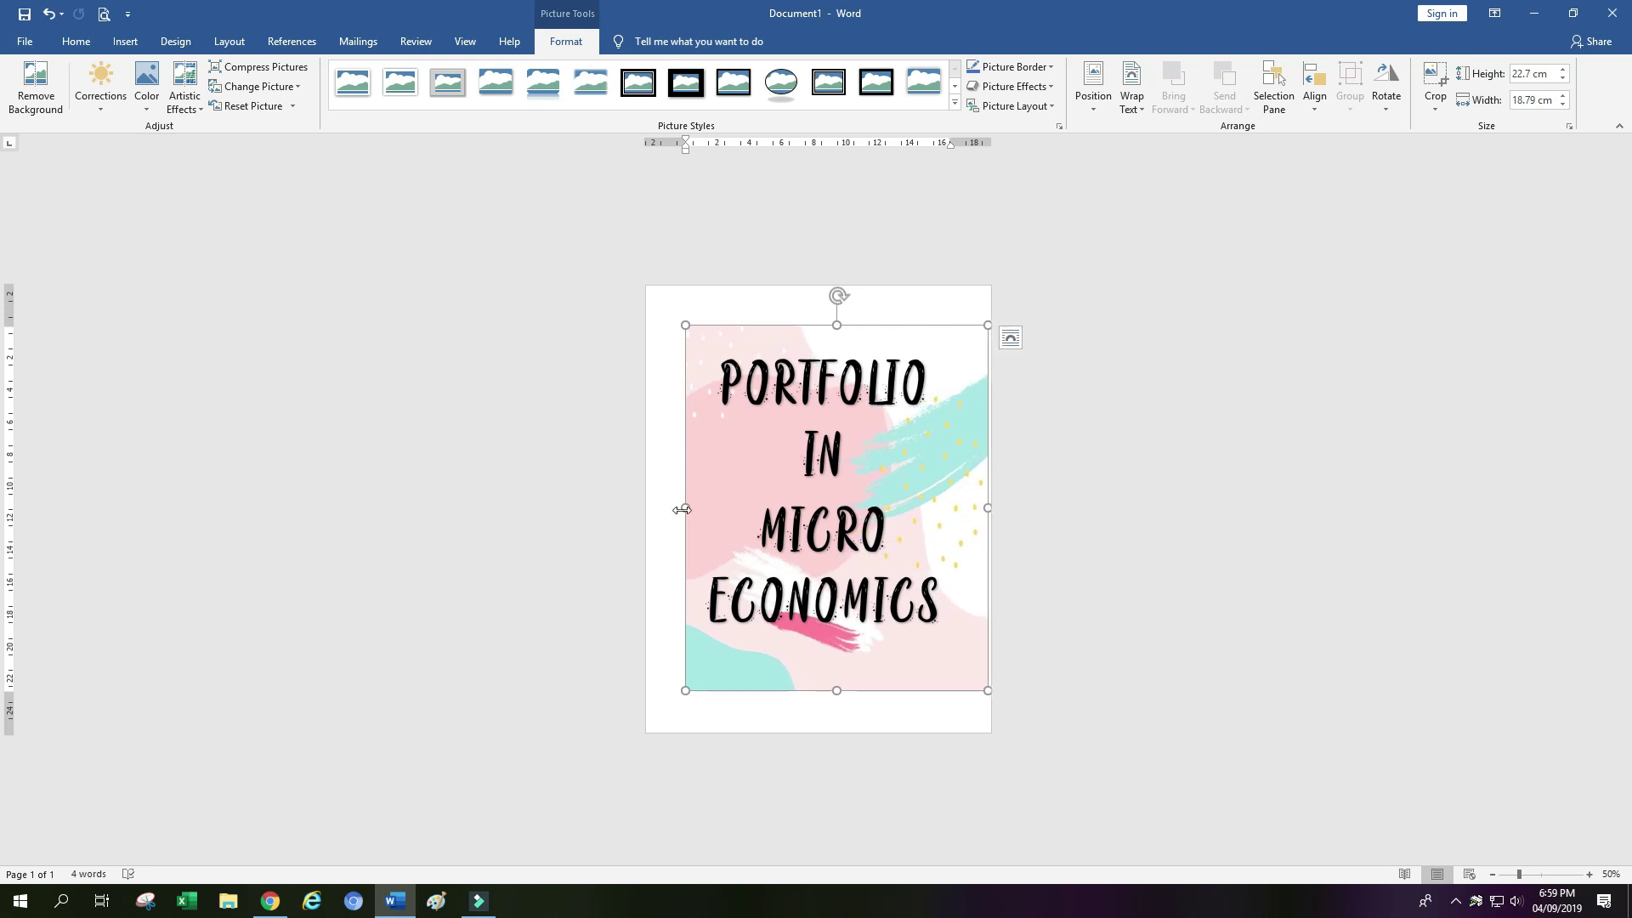
drag(688, 505, 717, 509)
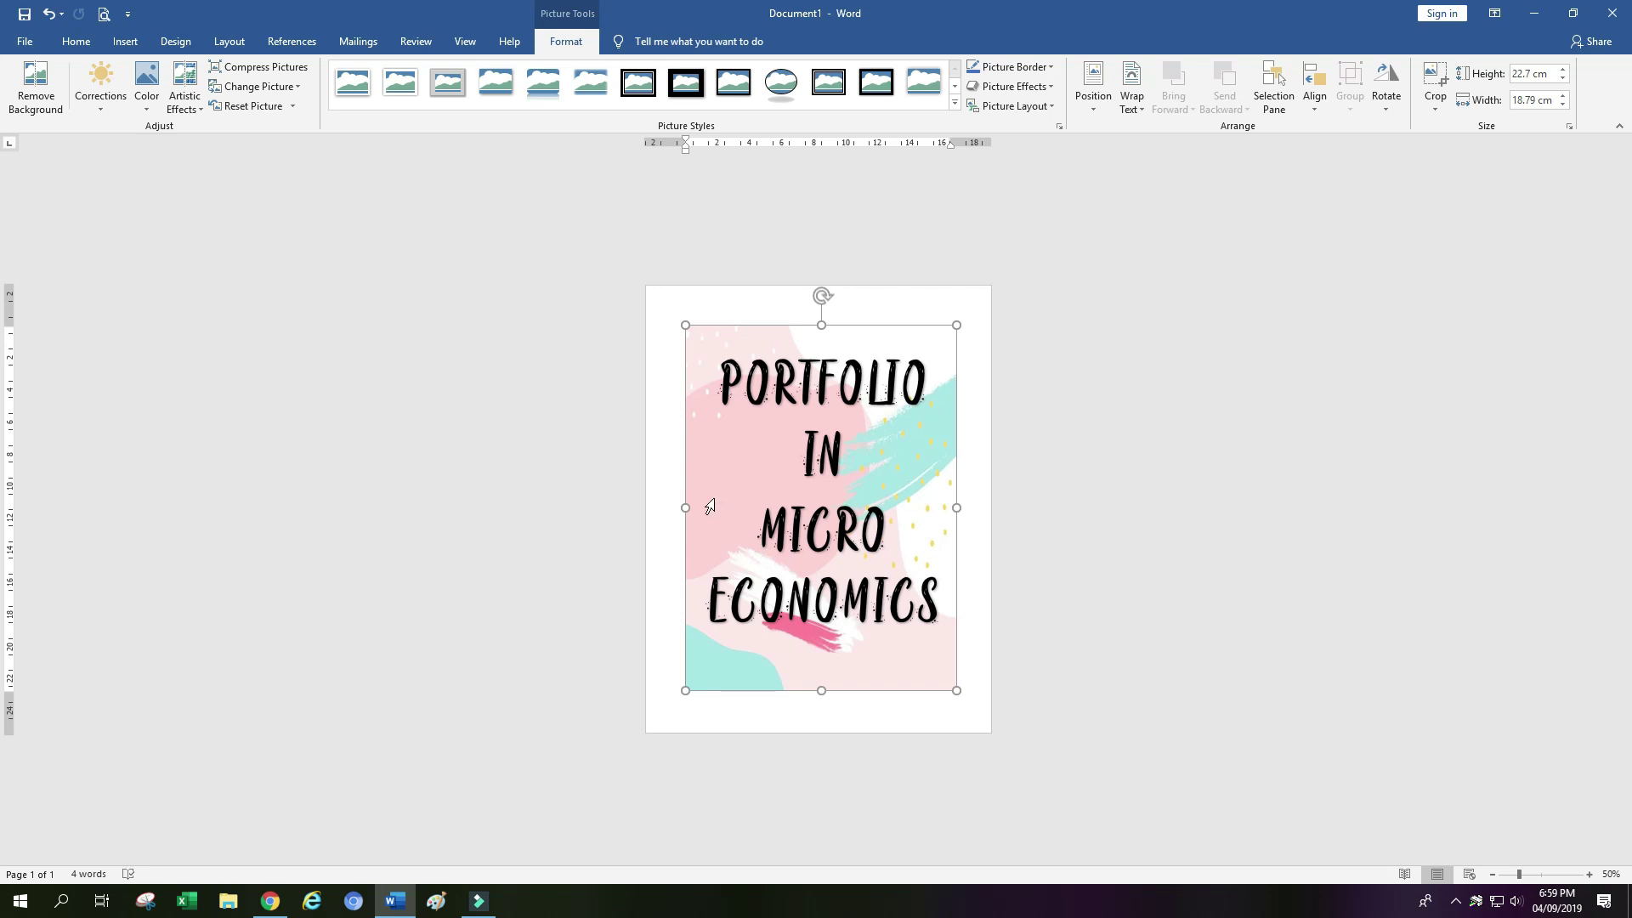
Select the title text box and drag its bottom edge down to enlarge it
click(917, 456)
click(926, 447)
click(931, 442)
click(1111, 538)
click(829, 551)
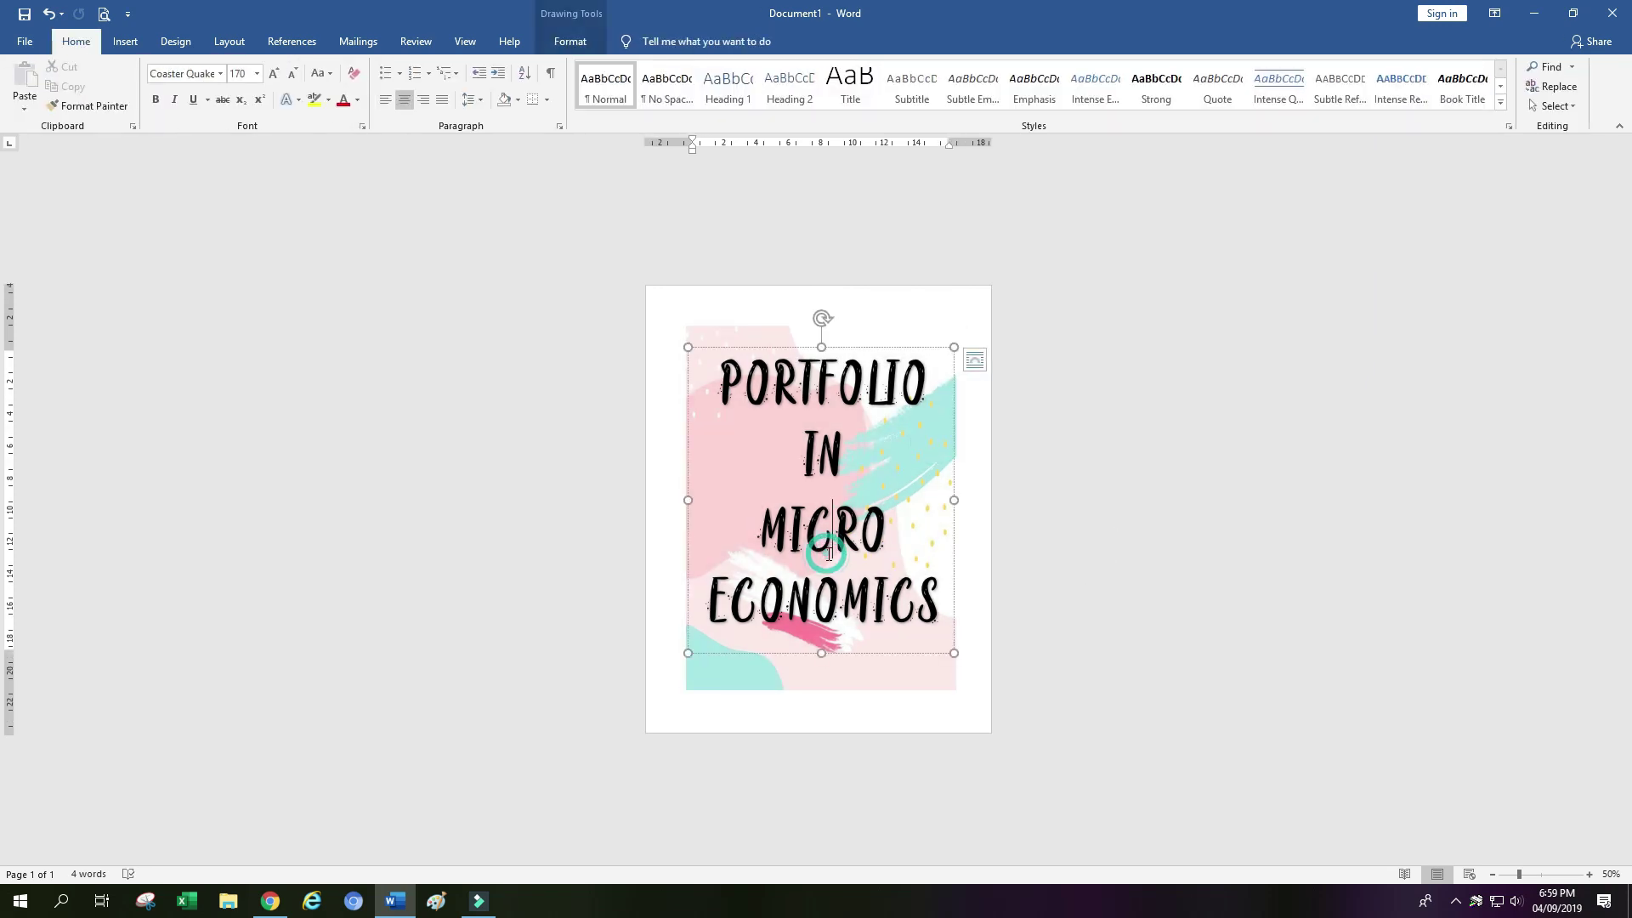
click(1083, 768)
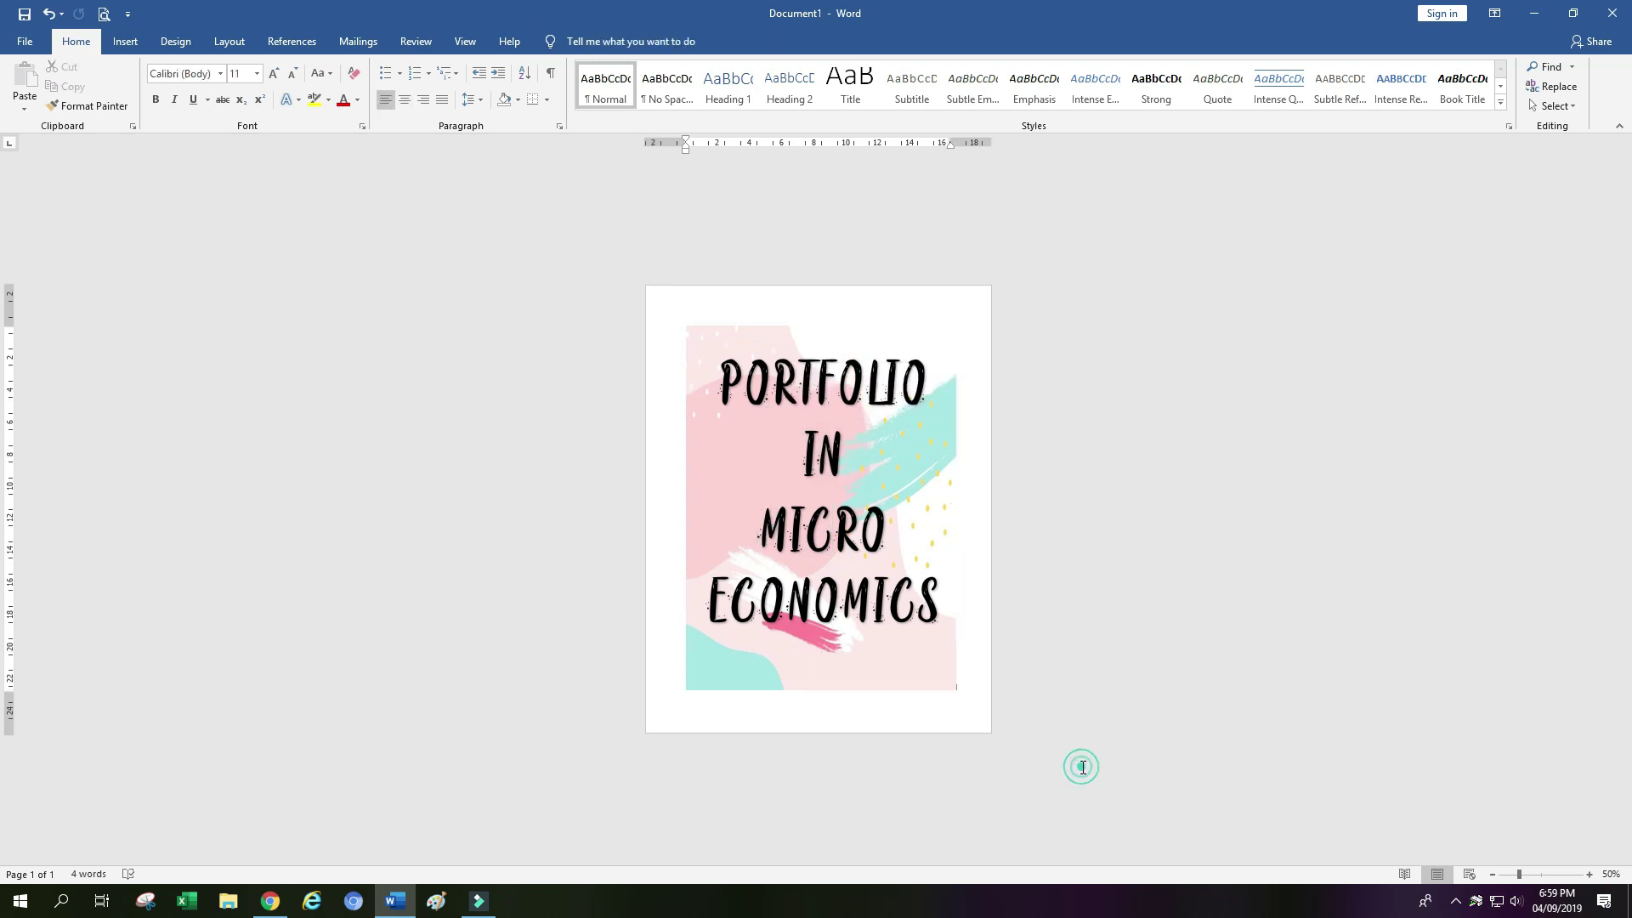
click(808, 348)
click(806, 347)
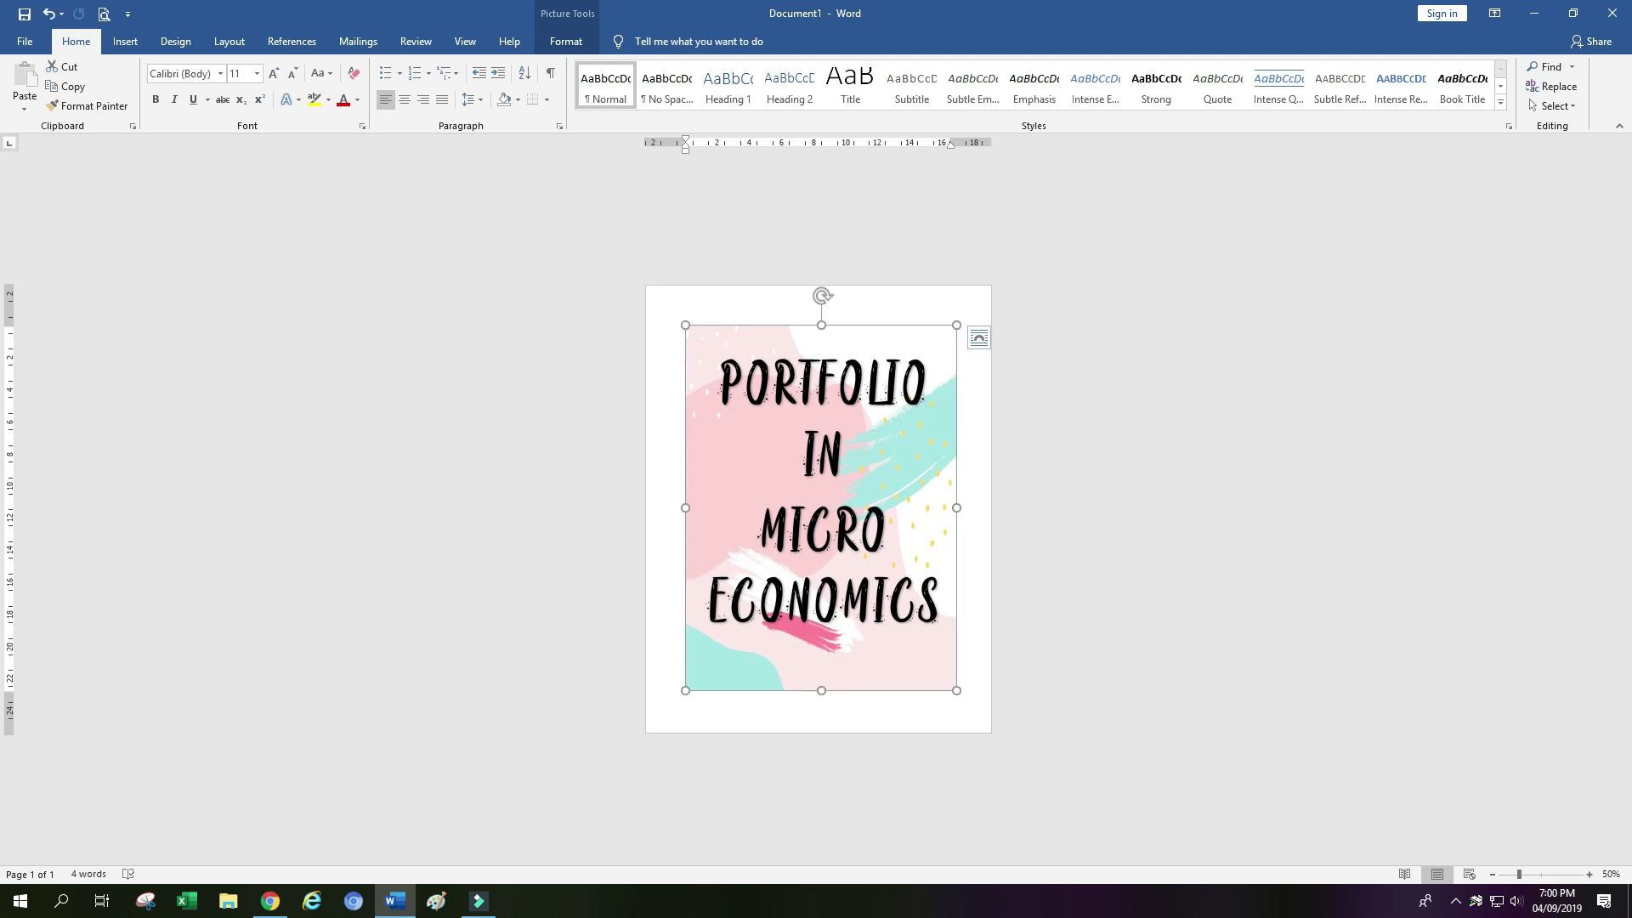
double_click(705, 387)
click(840, 599)
drag(823, 652, 821, 686)
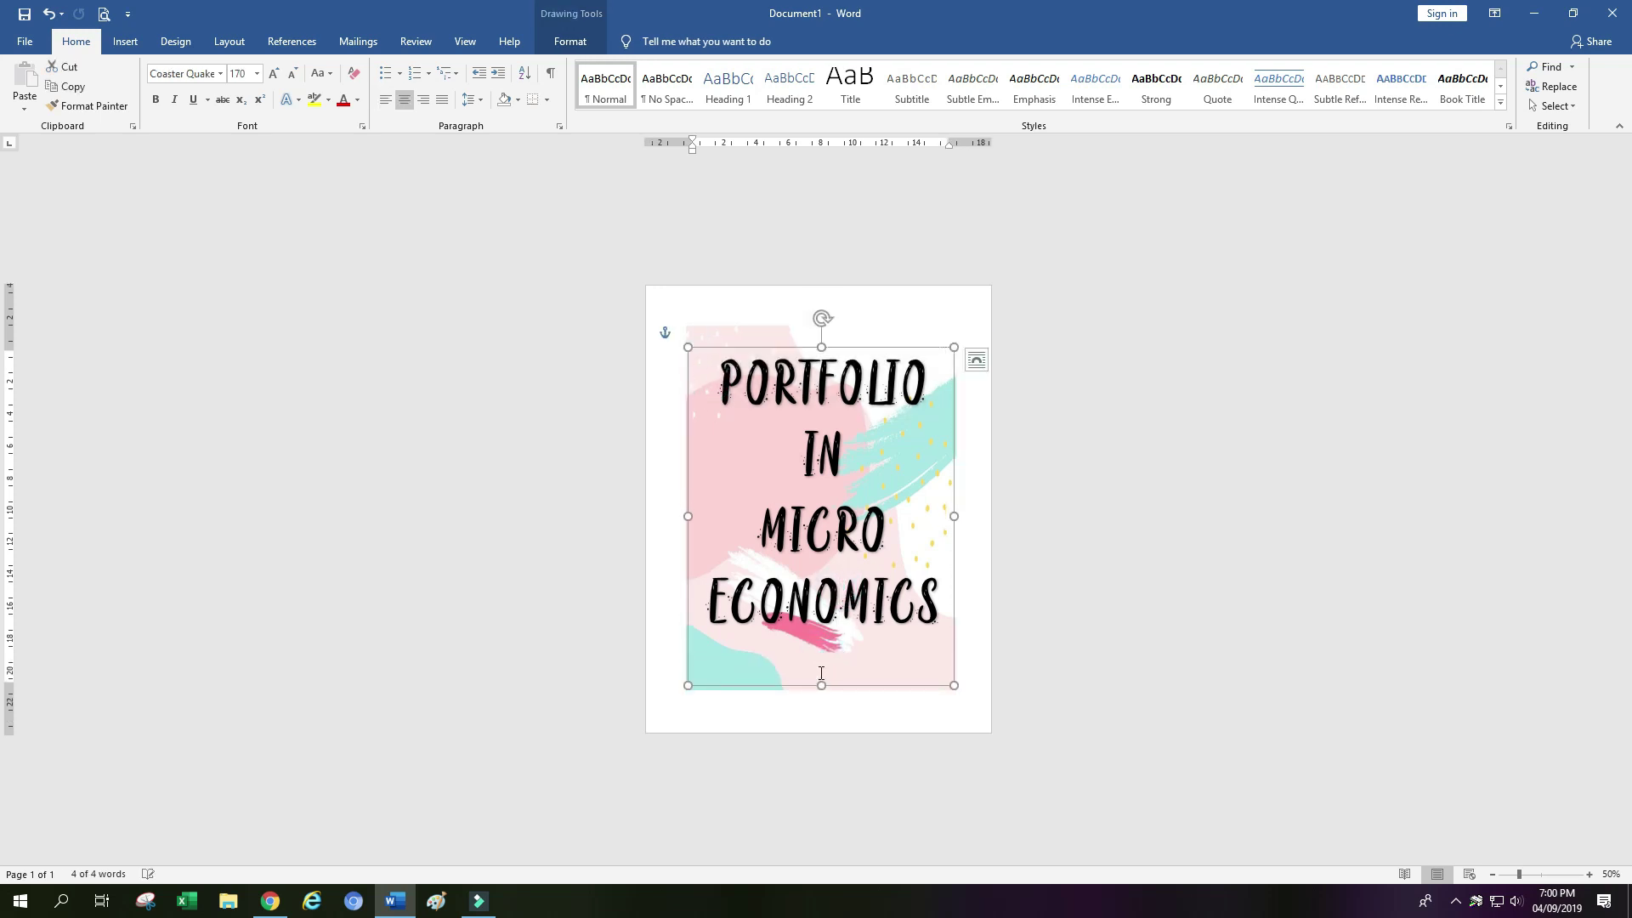
drag(824, 760, 819, 749)
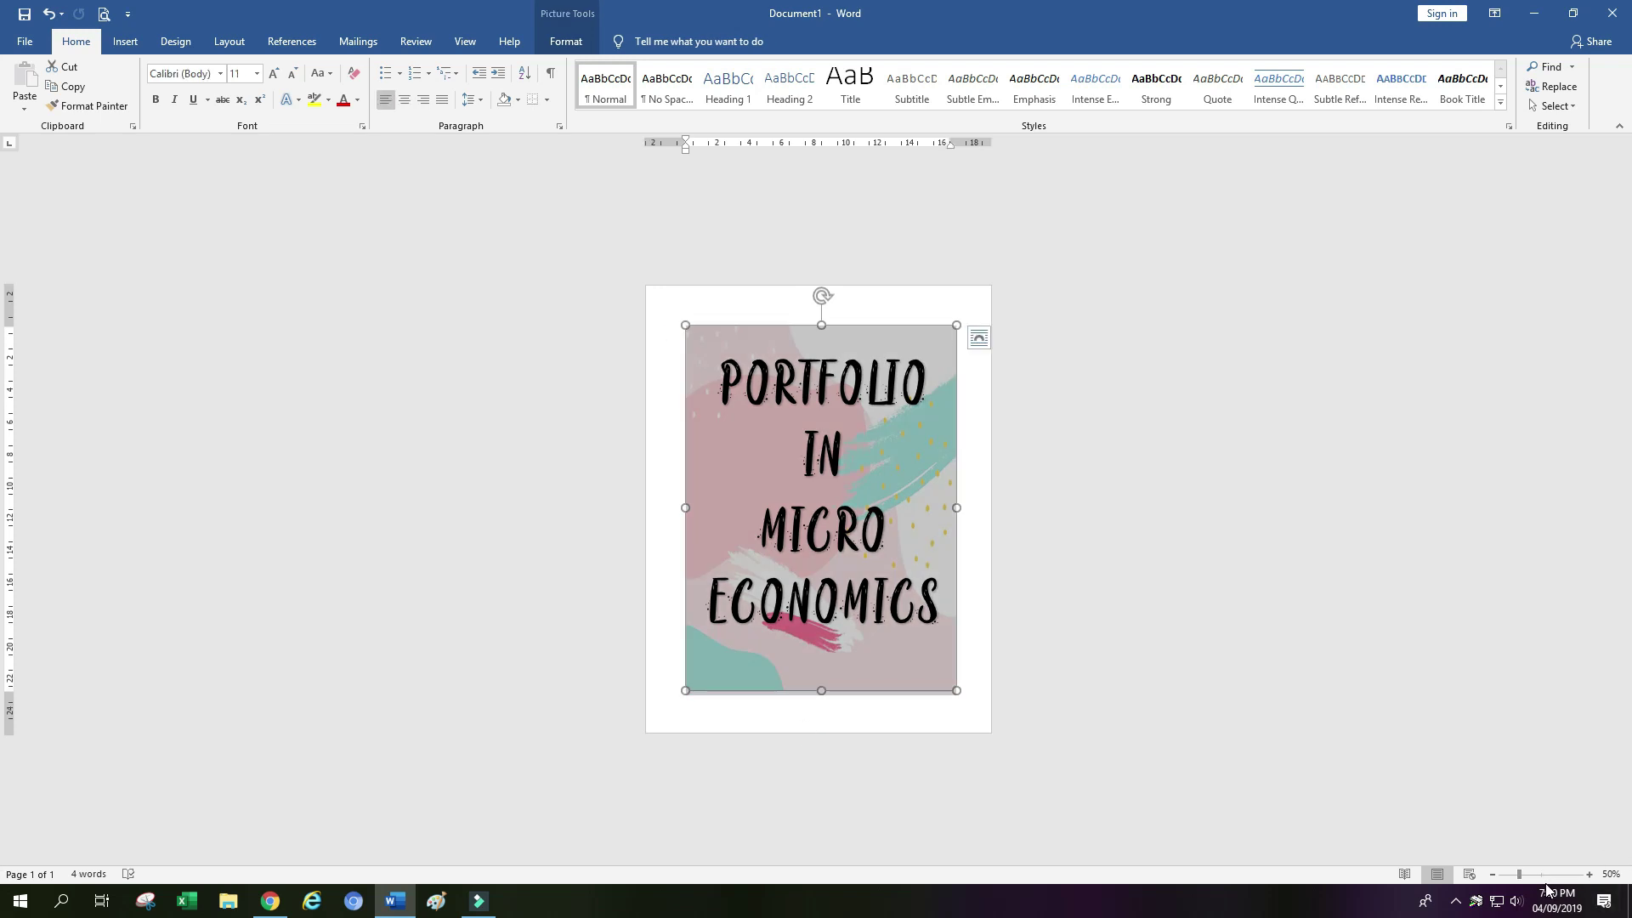
drag(1519, 874, 1545, 874)
Change the title's IN line to lowercase 'in'
click(945, 587)
scroll(944, 585, down, 3)
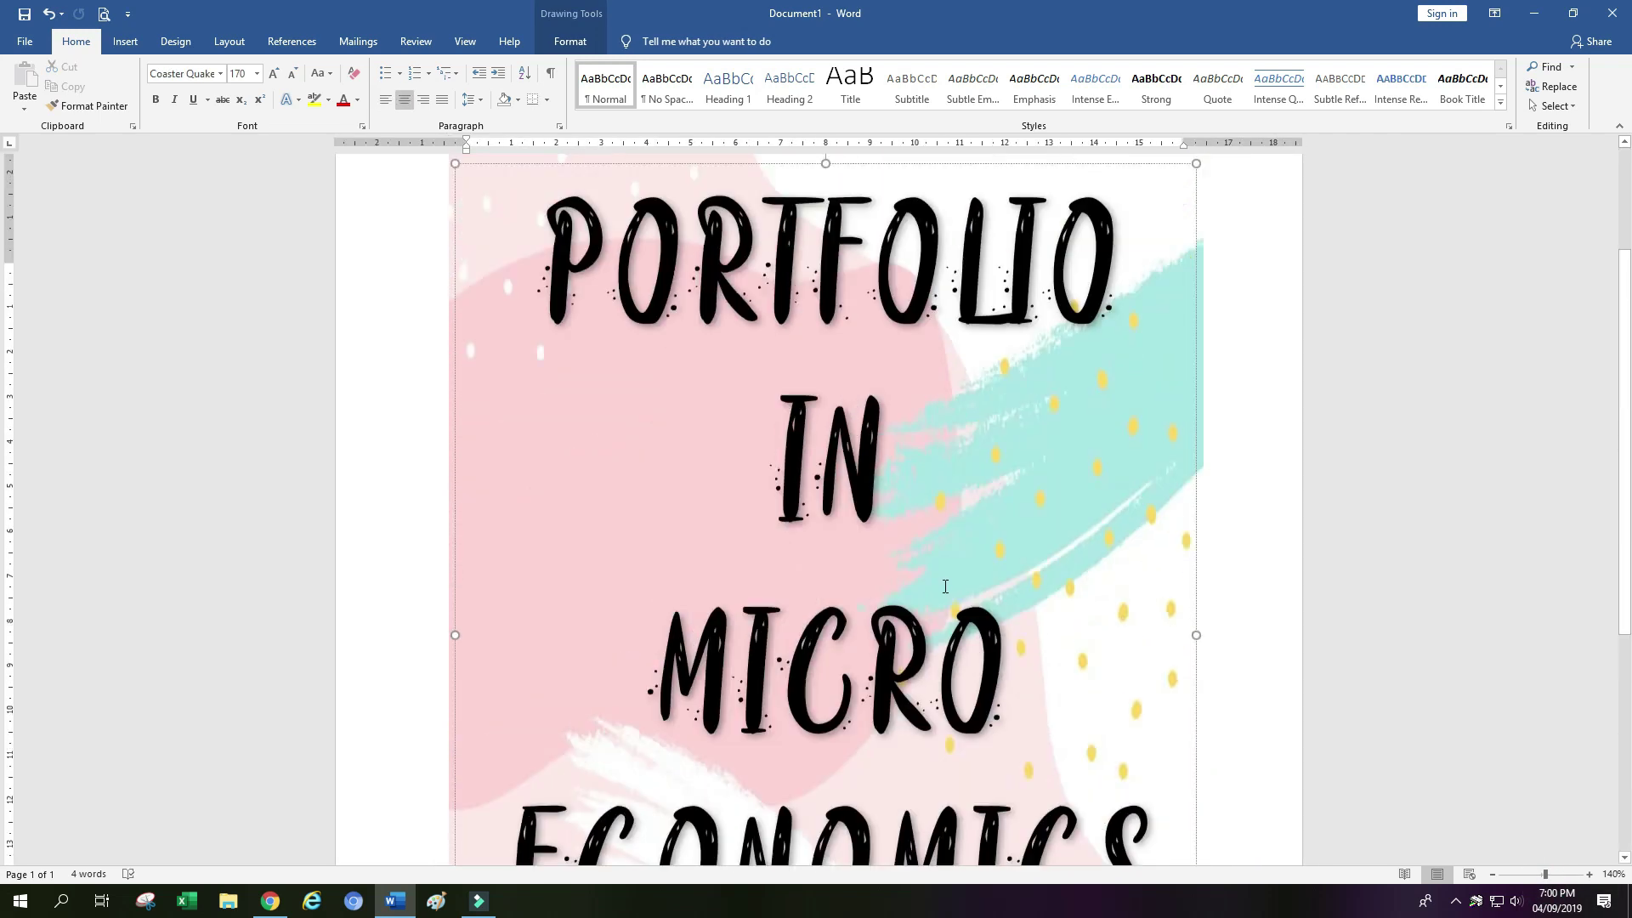
scroll(918, 561, up, 2)
key(ctrl+z)
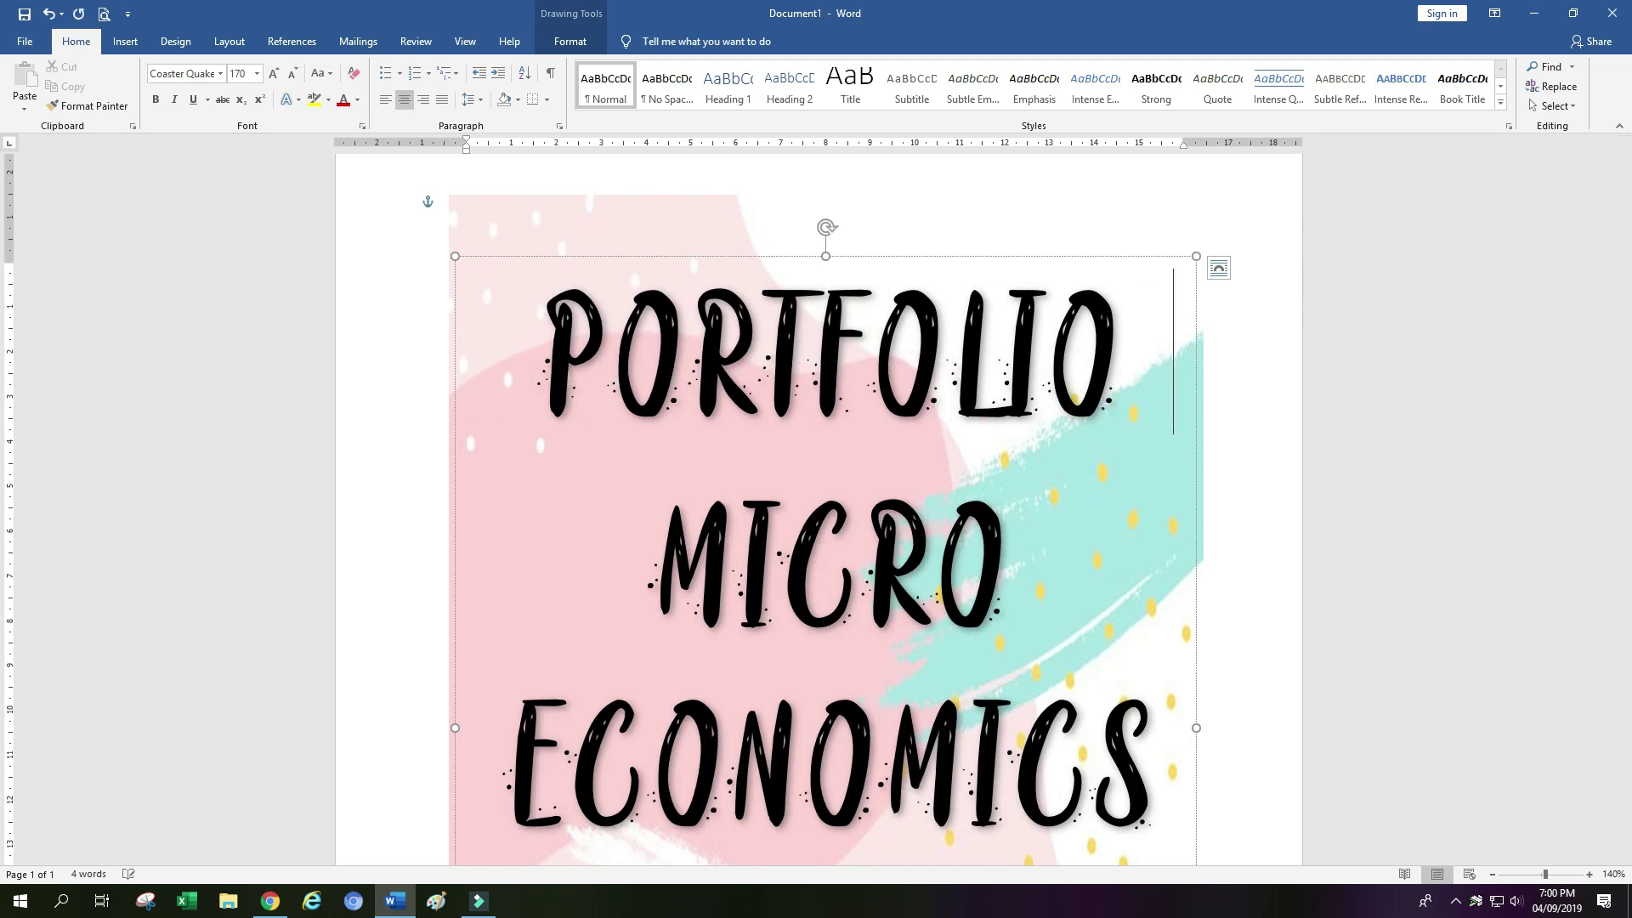
key(ctrl+y)
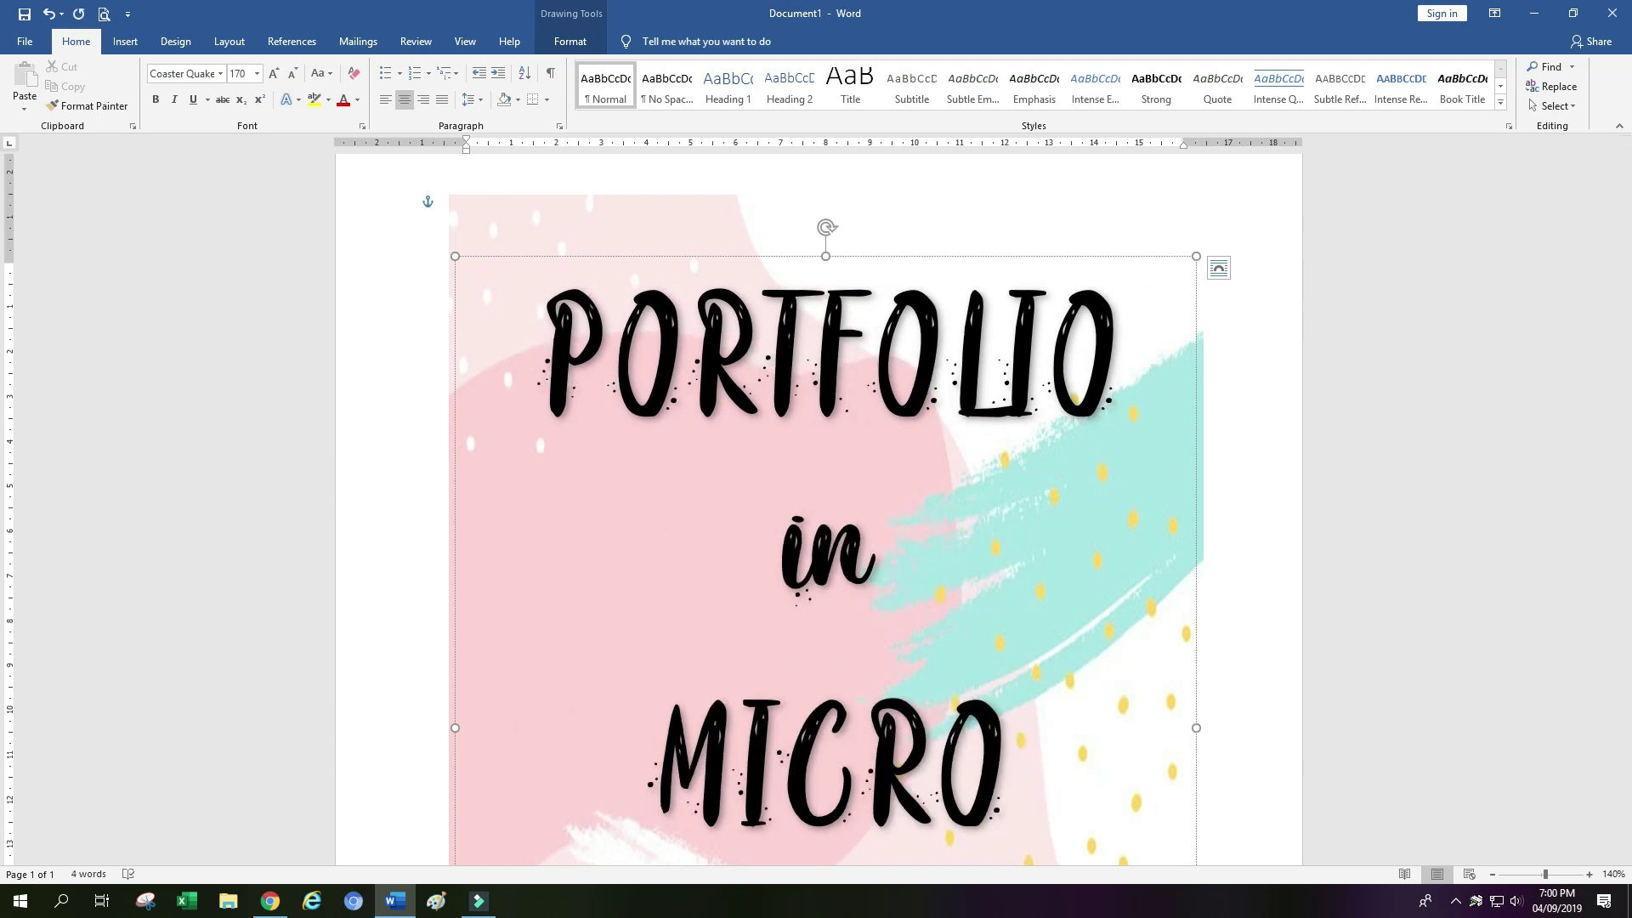
scroll(833, 527, down, 3)
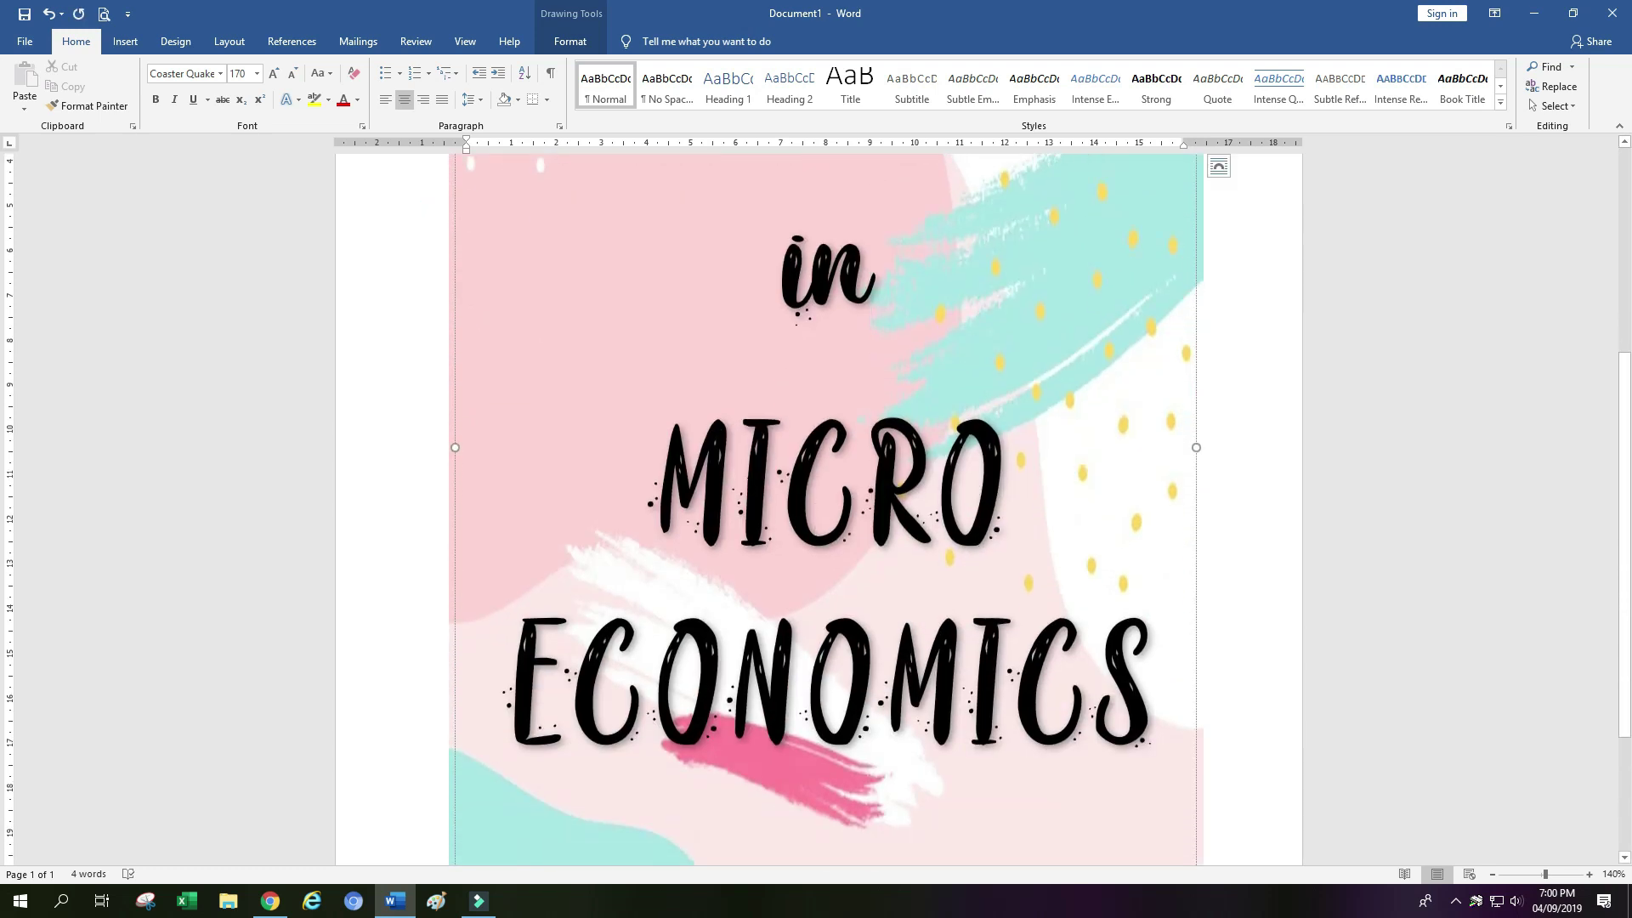
Use Change Case to turn MICRO and ECONOMICS into Micro and Economics
drag(733, 476, 1015, 487)
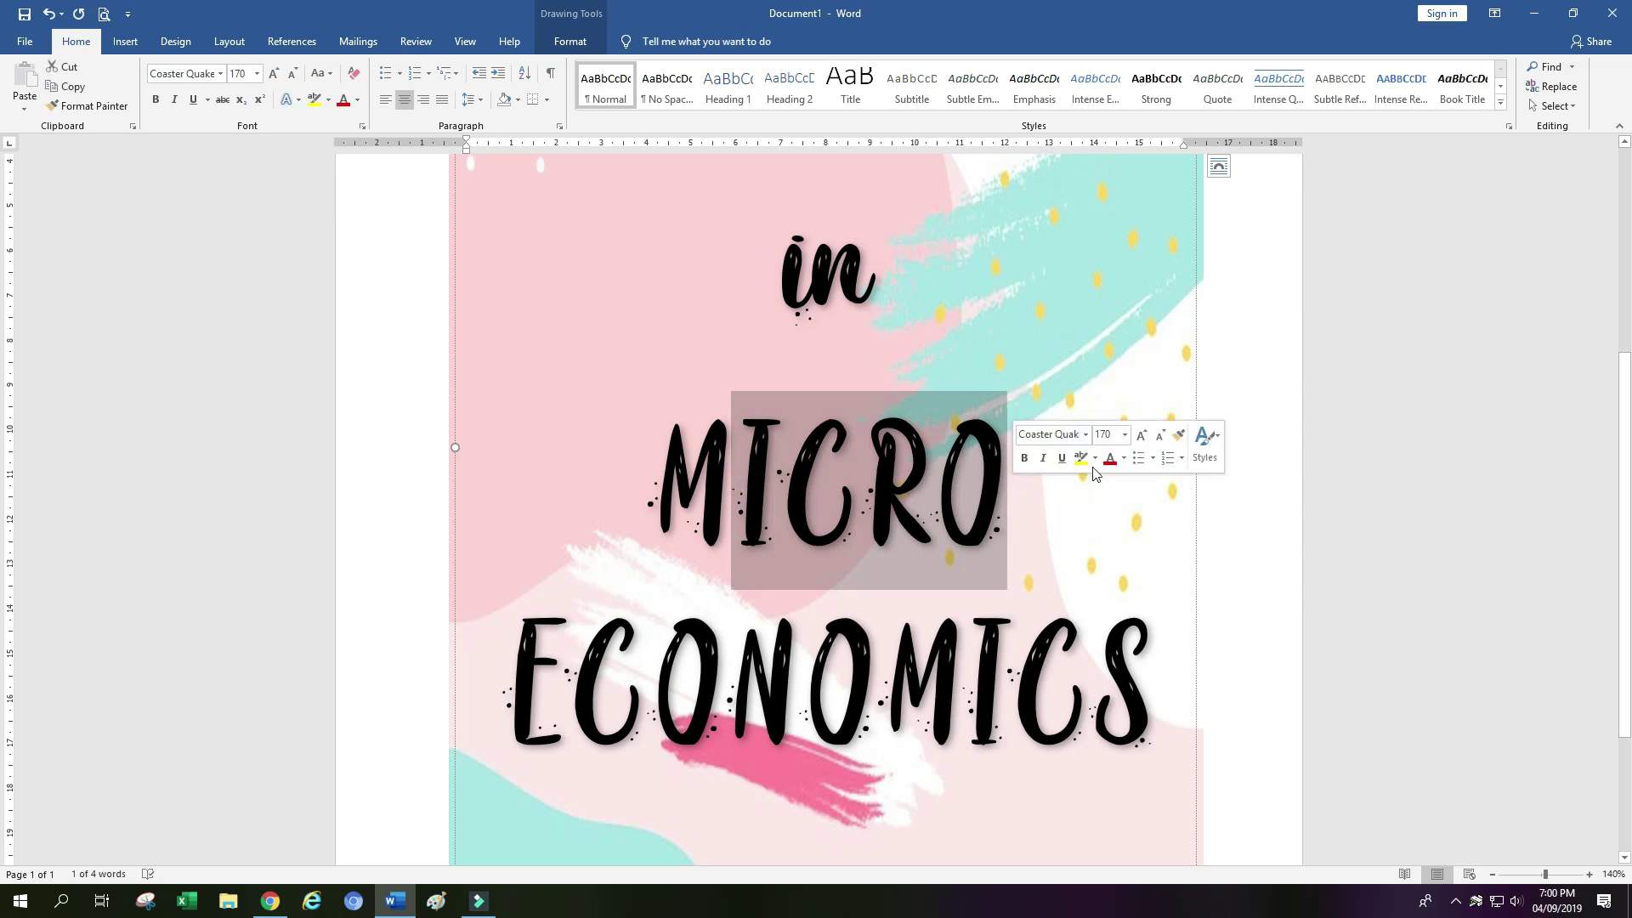
click(322, 73)
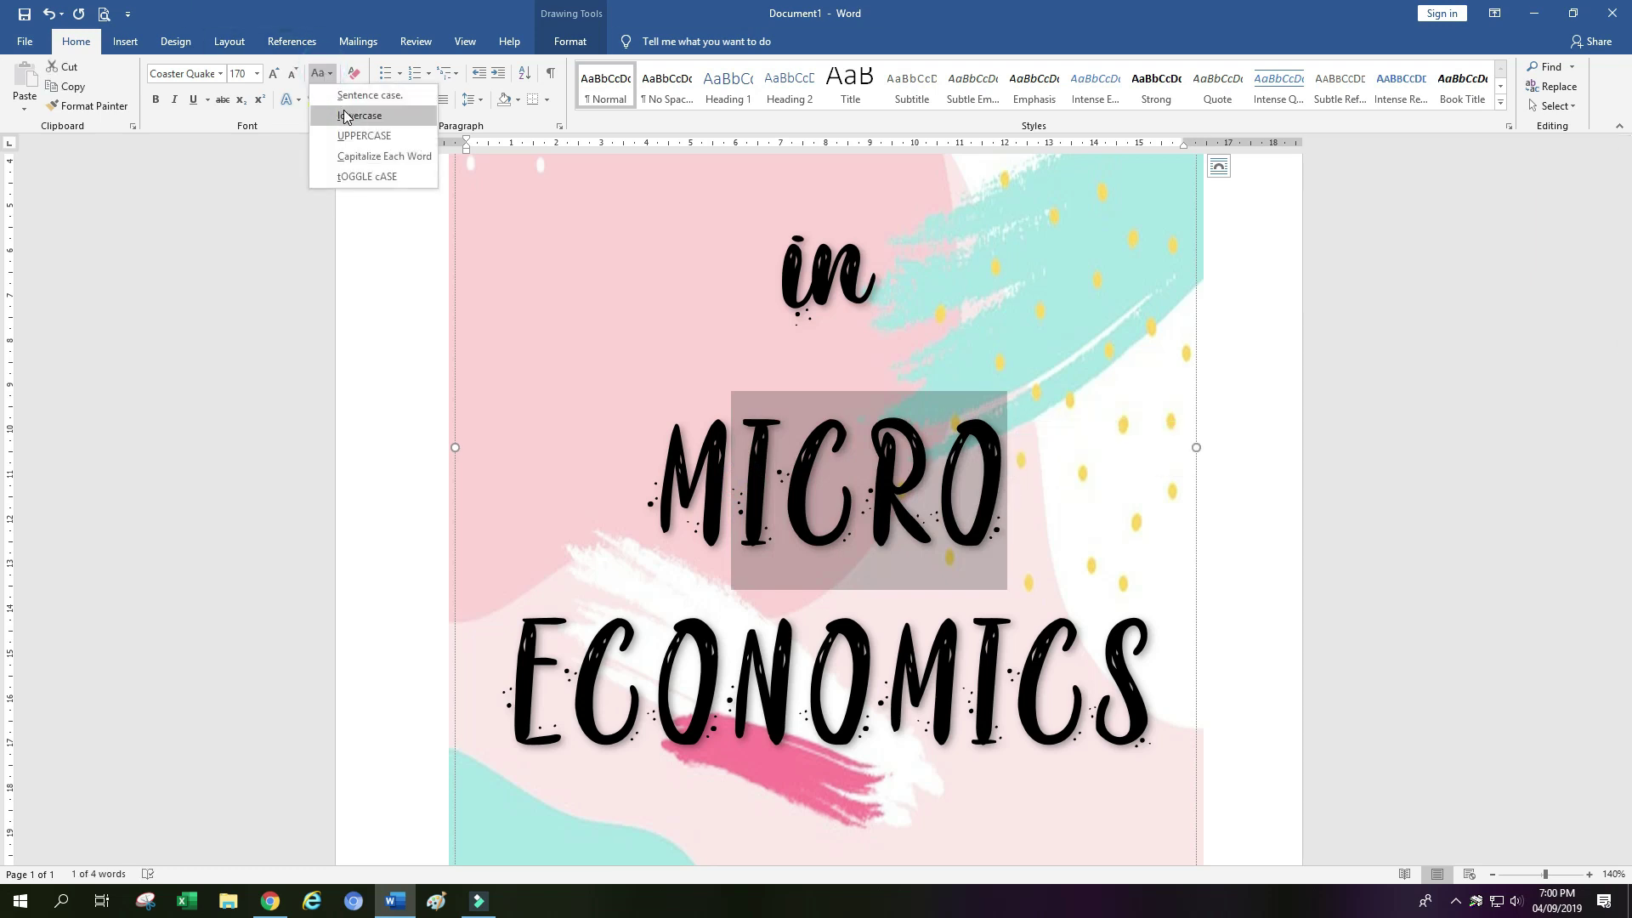
click(345, 117)
drag(561, 680, 1153, 680)
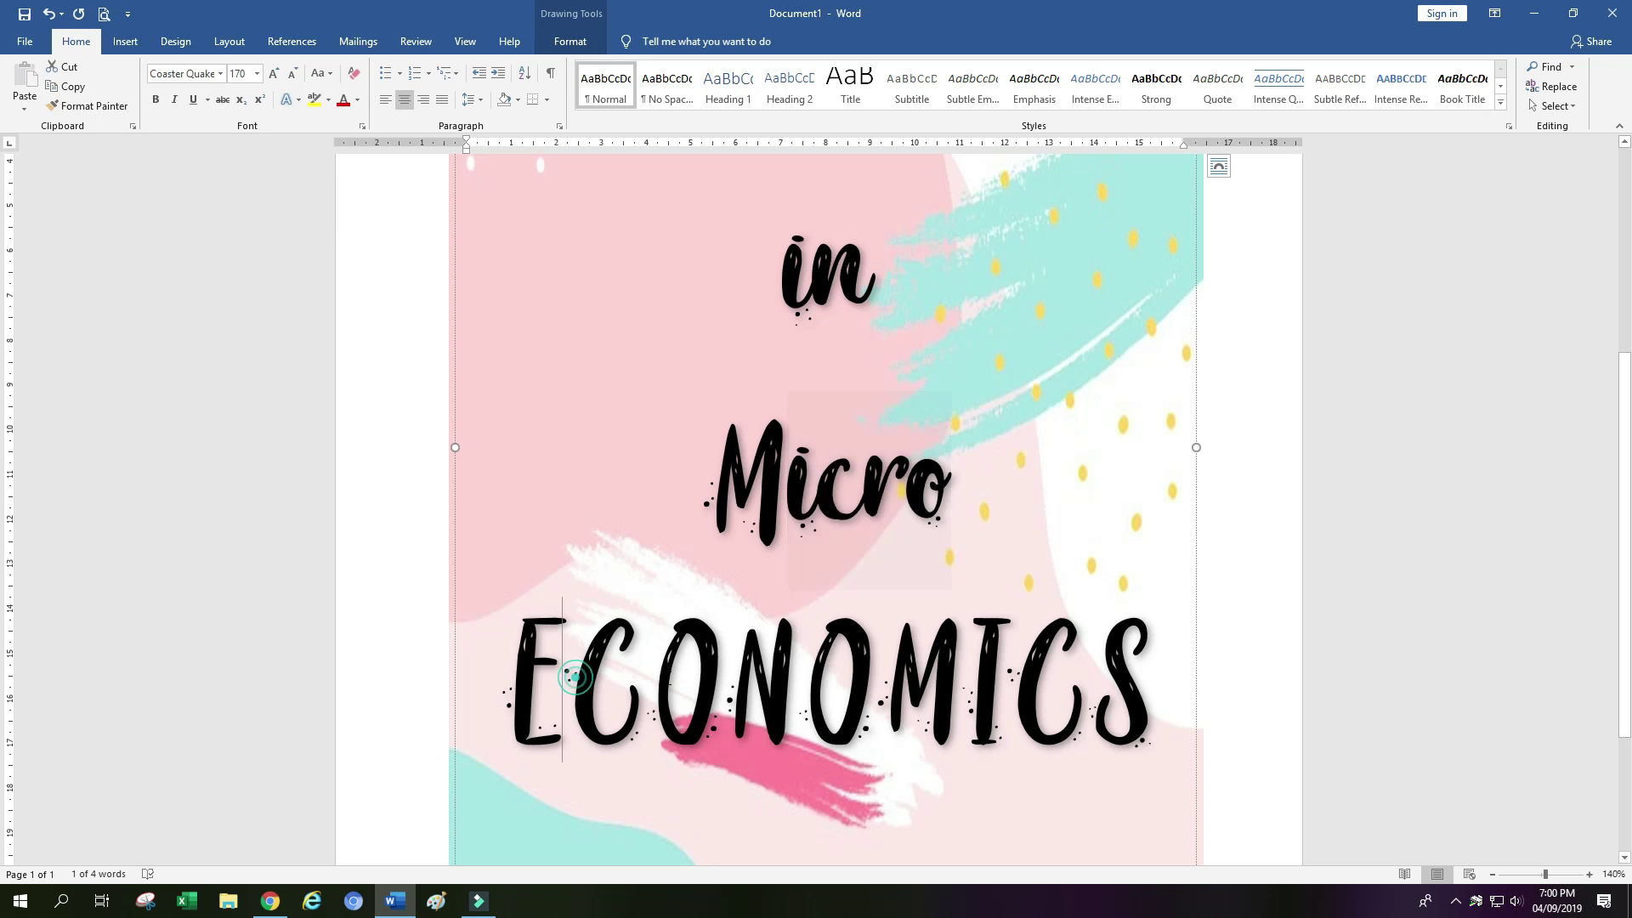
click(321, 74)
click(337, 114)
click(1003, 657)
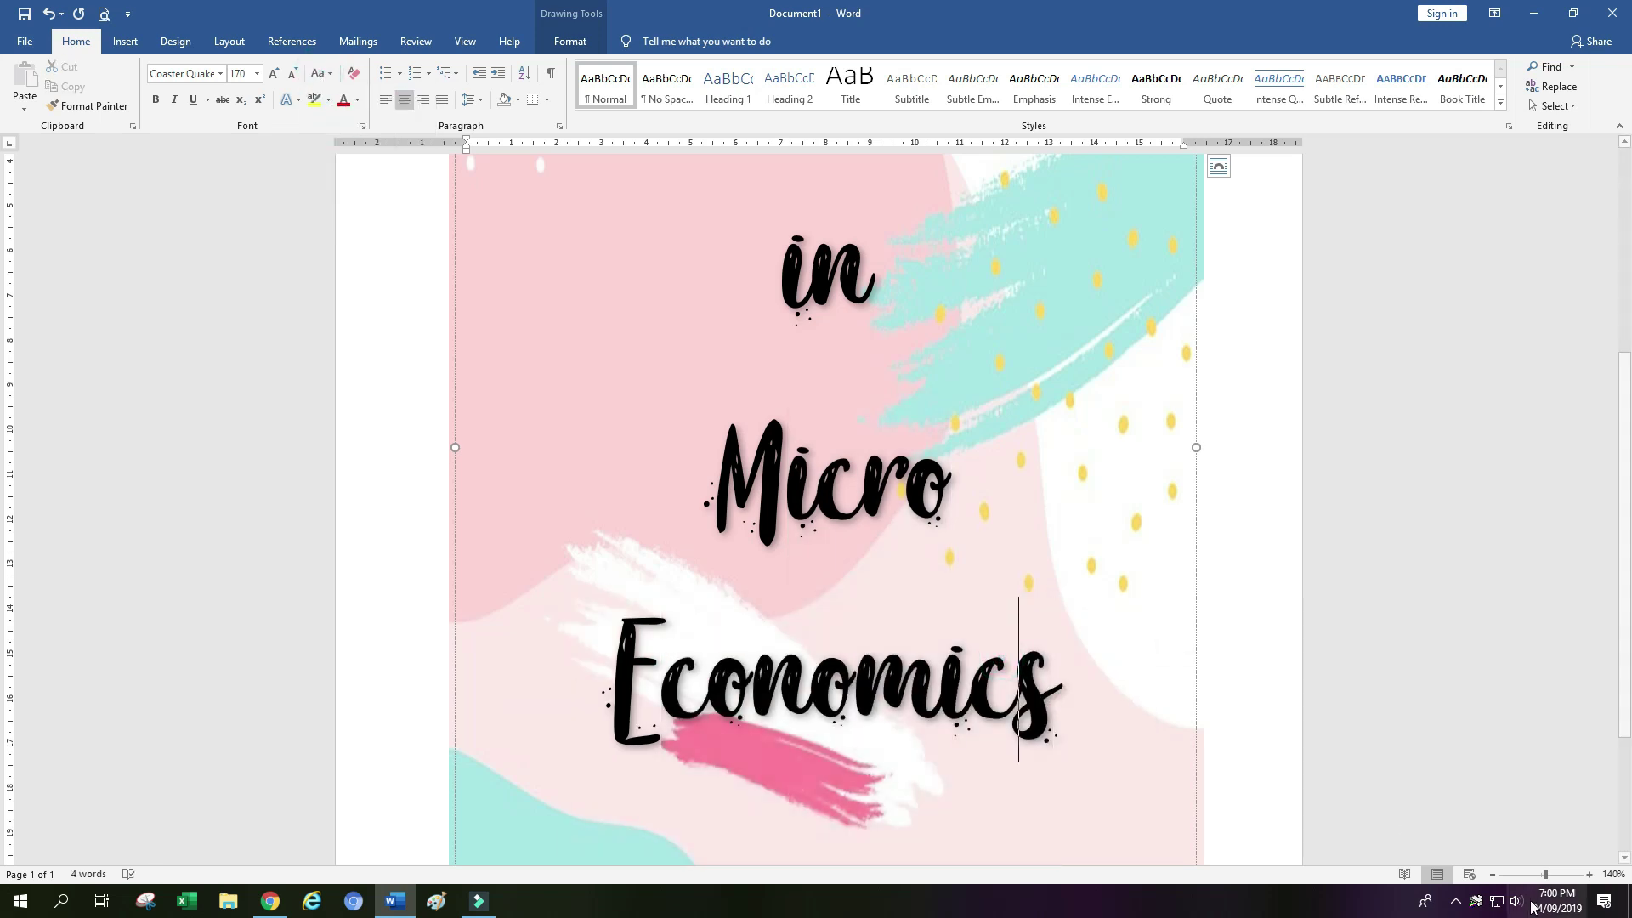
click(1492, 874)
click(1493, 875)
click(1493, 875)
click(1493, 875)
click(1492, 875)
click(1493, 875)
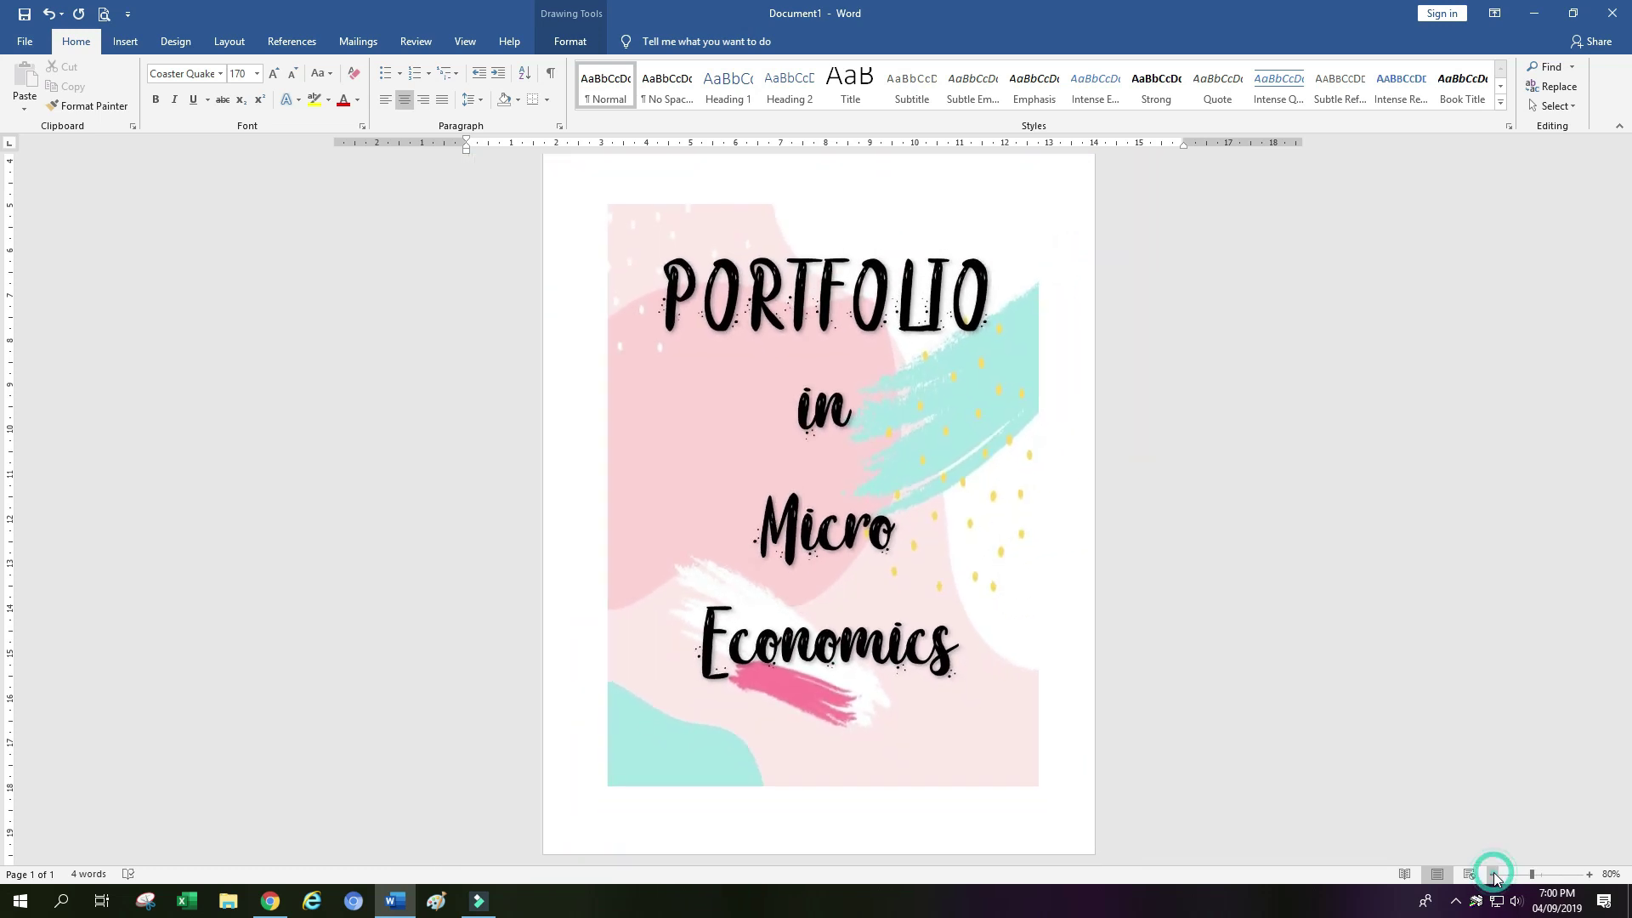
Join Economics onto the Micro line of the title
double_click(690, 652)
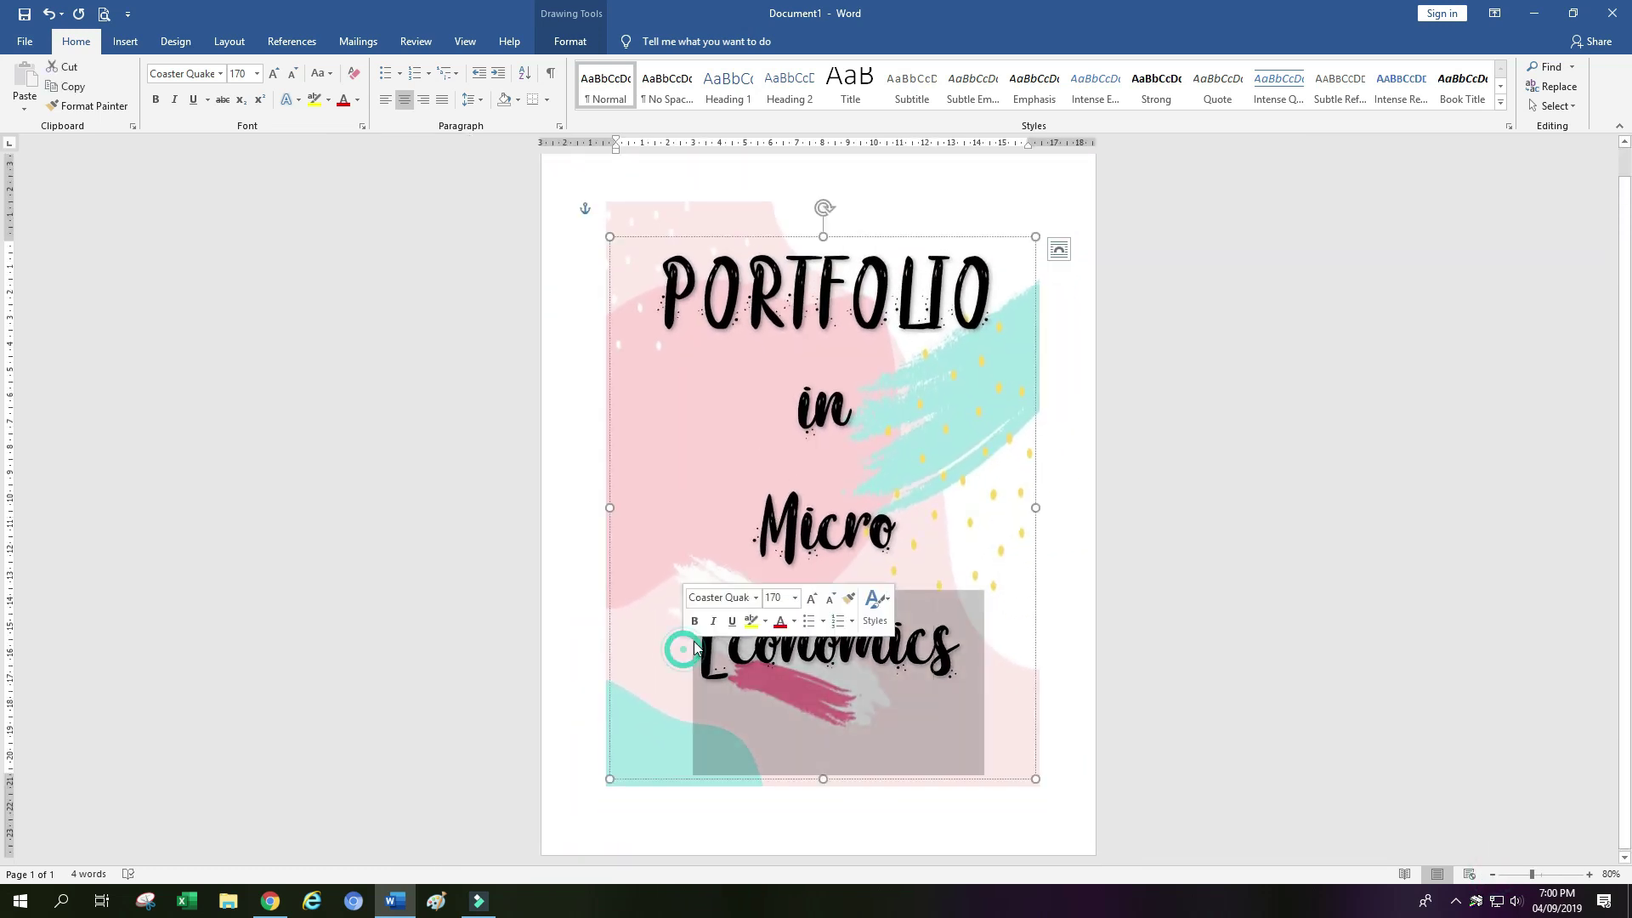
click(693, 651)
key(BackSpace)
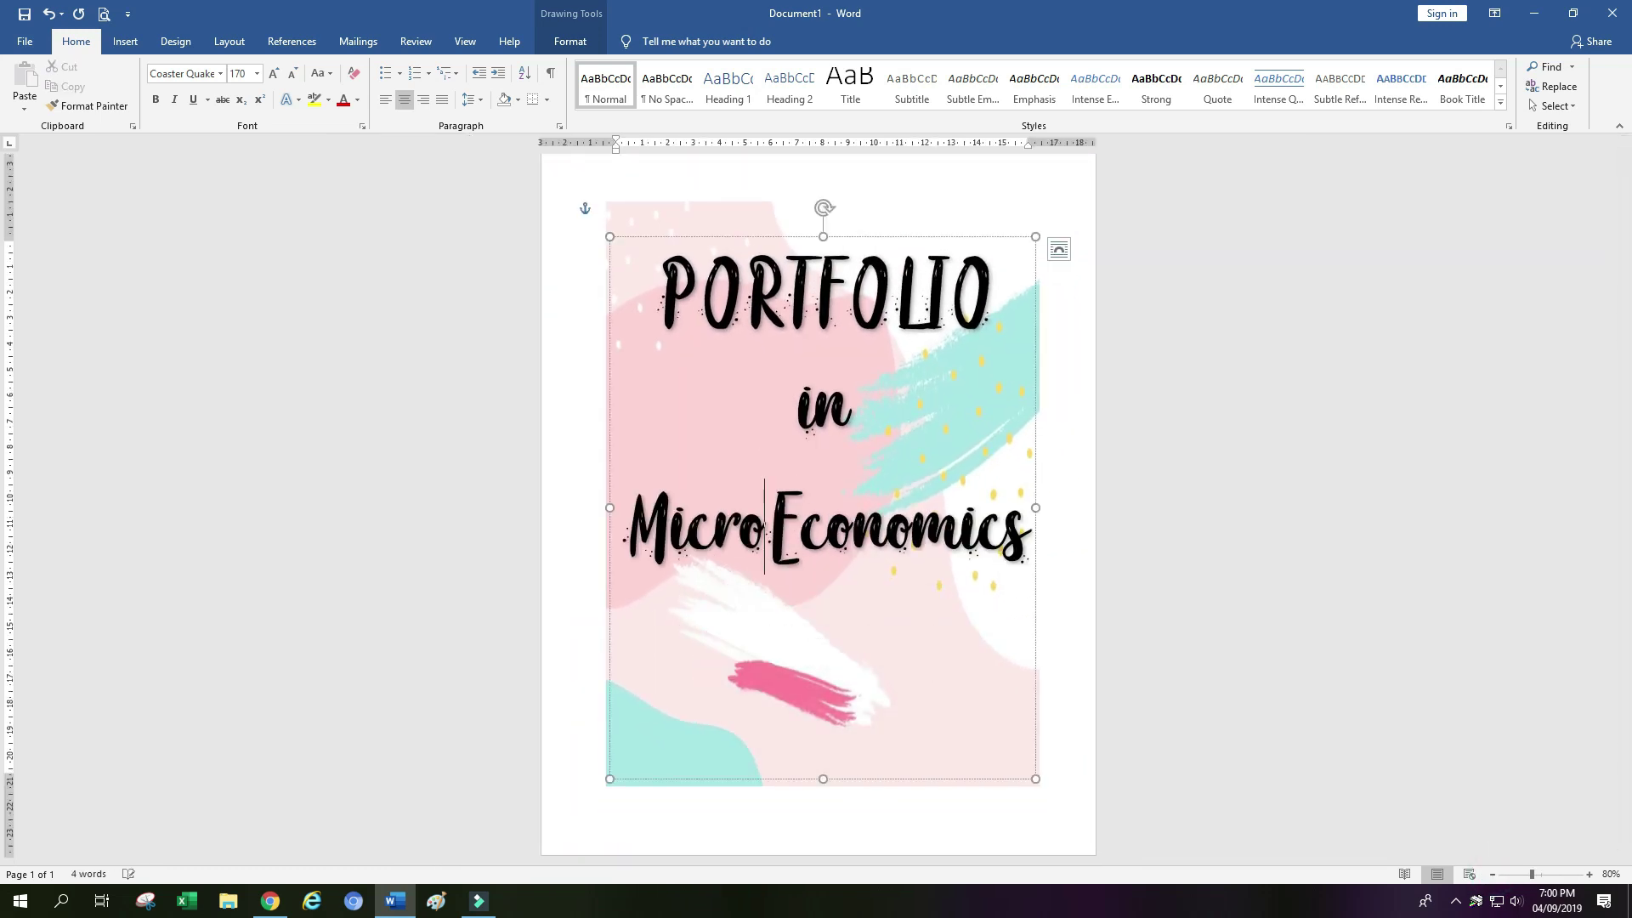
Shorten the title text box and resize the background picture taller, viewed at 60% zoom
drag(821, 776, 830, 626)
click(831, 761)
drag(824, 786, 833, 636)
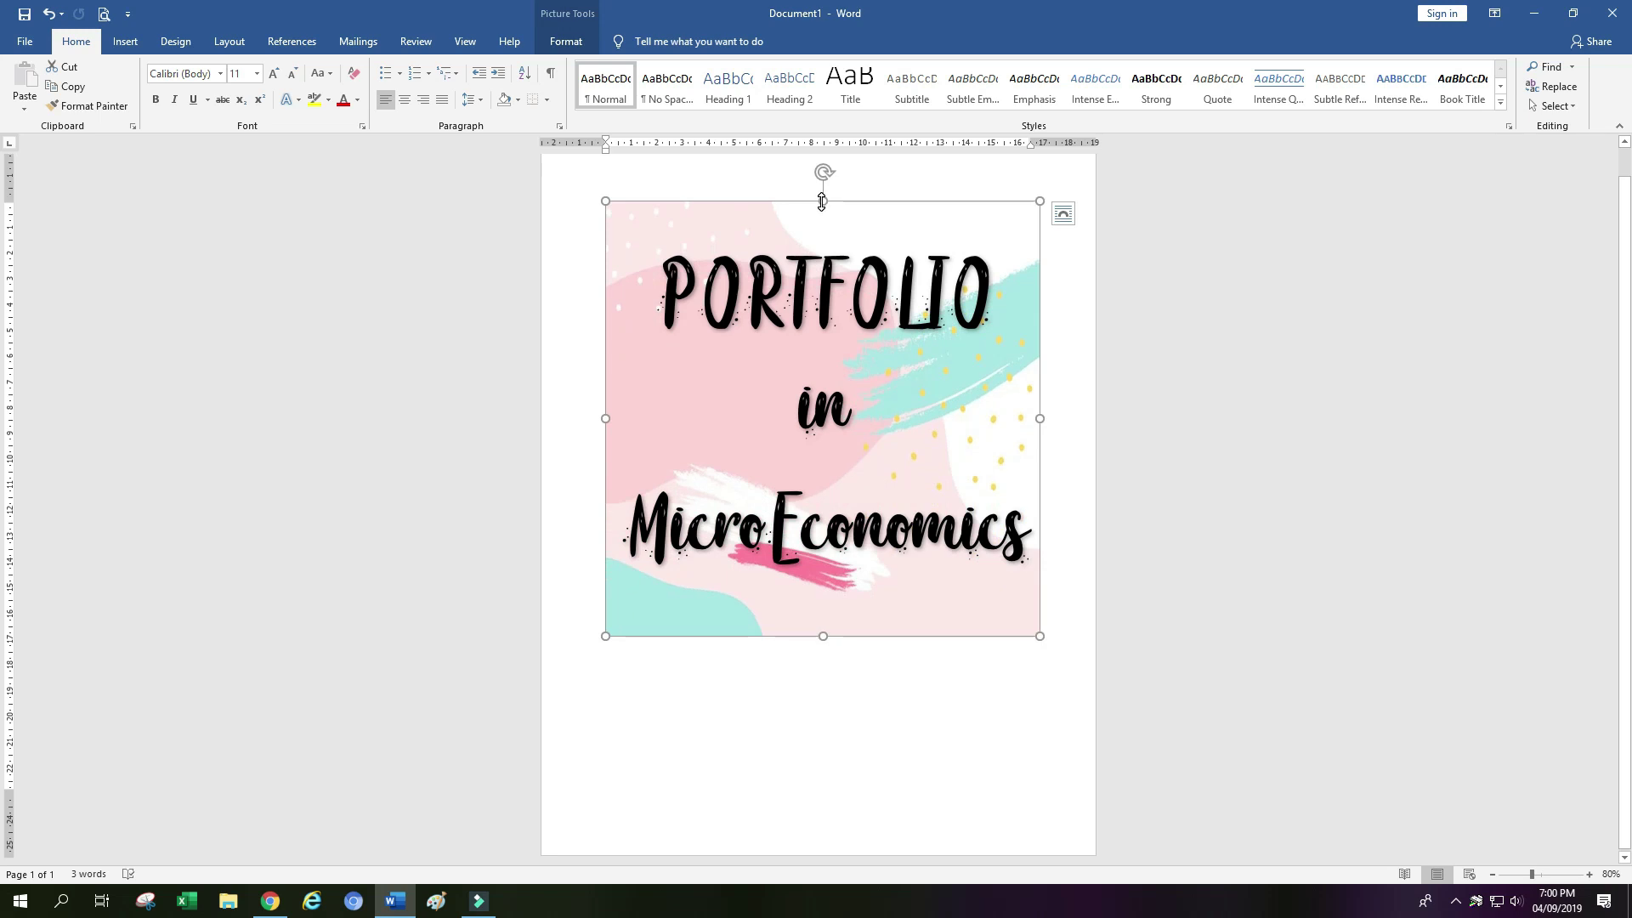
drag(821, 202, 823, 212)
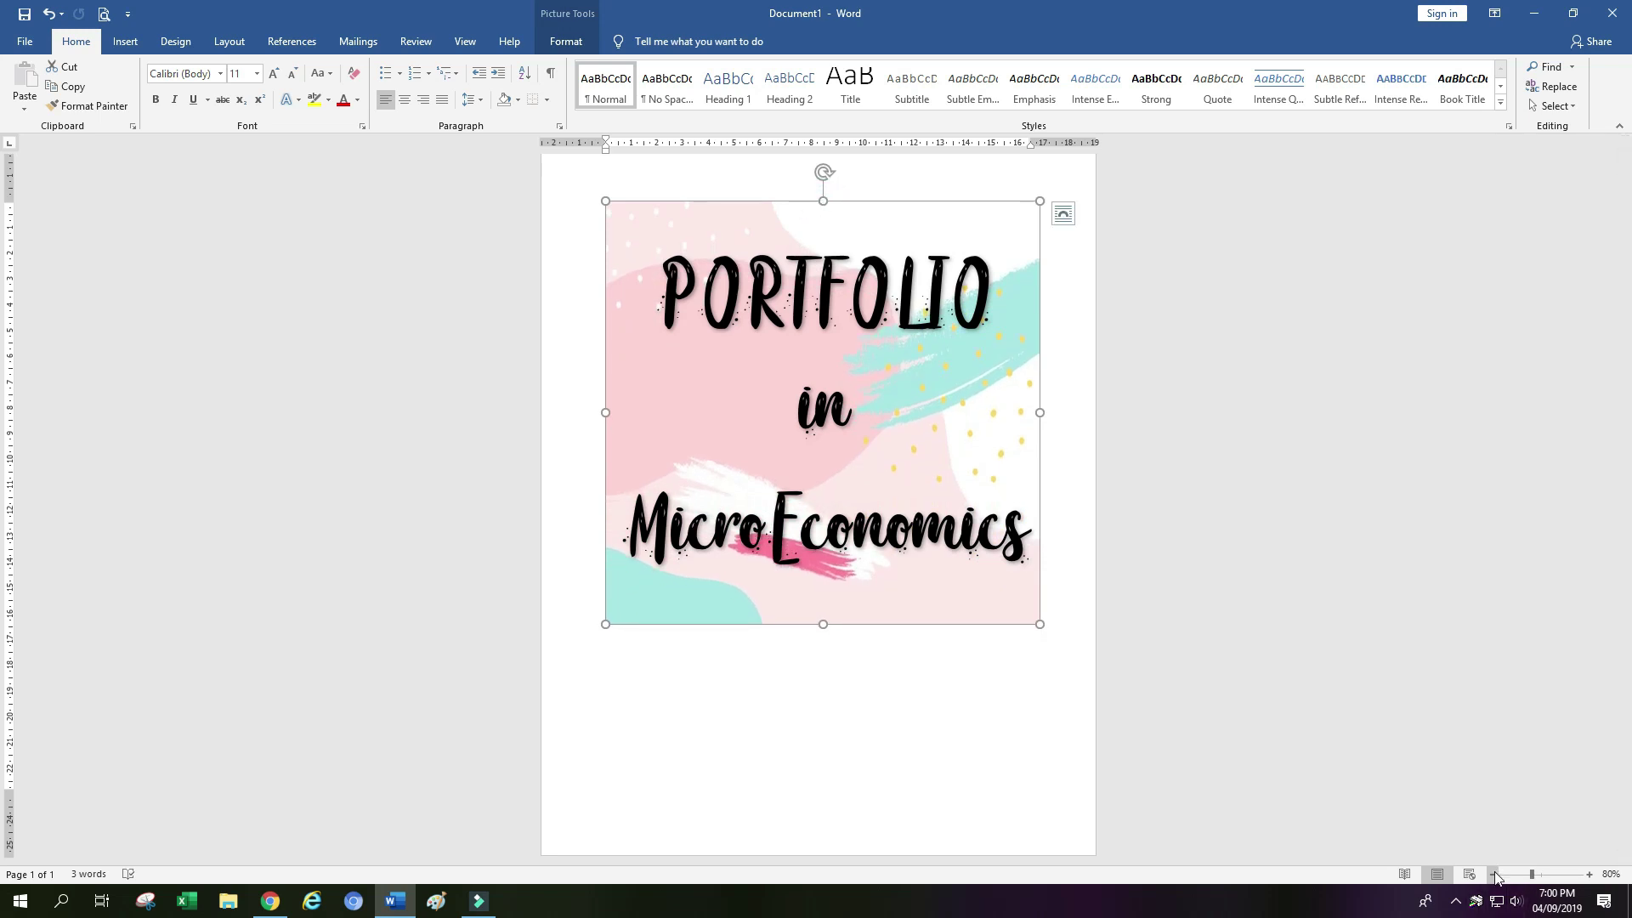
click(1493, 874)
click(1493, 875)
drag(824, 606, 829, 745)
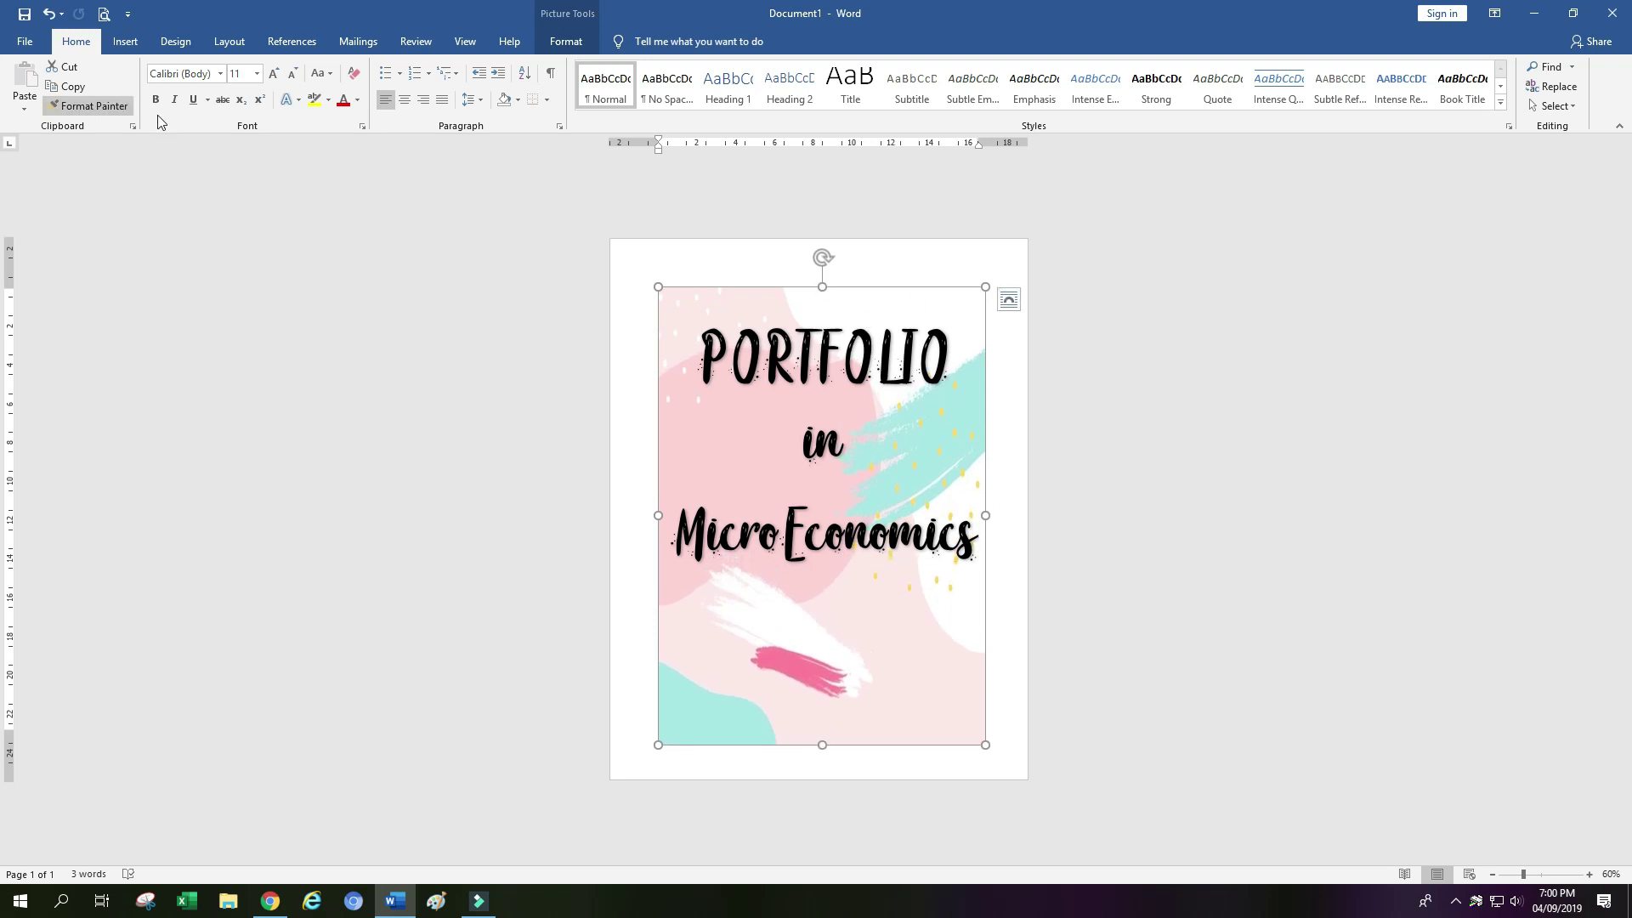
Apply Normal page margins and stretch the background picture to fill the page
click(166, 49)
click(171, 49)
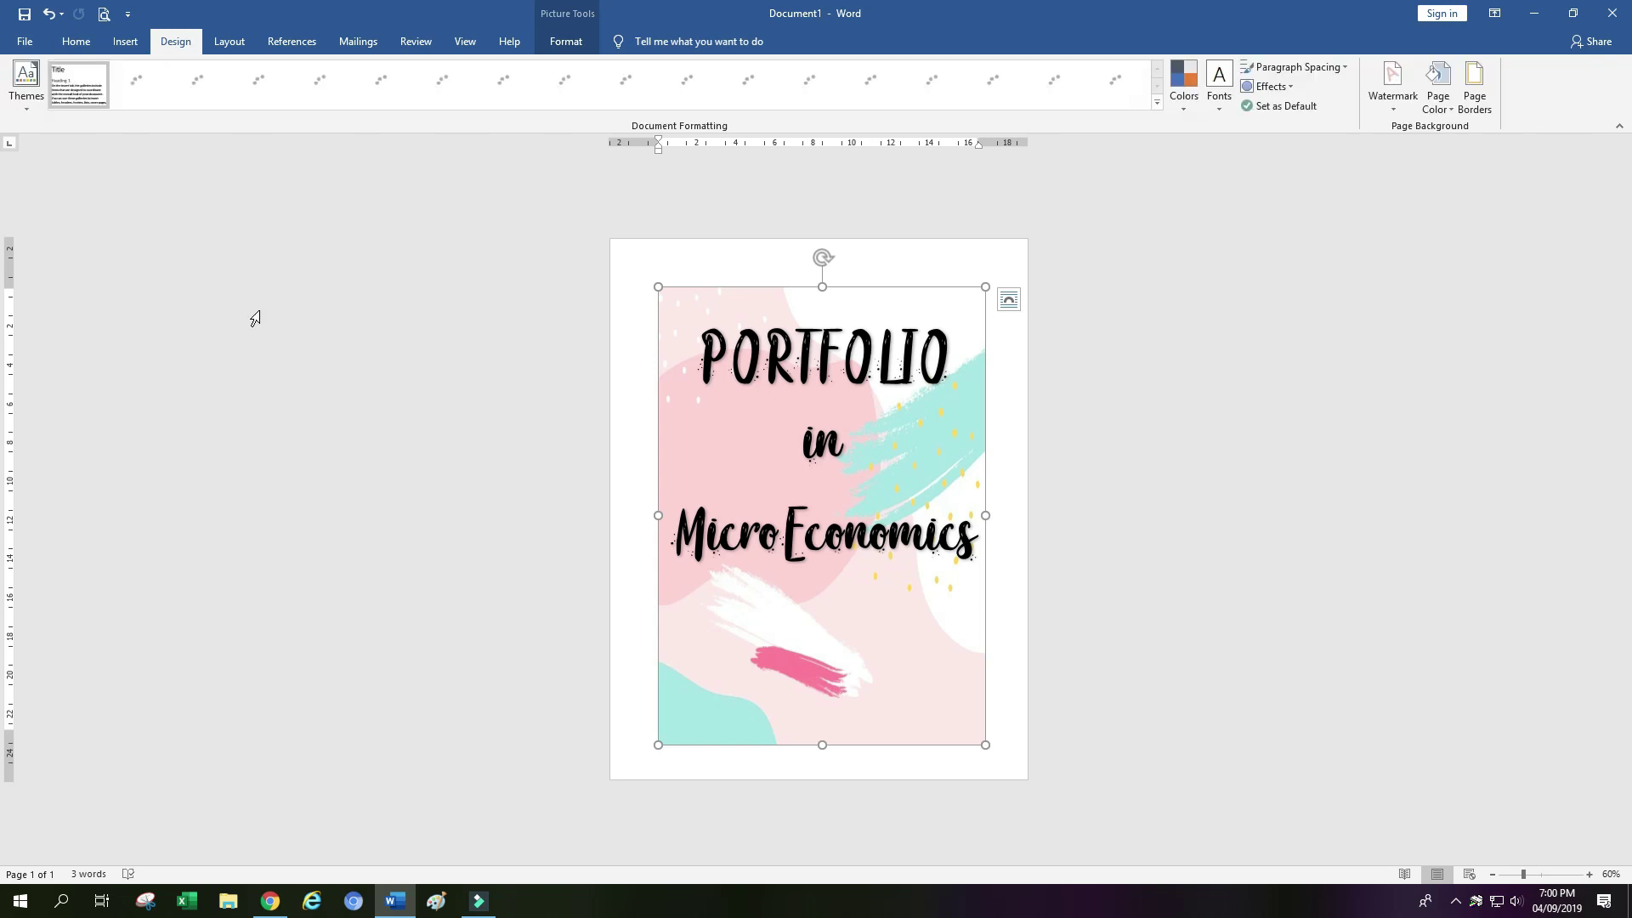
click(236, 44)
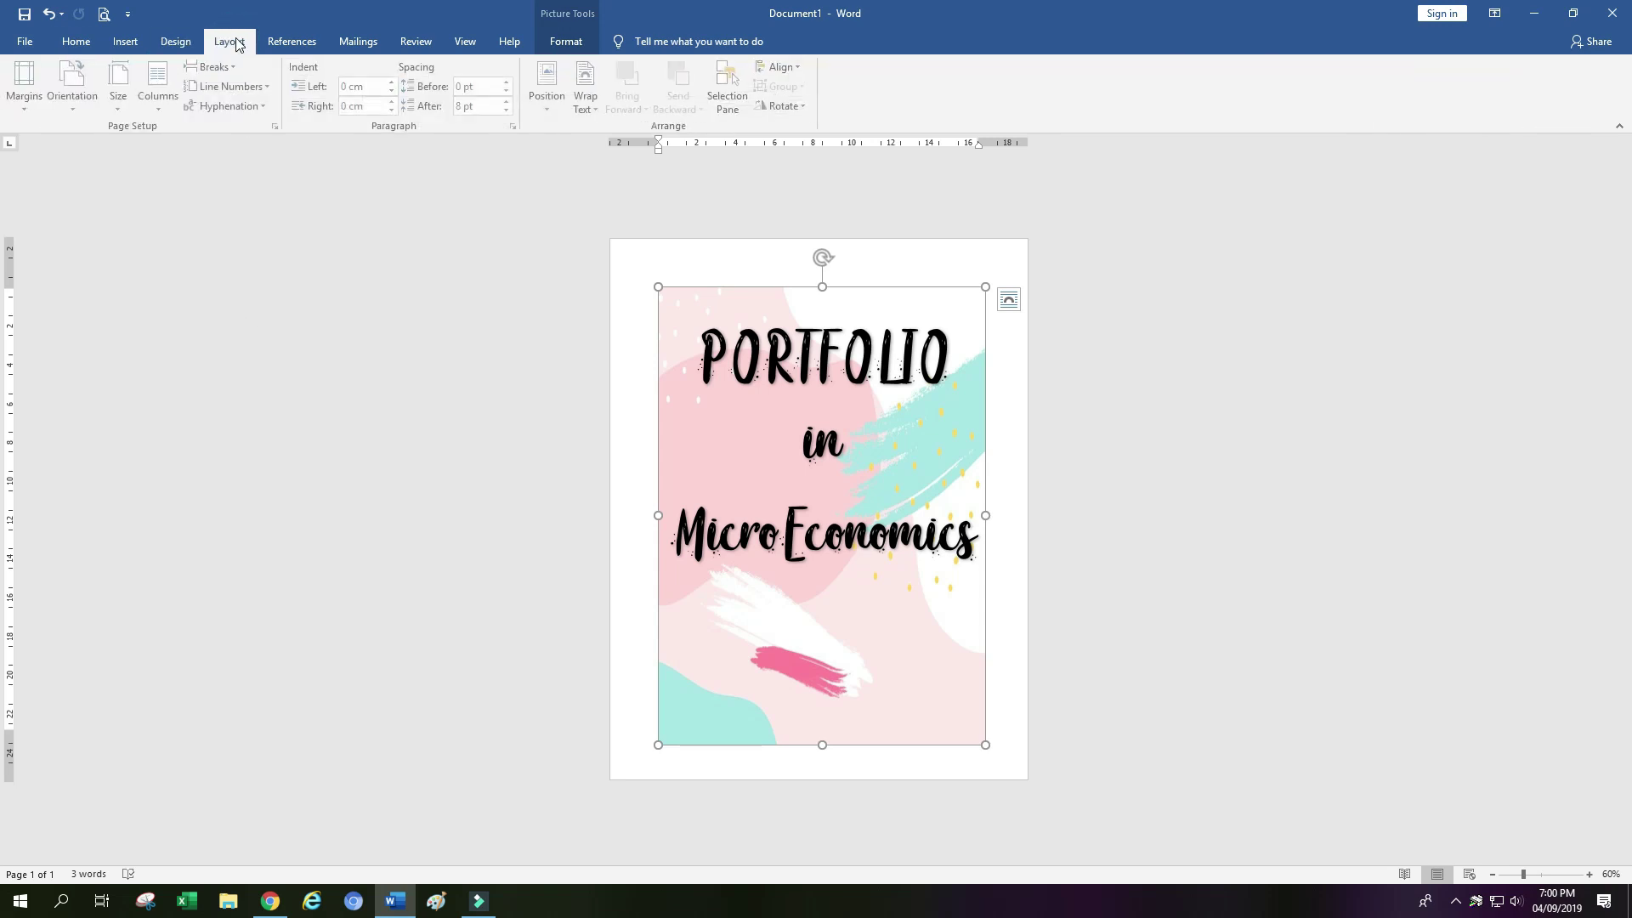
click(33, 106)
click(75, 265)
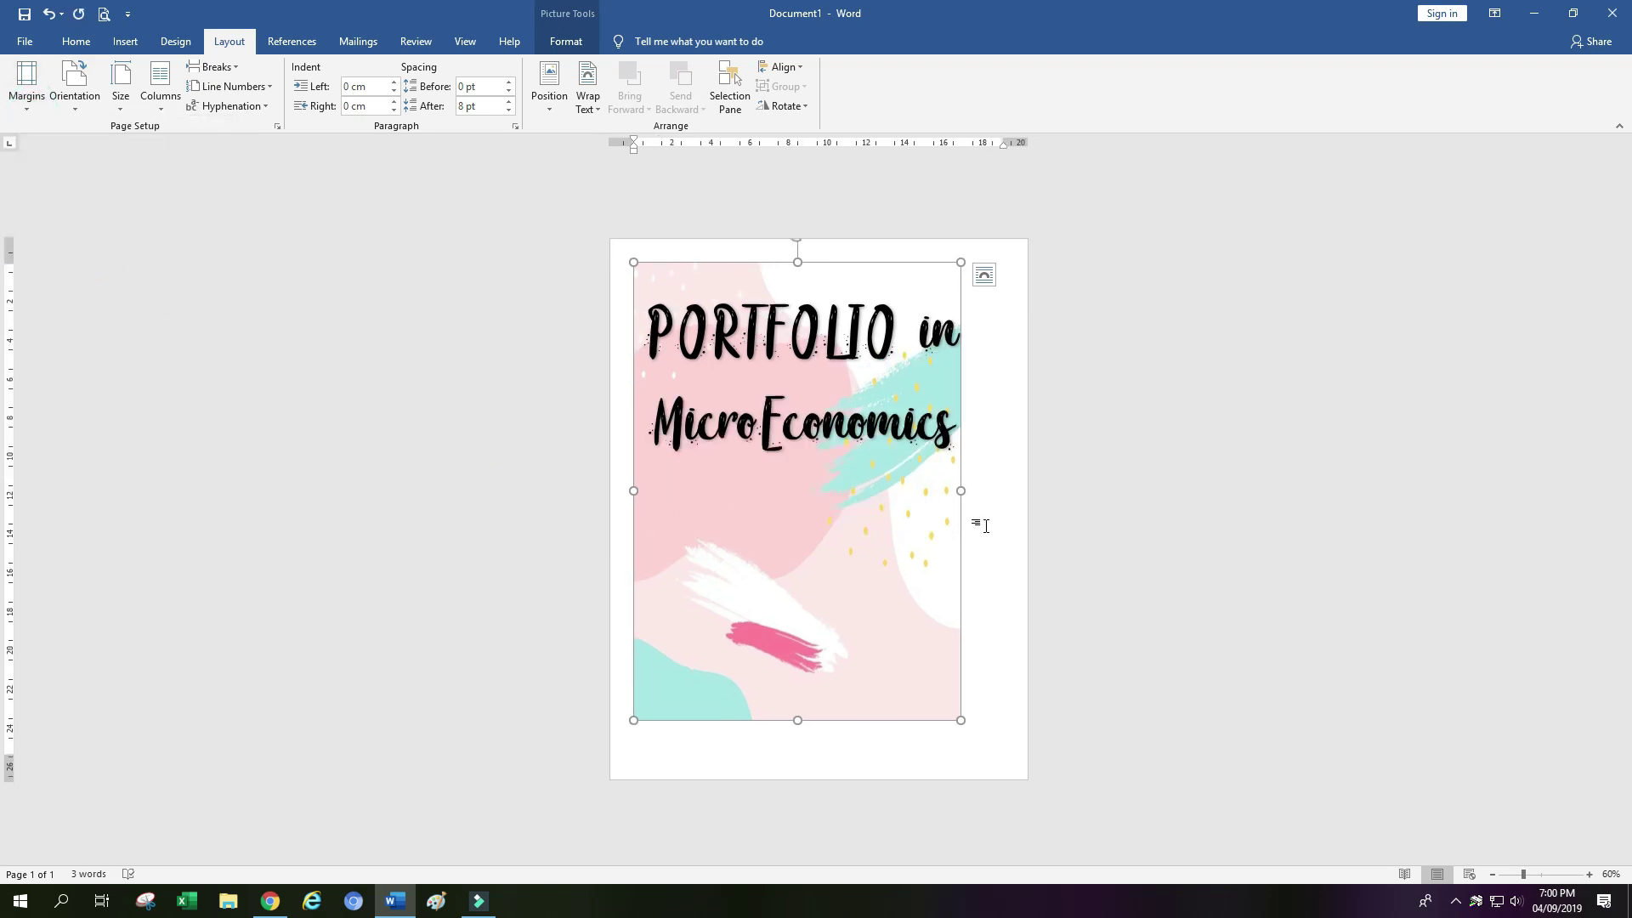
drag(960, 490, 1007, 490)
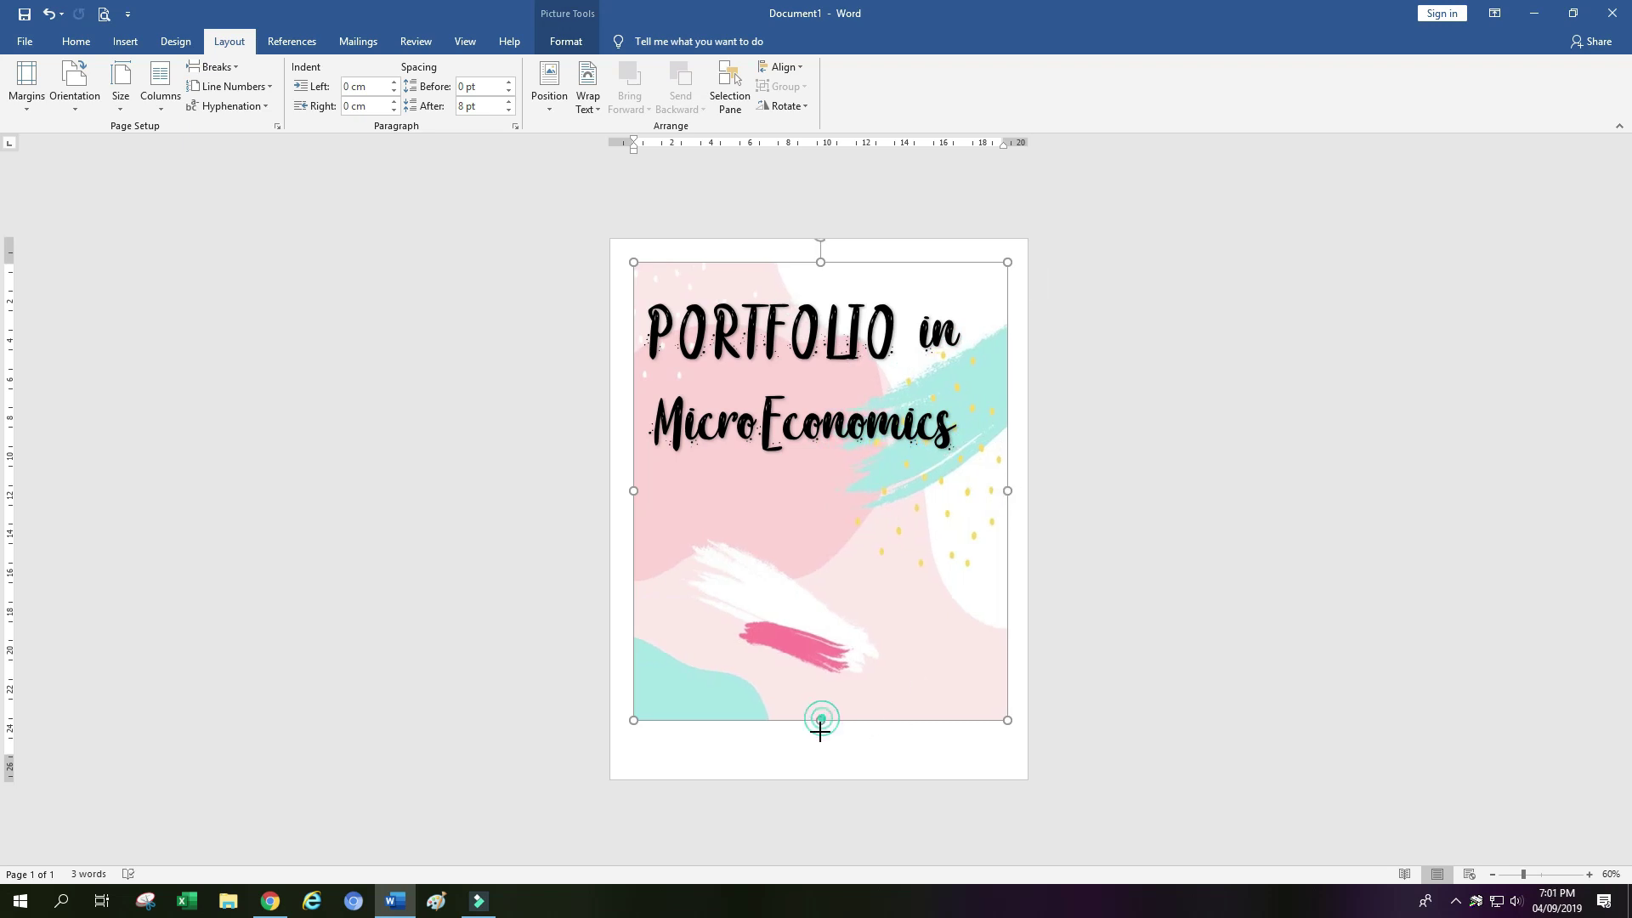
drag(824, 722, 823, 758)
Put 'in' on its own title line, close the Micro Economics gap, and shift the box right
click(926, 340)
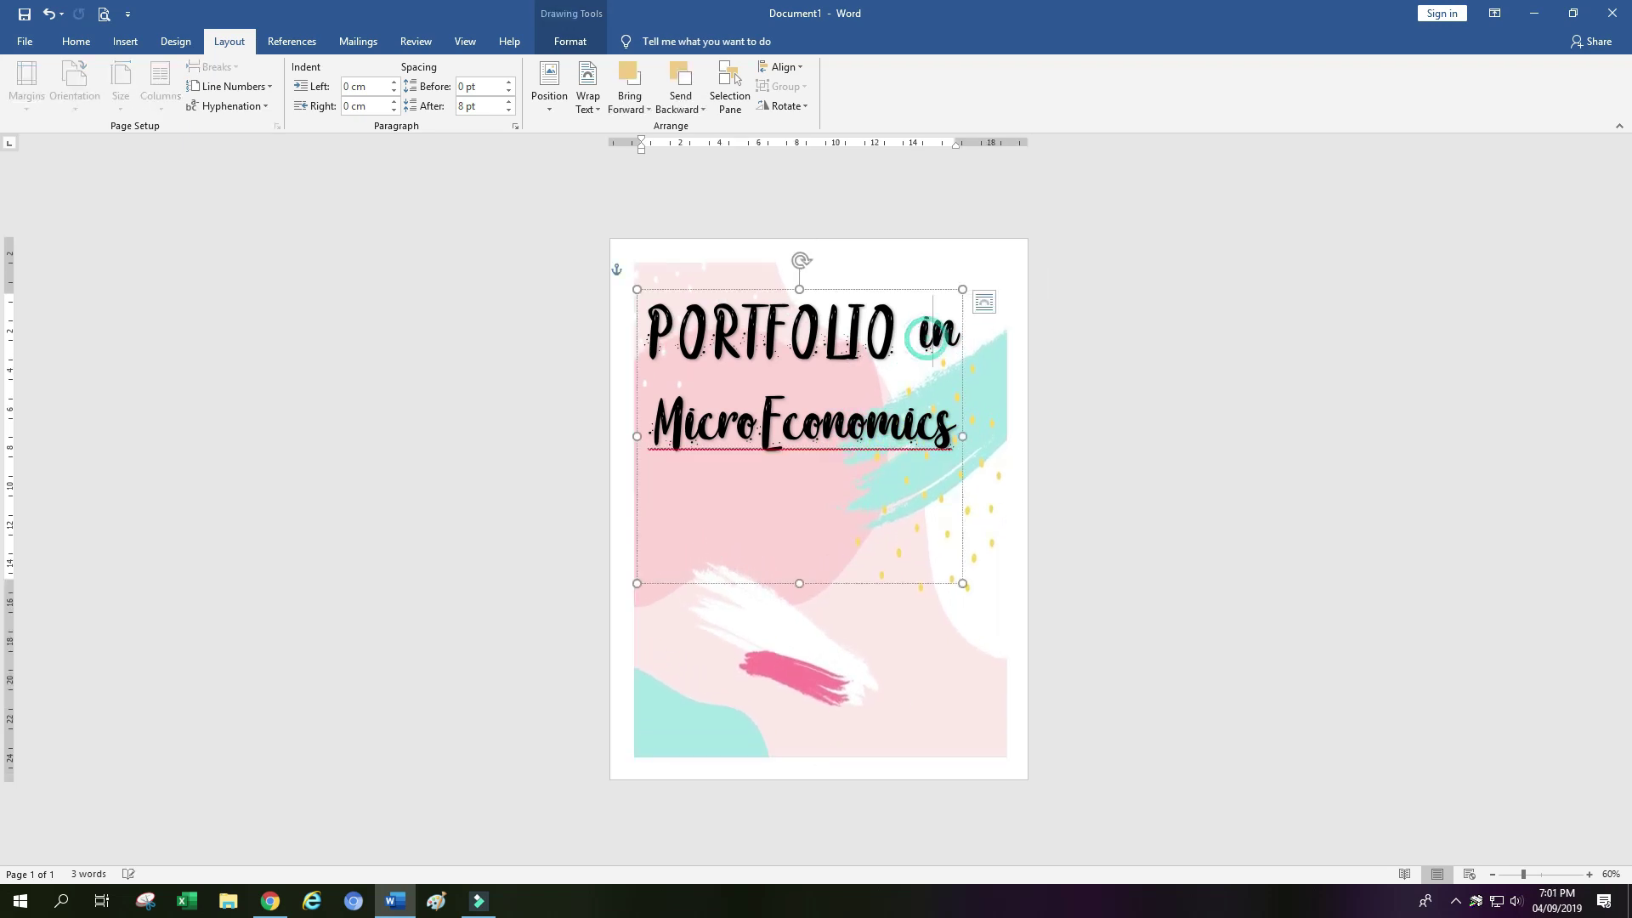
key(Return)
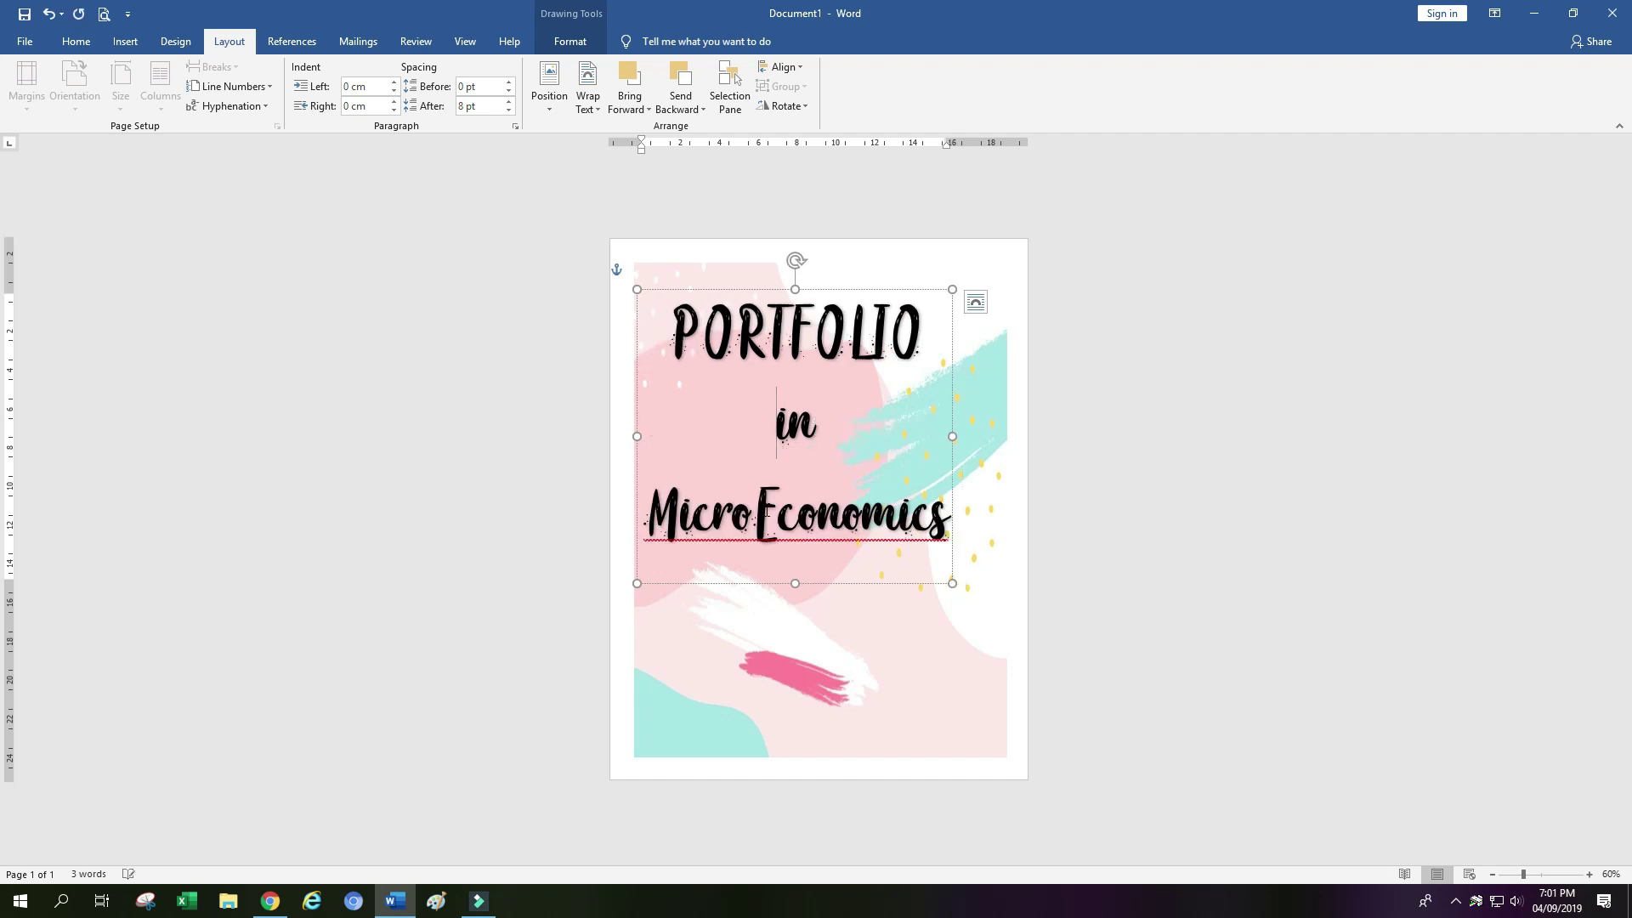
click(904, 661)
click(797, 525)
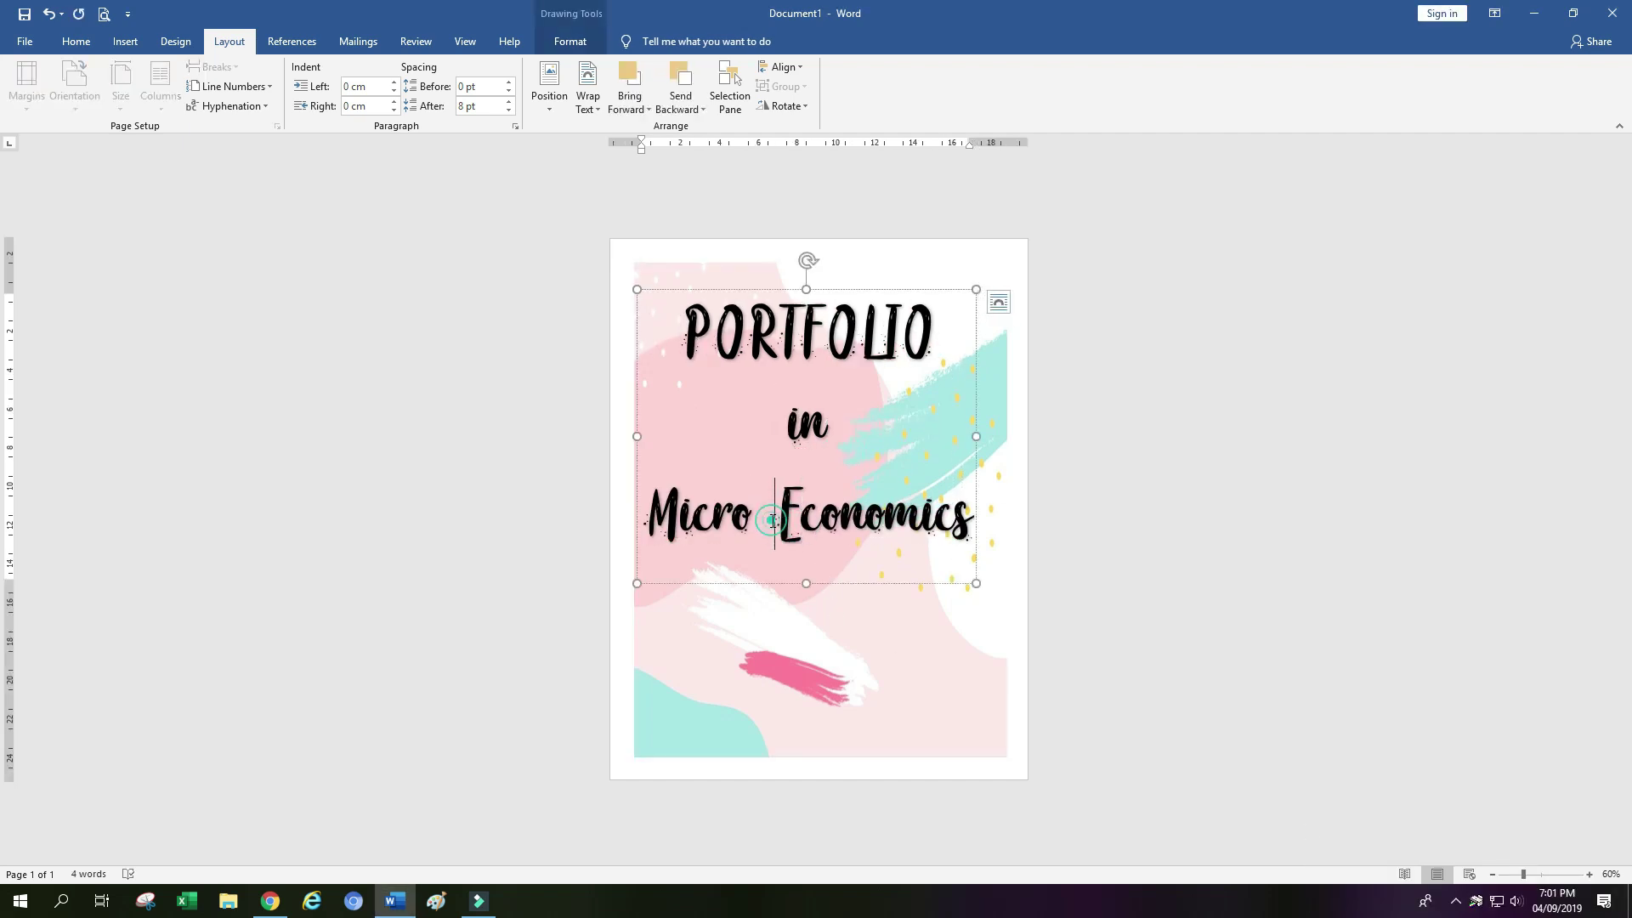
key(BackSpace)
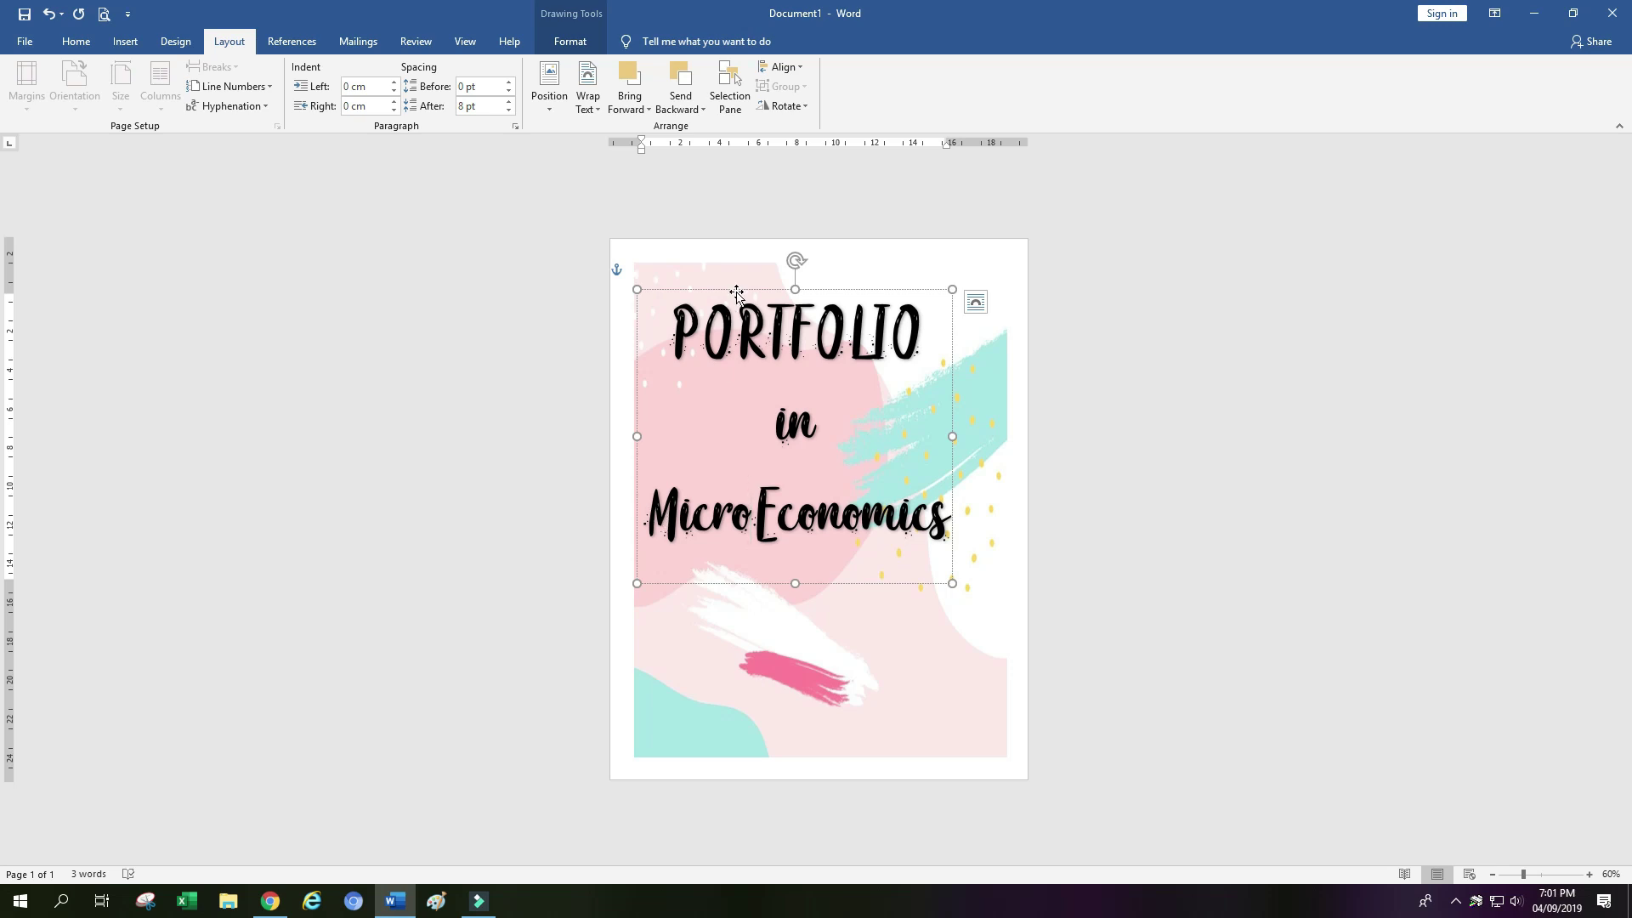
drag(736, 293, 765, 293)
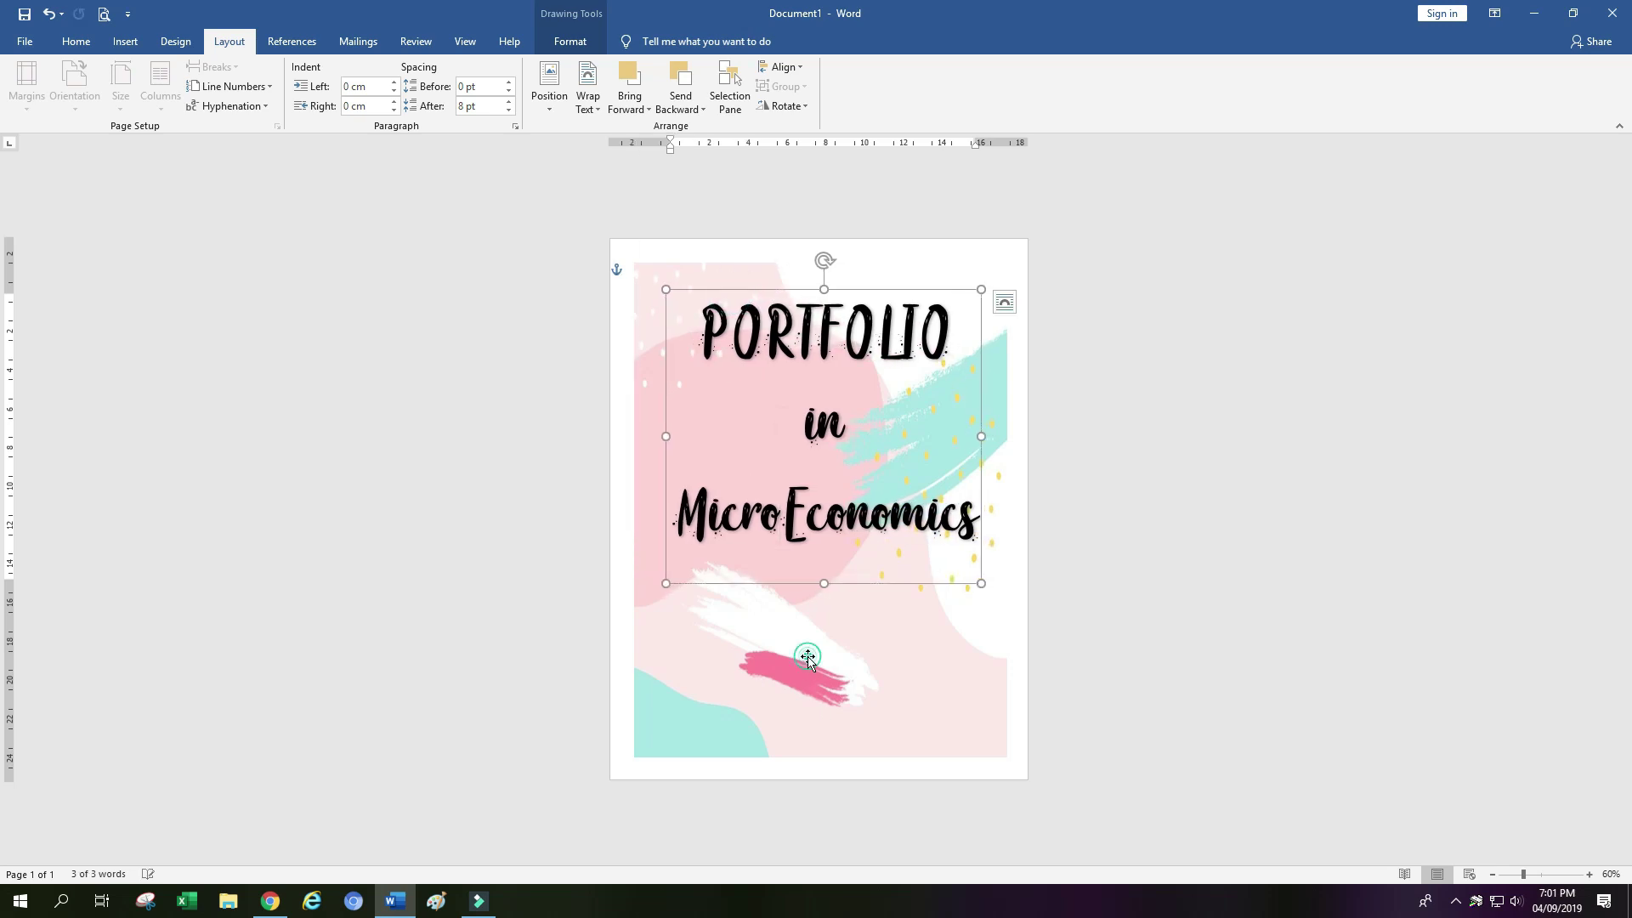
click(808, 657)
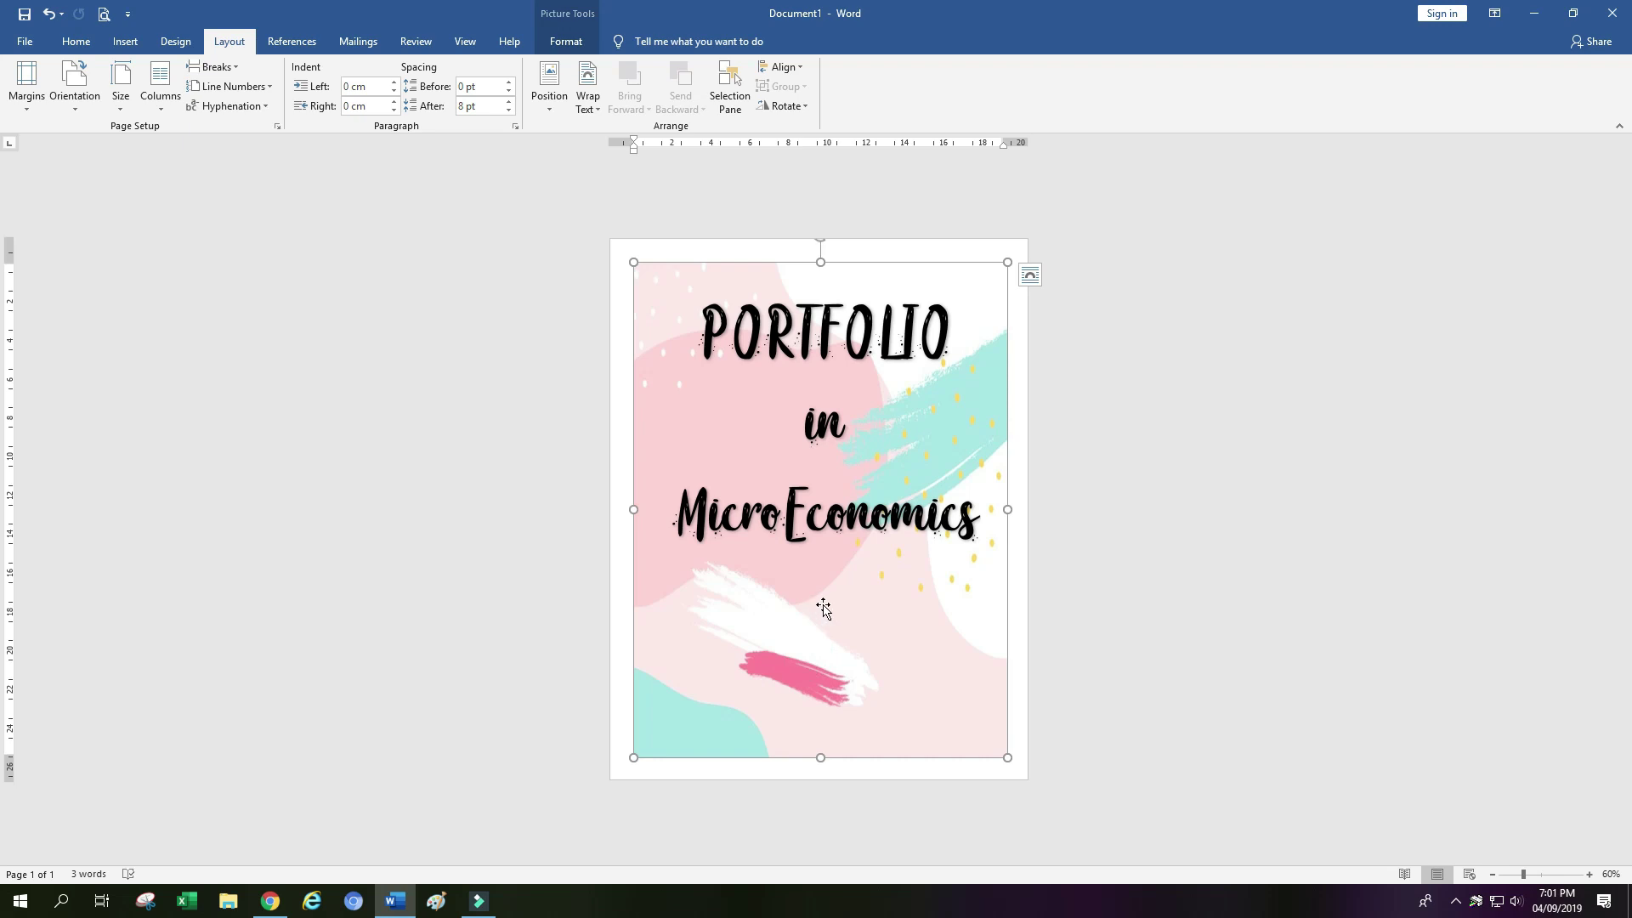
click(75, 85)
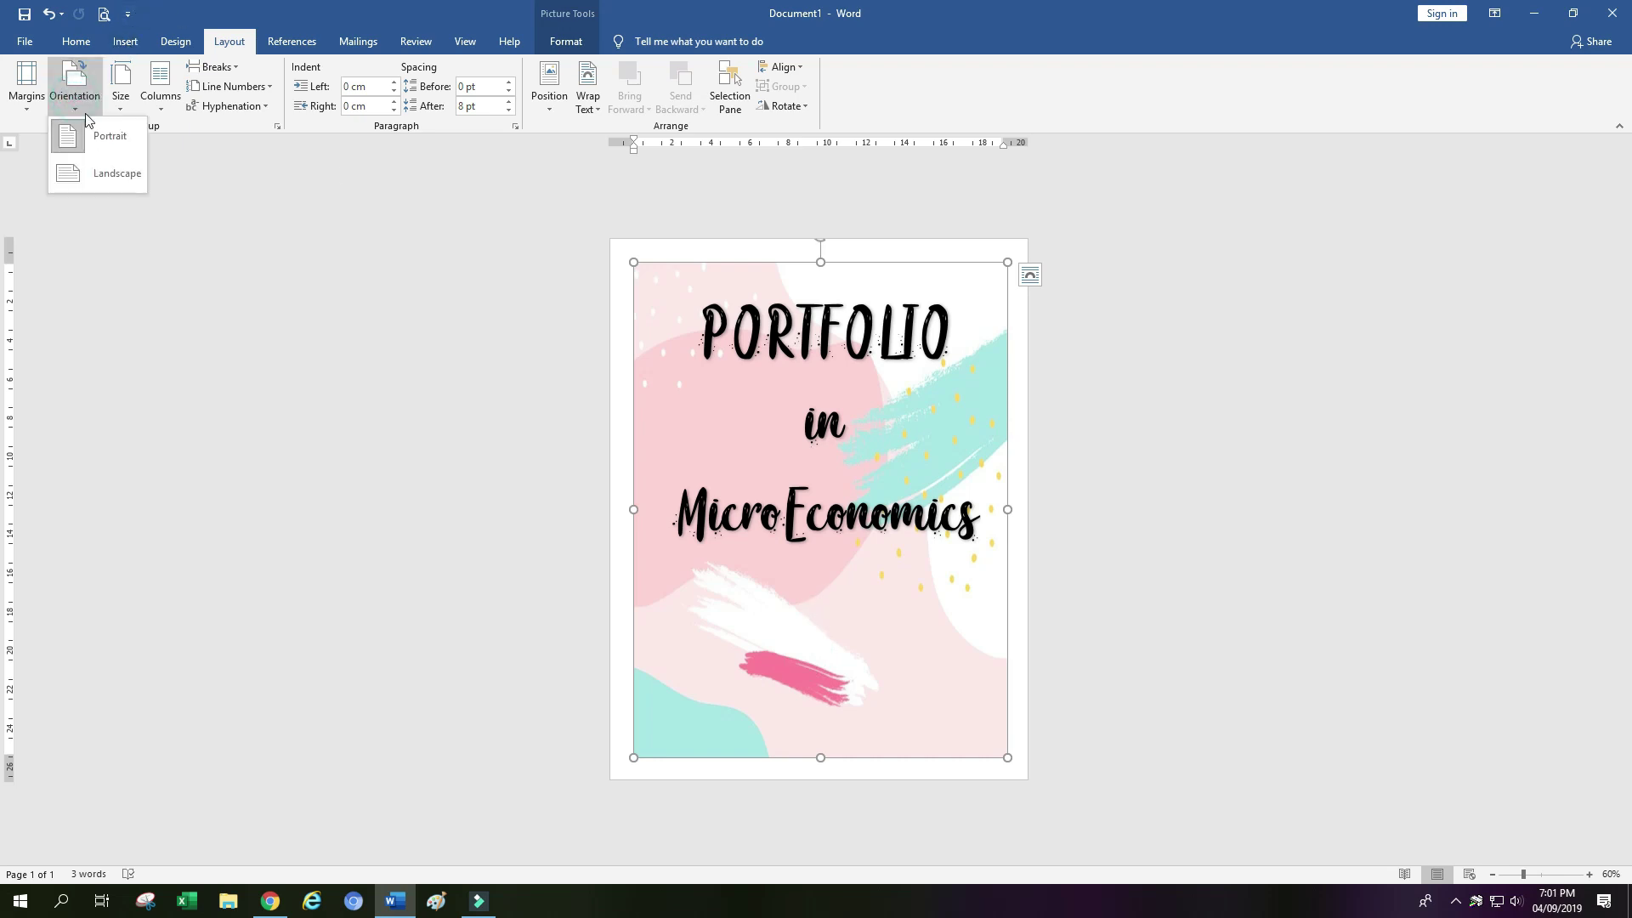
Switch the page to landscape, refit the background picture, and move the title box right
click(79, 173)
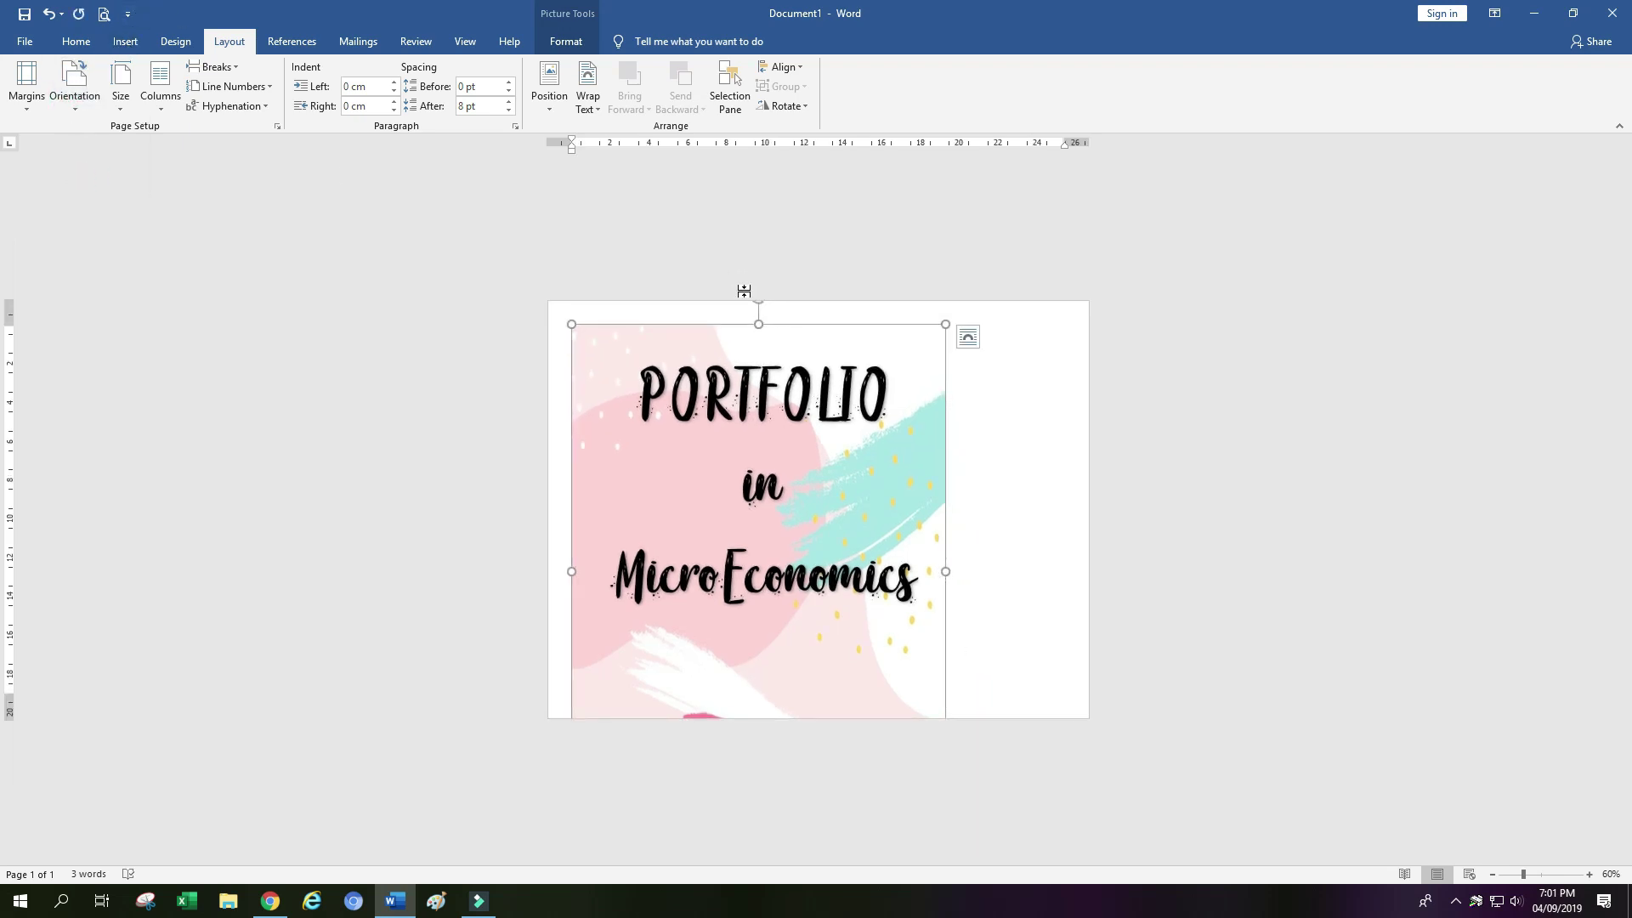
mouse_move(759, 304)
mouse_down()
mouse_move(532, 532)
mouse_move(524, 569)
mouse_up()
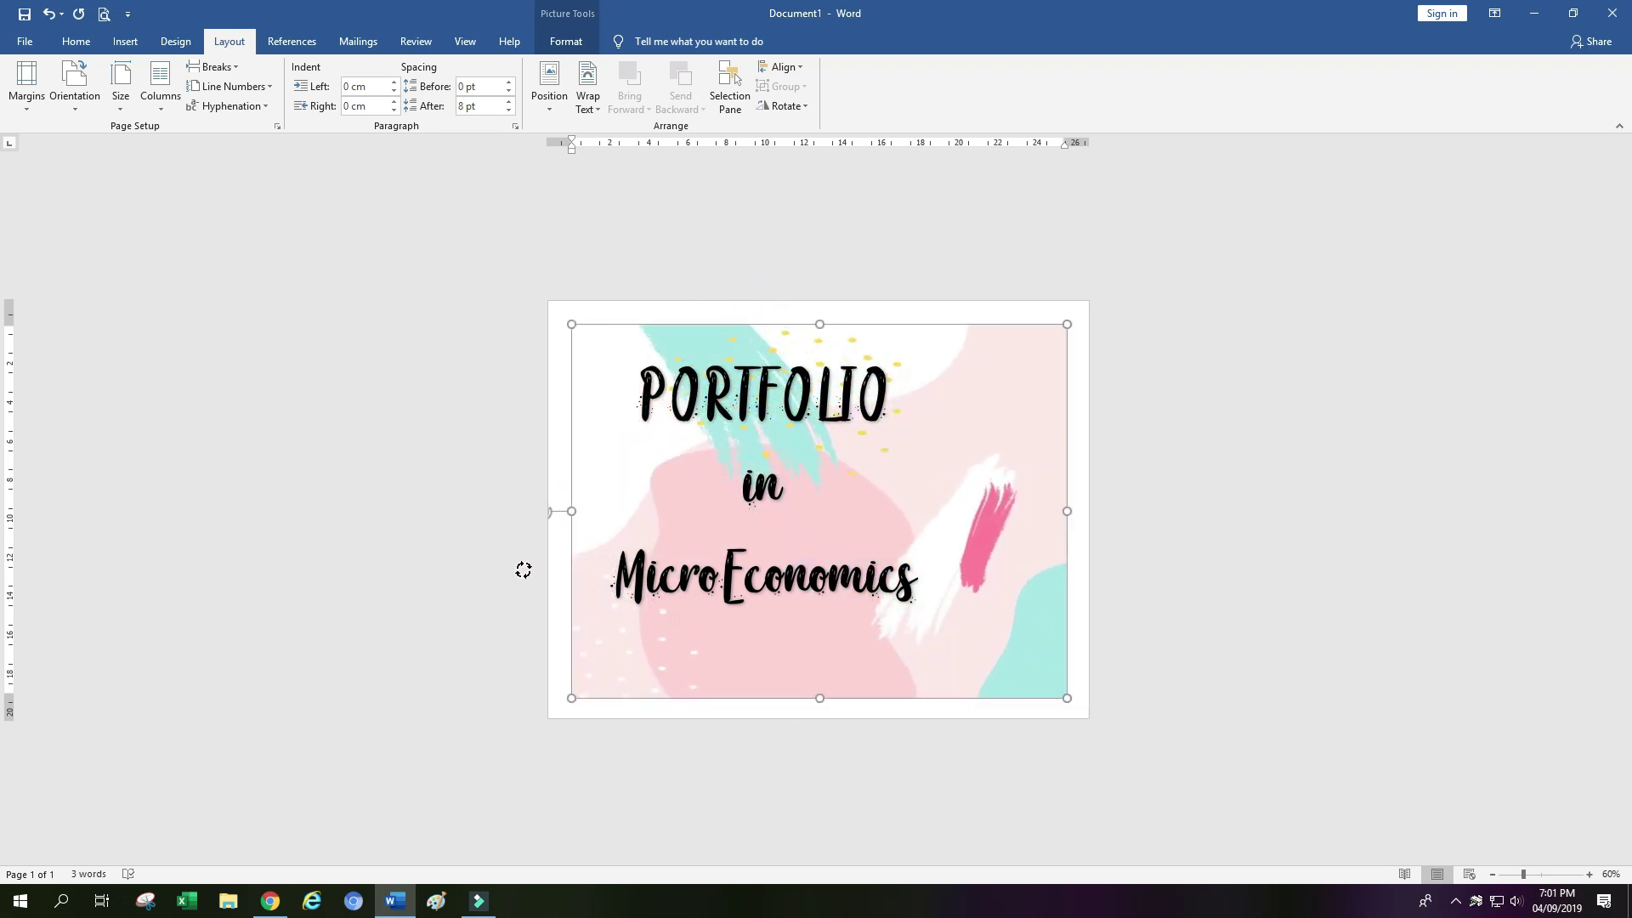
drag(736, 335, 804, 351)
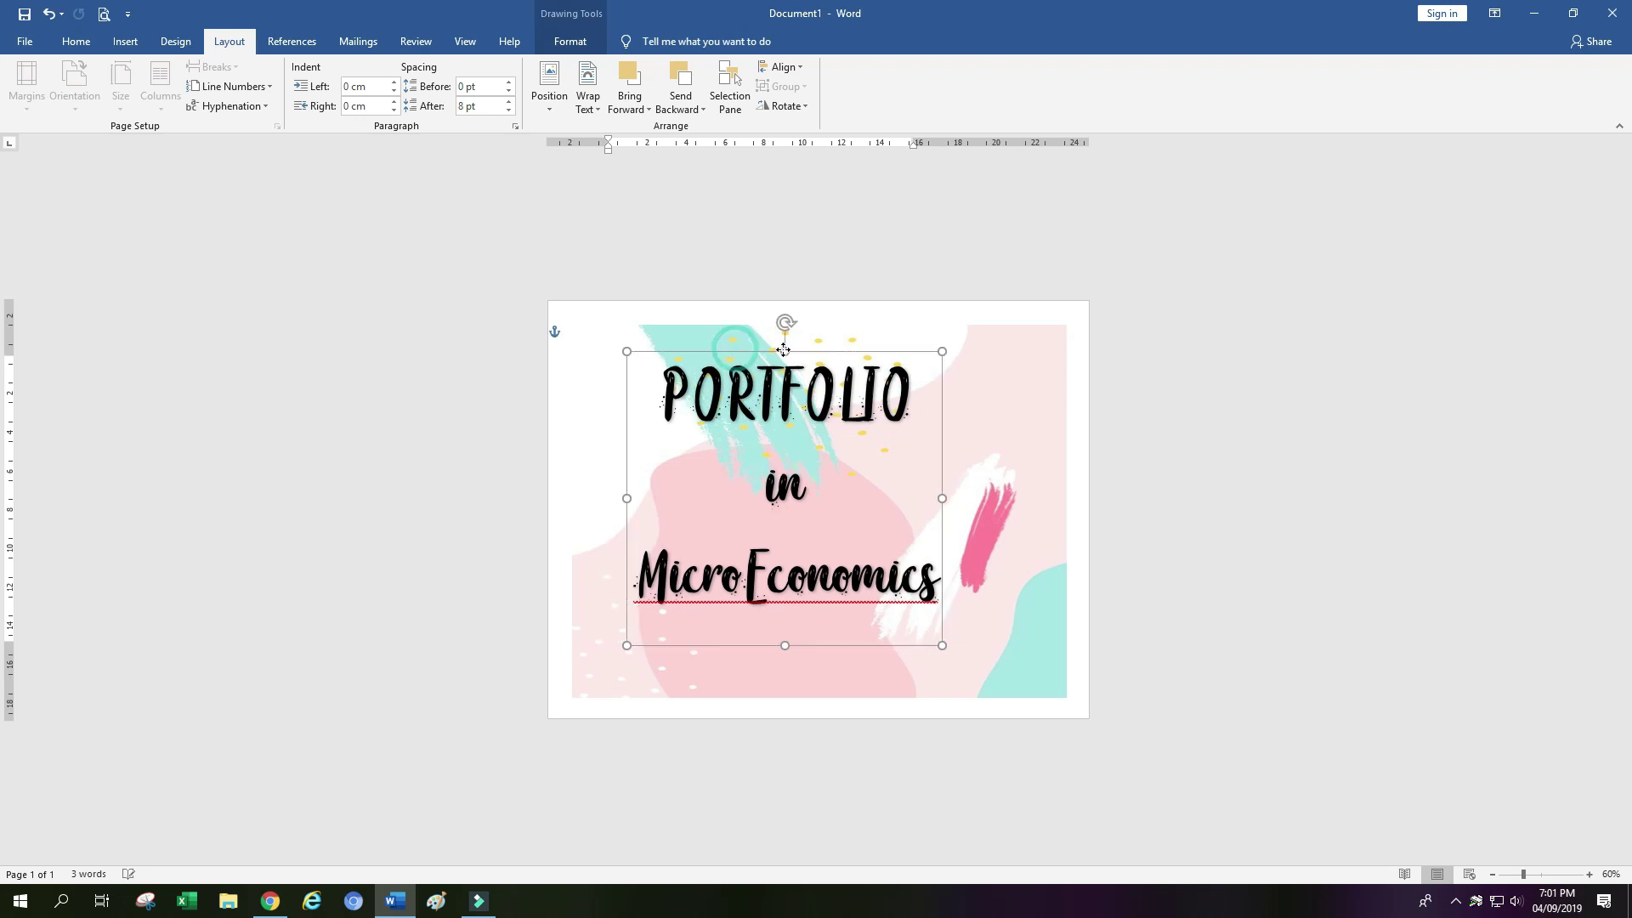
Join Micro and Economics into one word, nudge the title box up, and select PORTFOLIO
click(803, 595)
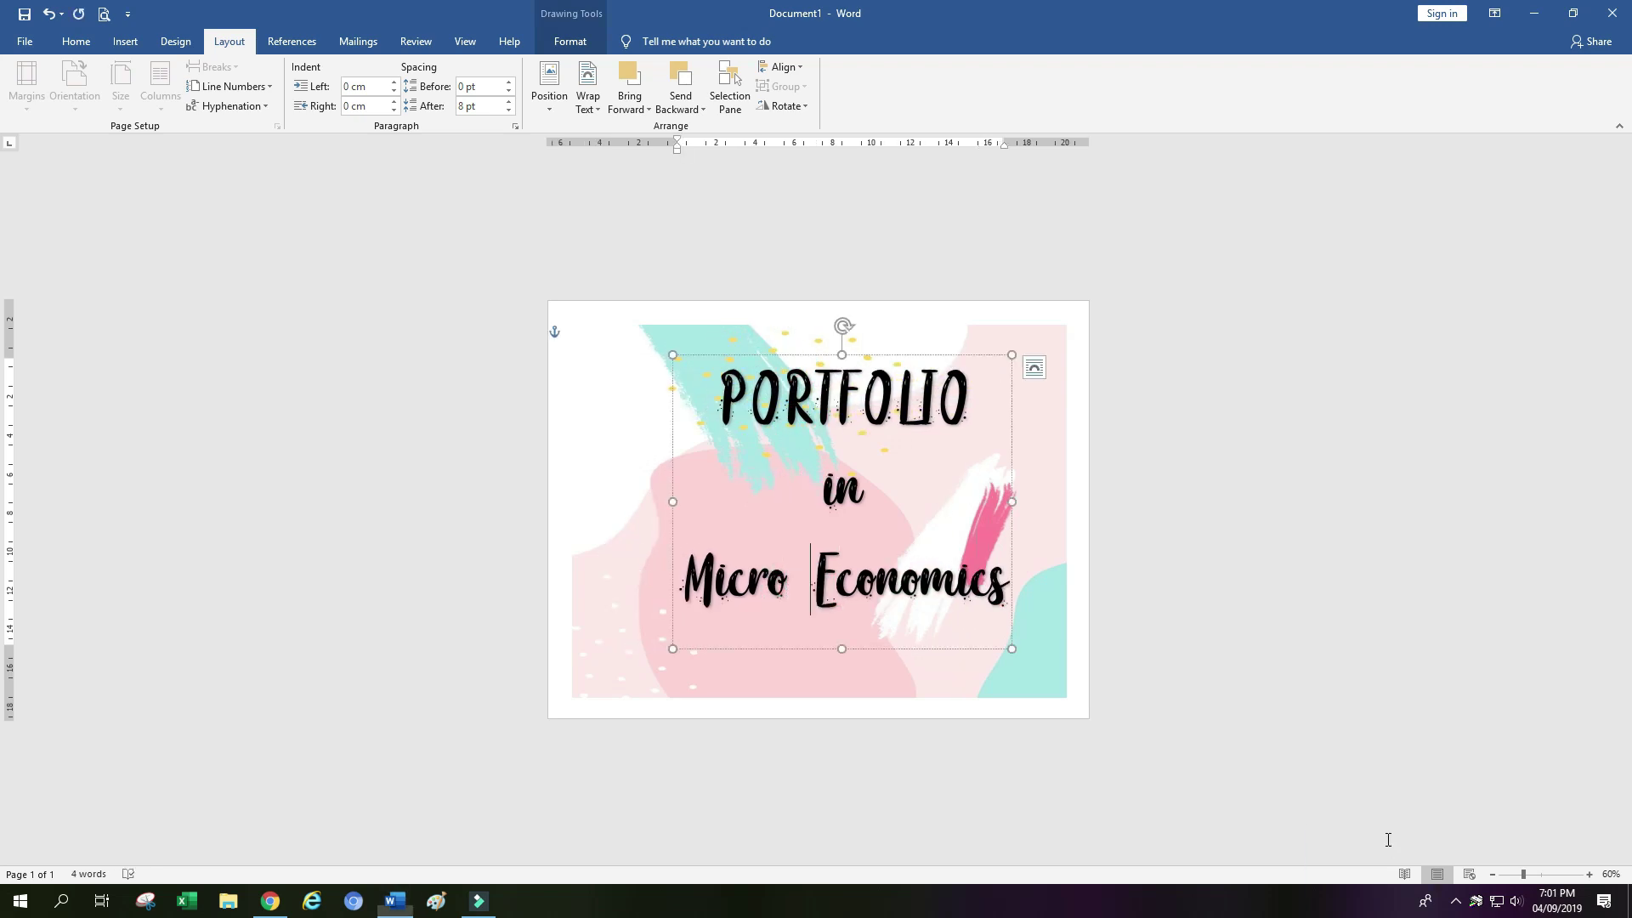
key(BackSpace)
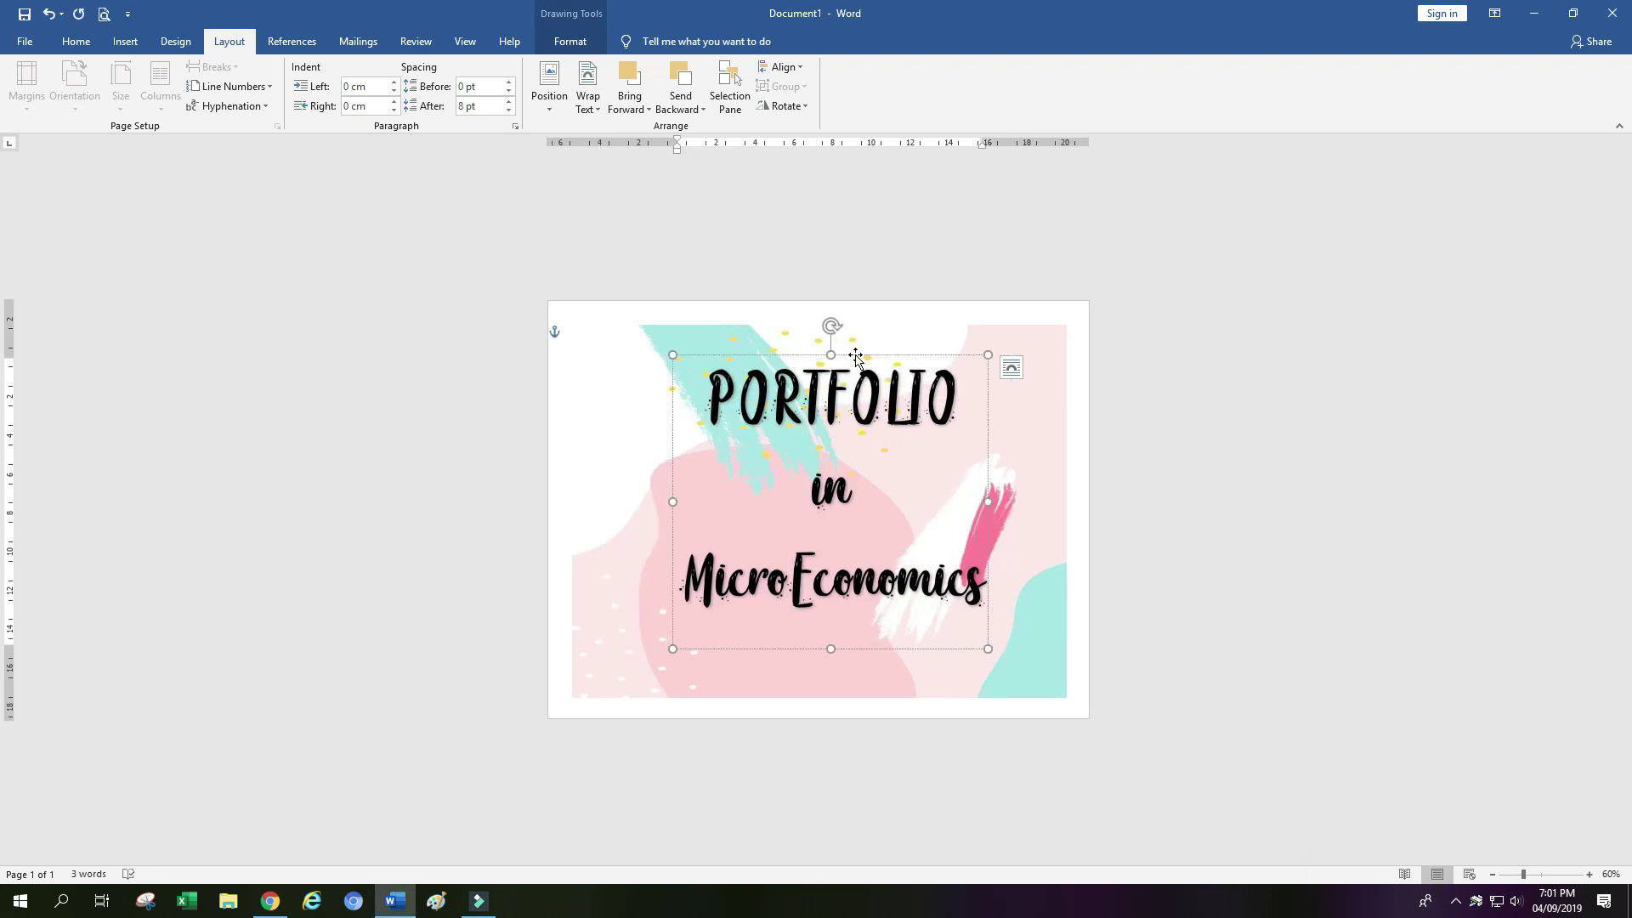
mouse_move(856, 357)
mouse_down()
mouse_move(862, 340)
mouse_move(853, 358)
mouse_up()
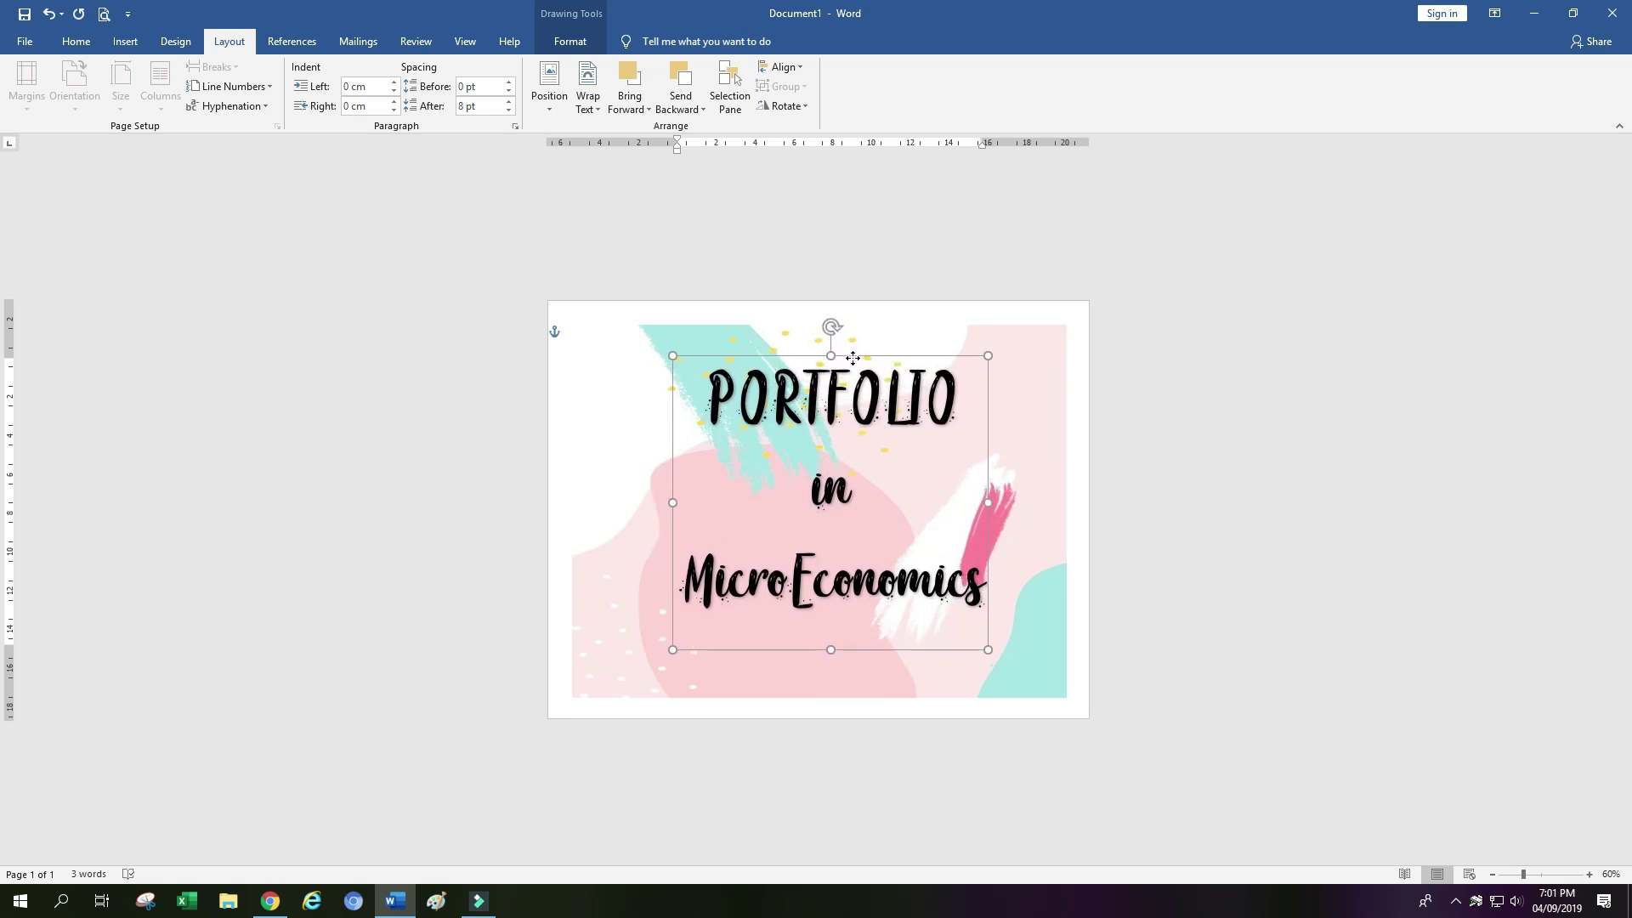
click(999, 645)
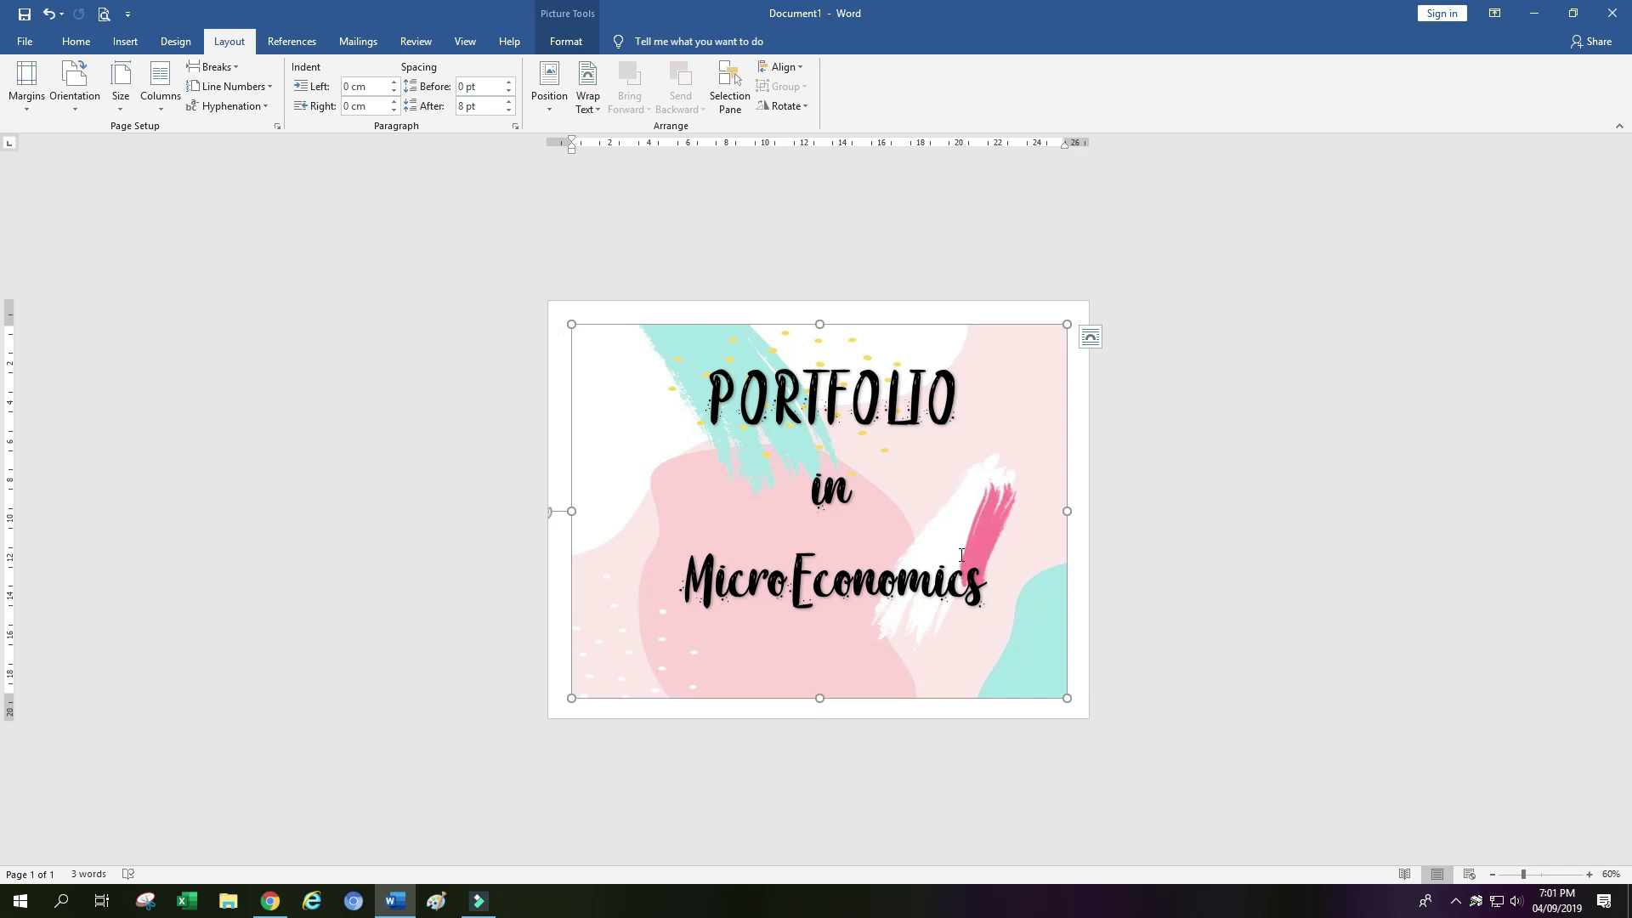
drag(704, 395, 986, 401)
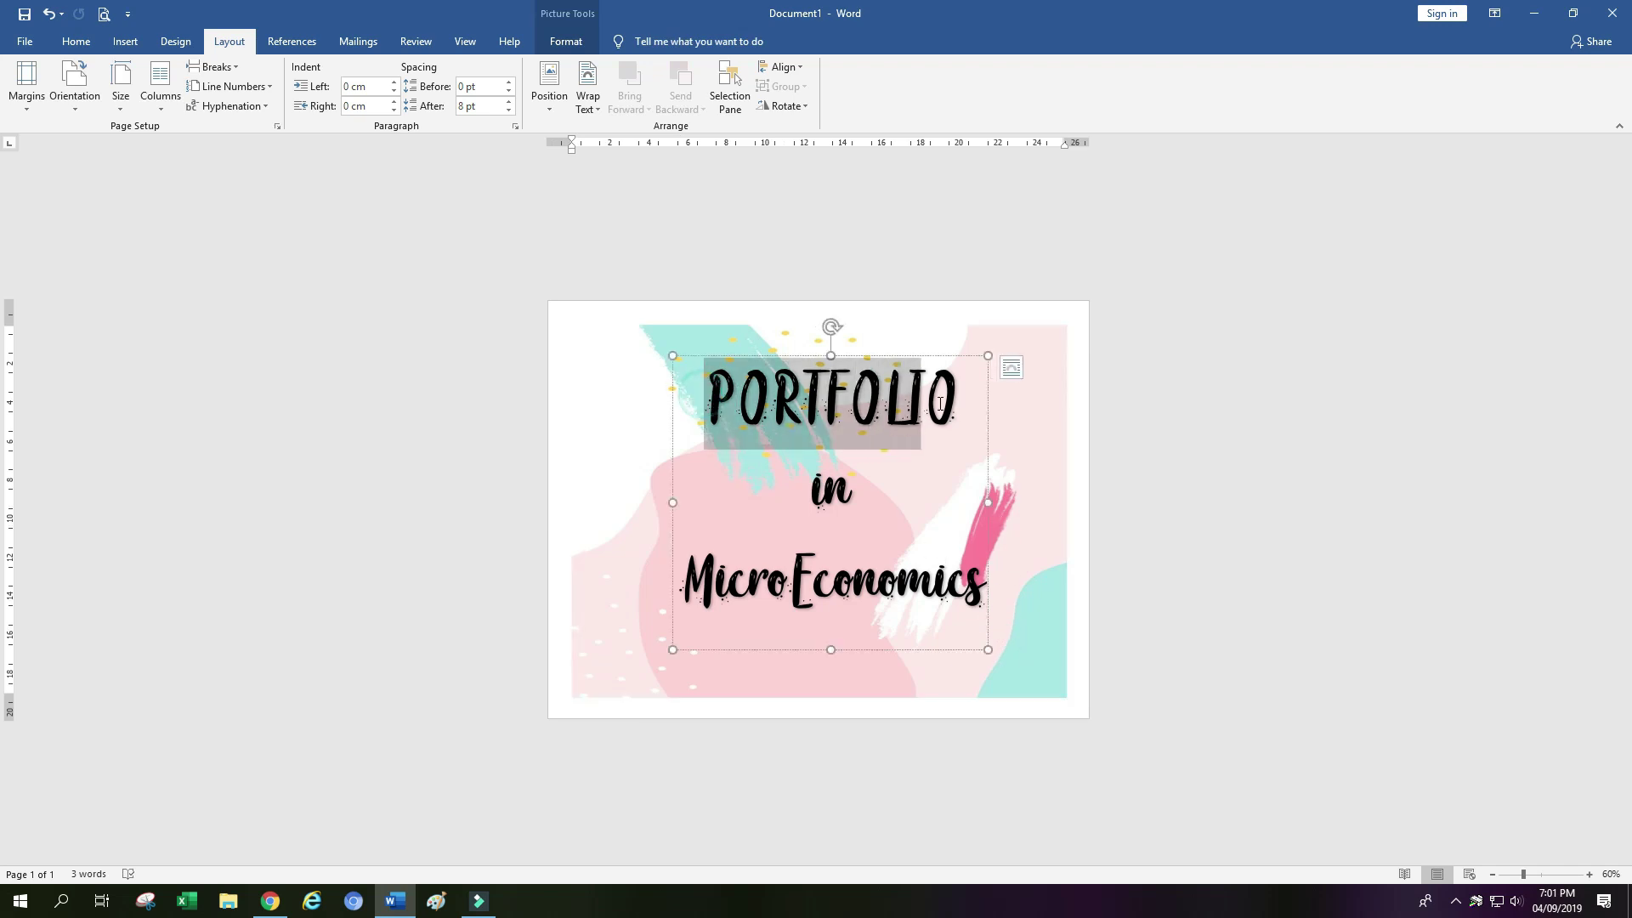
Grow the title text three sizes and widen the title box on both sides
click(76, 42)
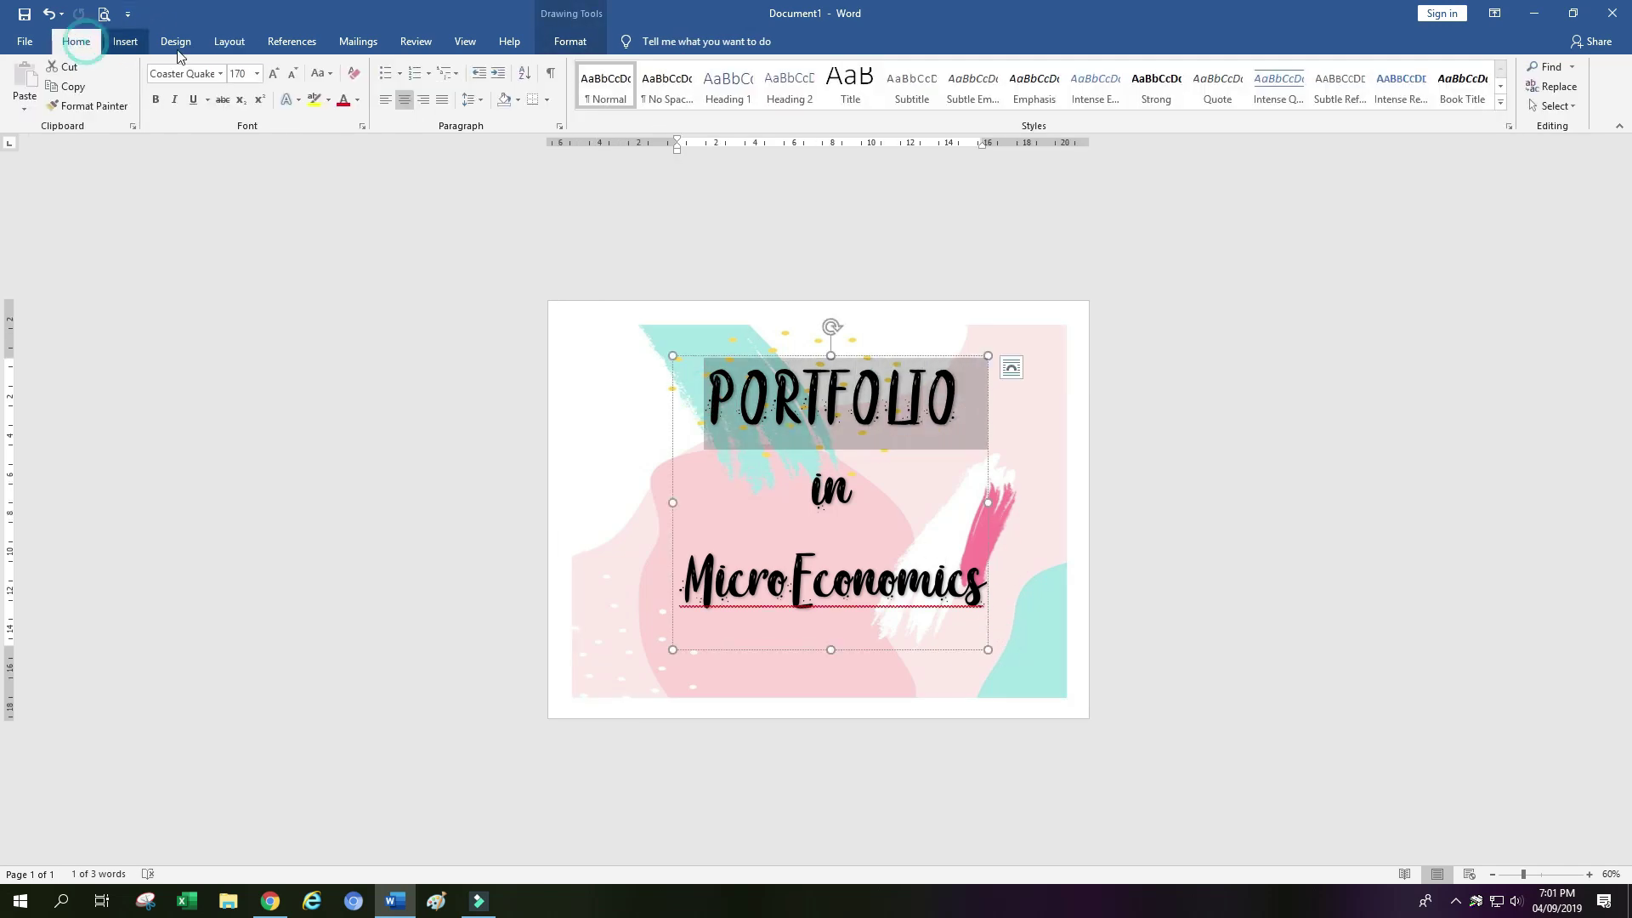
click(272, 74)
click(272, 74)
click(272, 74)
drag(668, 506, 621, 506)
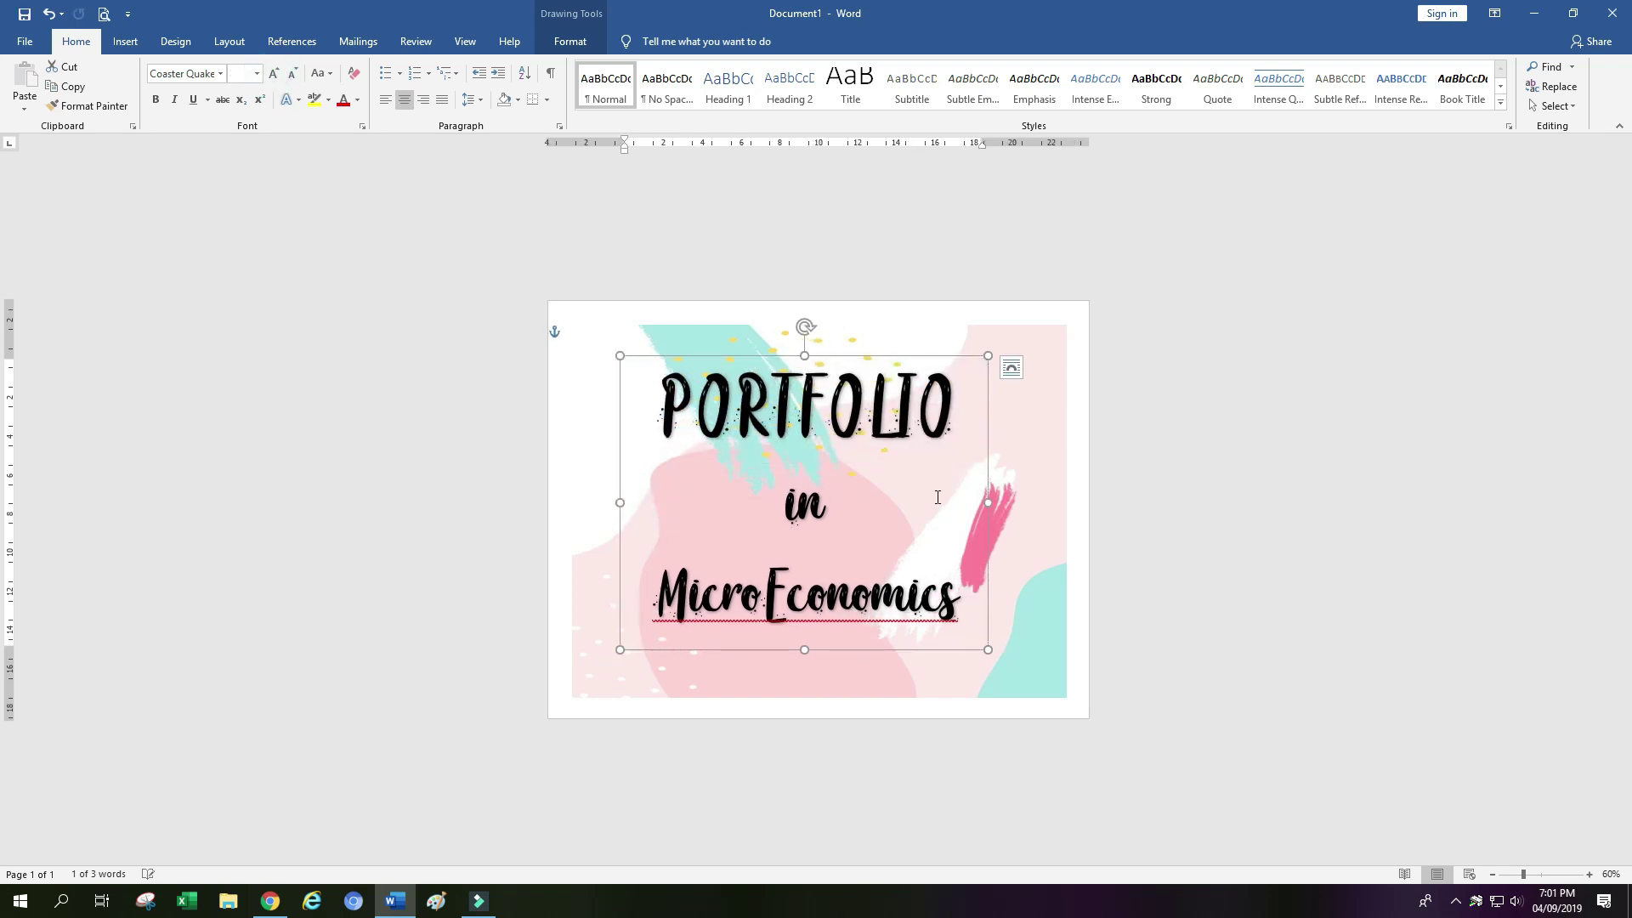
drag(985, 502, 1031, 502)
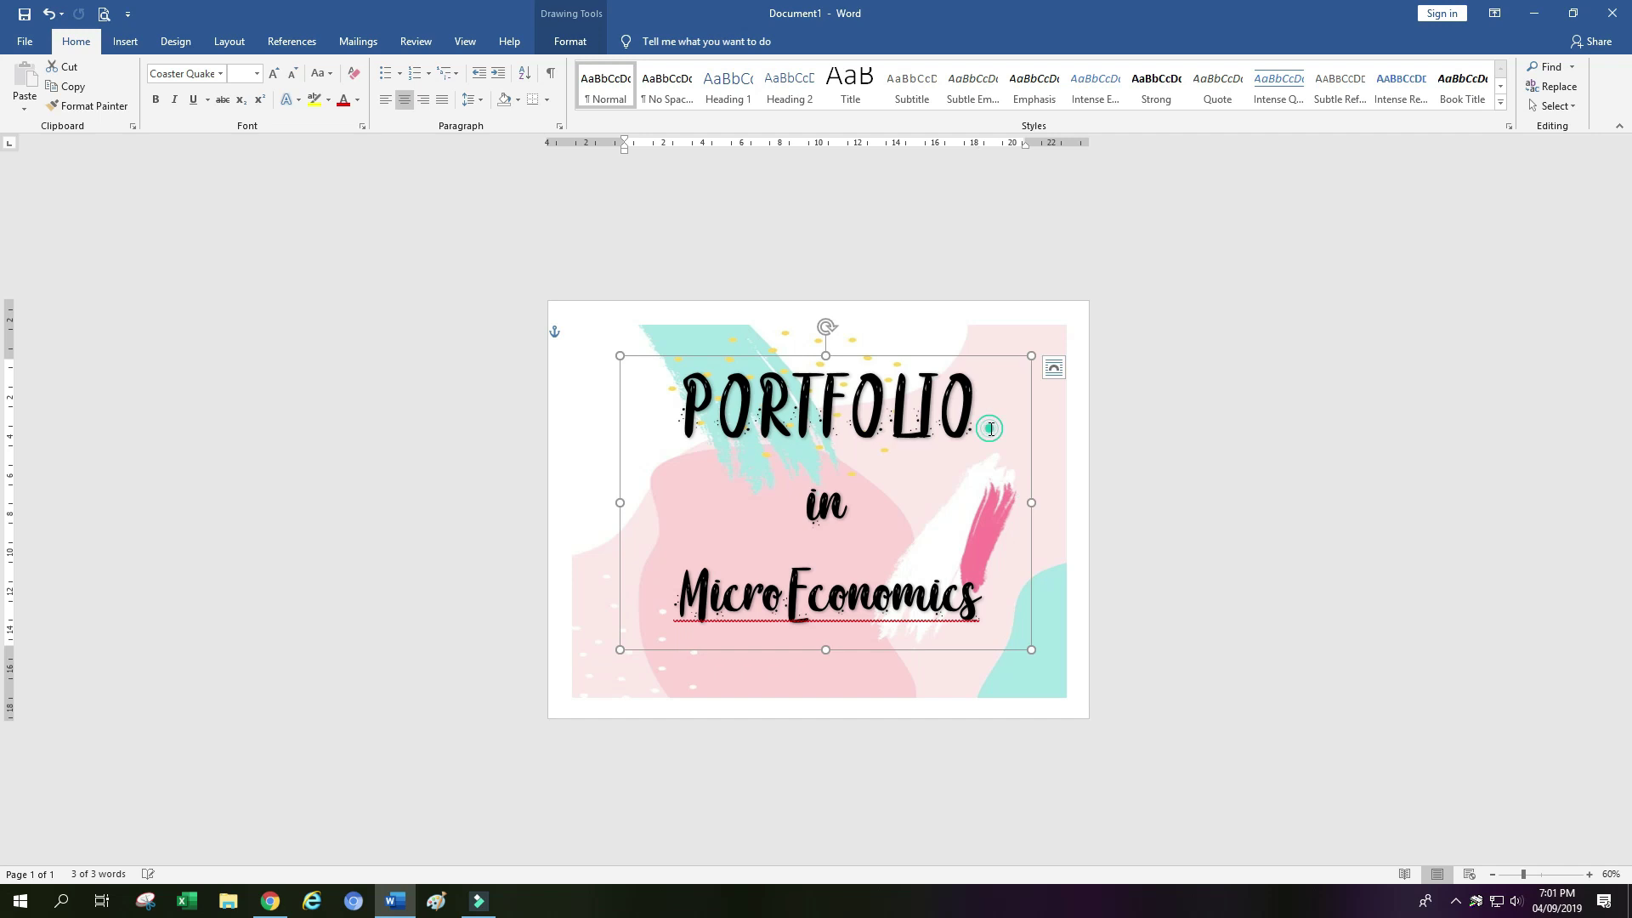
Enlarge PORTFOLIO by two font sizes and shrink 'in' by four sizes
drag(990, 428, 672, 417)
click(274, 74)
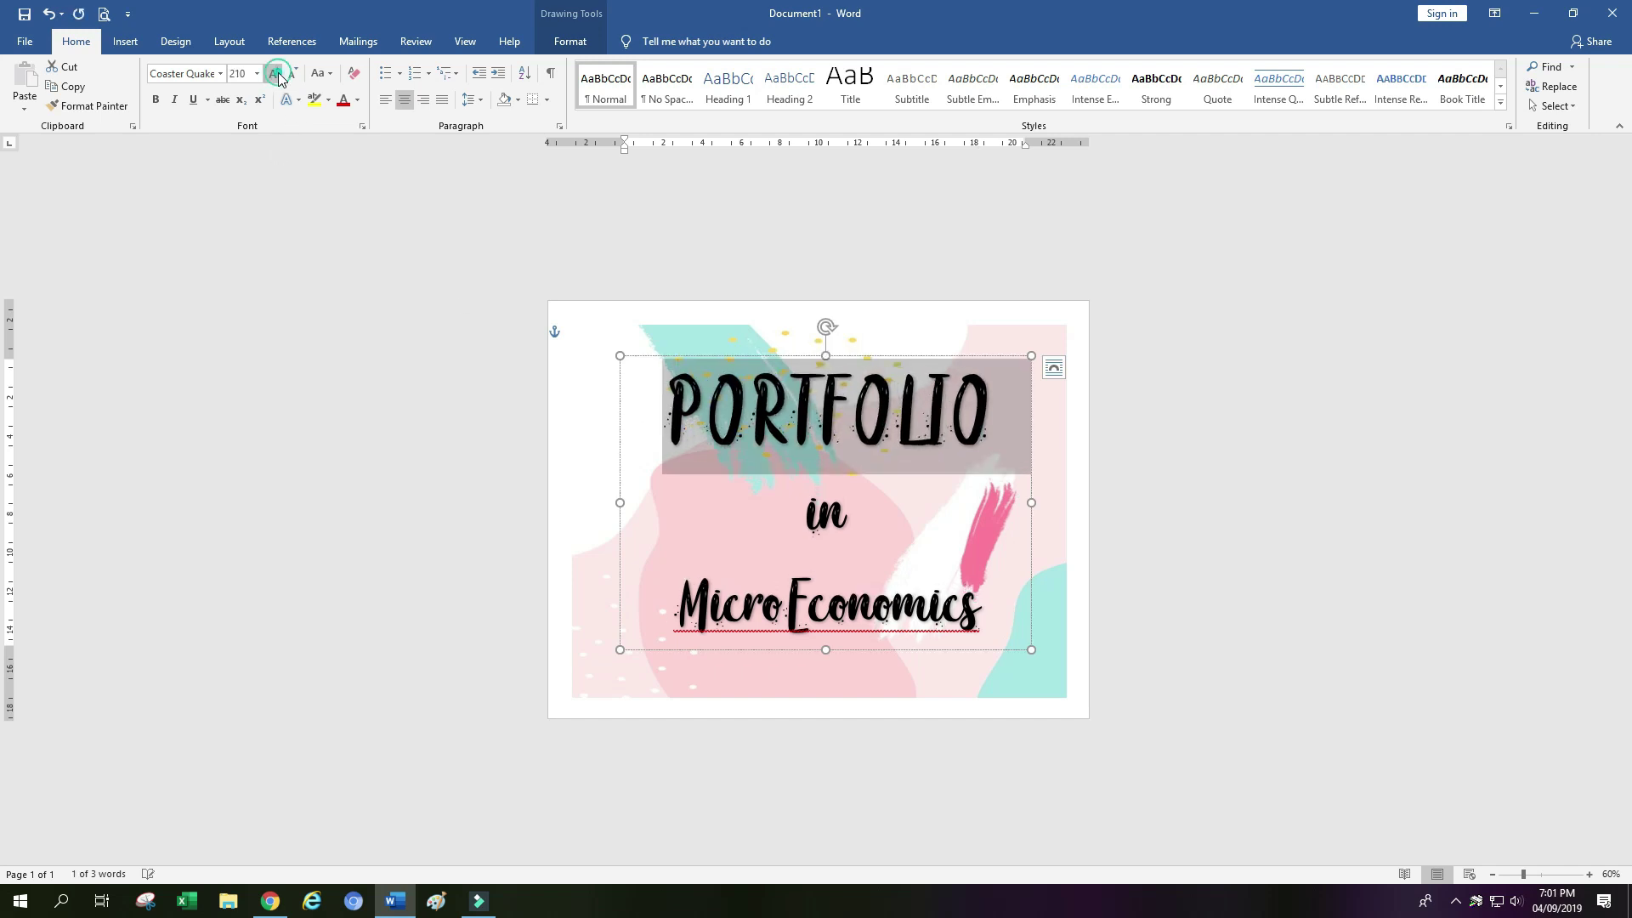
click(275, 74)
click(274, 74)
click(275, 74)
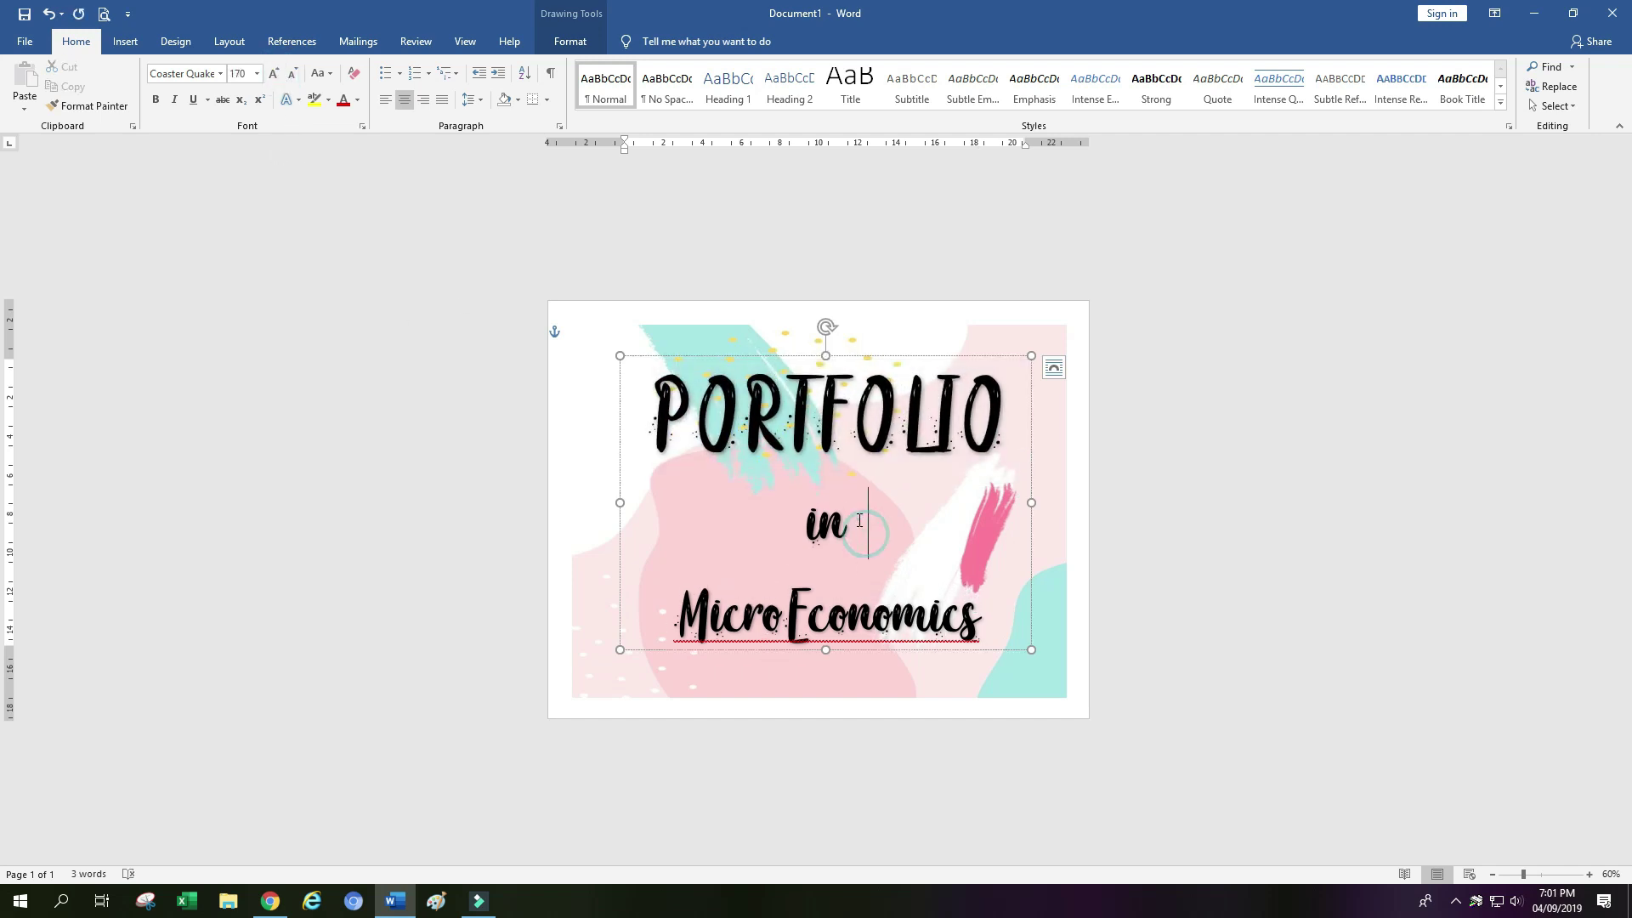
drag(868, 535, 806, 531)
click(292, 74)
click(292, 74)
click(292, 74)
click(292, 74)
click(291, 74)
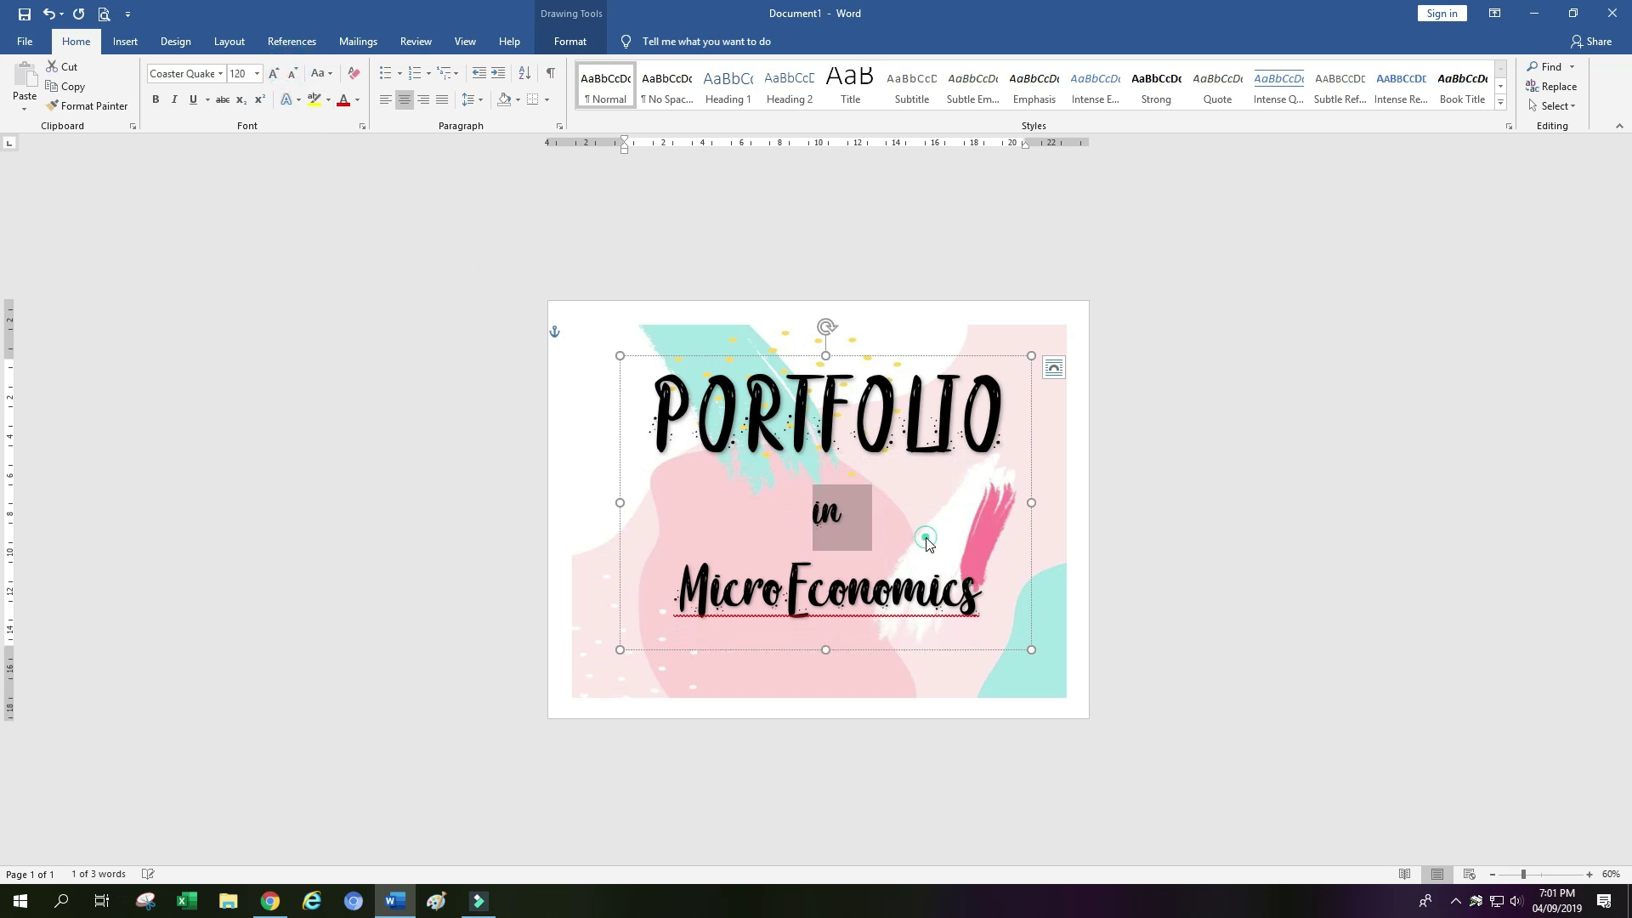
Enlarge the MicroEconomics line by three font sizes
drag(994, 596, 676, 595)
click(273, 77)
click(274, 76)
click(274, 77)
click(274, 76)
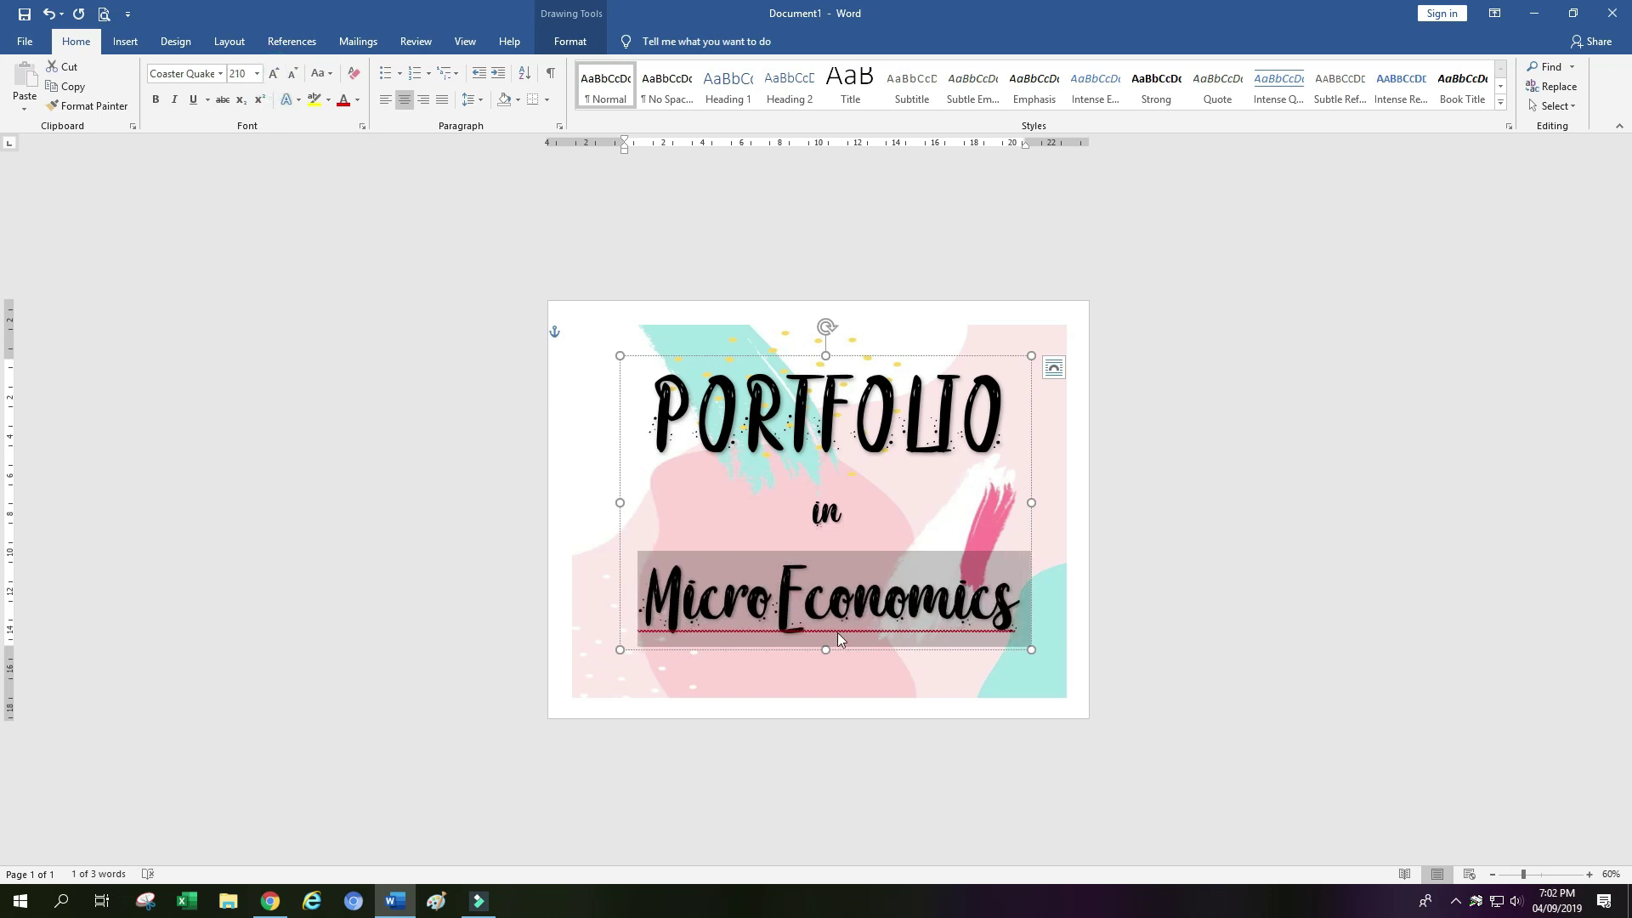
Fix the typo so the last line reads MicroEconomics as one word
click(878, 692)
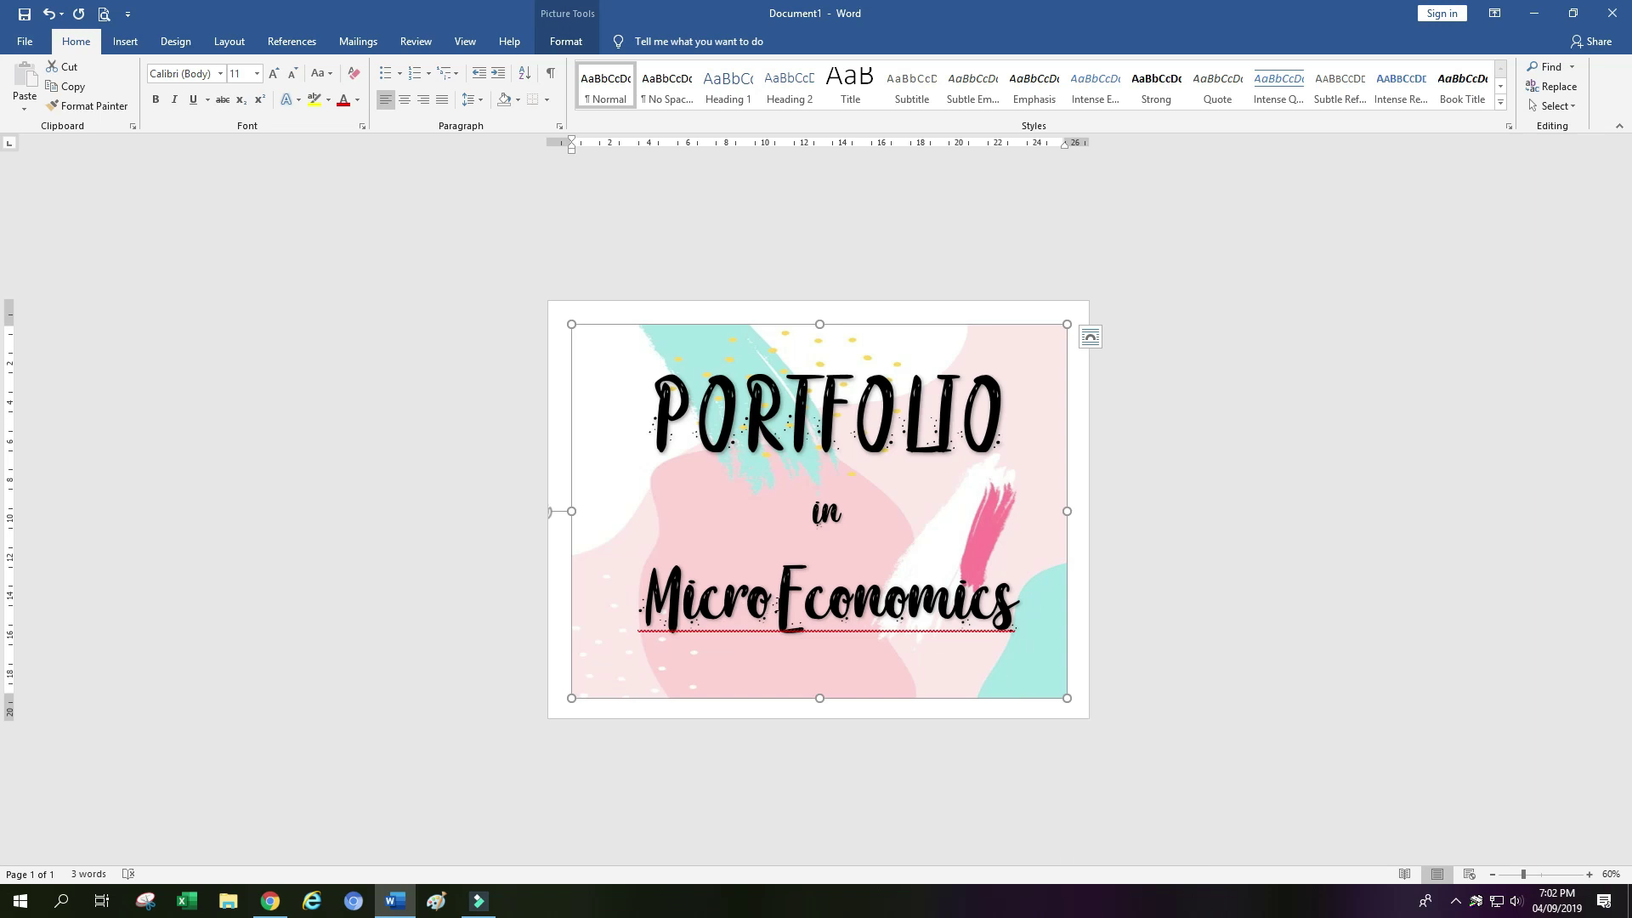
click(776, 599)
key(BackSpace)
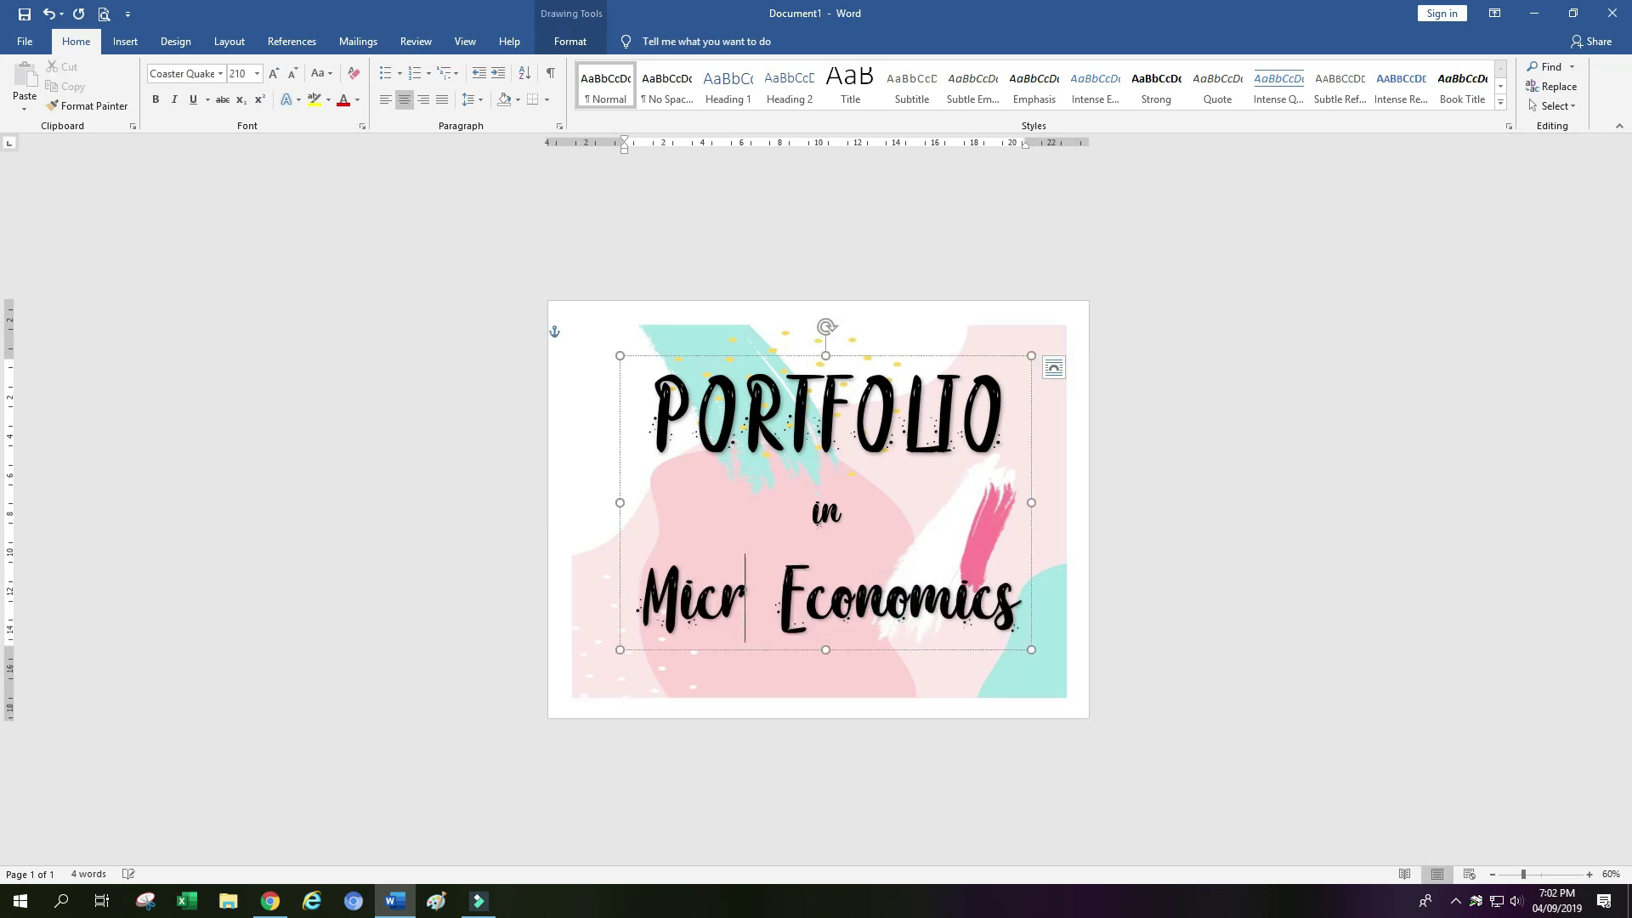
key(Delete)
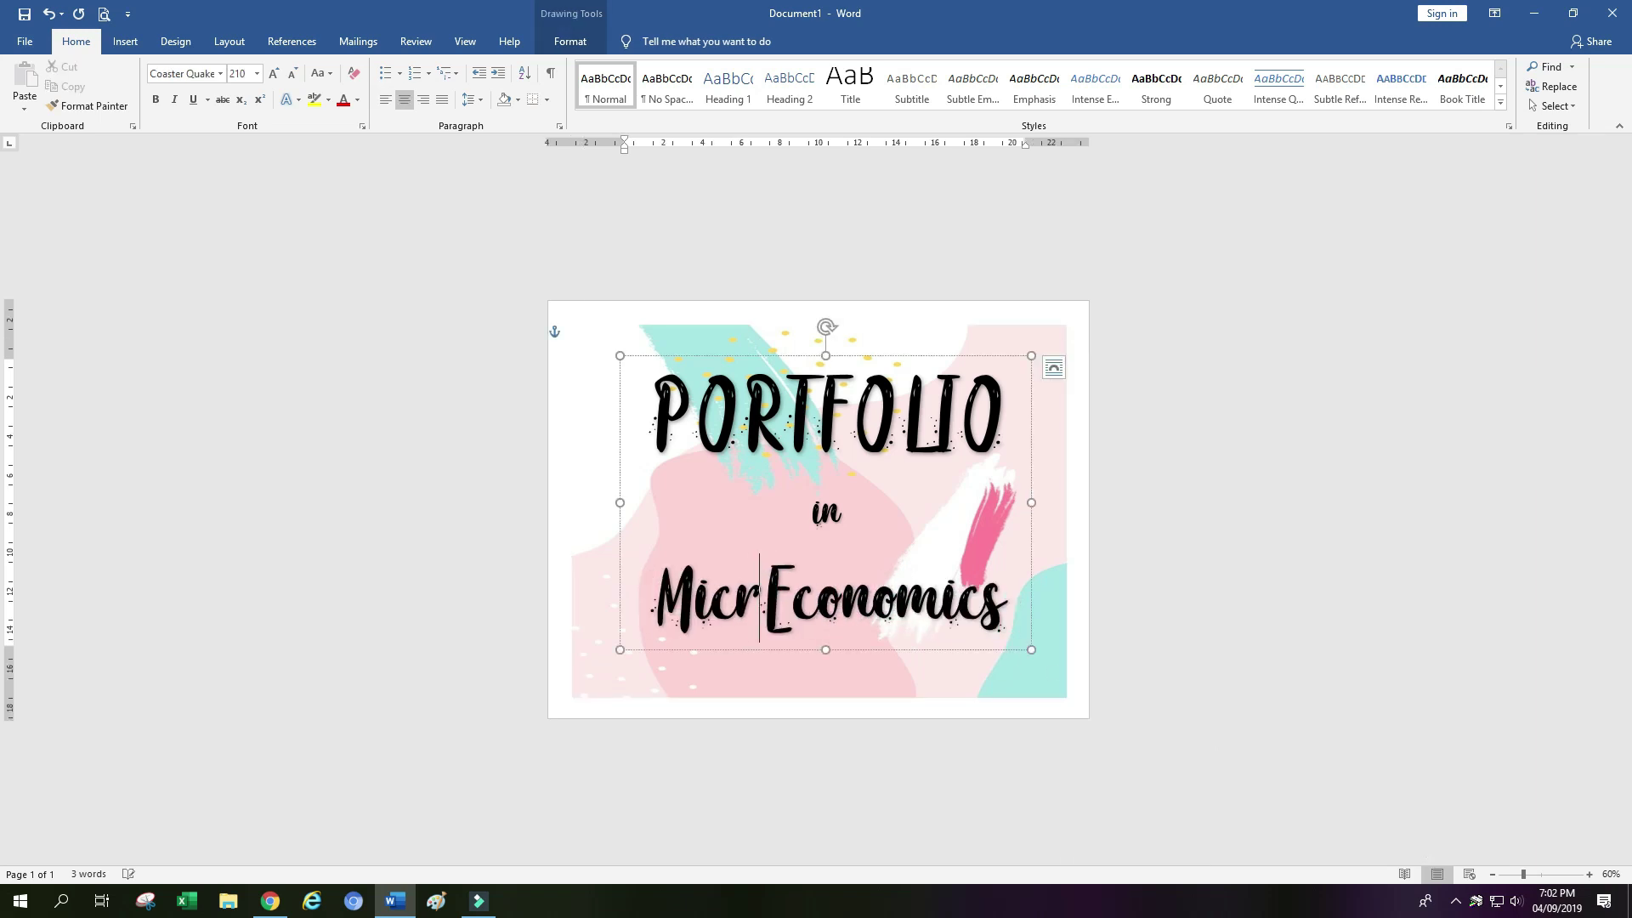
text(o)
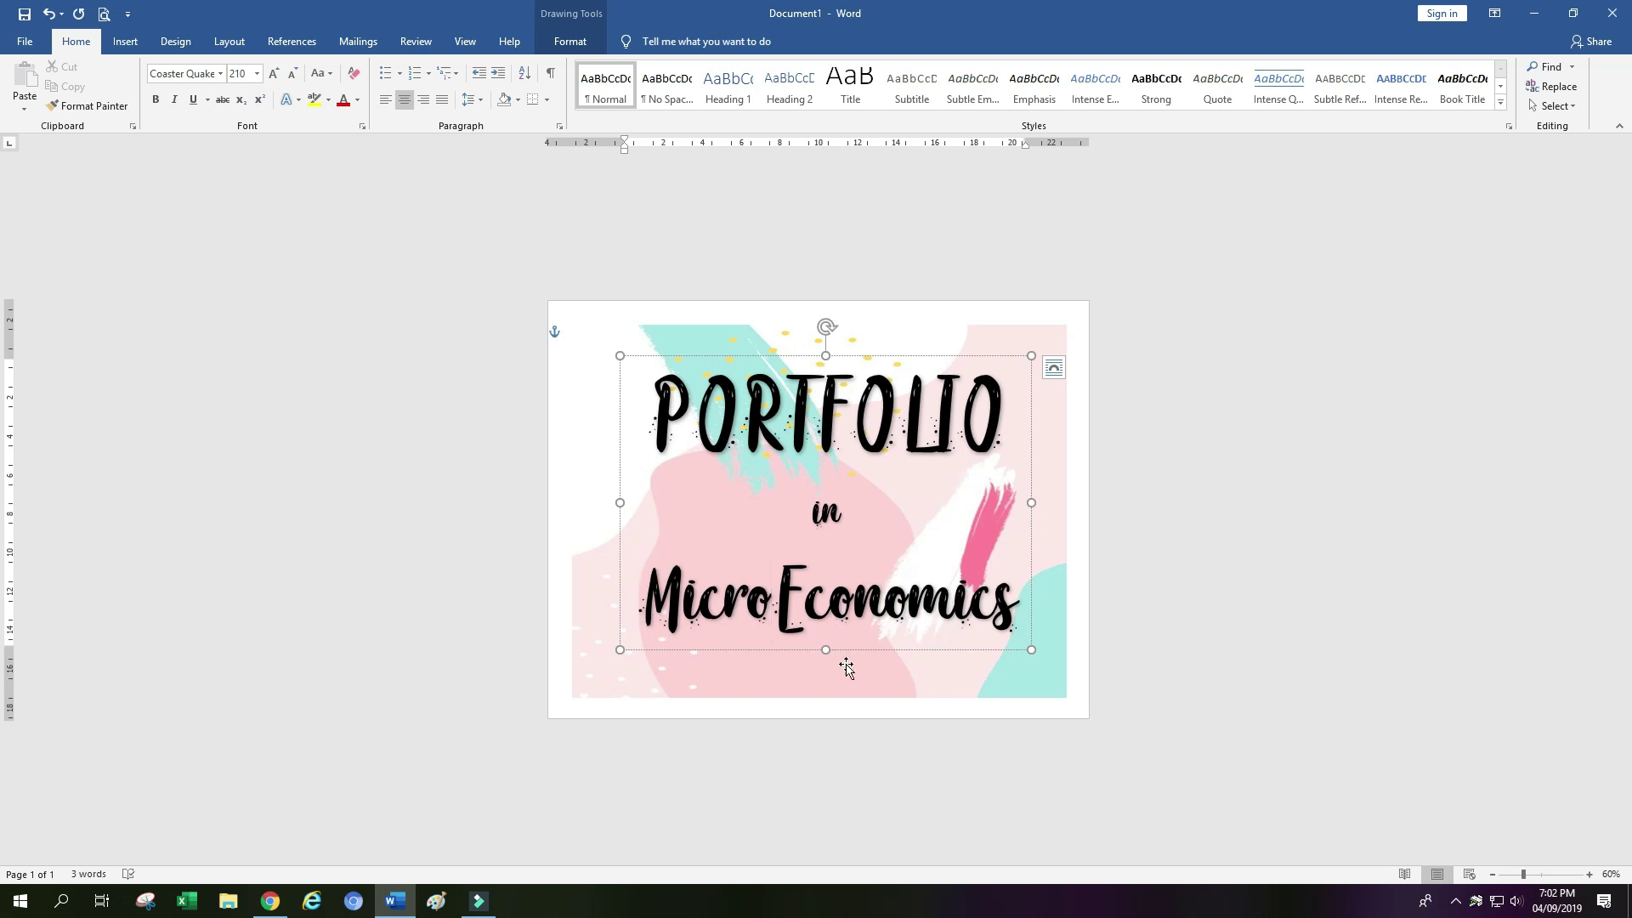
click(894, 540)
click(985, 710)
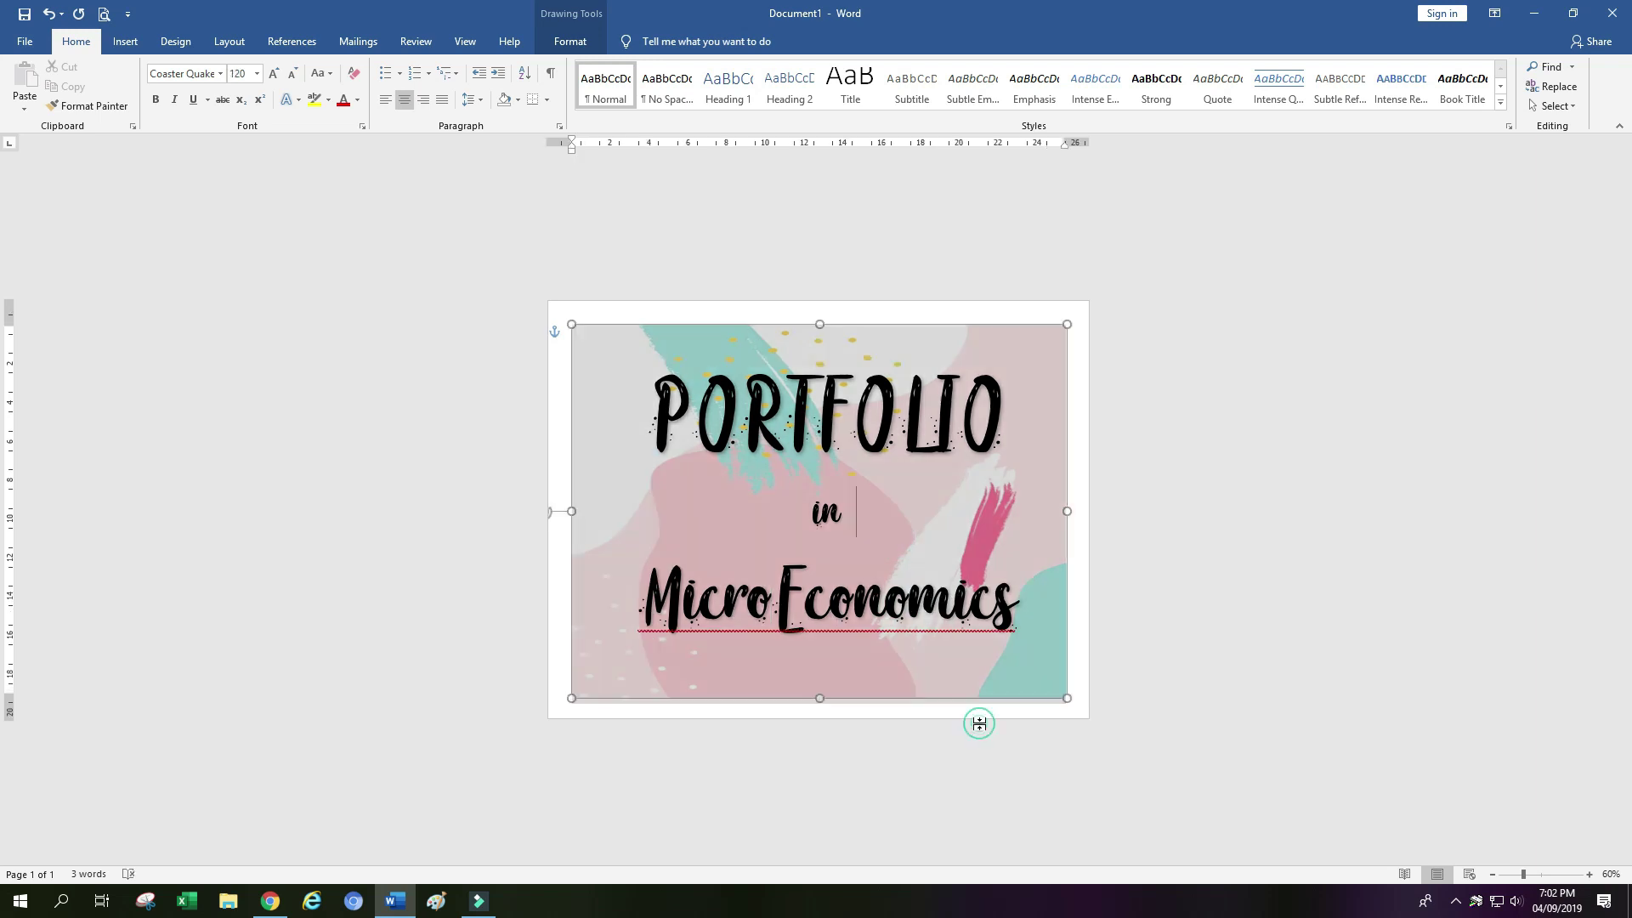
click(1133, 776)
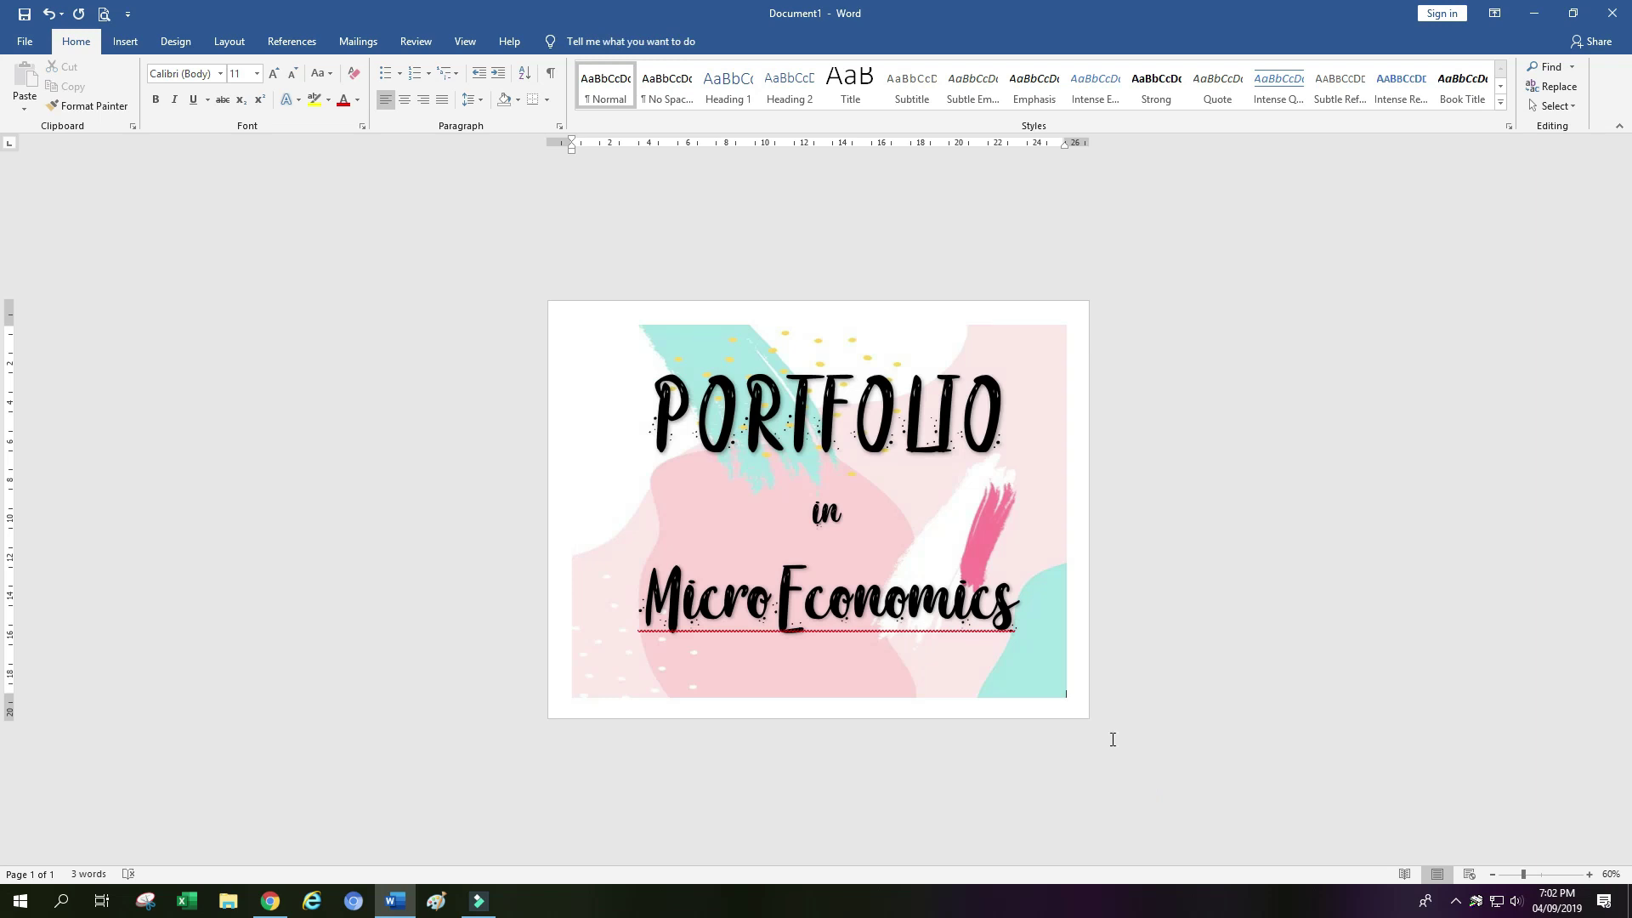
Insert a blank second page after the cover page
click(1544, 876)
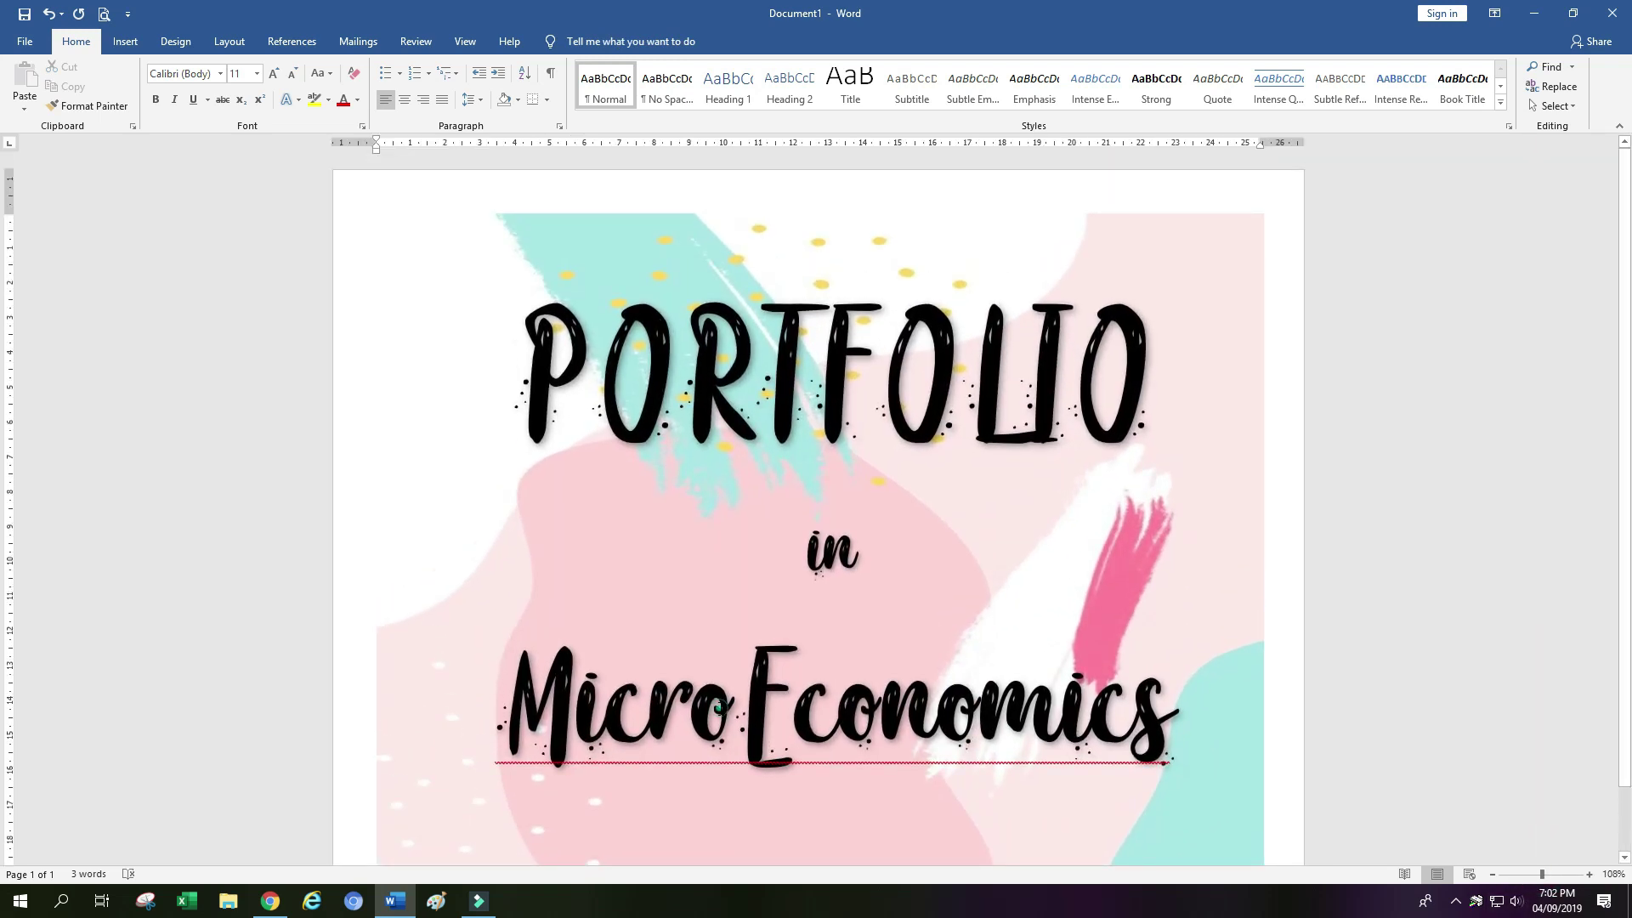
click(718, 706)
scroll(1148, 739, down, 1)
click(1203, 770)
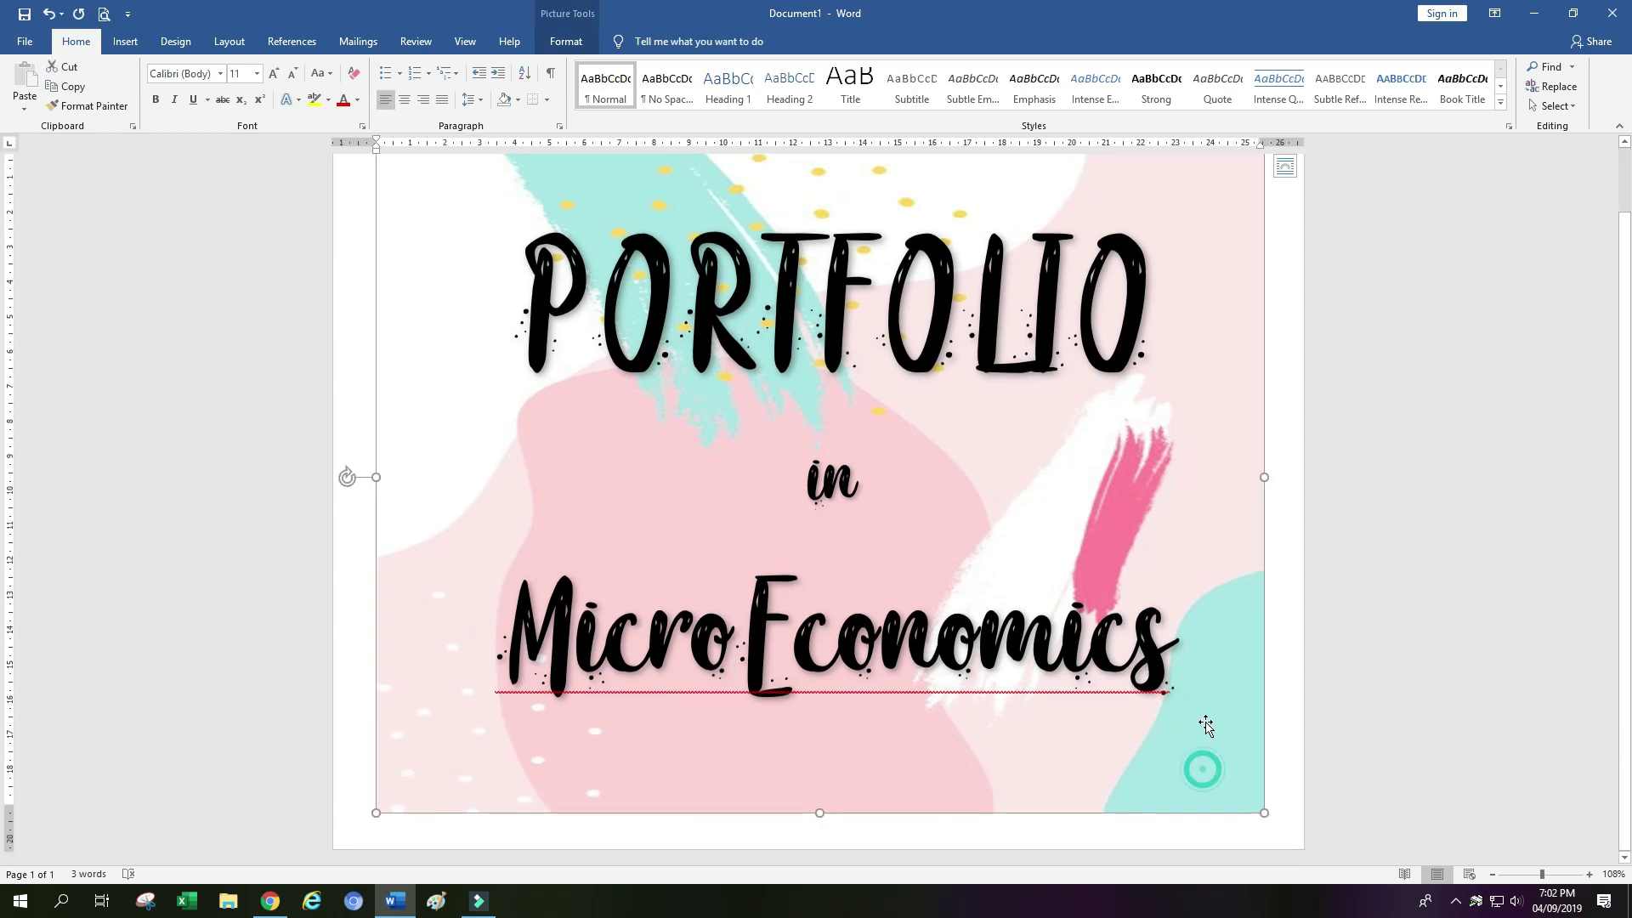
click(125, 42)
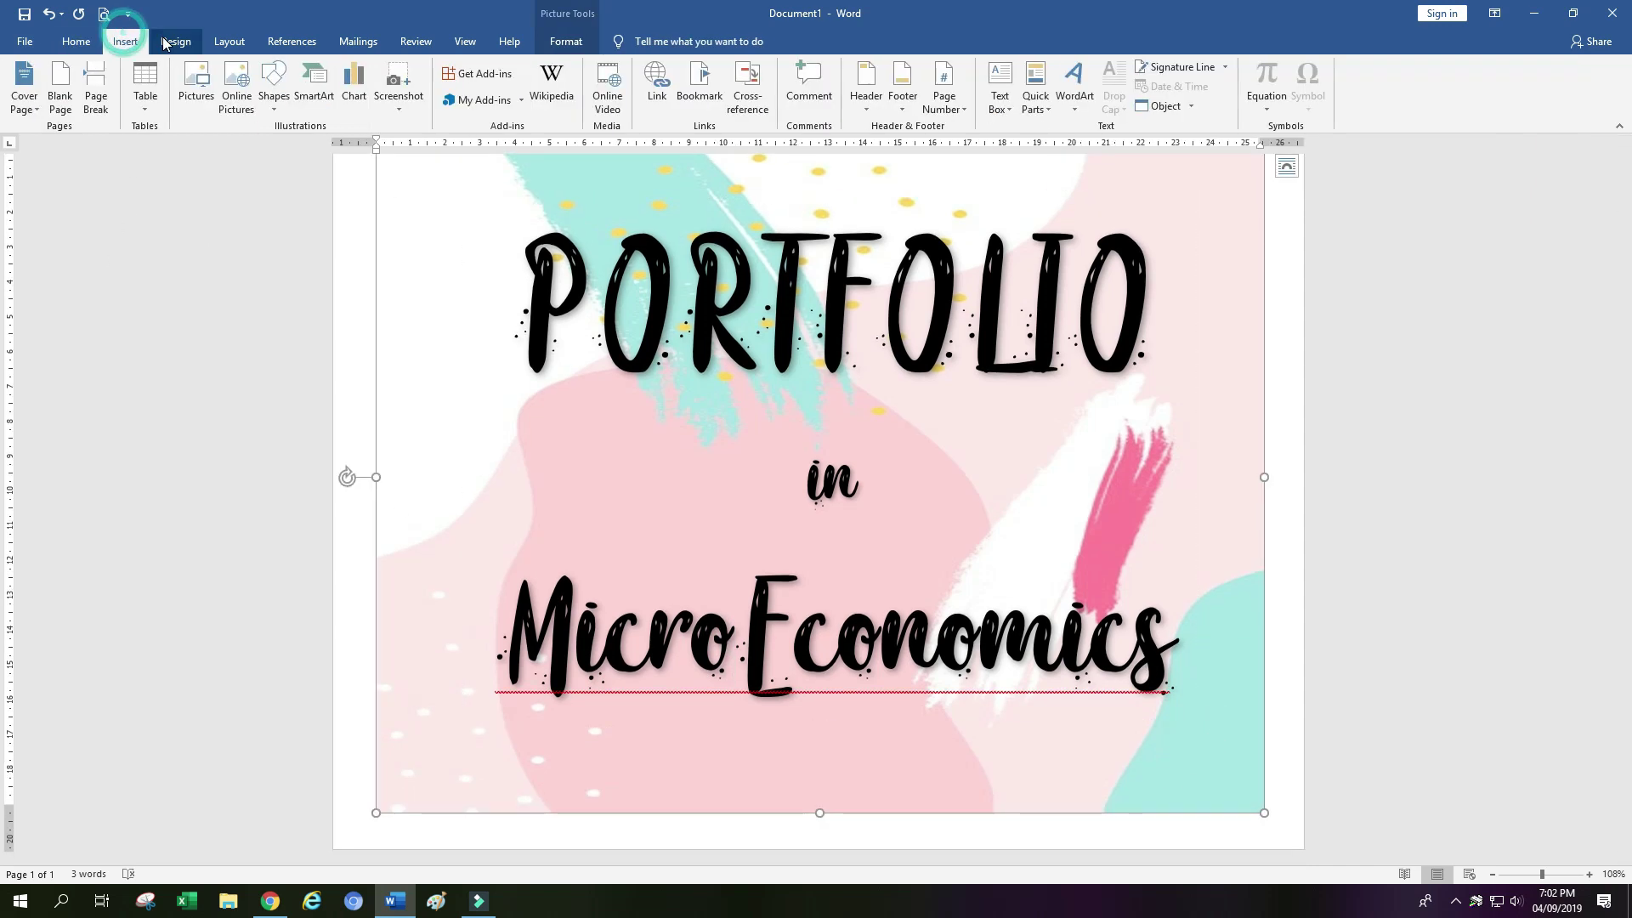
click(62, 82)
scroll(1590, 860, up, 10)
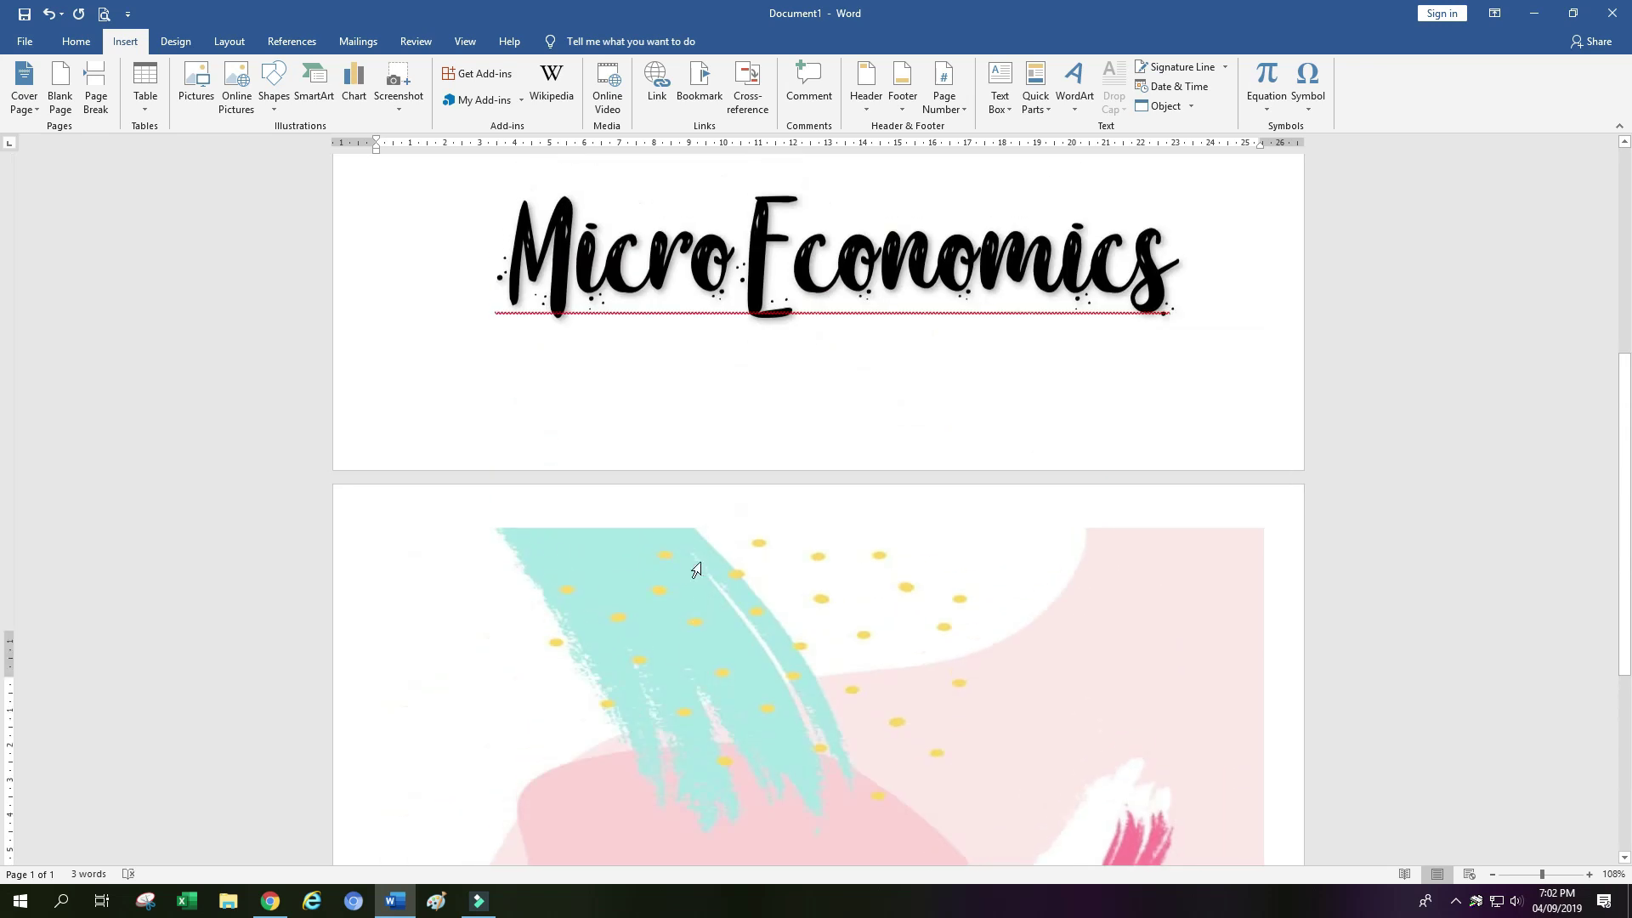
scroll(1590, 860, down, 1)
click(1496, 873)
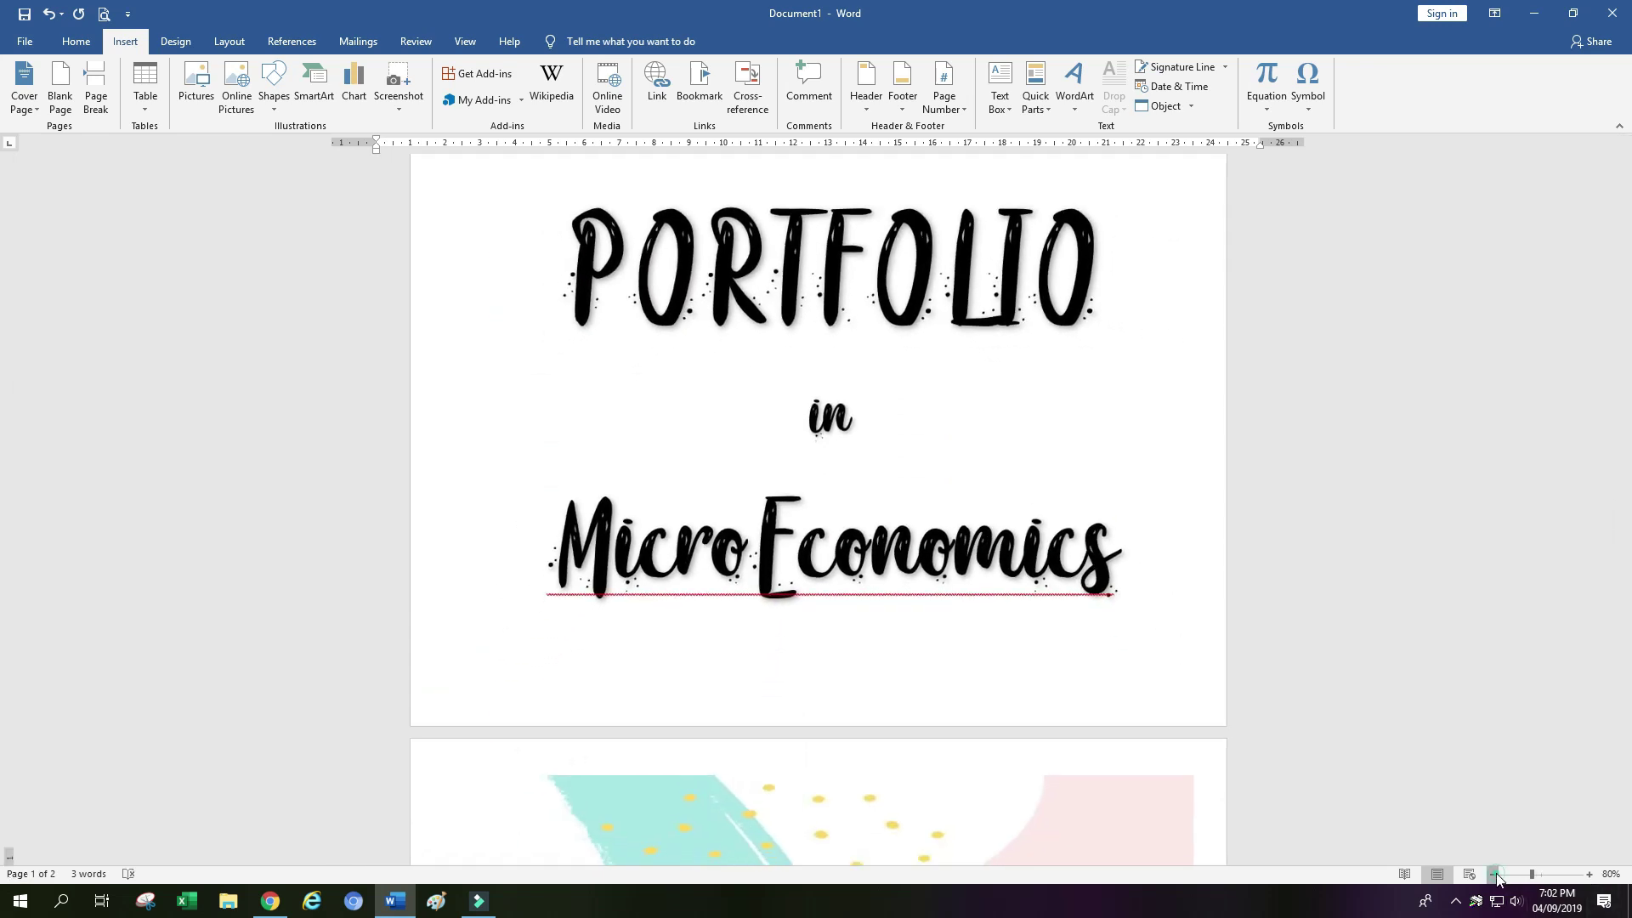
Set the picture's wrapping to Behind Text and move it back under the title on page 1
drag(935, 513, 680, 510)
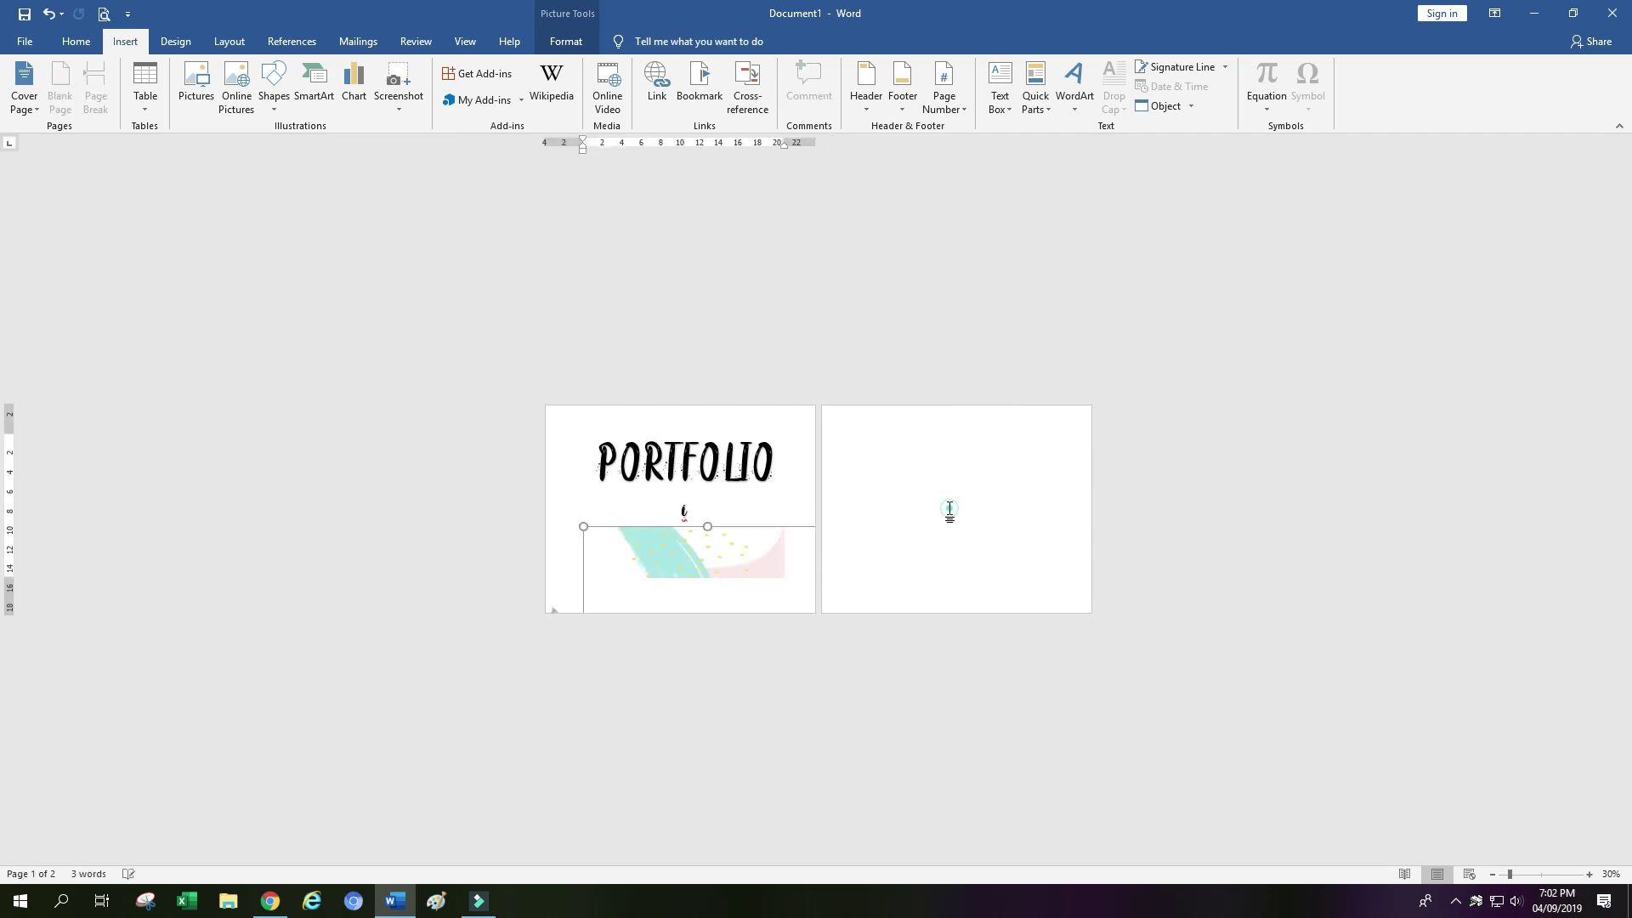
click(706, 554)
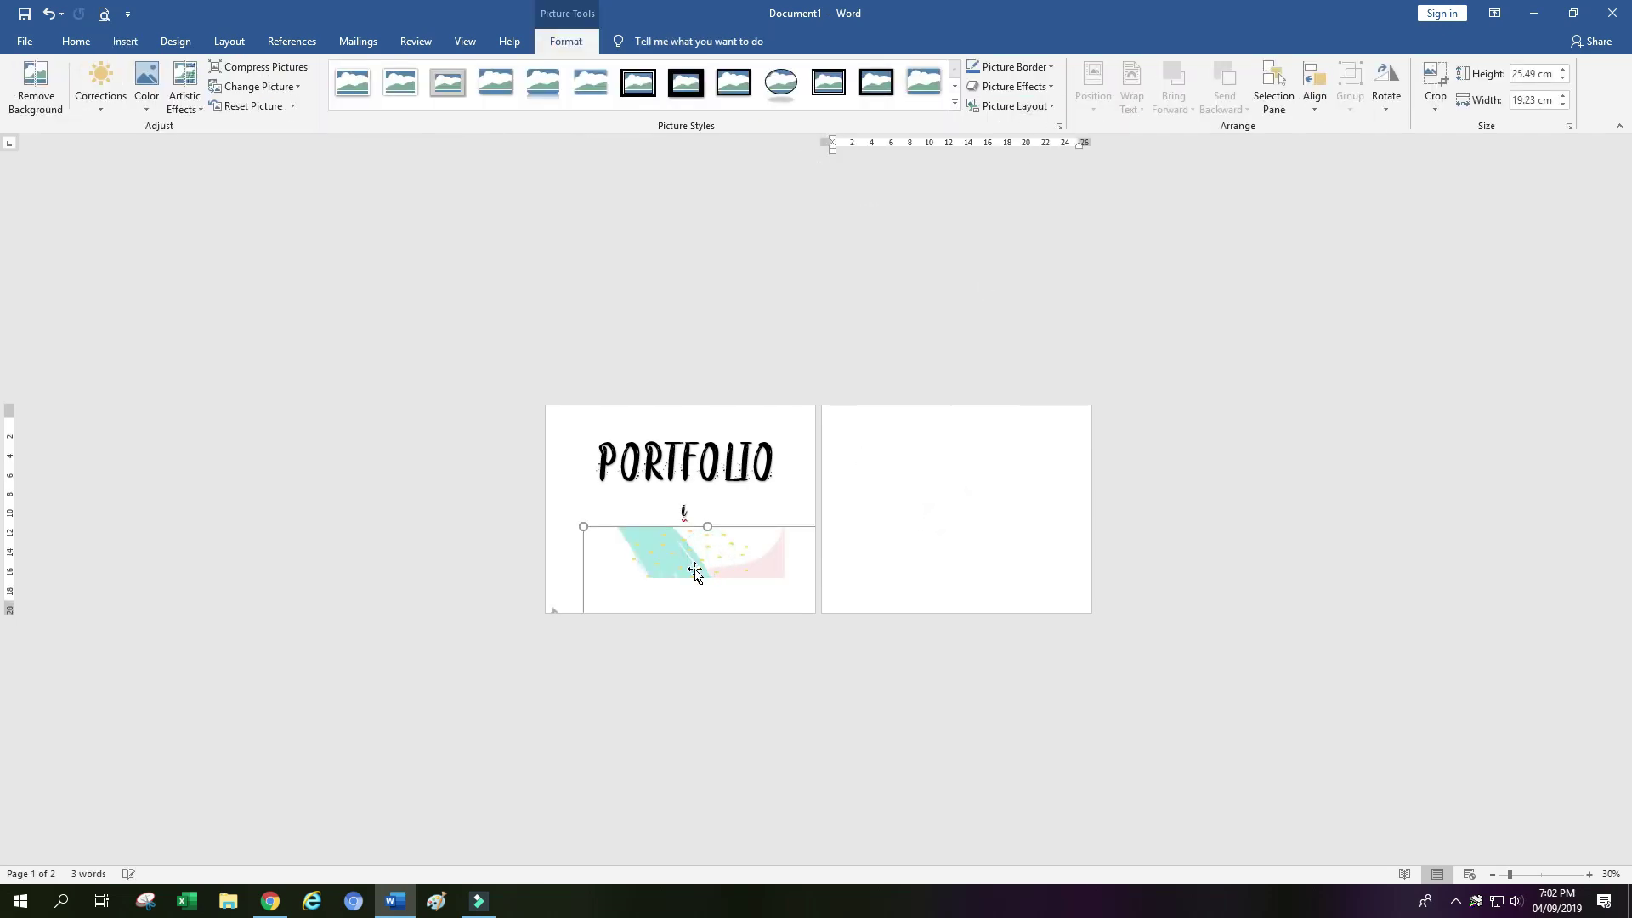
key(ctrl+z)
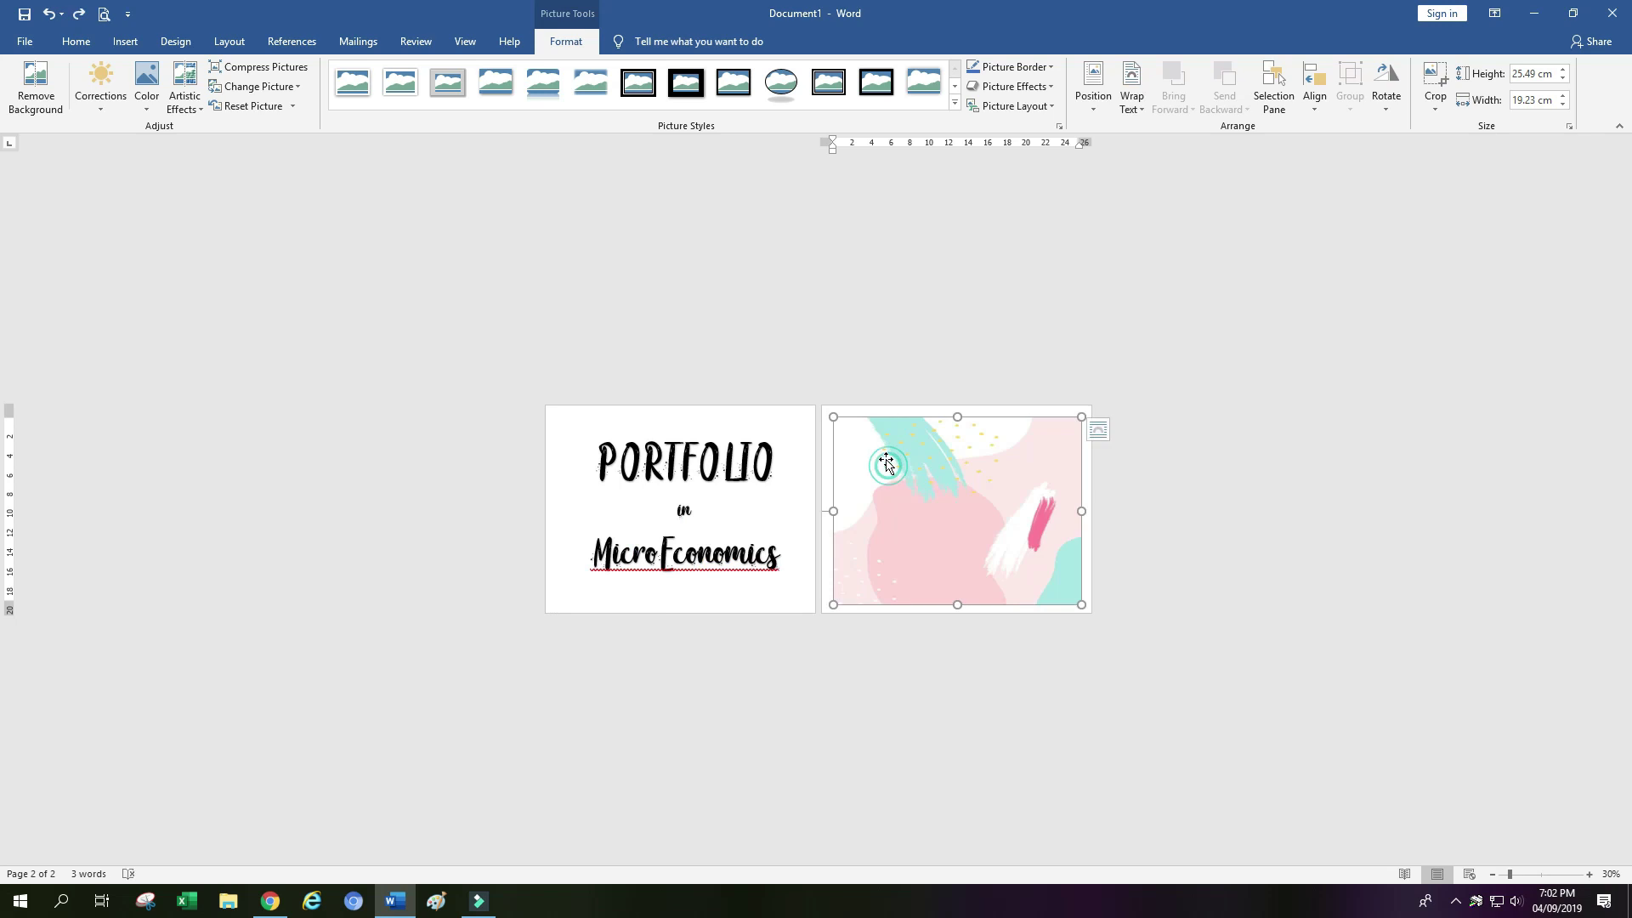
click(1142, 99)
click(1169, 230)
mouse_move(975, 490)
mouse_down()
mouse_move(685, 491)
mouse_move(705, 487)
mouse_up()
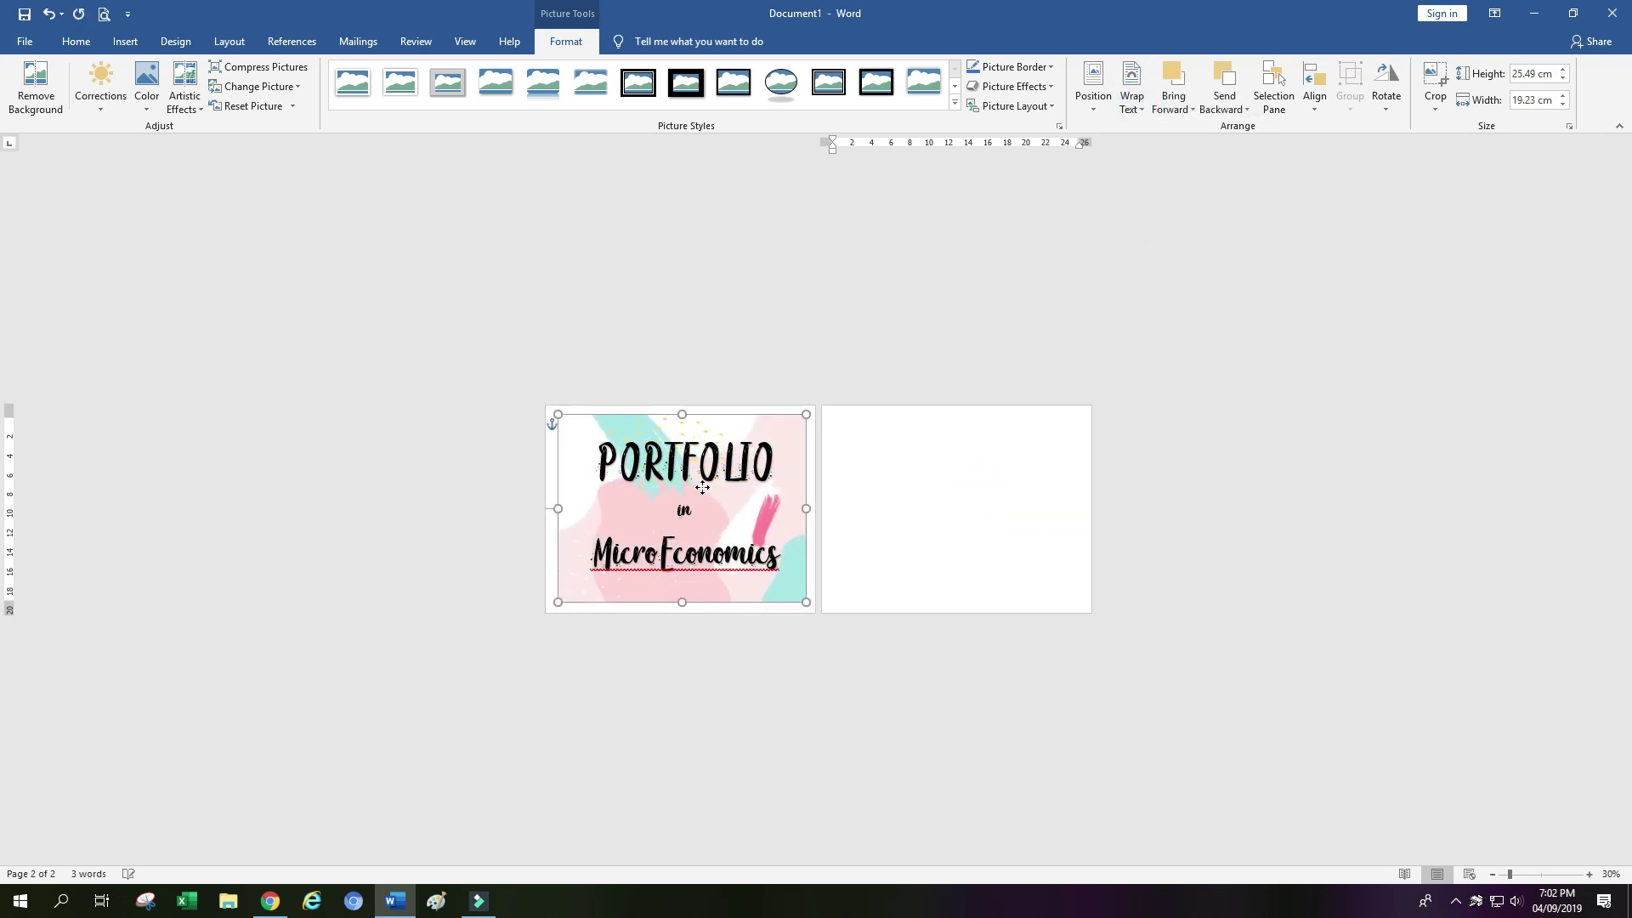
drag(705, 487, 705, 491)
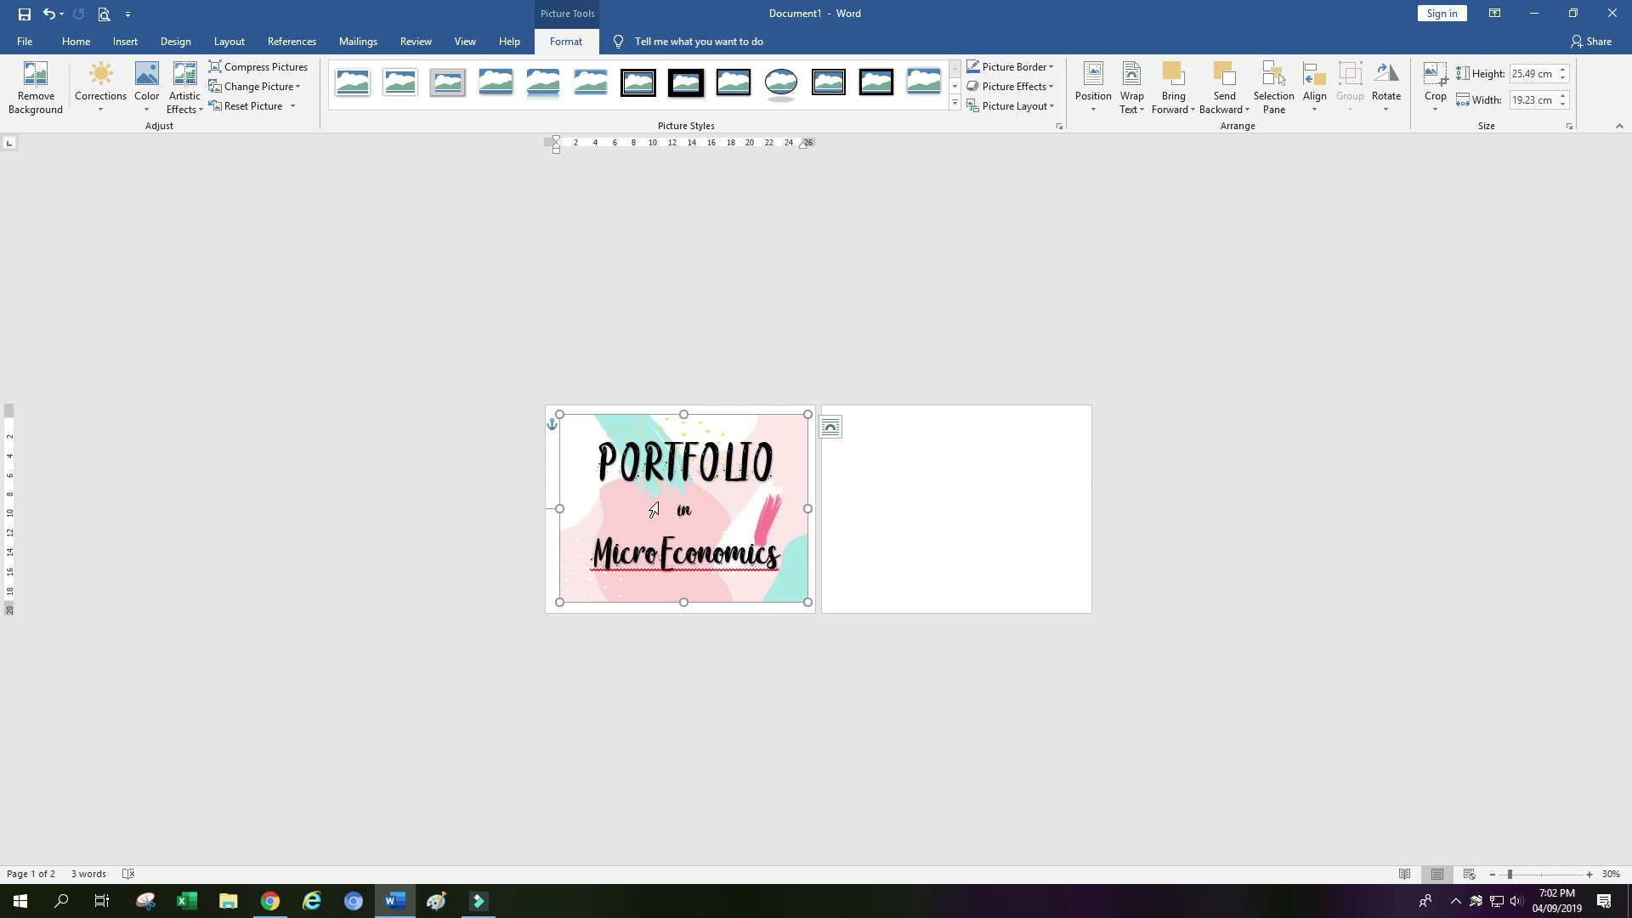
click(1532, 875)
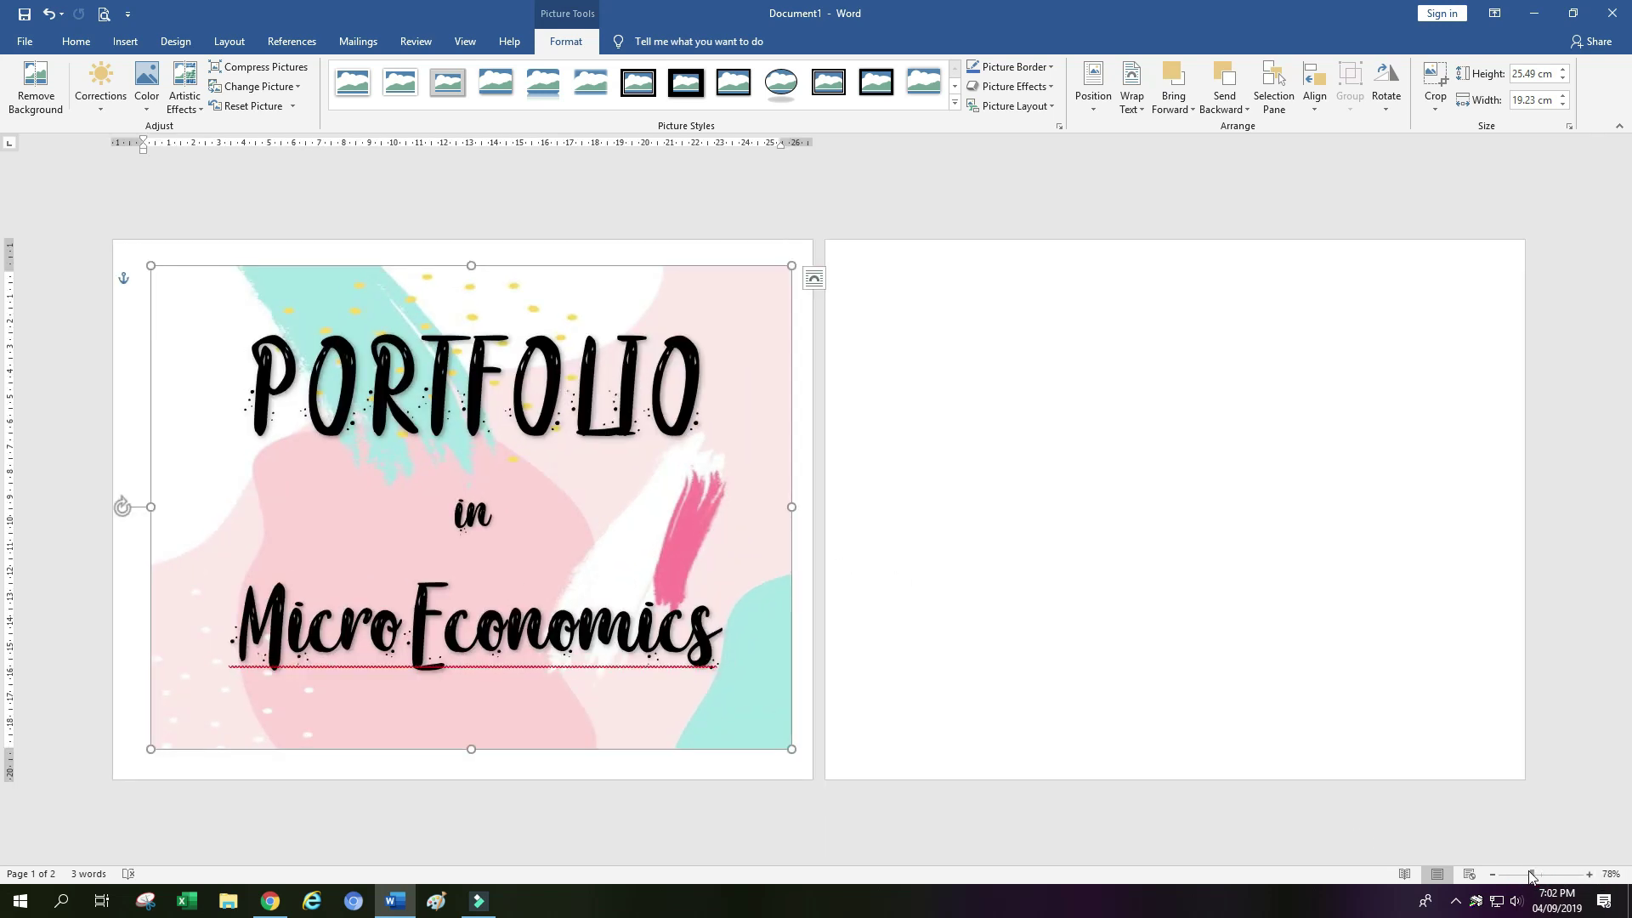
click(320, 391)
Delete the 'in' and 'MicroEconomics' lines and shrink the title box to fit PORTFOLIO
click(465, 518)
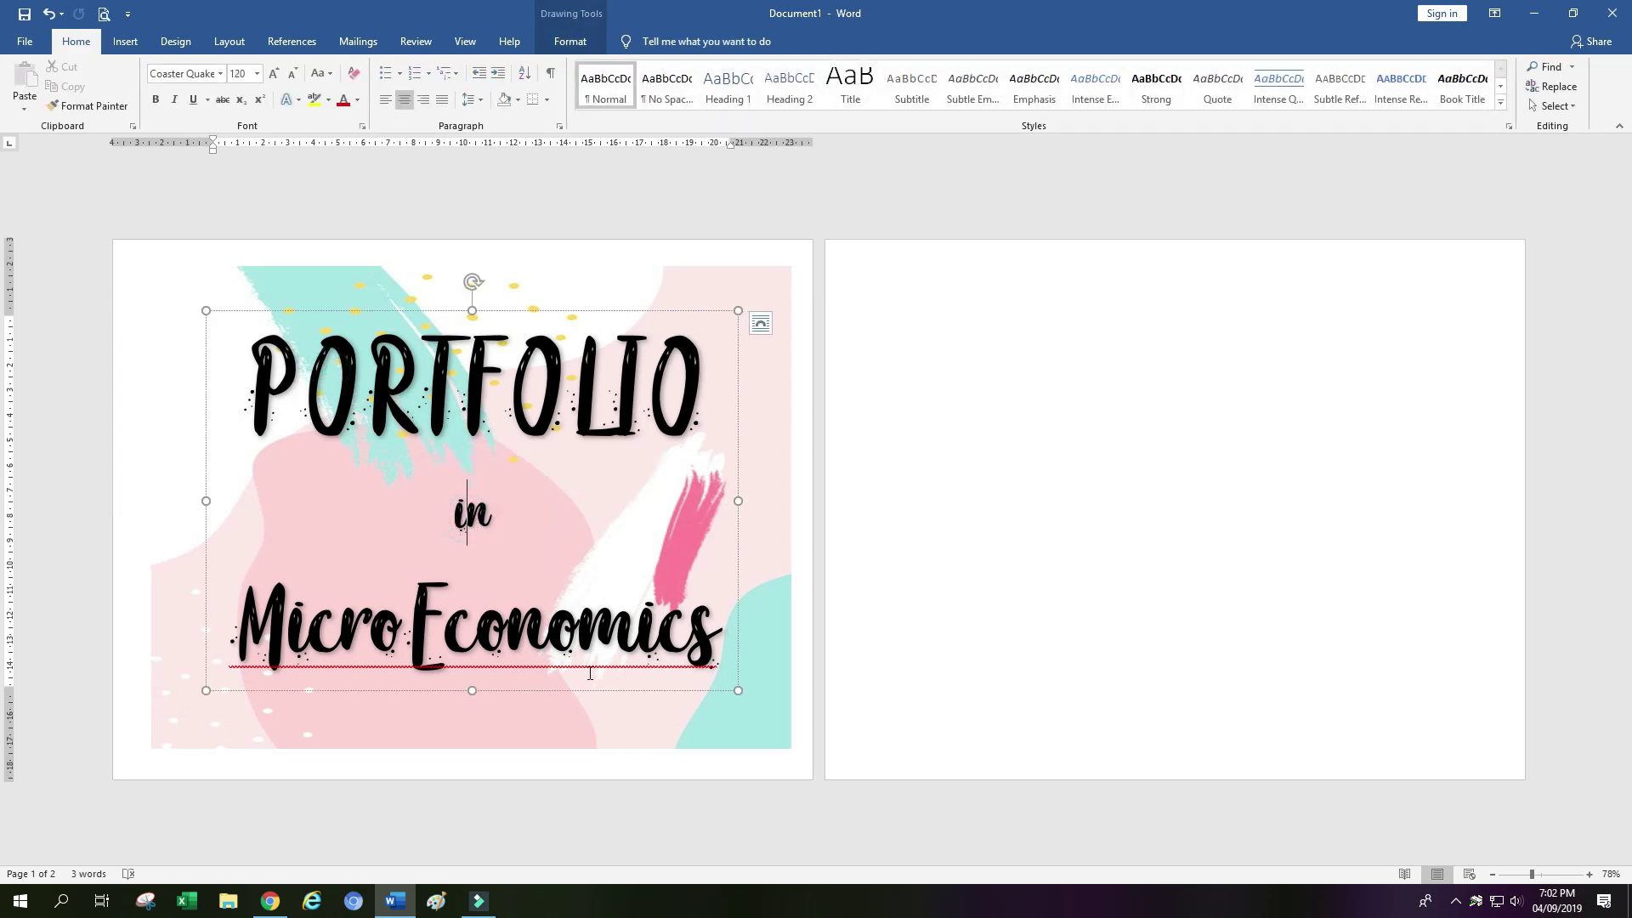
drag(473, 692, 492, 453)
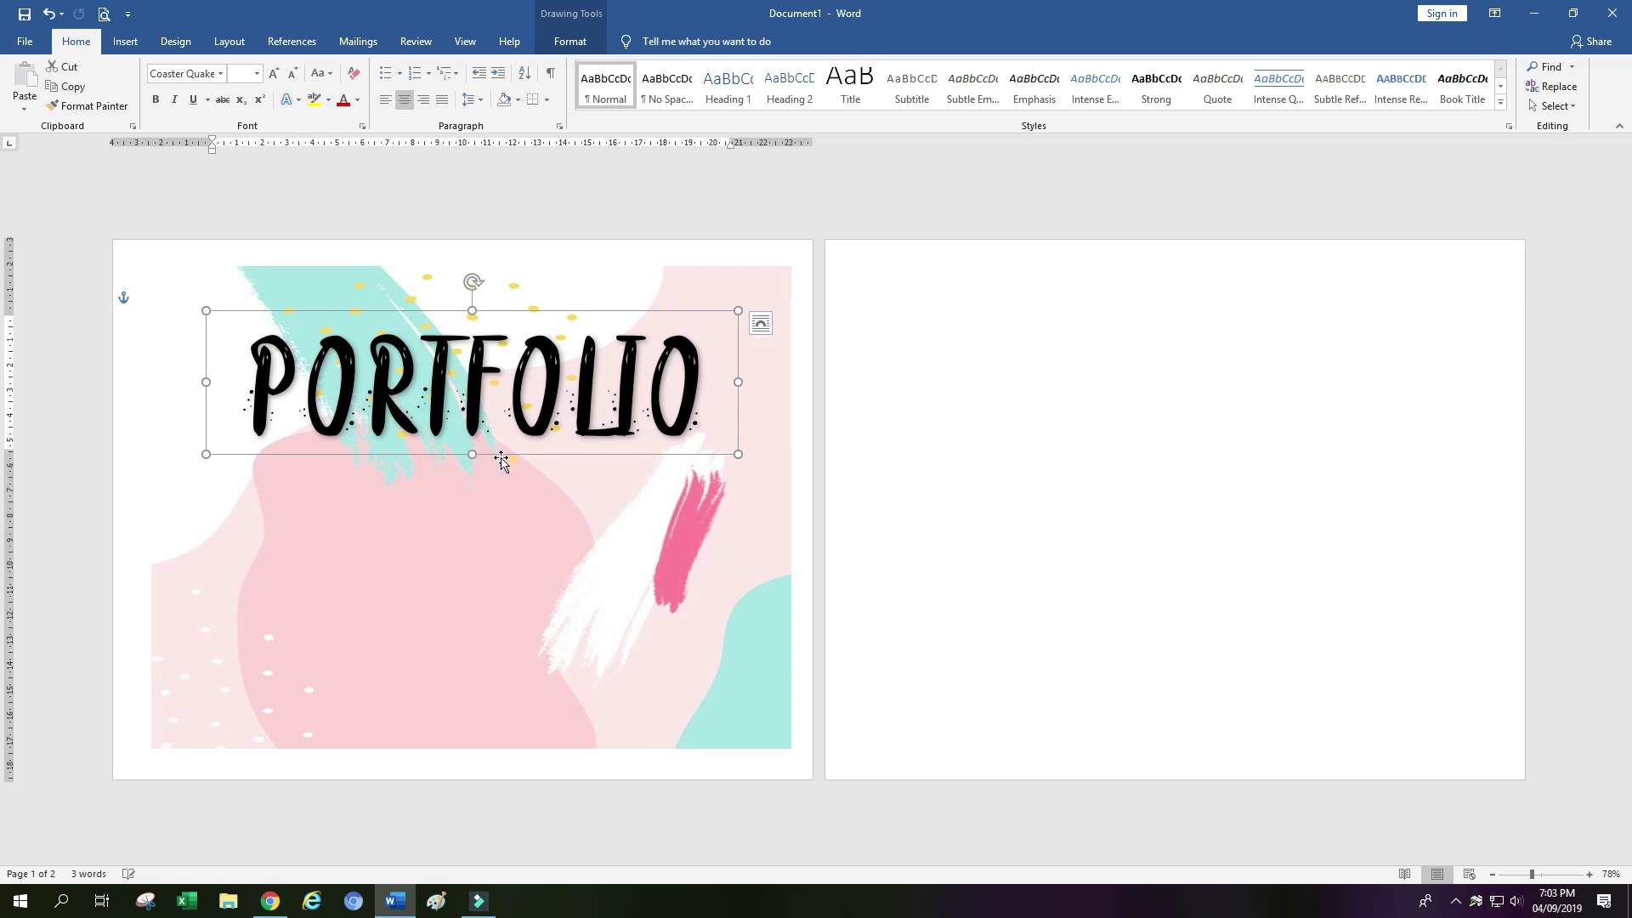
drag(497, 312, 496, 287)
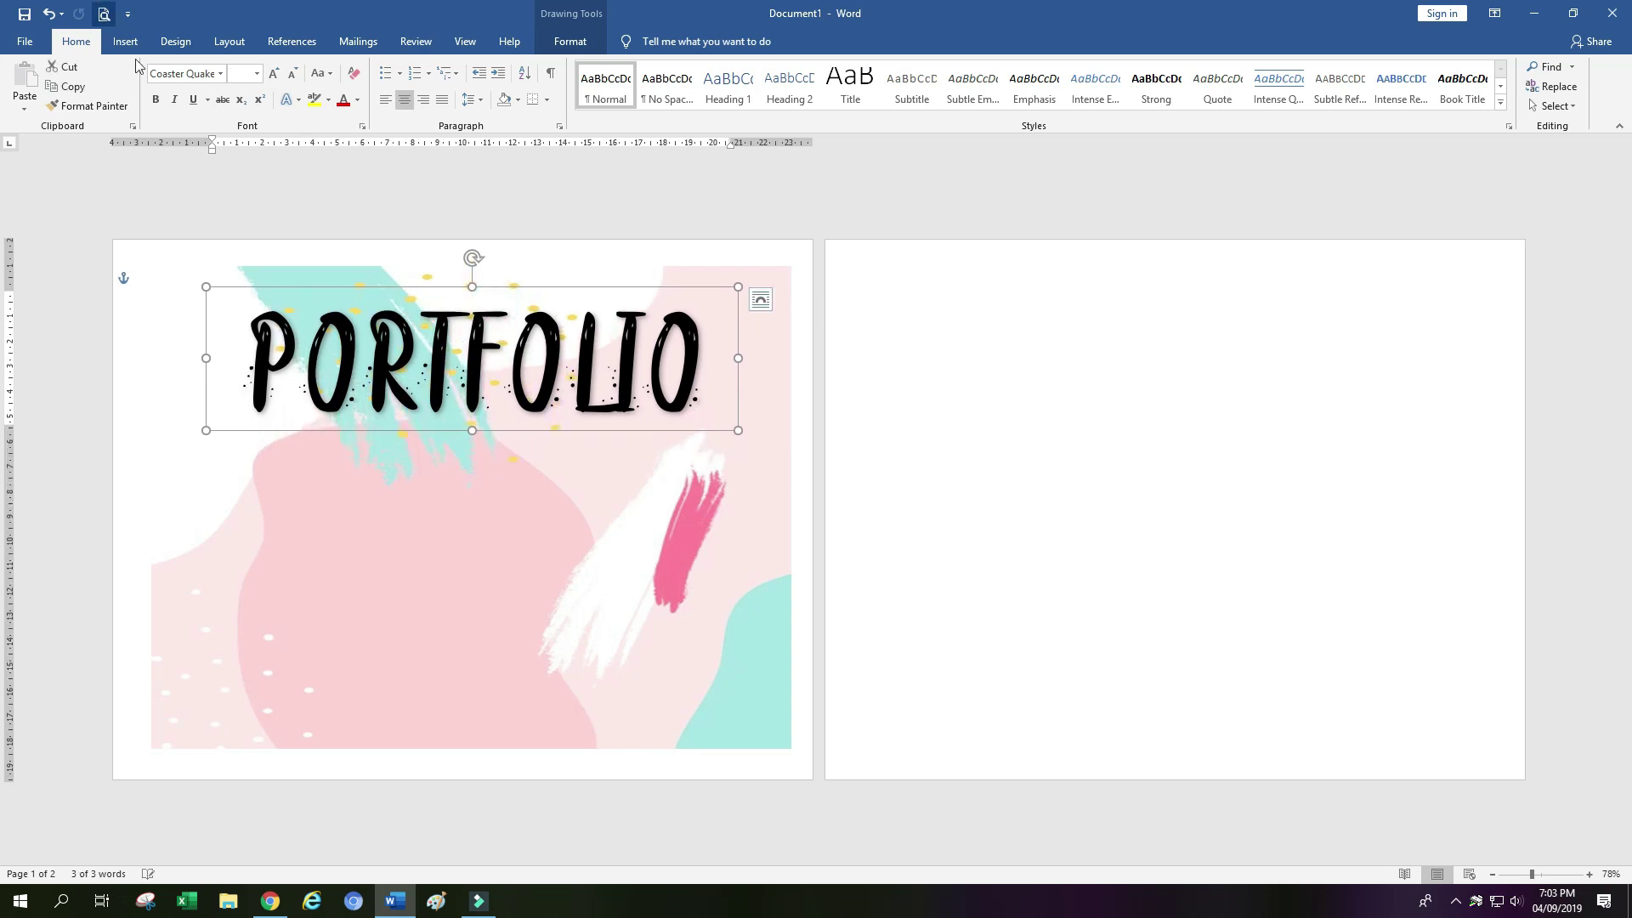
drag(473, 431, 473, 729)
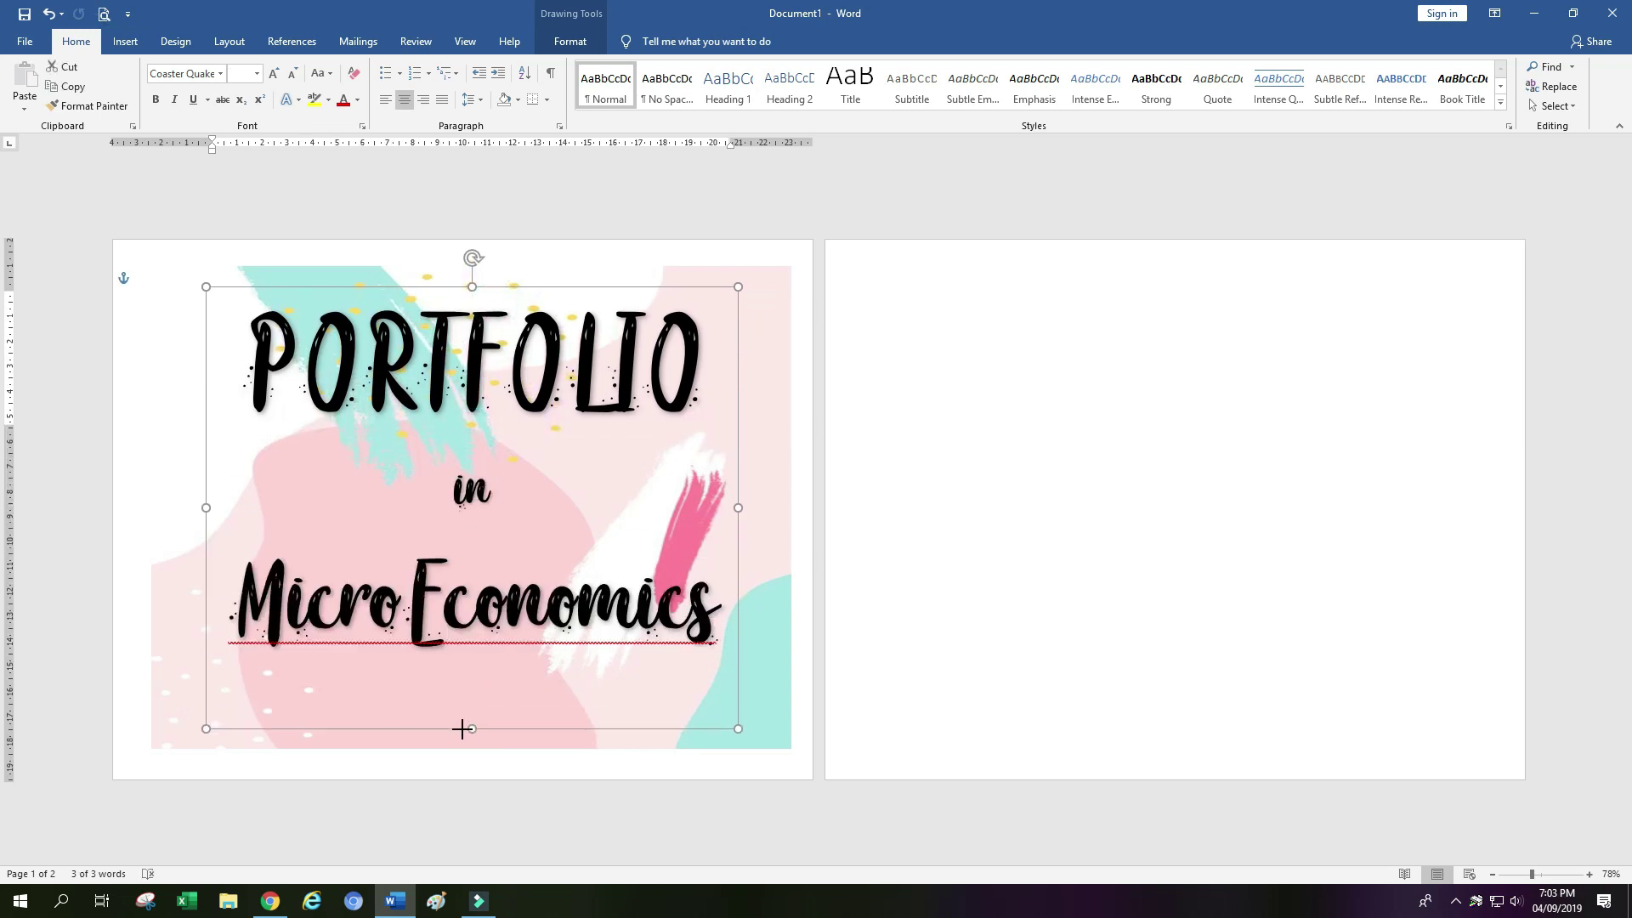
drag(573, 554, 694, 636)
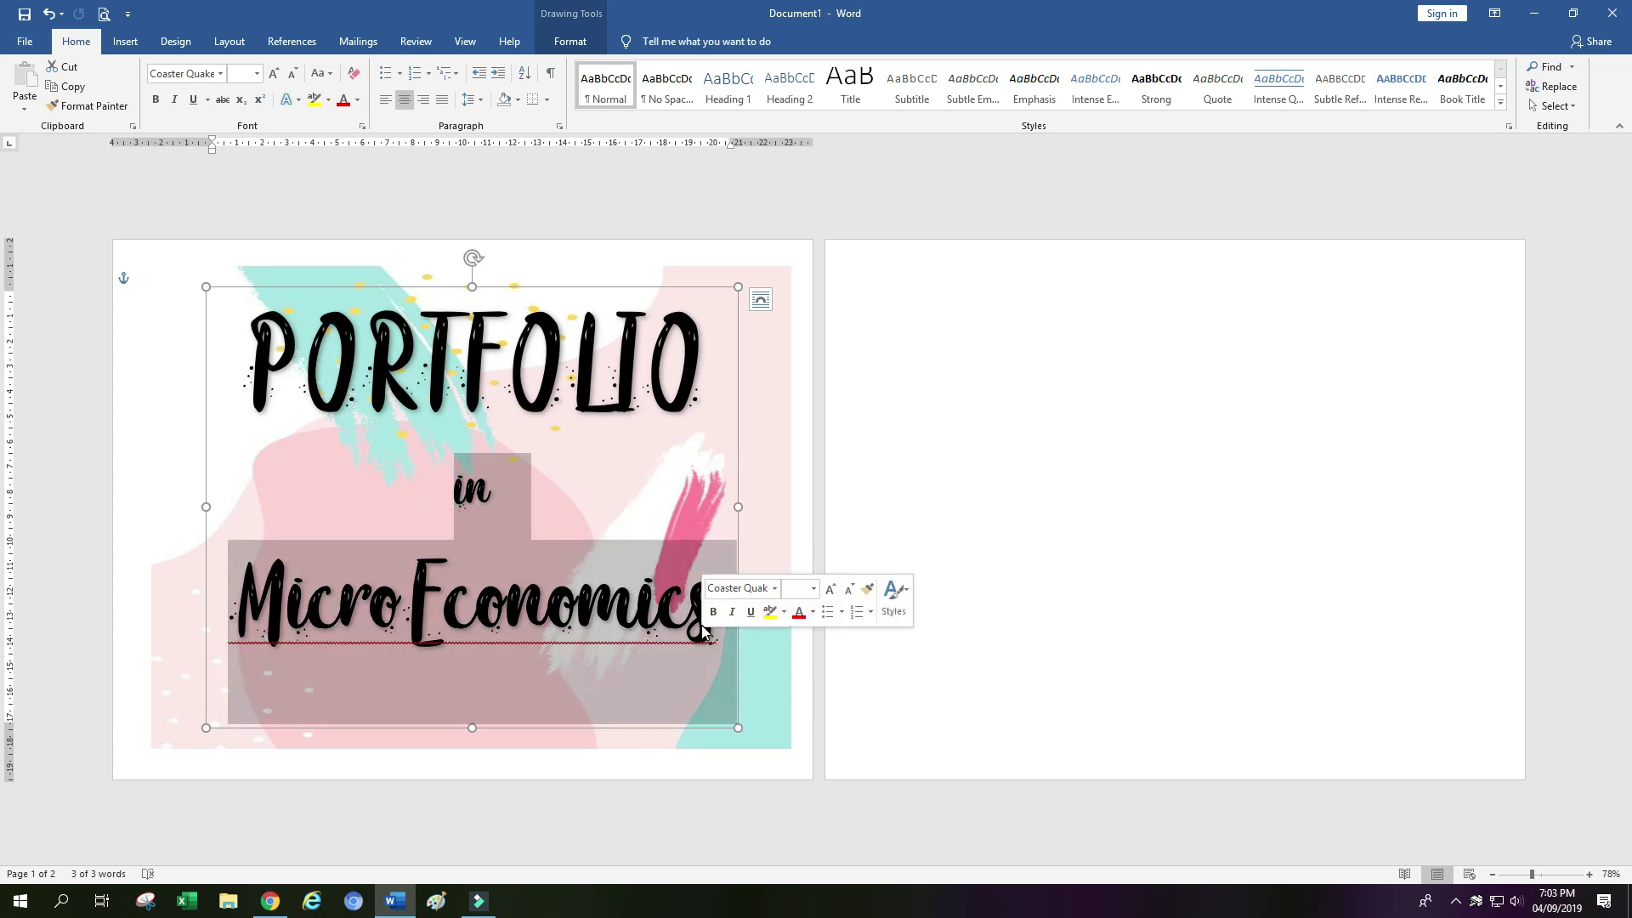
key(Delete)
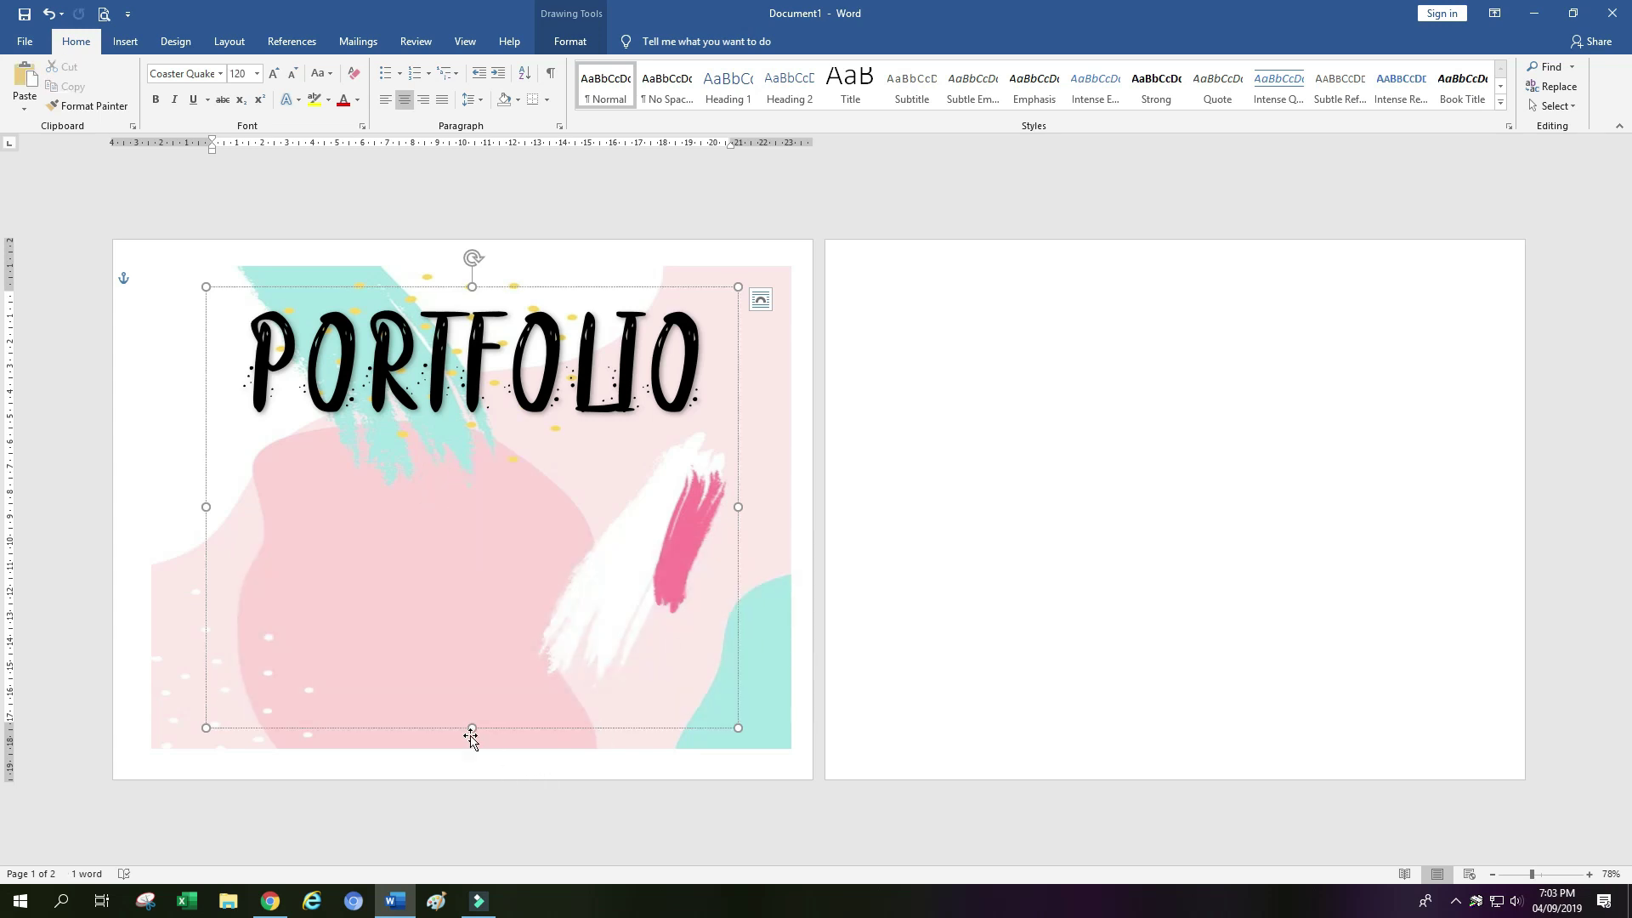
drag(469, 680, 470, 423)
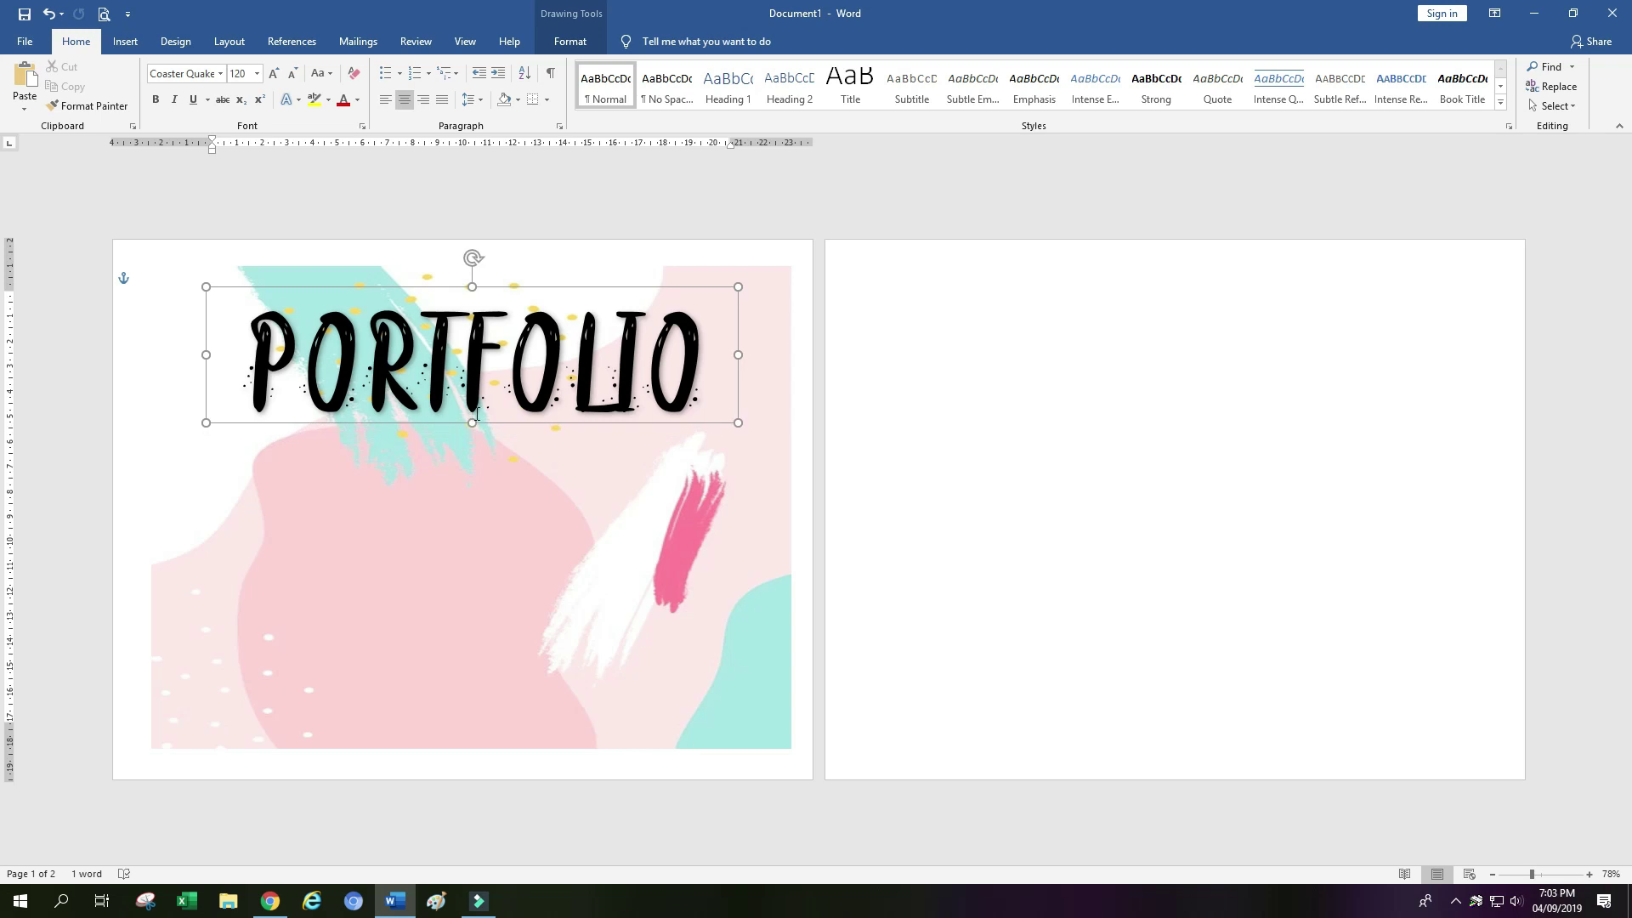
Insert a WordArt in the first, plain black style
click(125, 41)
click(1075, 85)
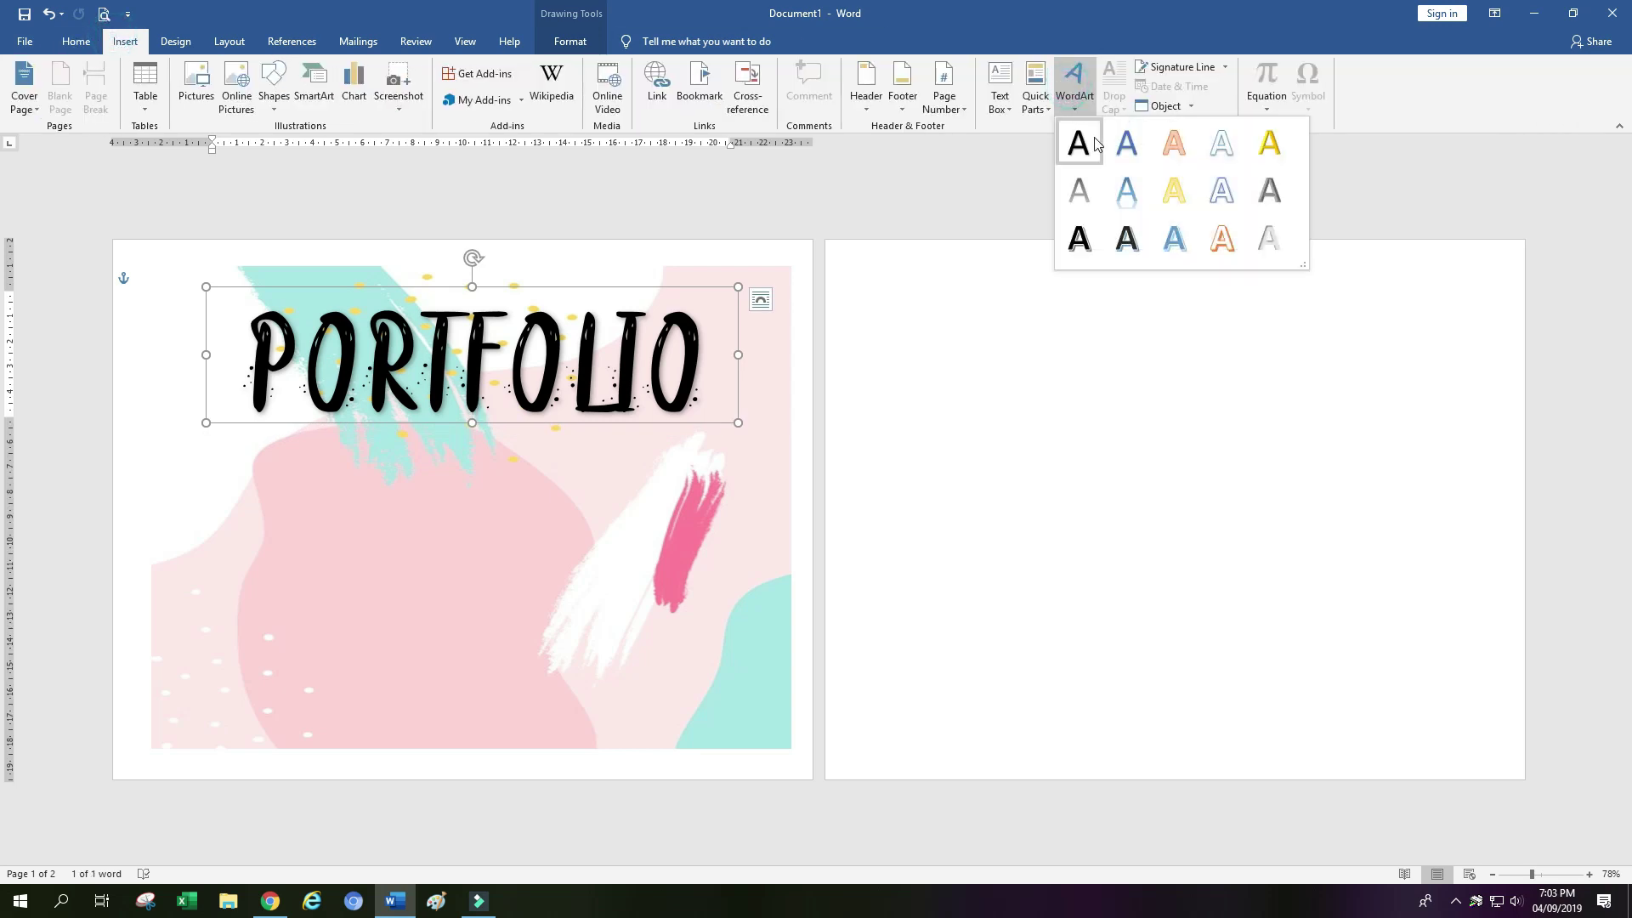
click(1091, 147)
Delete the small duplicate PORTFOLIO WordArt text
click(227, 312)
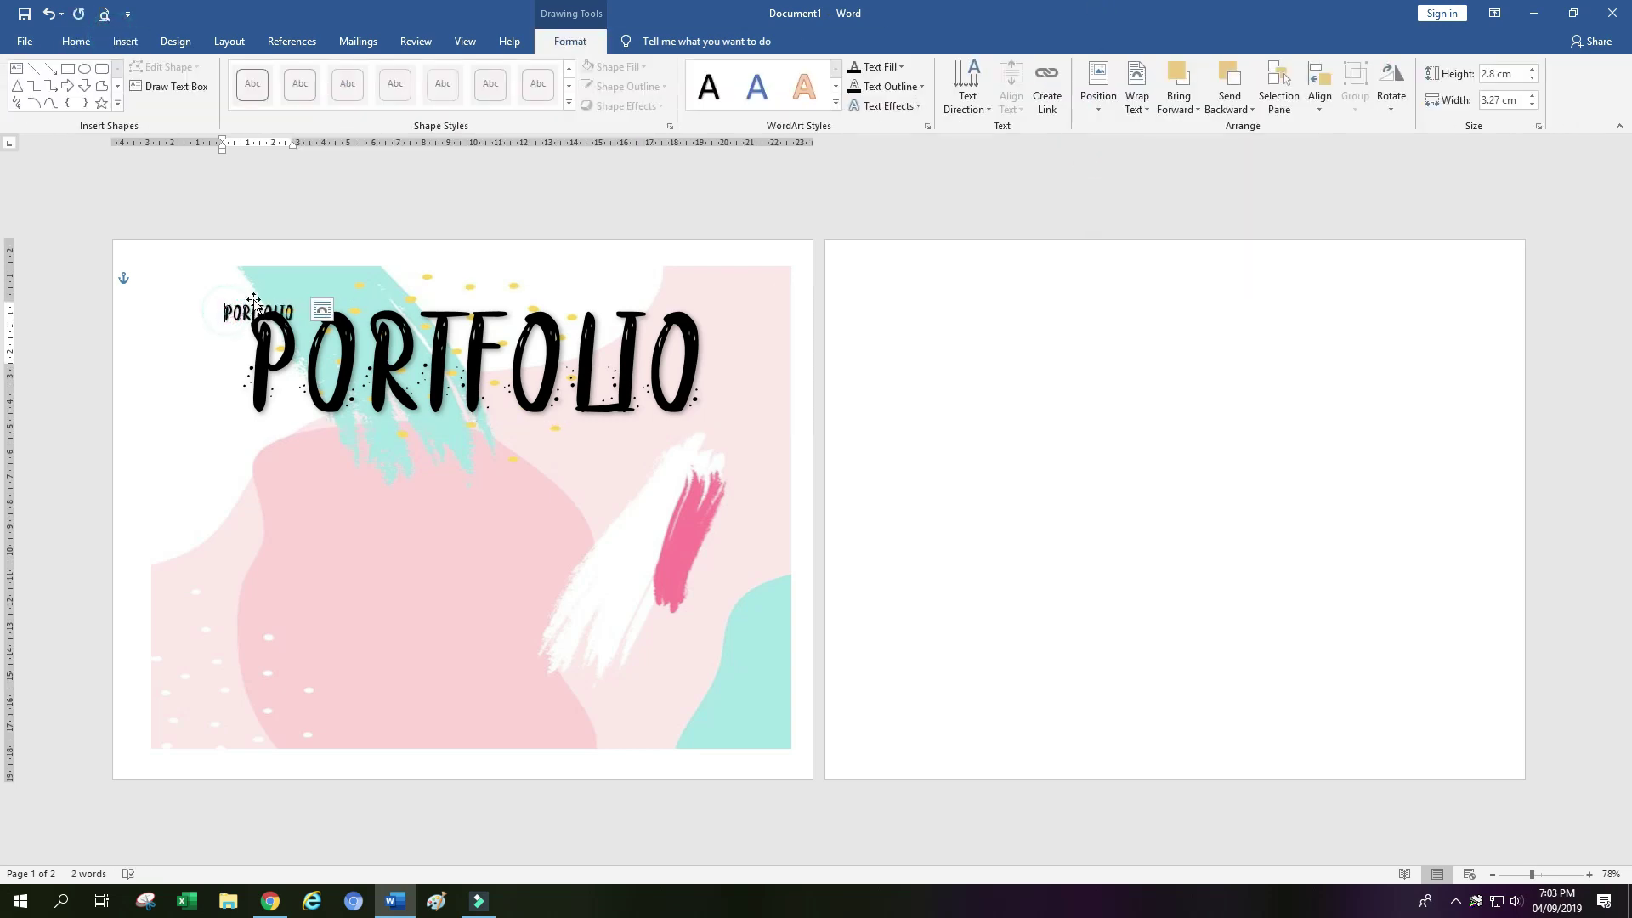
click(243, 312)
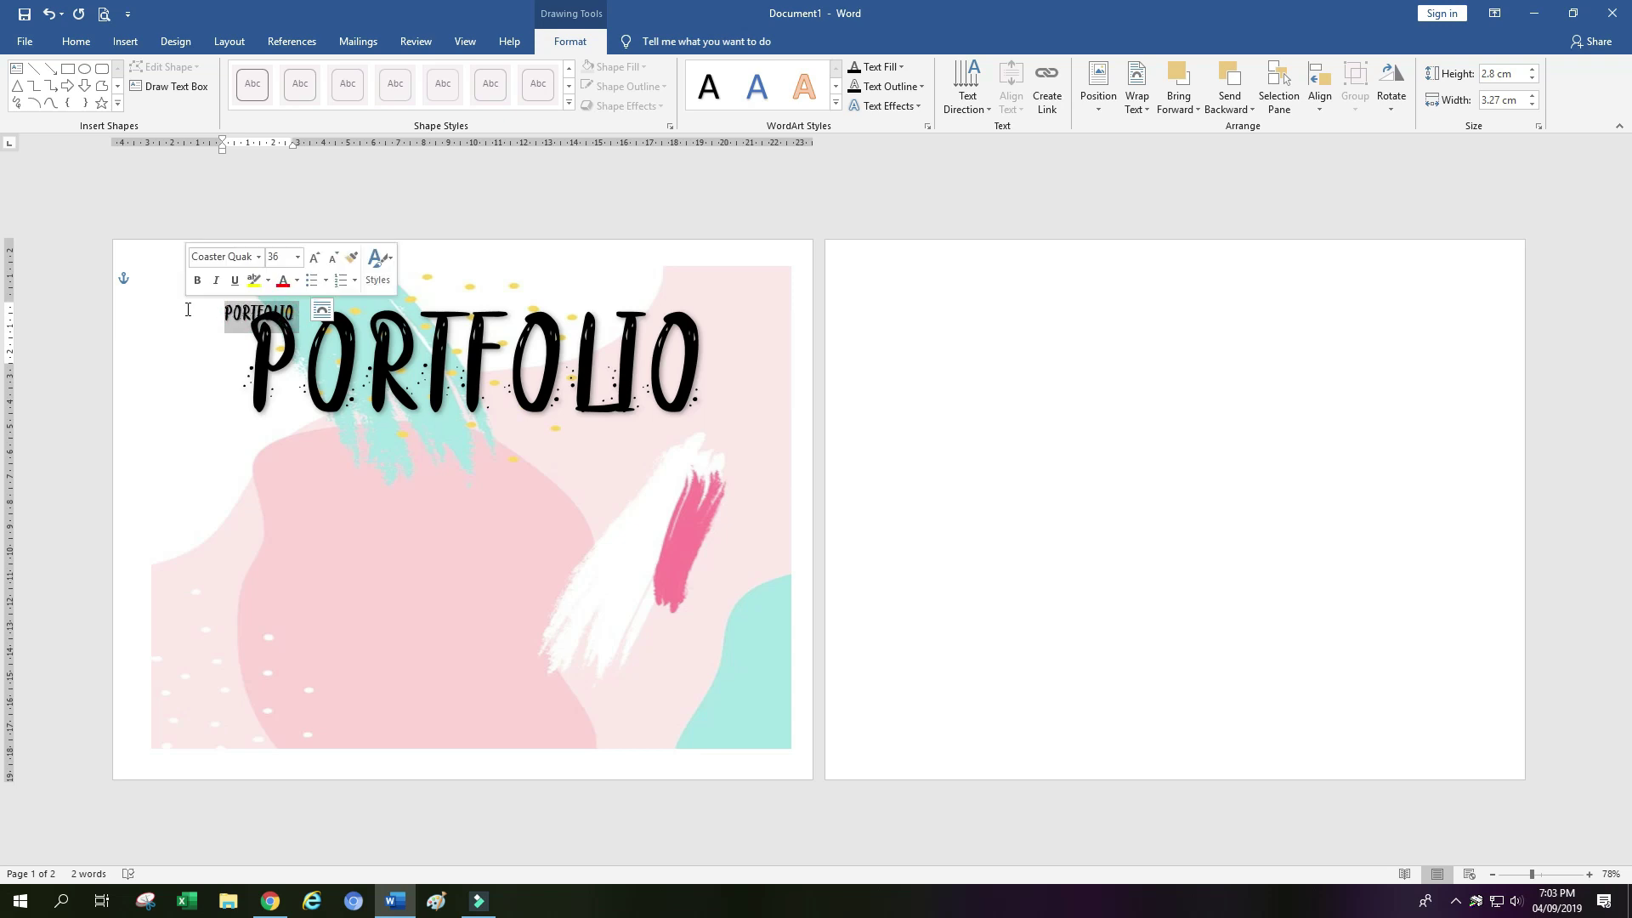
key(BackSpace)
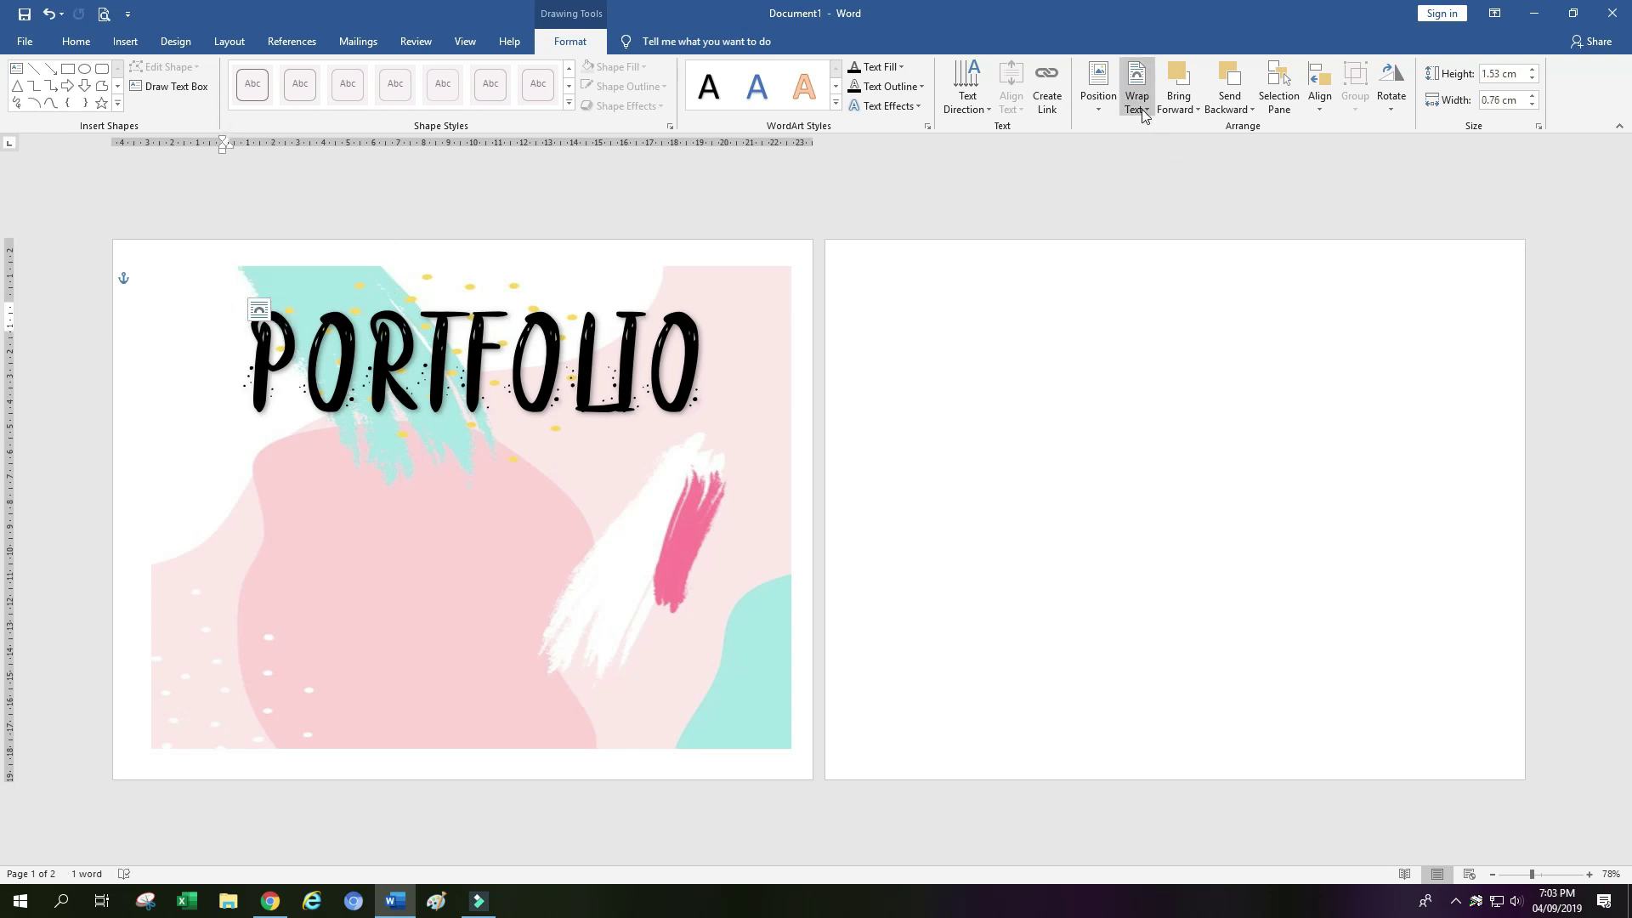
Add a new plain WordArt below PORTFOLIO reading 'in'
click(88, 50)
click(125, 42)
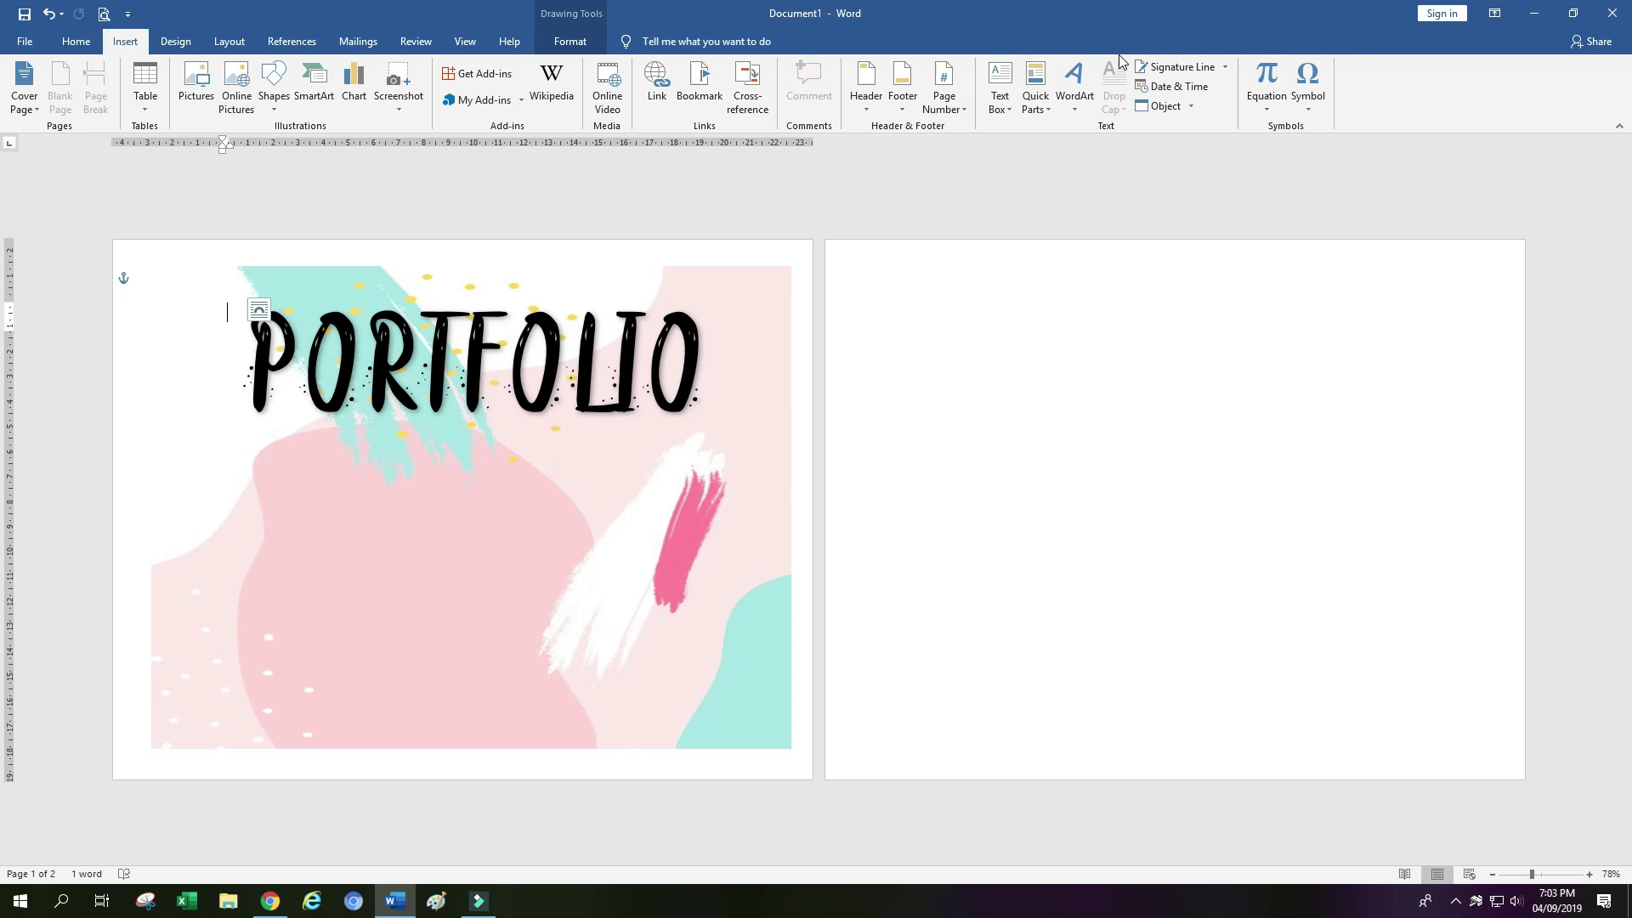
click(1000, 95)
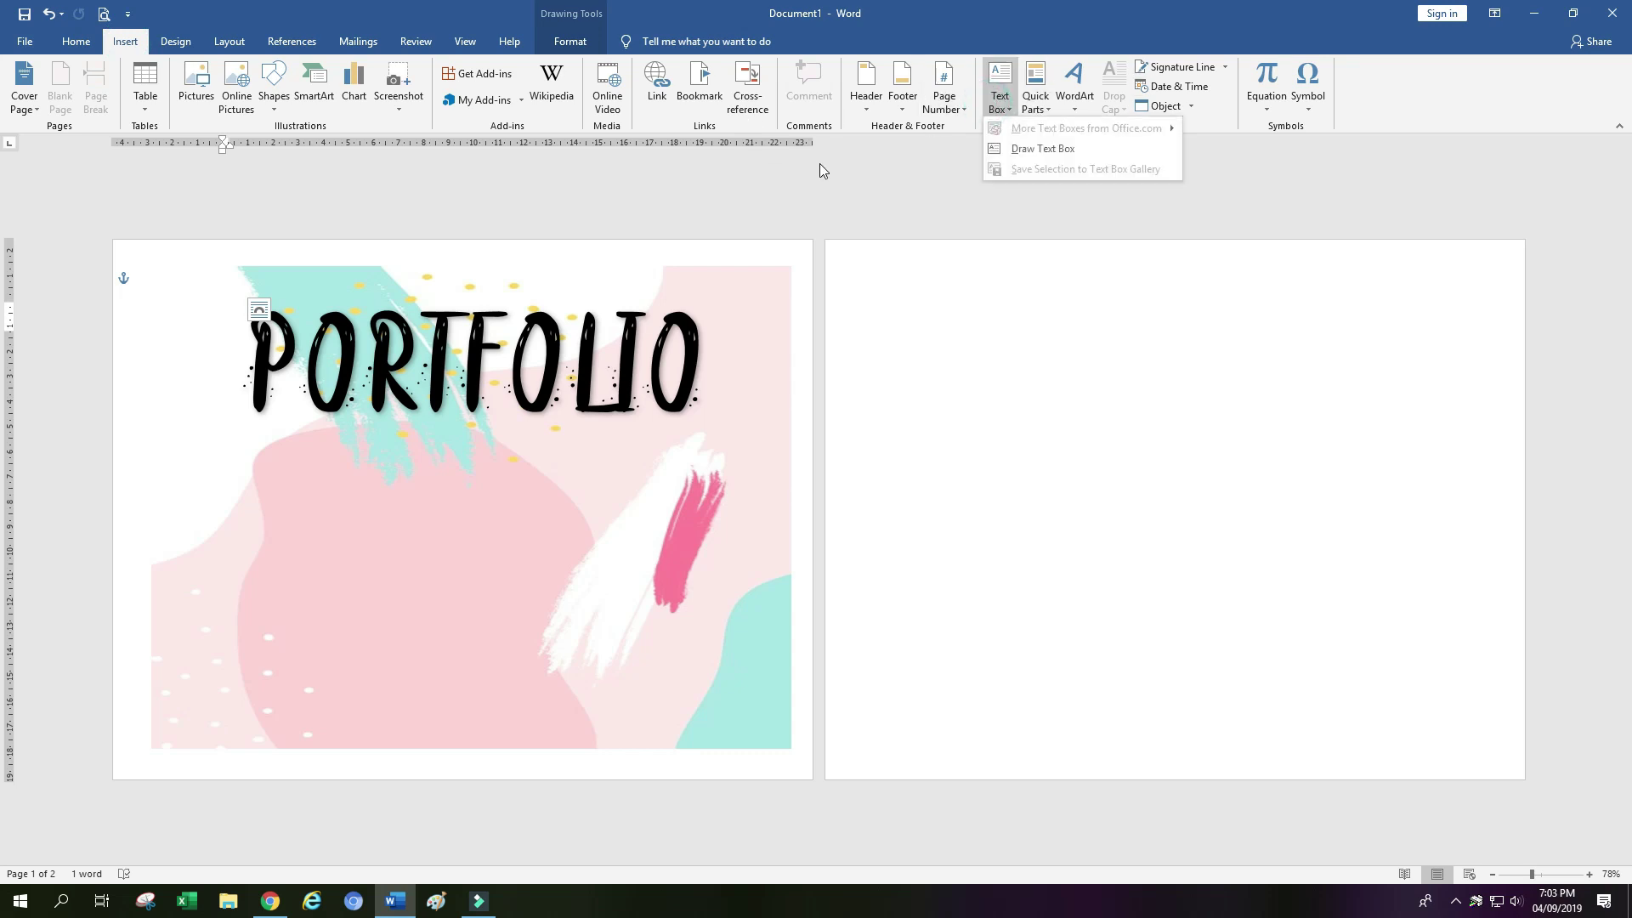
click(1075, 89)
click(1078, 146)
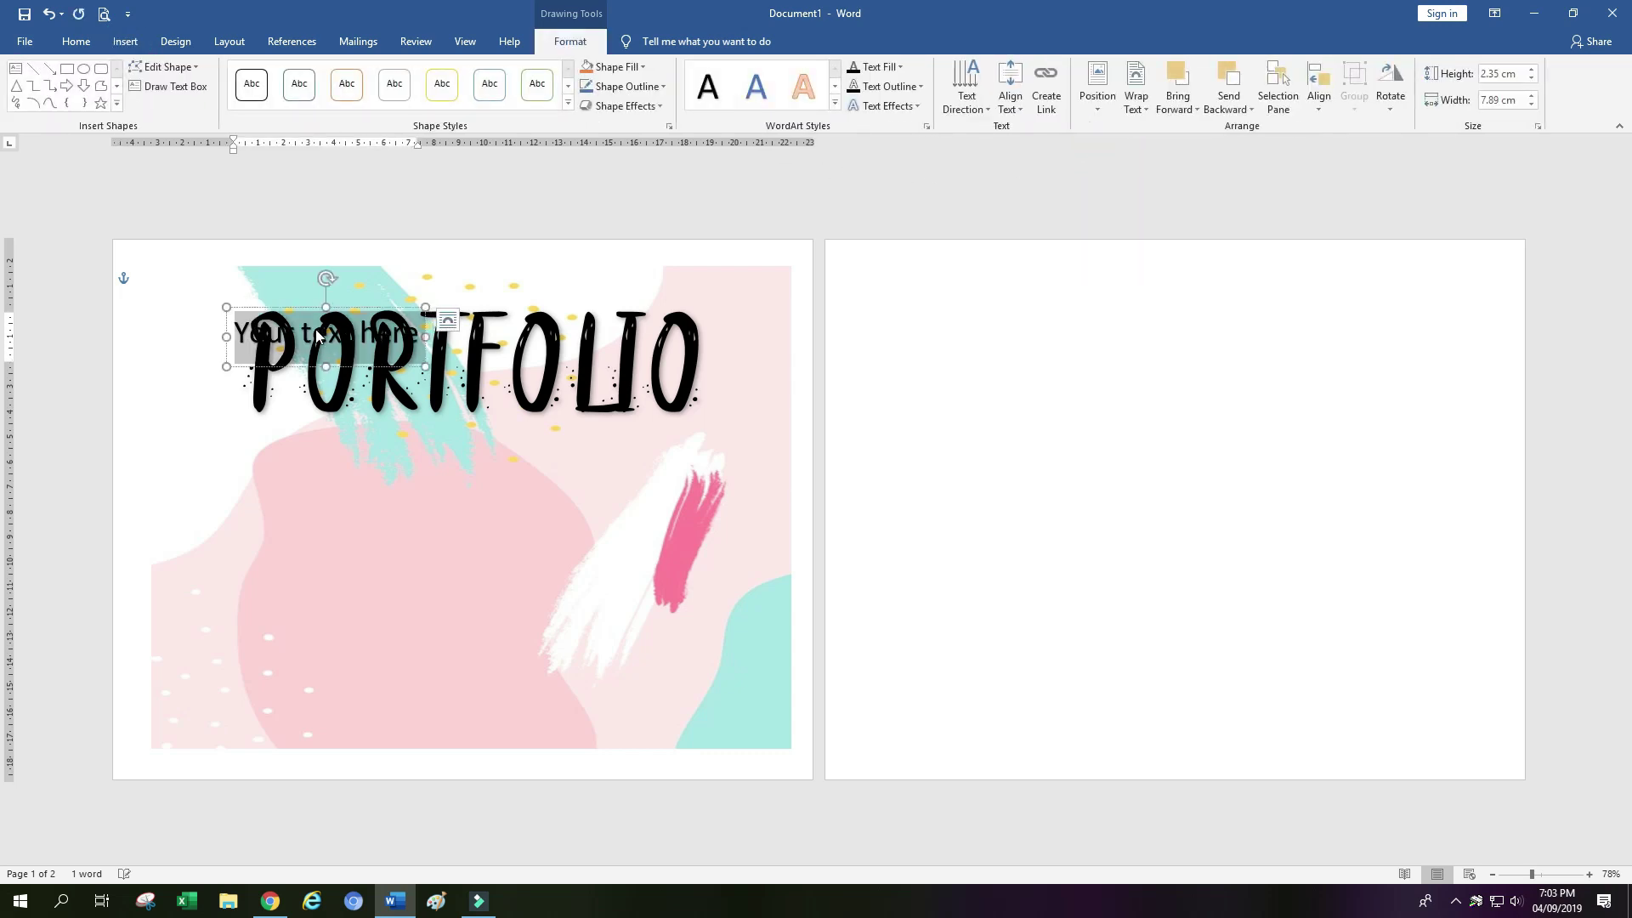
drag(318, 309, 464, 423)
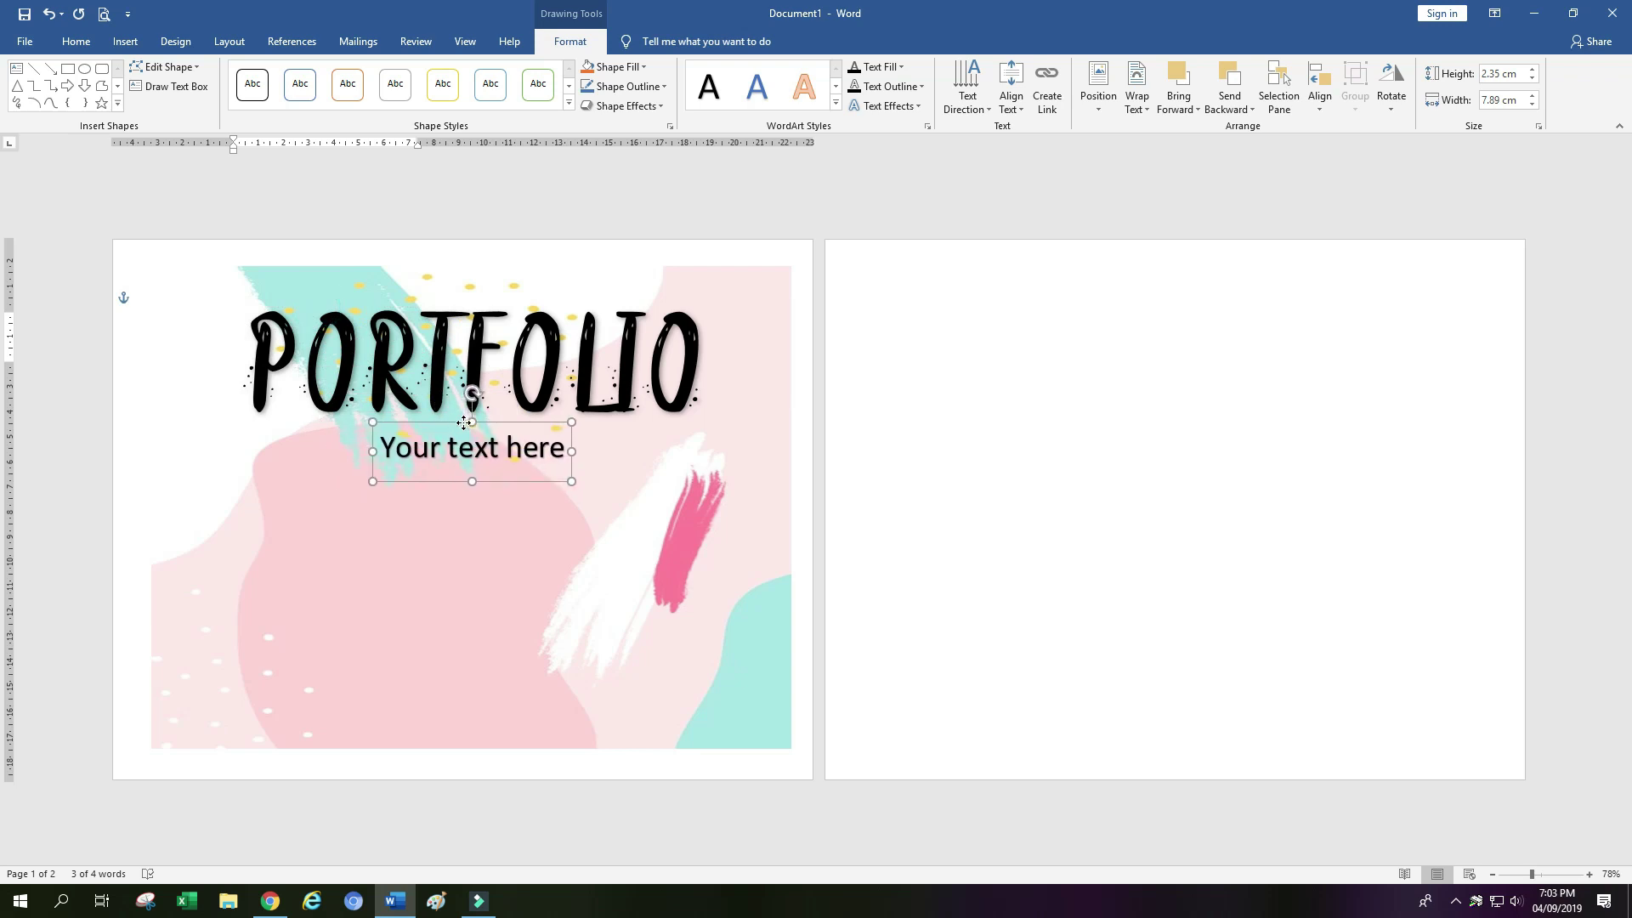
drag(567, 447, 393, 444)
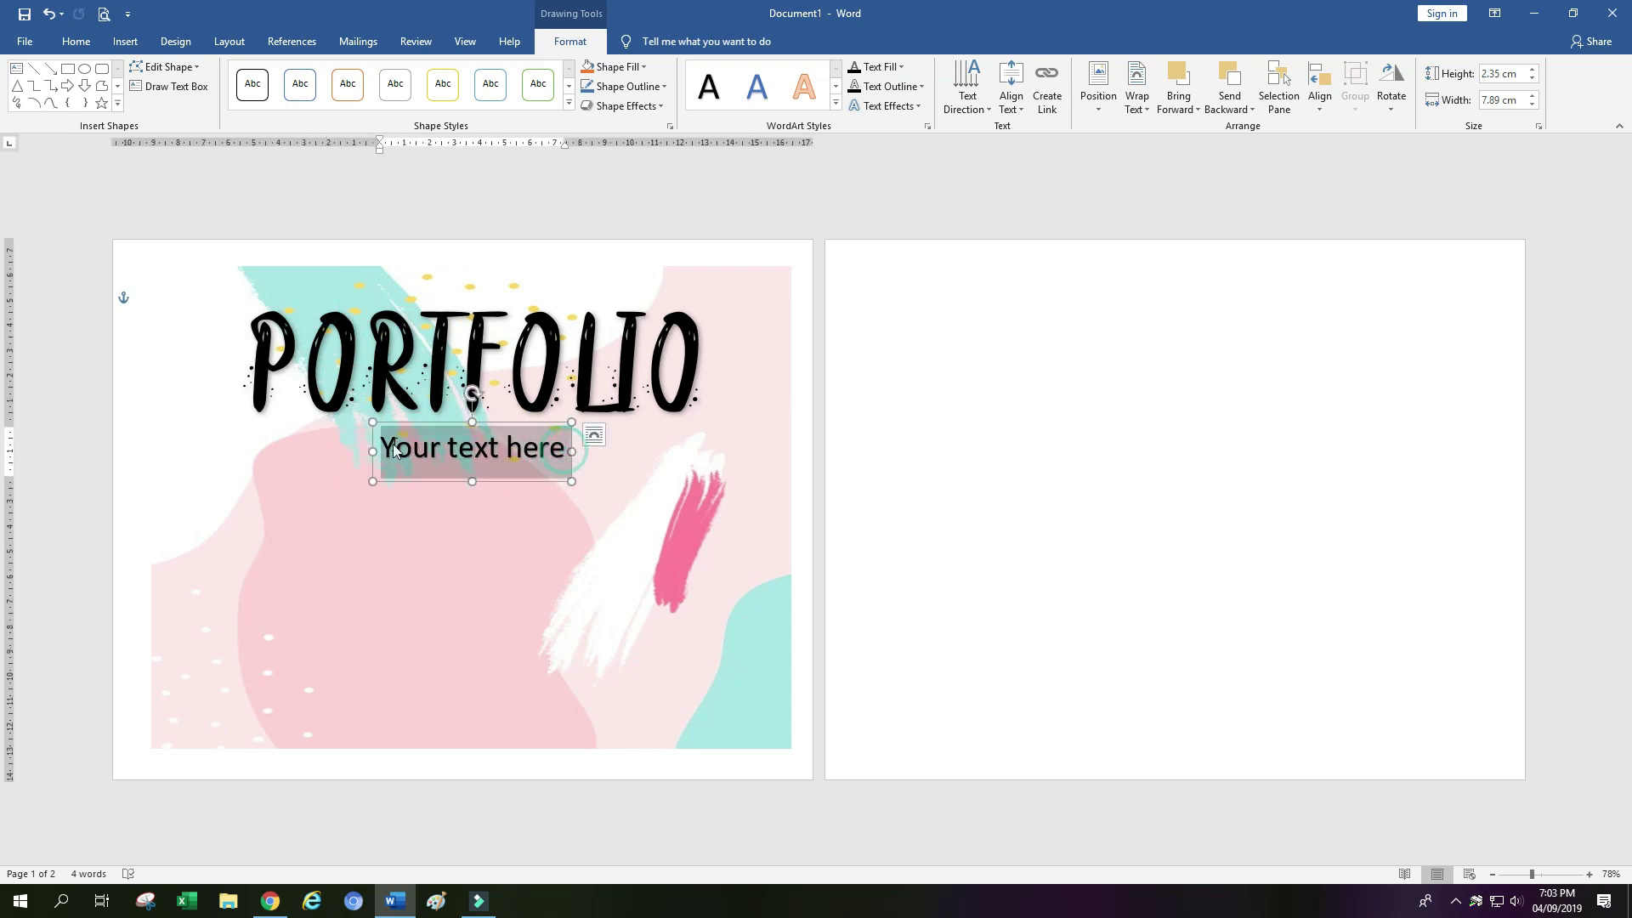
text(in)
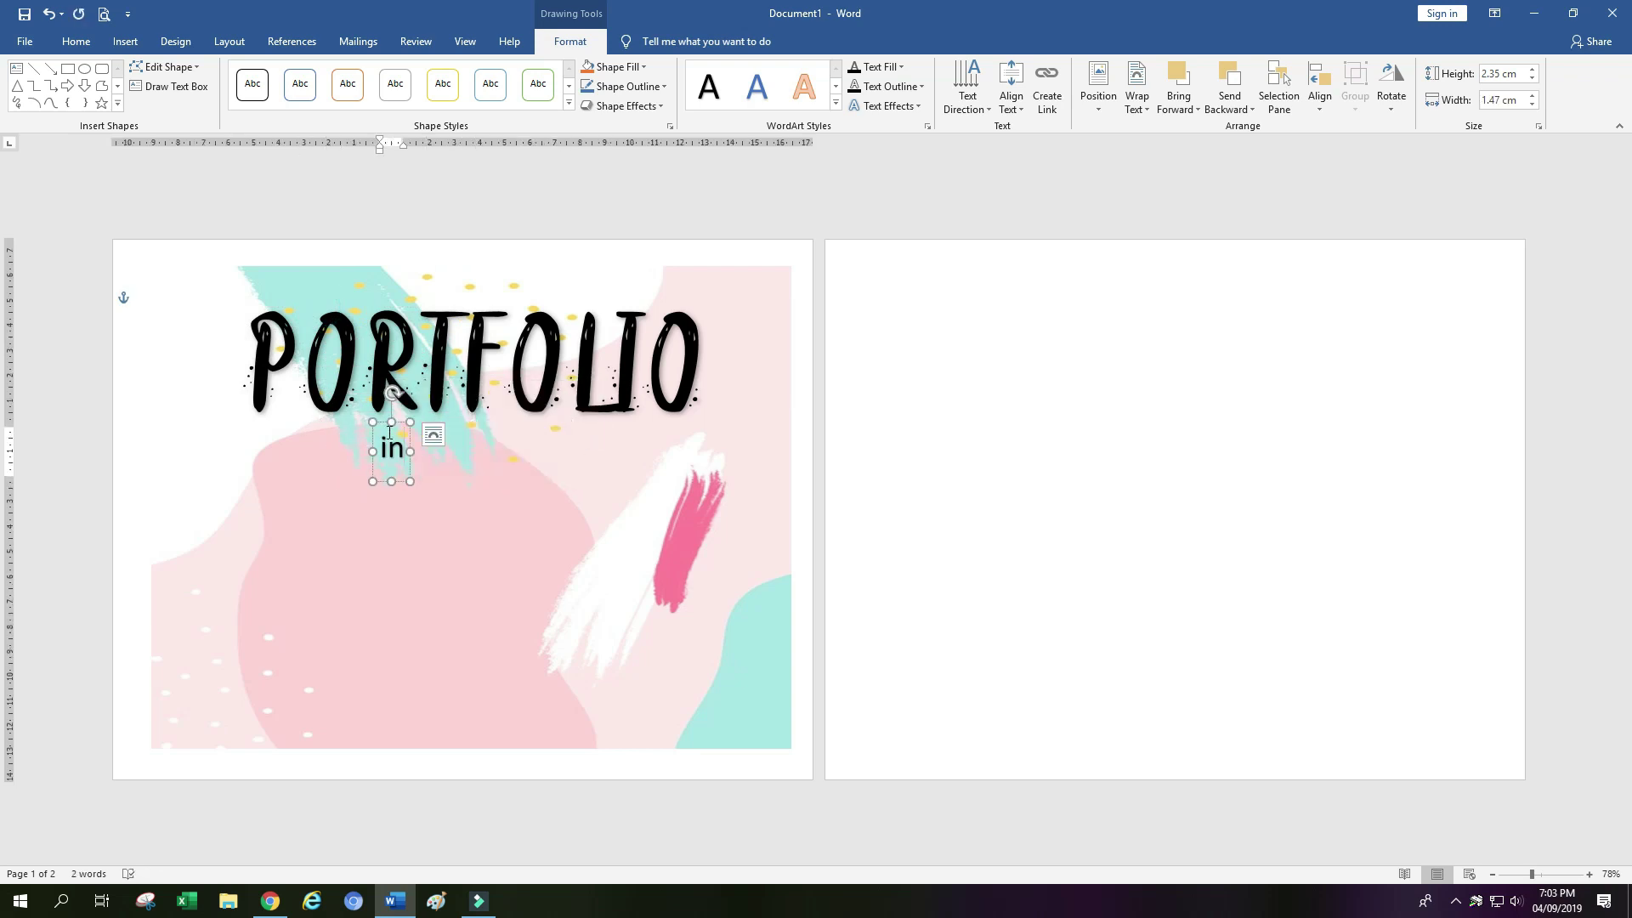
Set IN in the Roof Runners Active font and centre it under PORTFOLIO
double_click(391, 442)
click(76, 41)
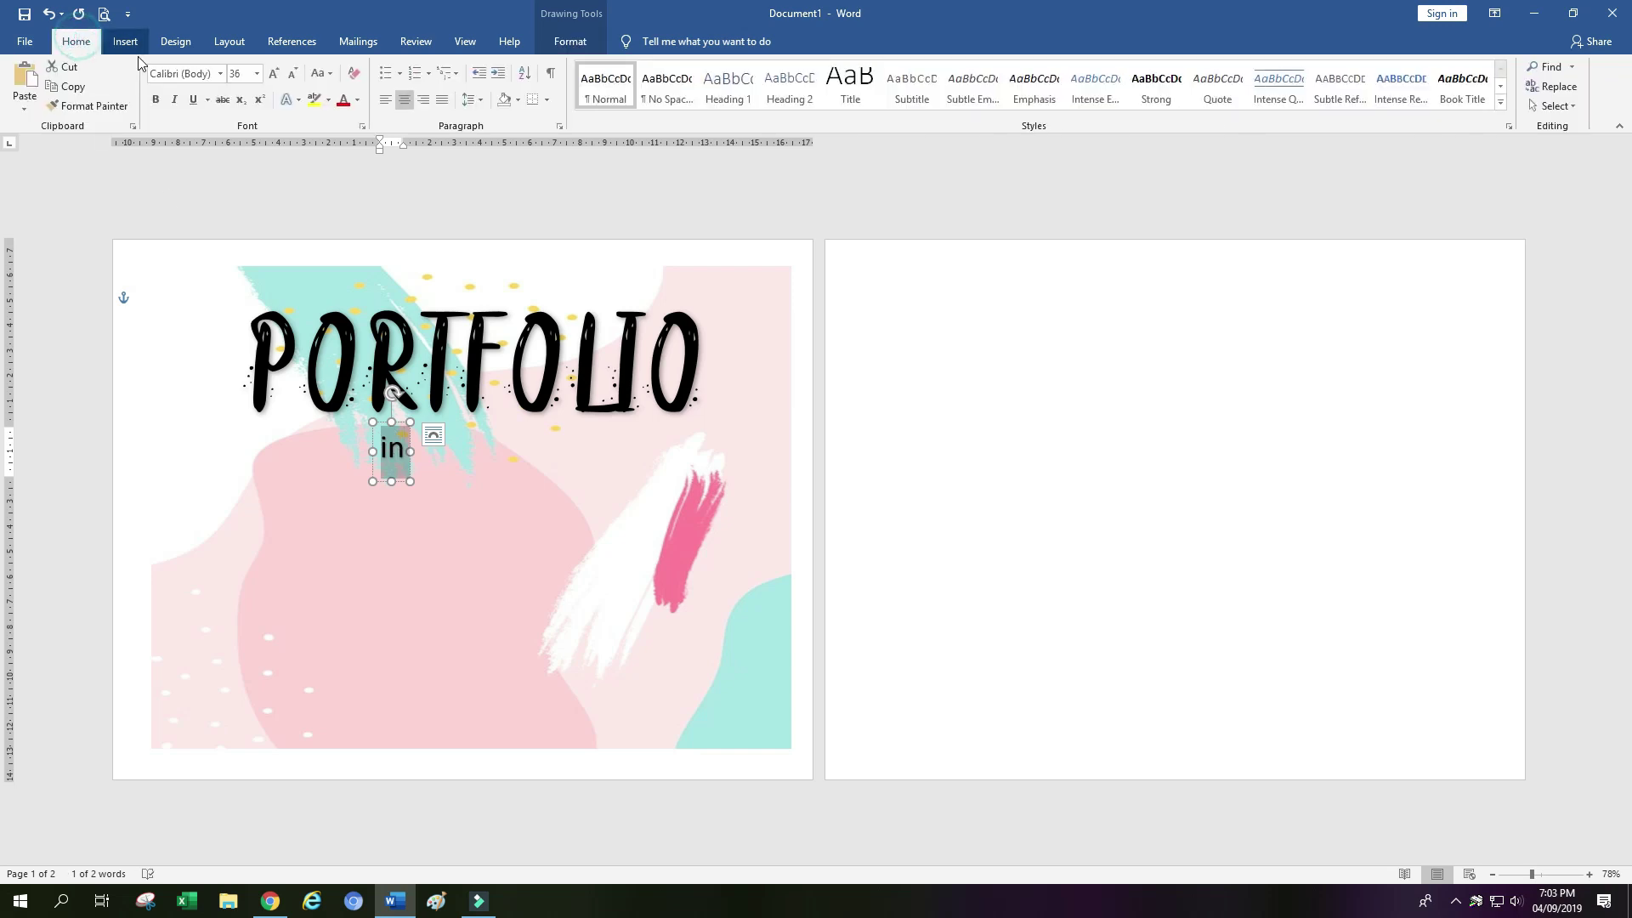
click(220, 74)
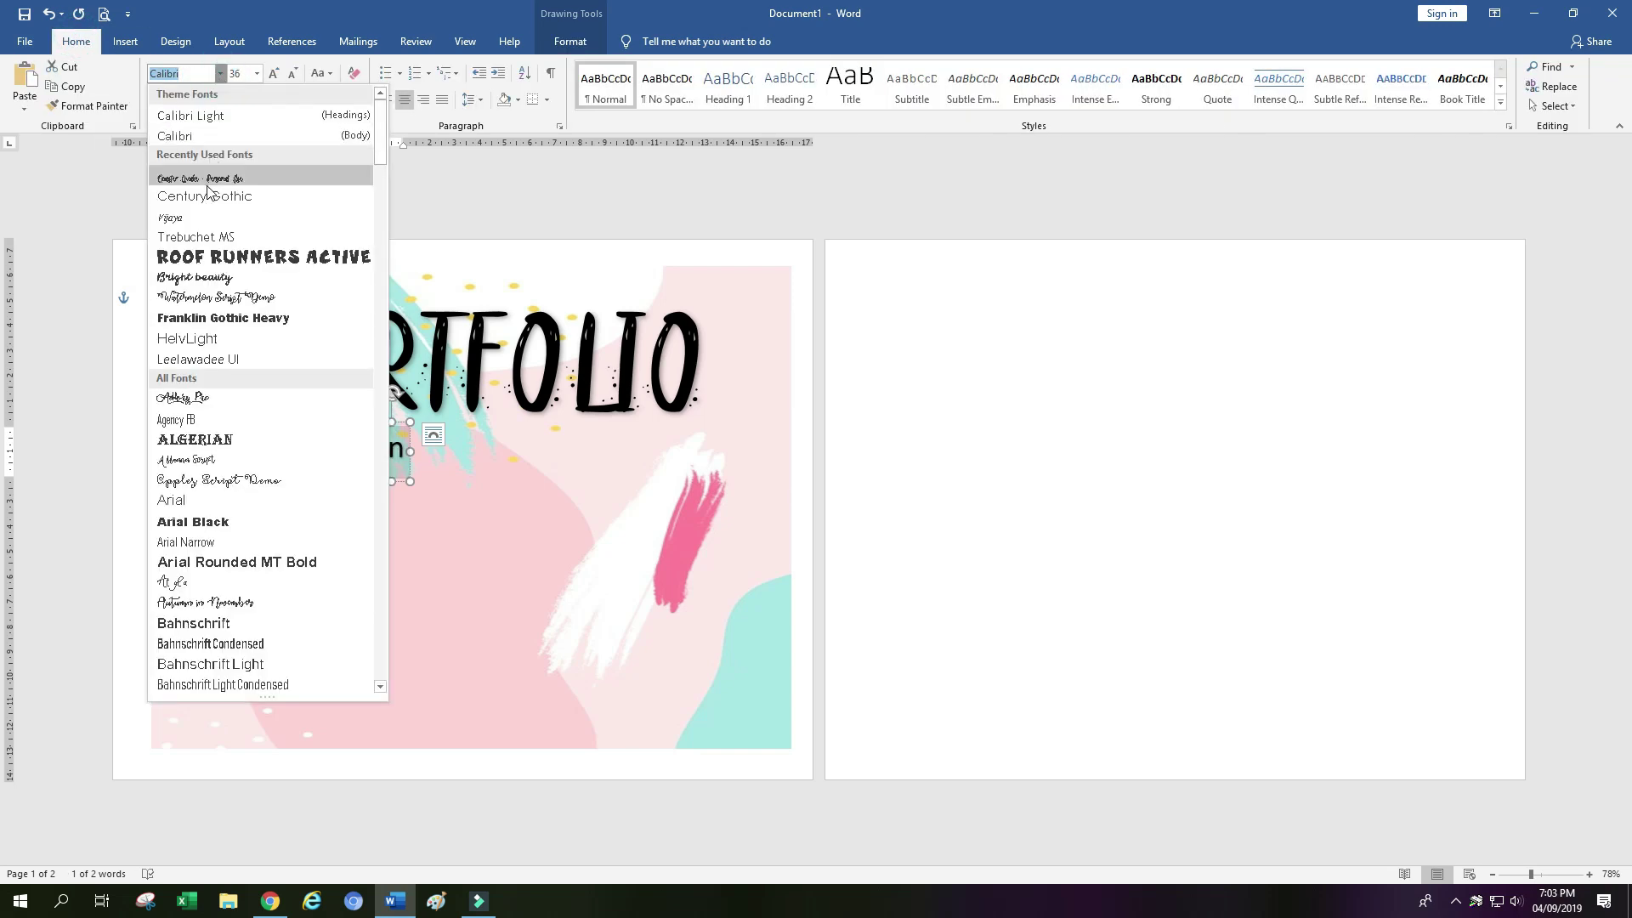
click(213, 264)
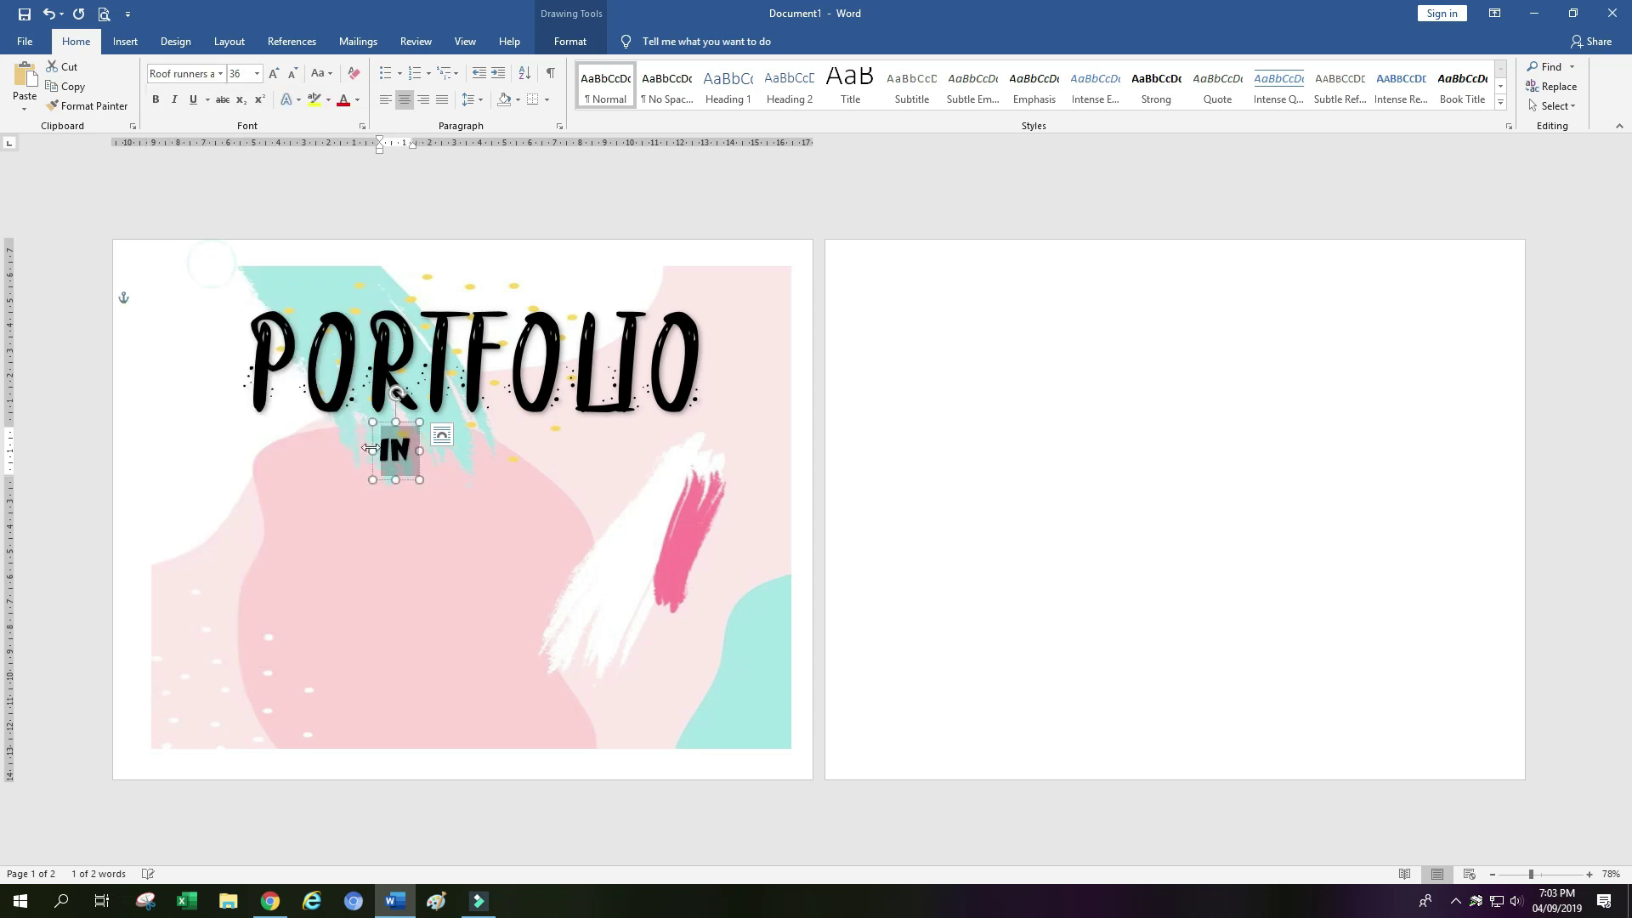
click(403, 436)
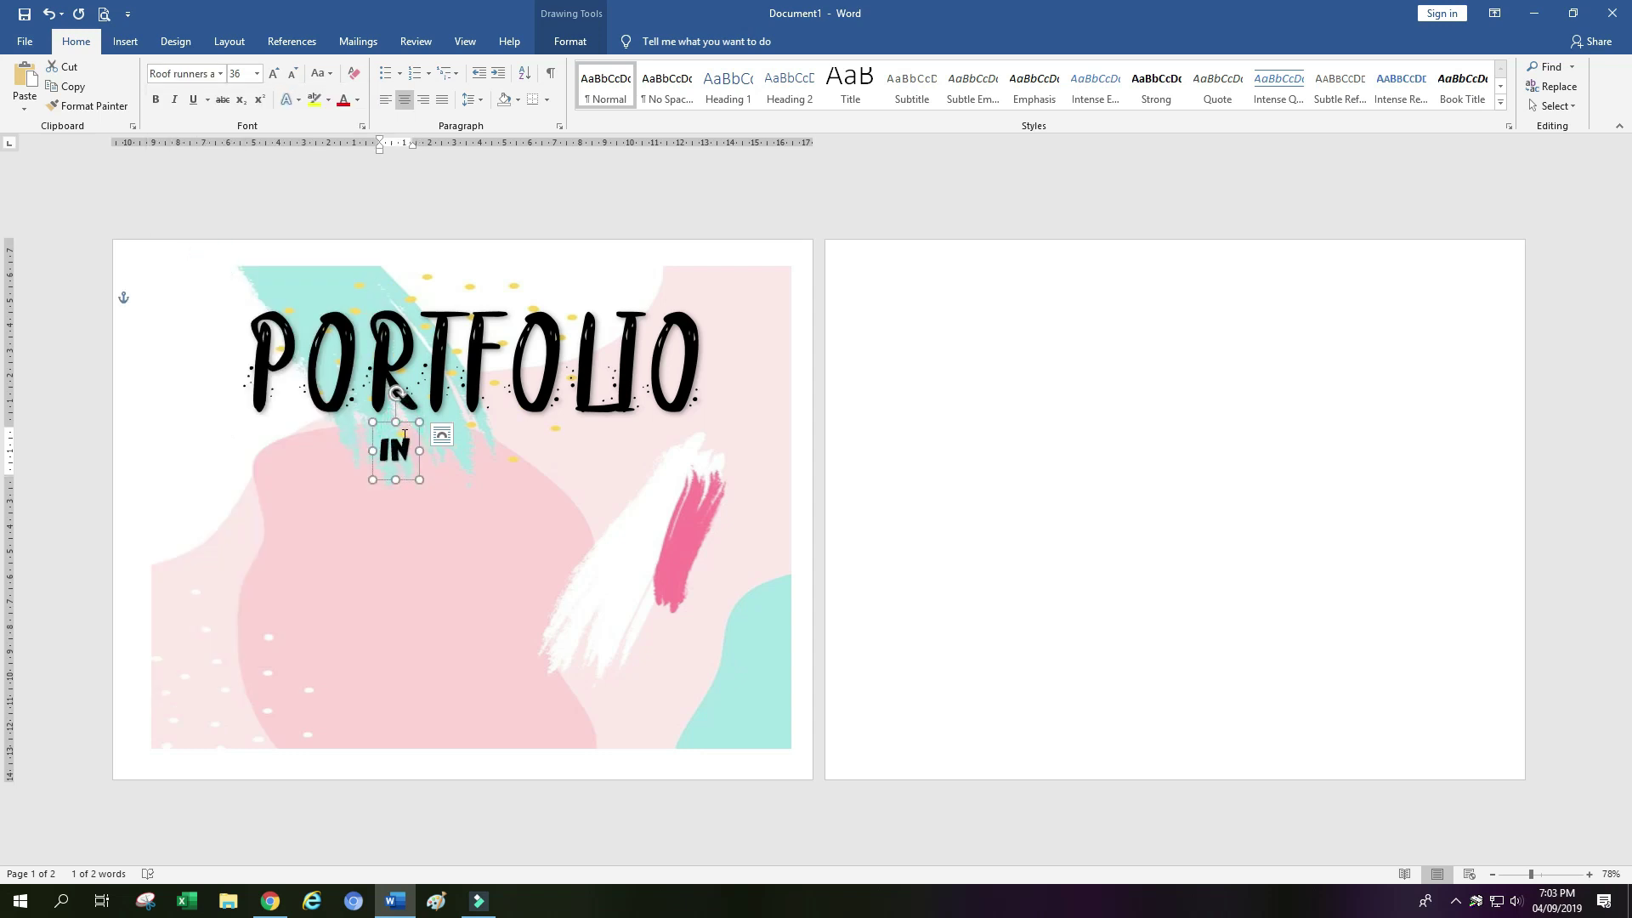
drag(403, 425, 468, 434)
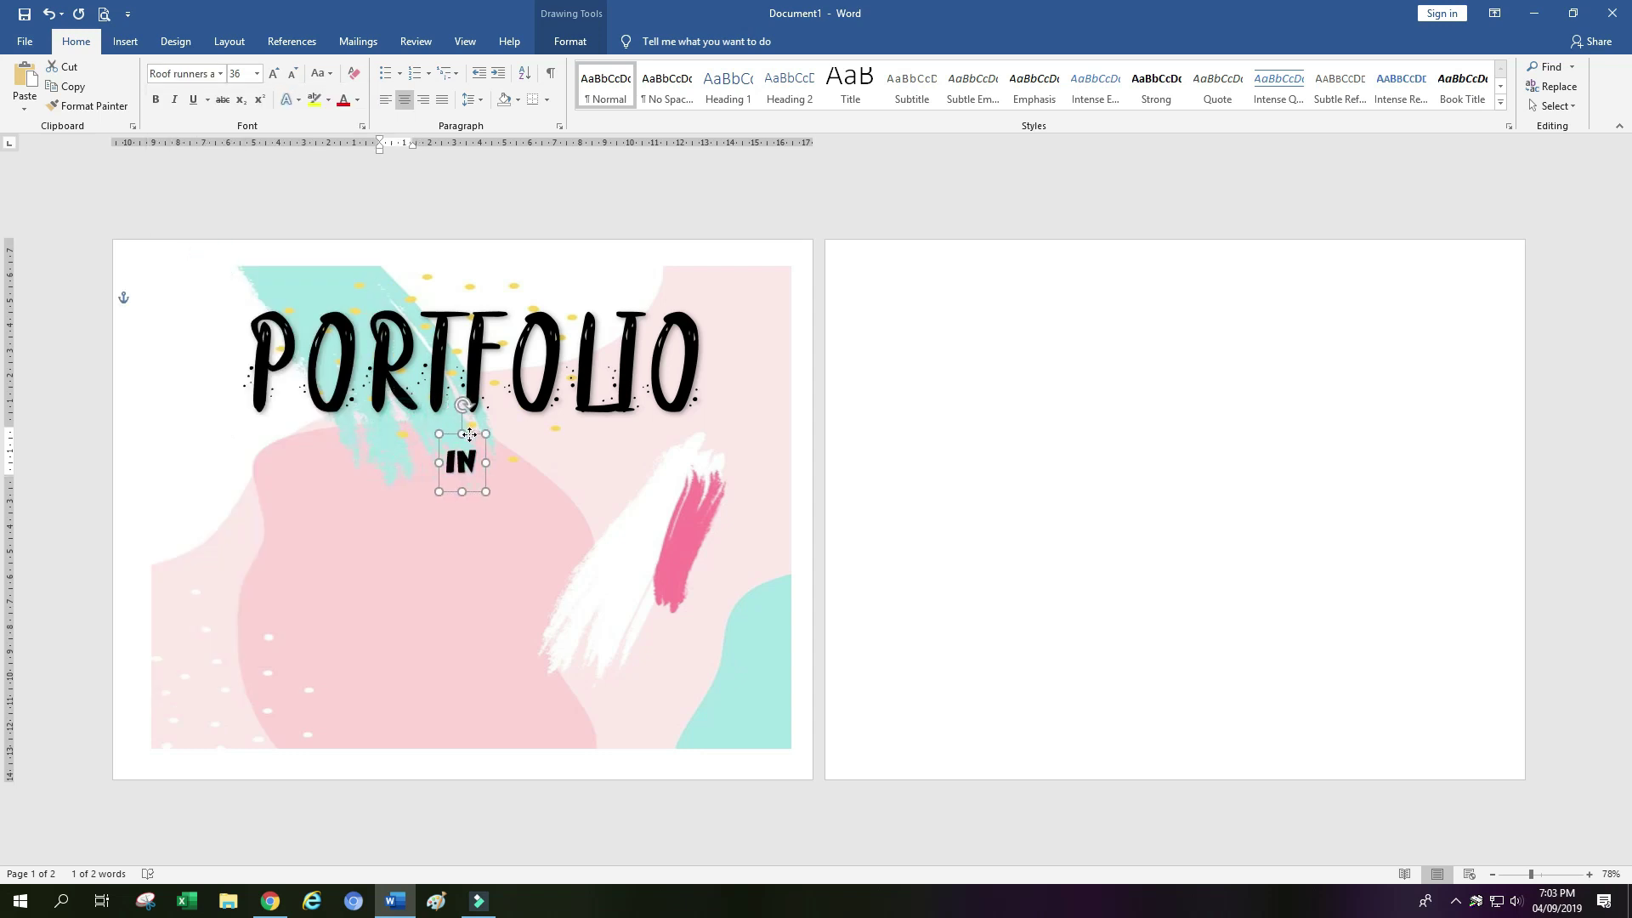
Duplicate the PORTFOLIO text box and place the copy below IN
click(464, 355)
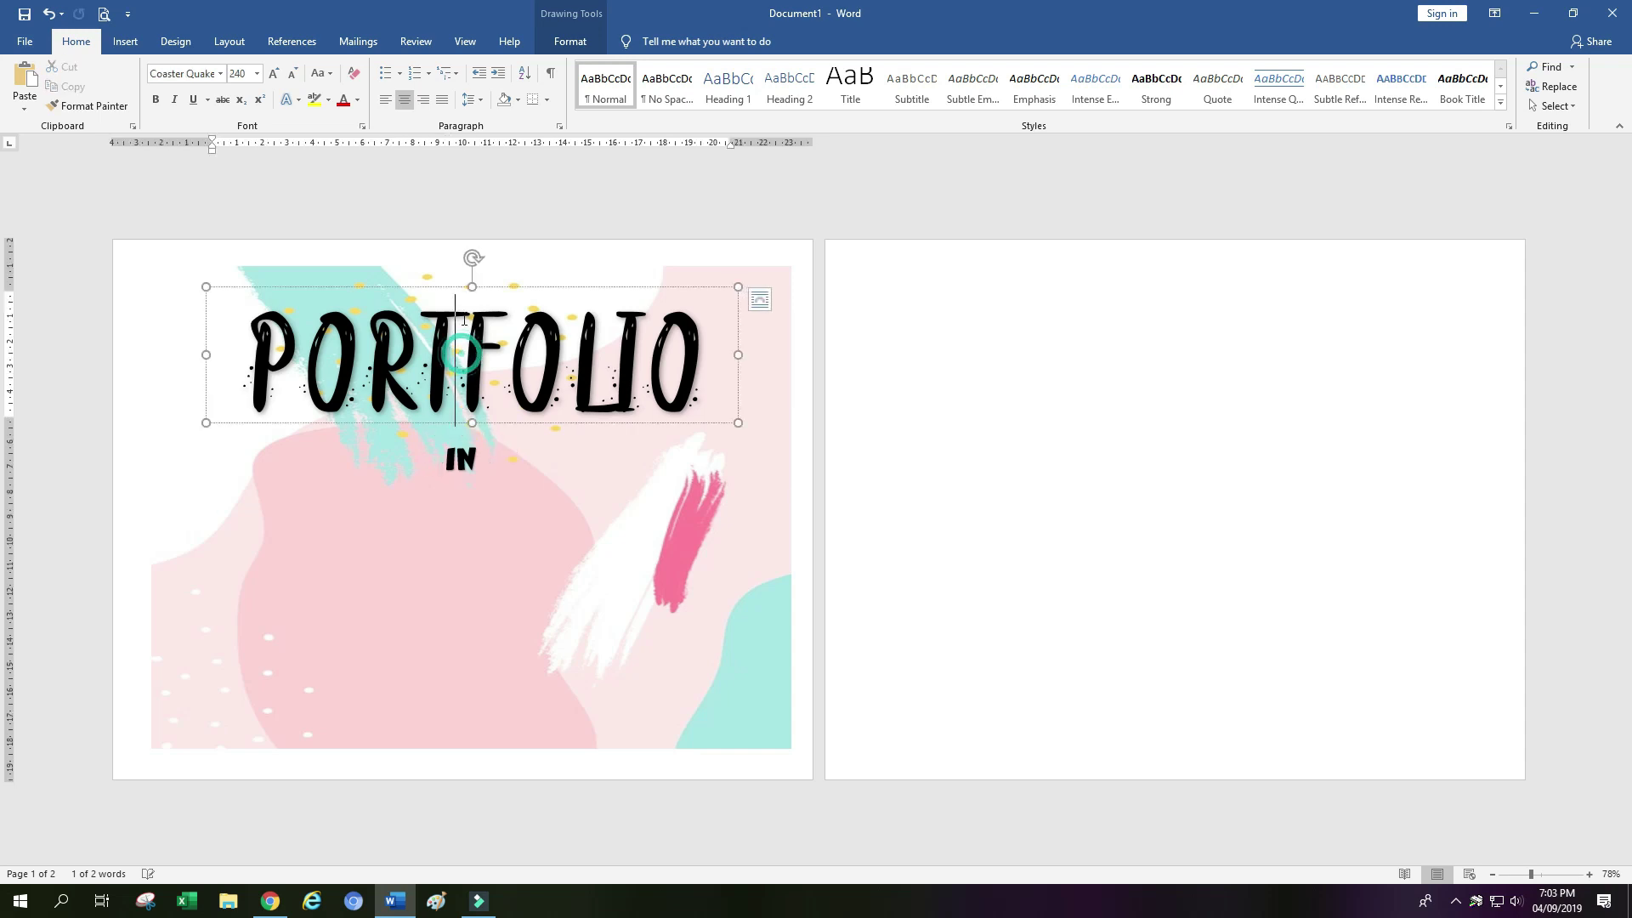
click(452, 289)
key(ctrl+c)
key(ctrl+v)
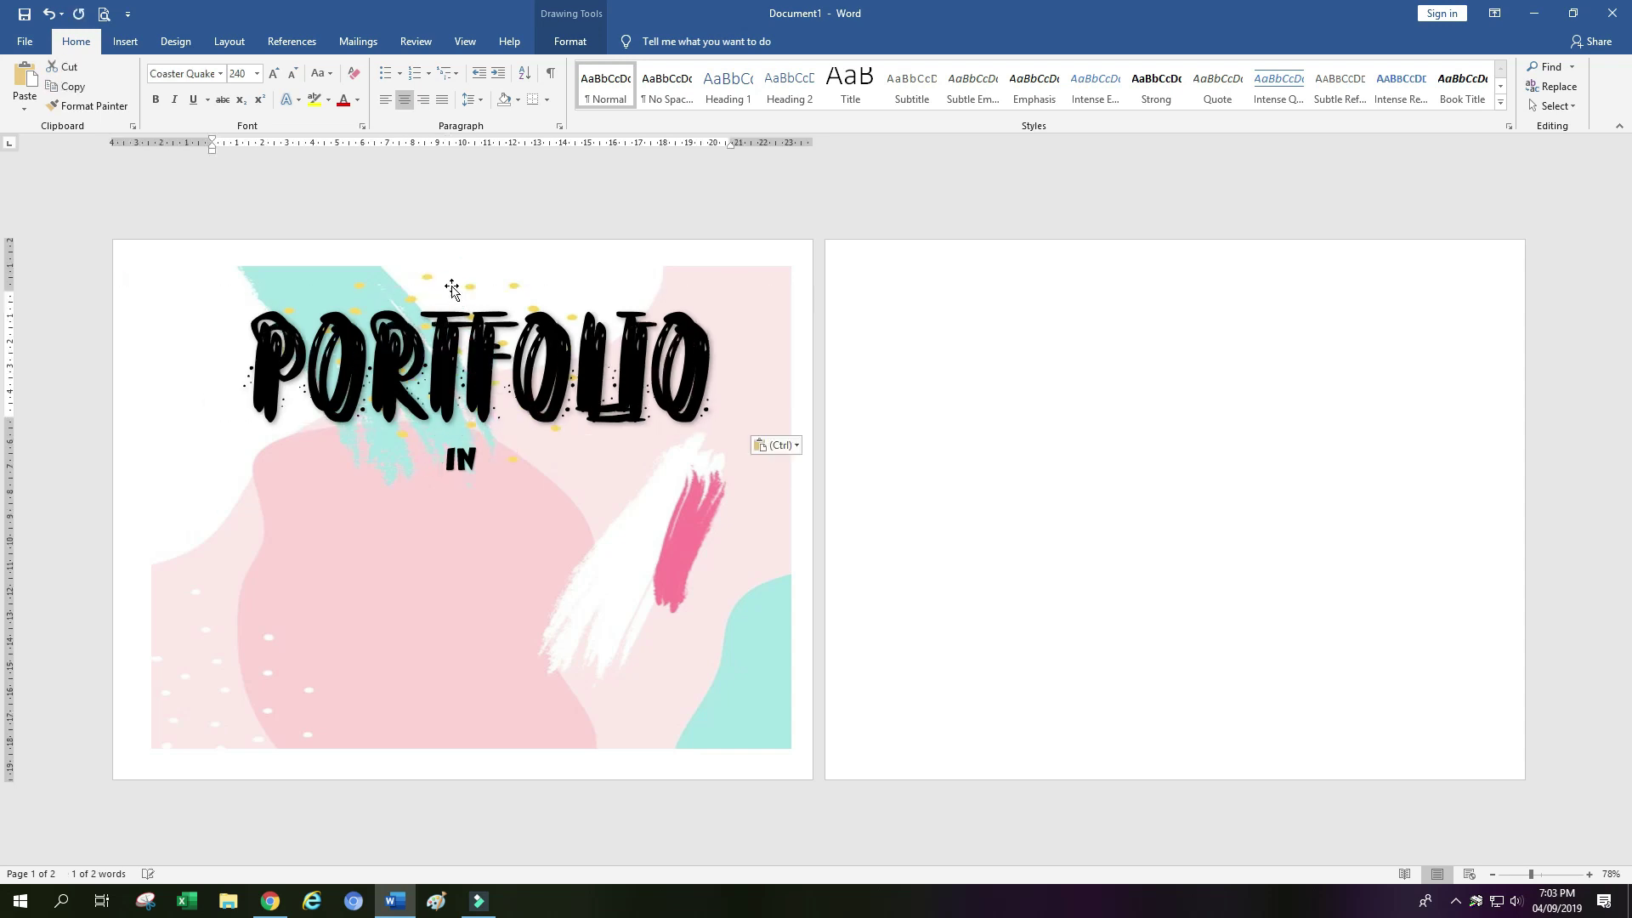
drag(452, 295, 443, 466)
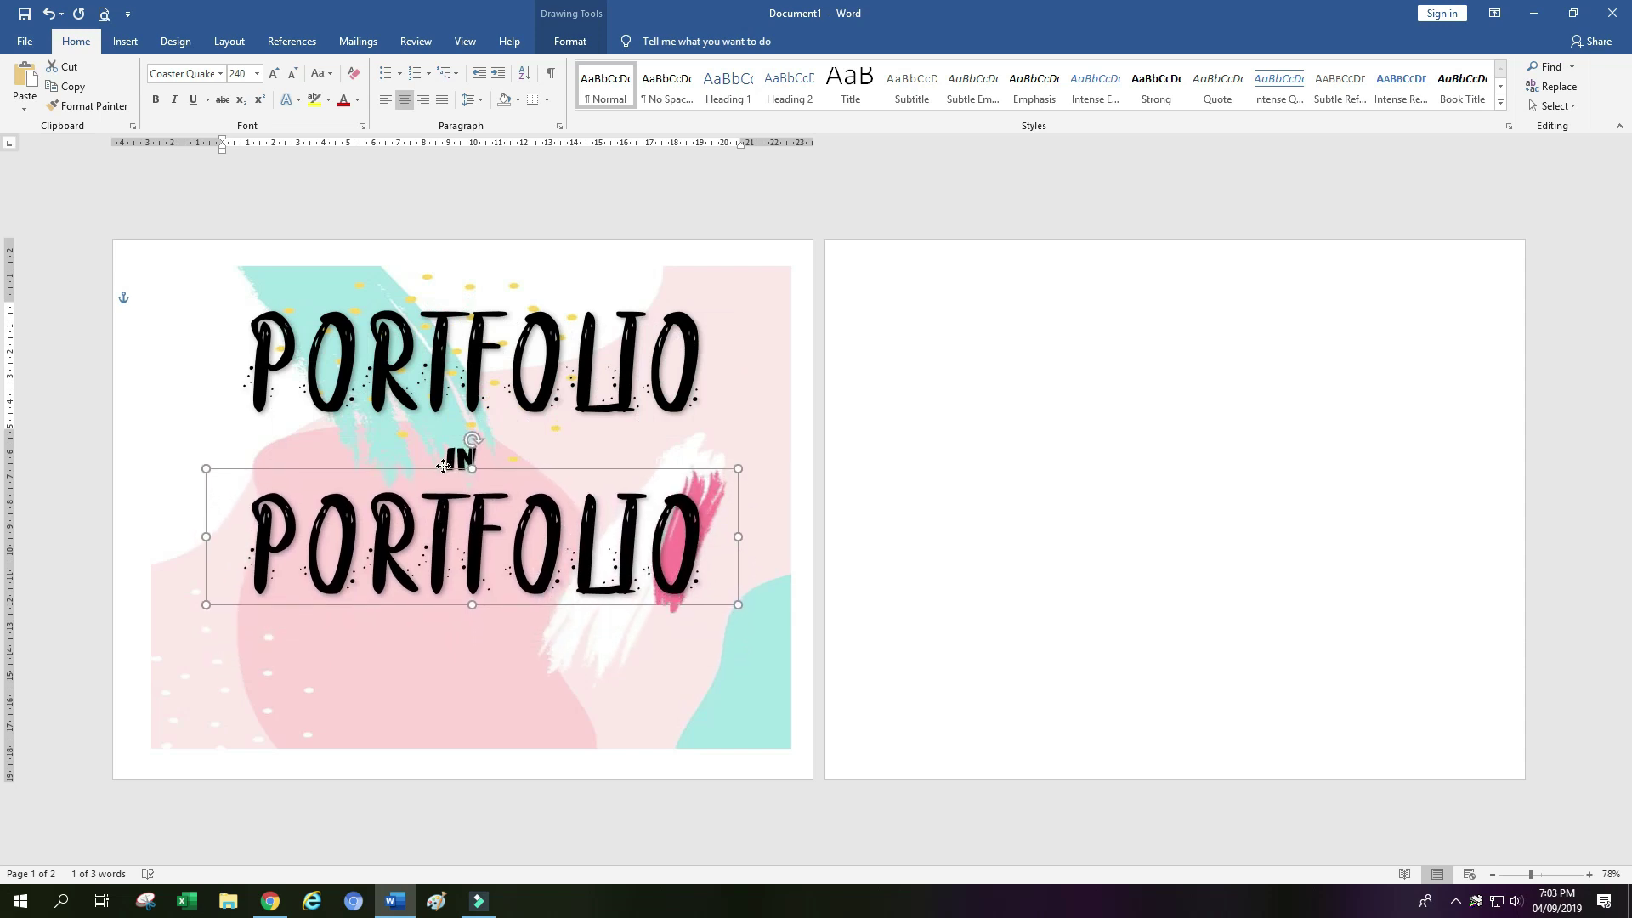
Replace the copy's text with 'Micro Economics'
click(702, 554)
drag(702, 554, 269, 523)
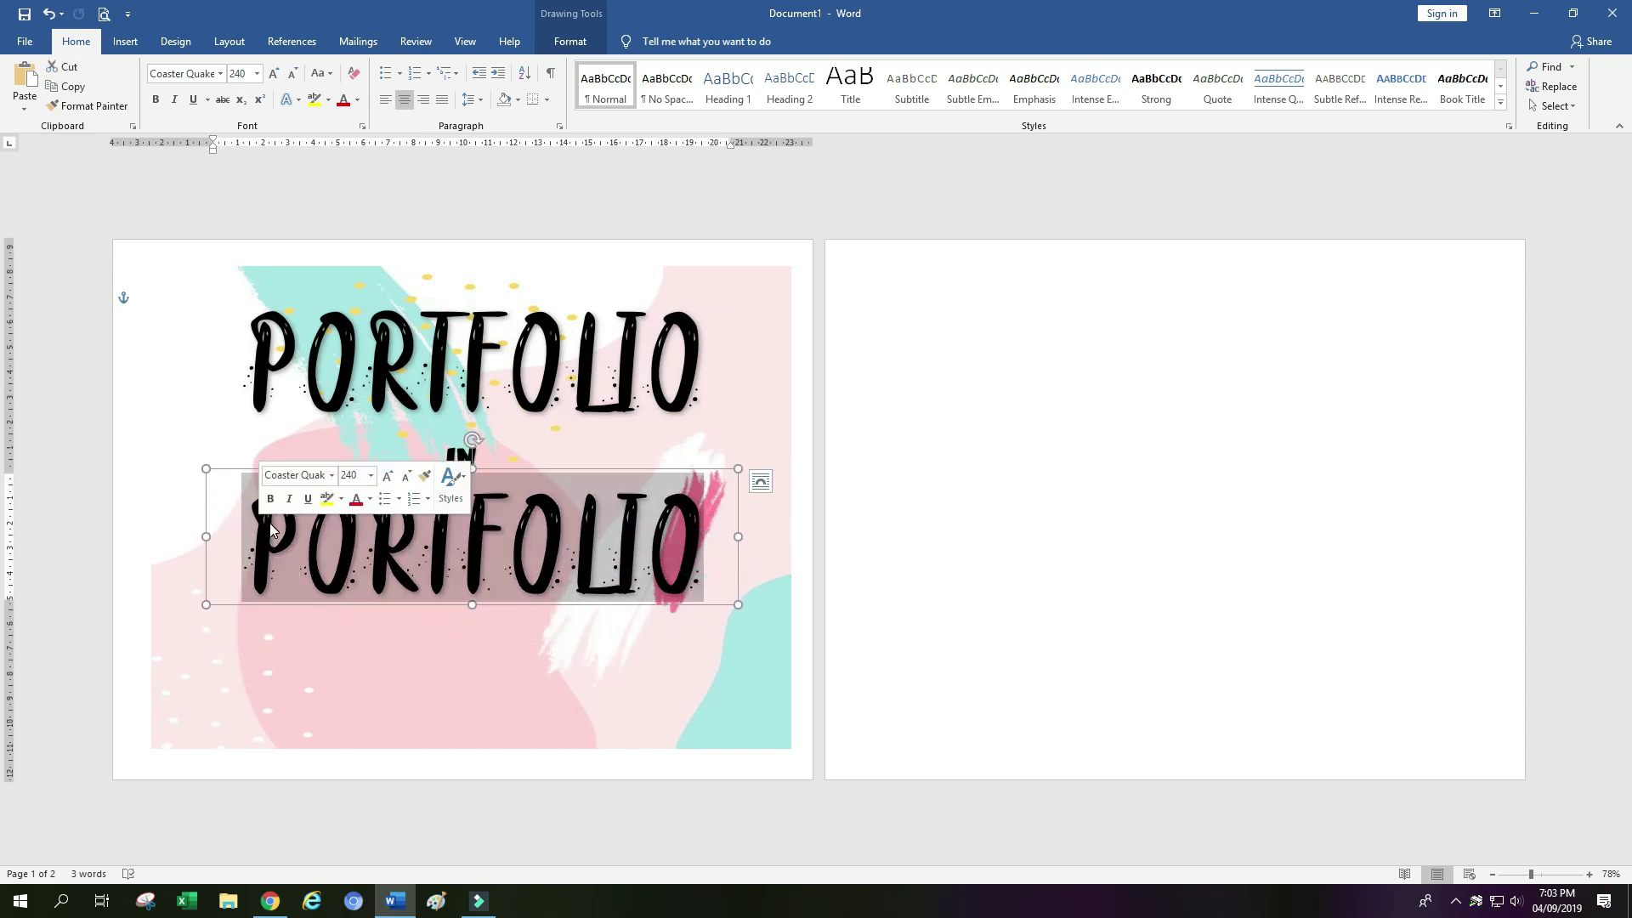
text(Mi)
text(ce)
key(BackSpace)
text(c)
key(BackSpace)
text(ro-)
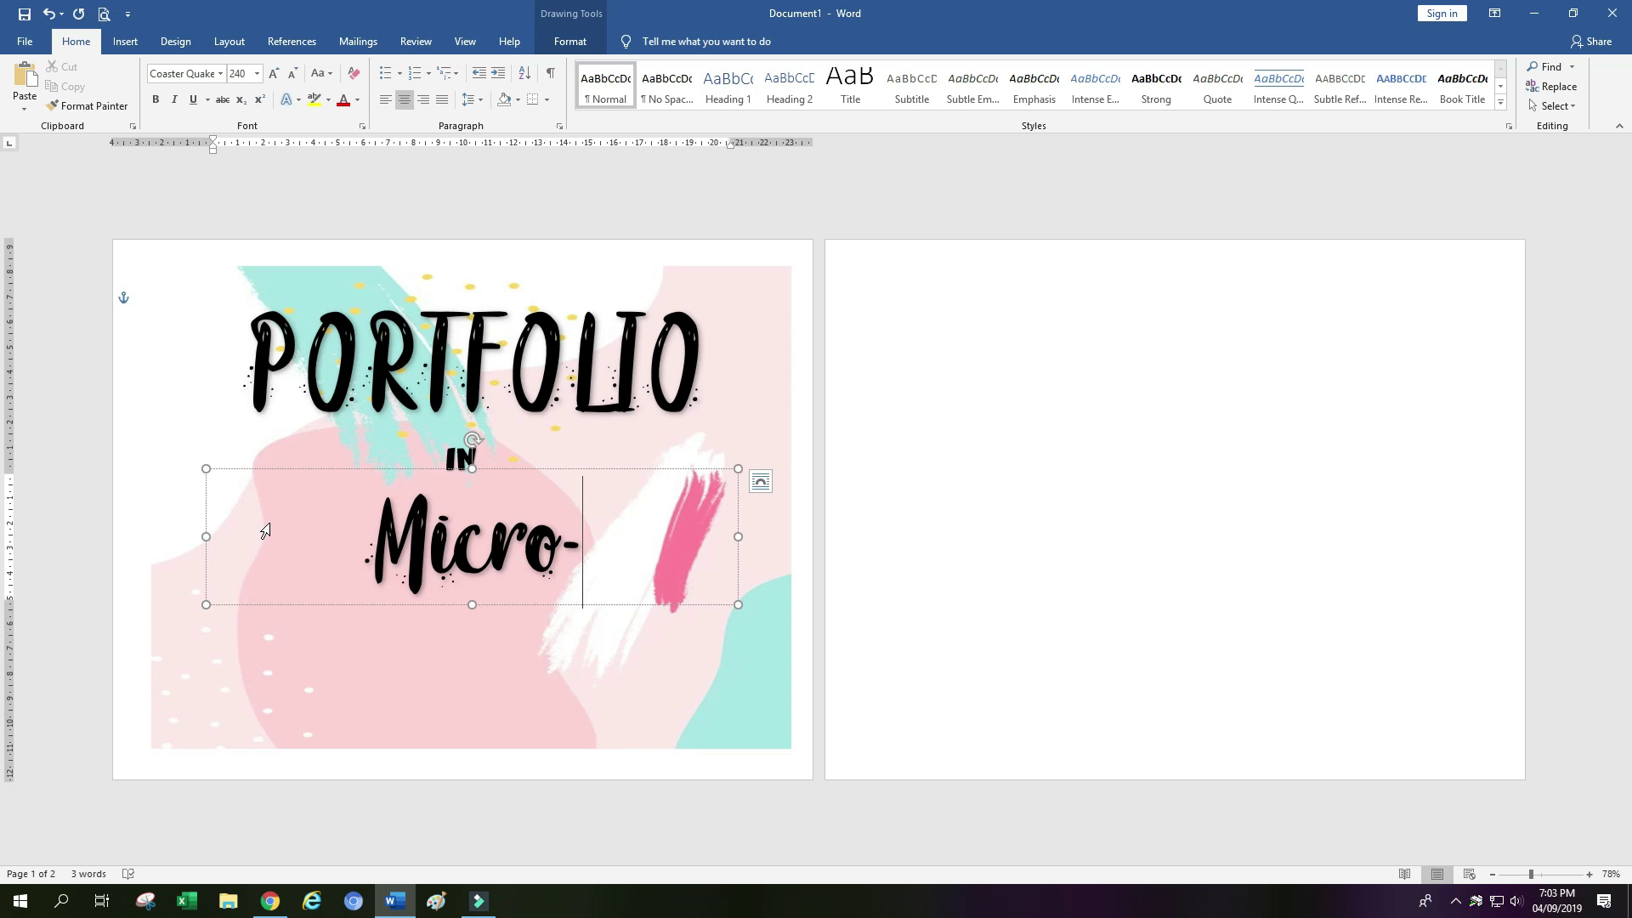
key(BackSpace)
key(BackSpace)
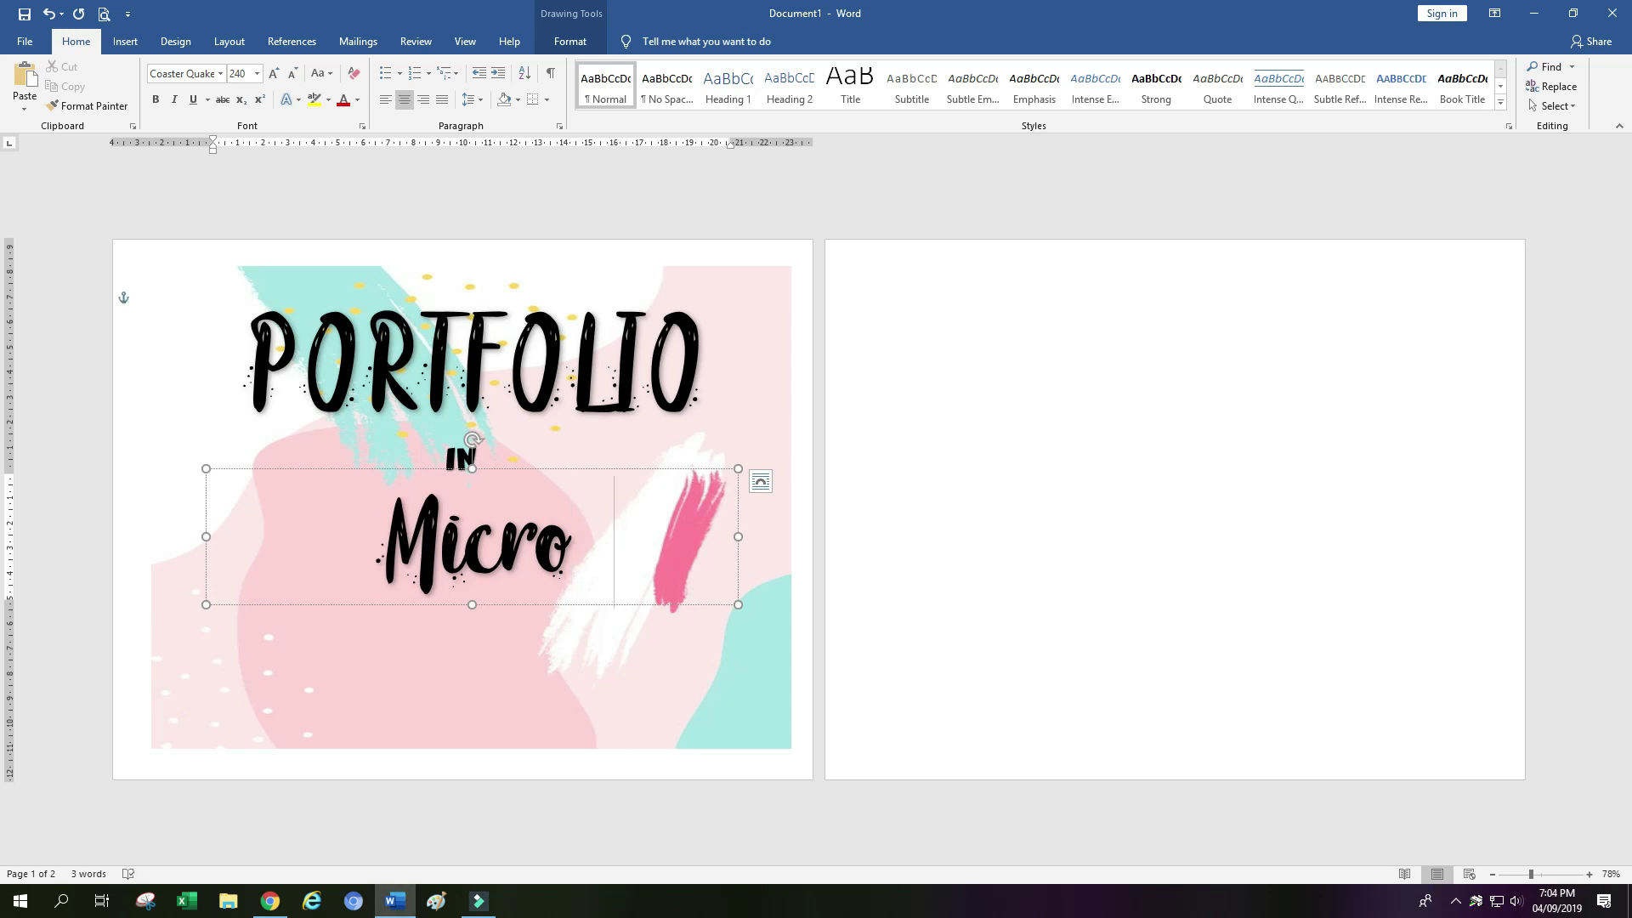
text(Ec)
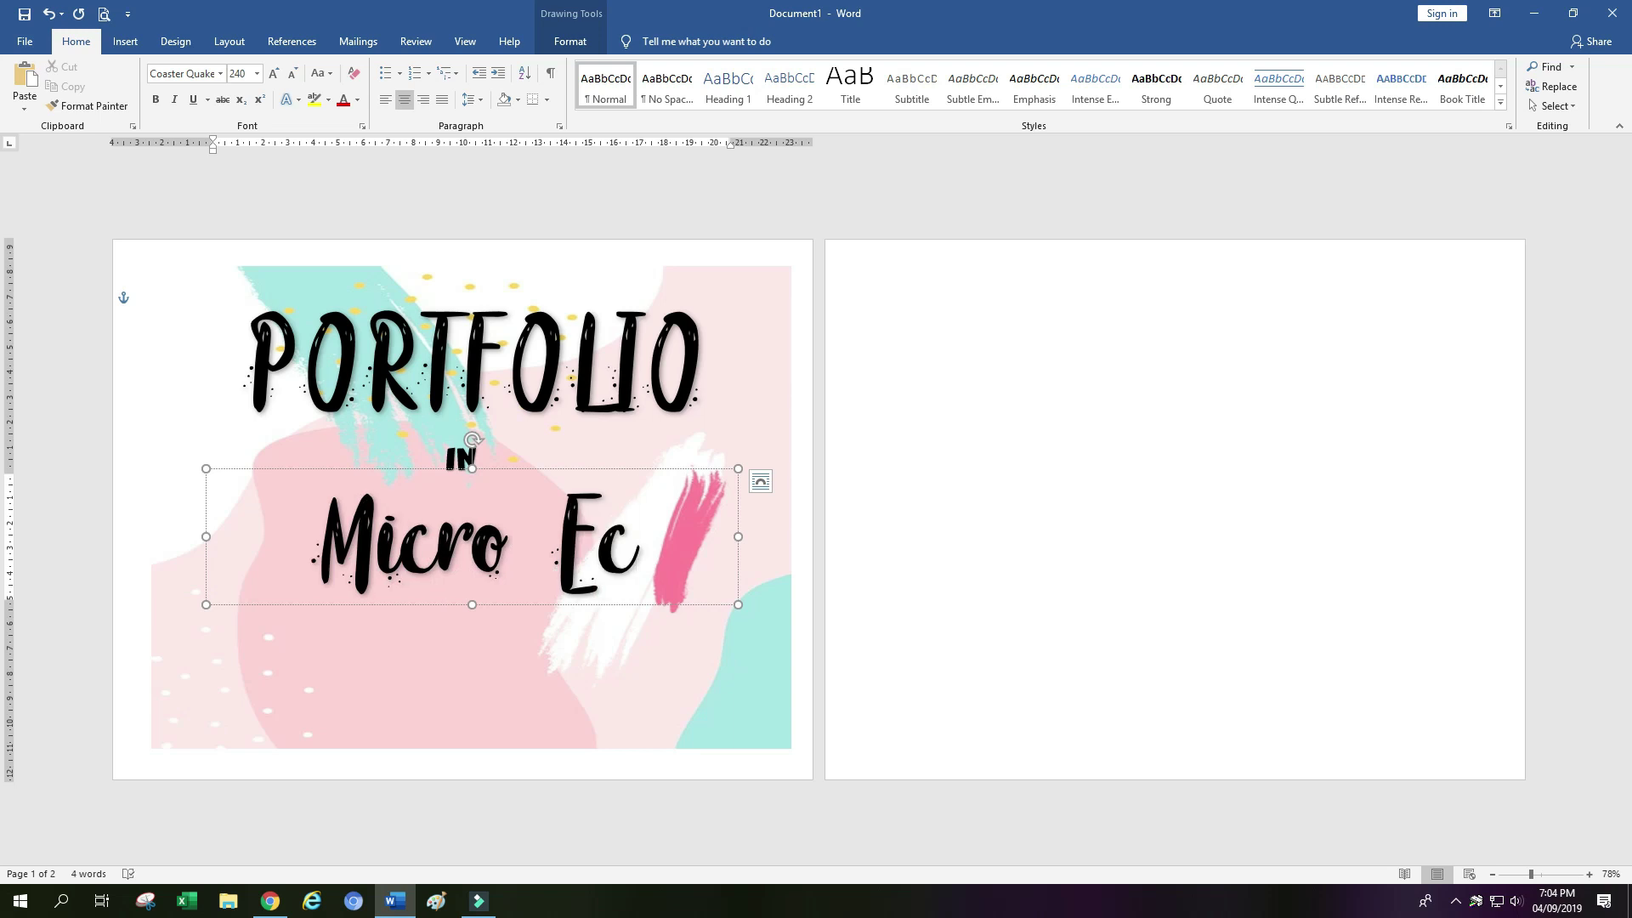
text(onom)
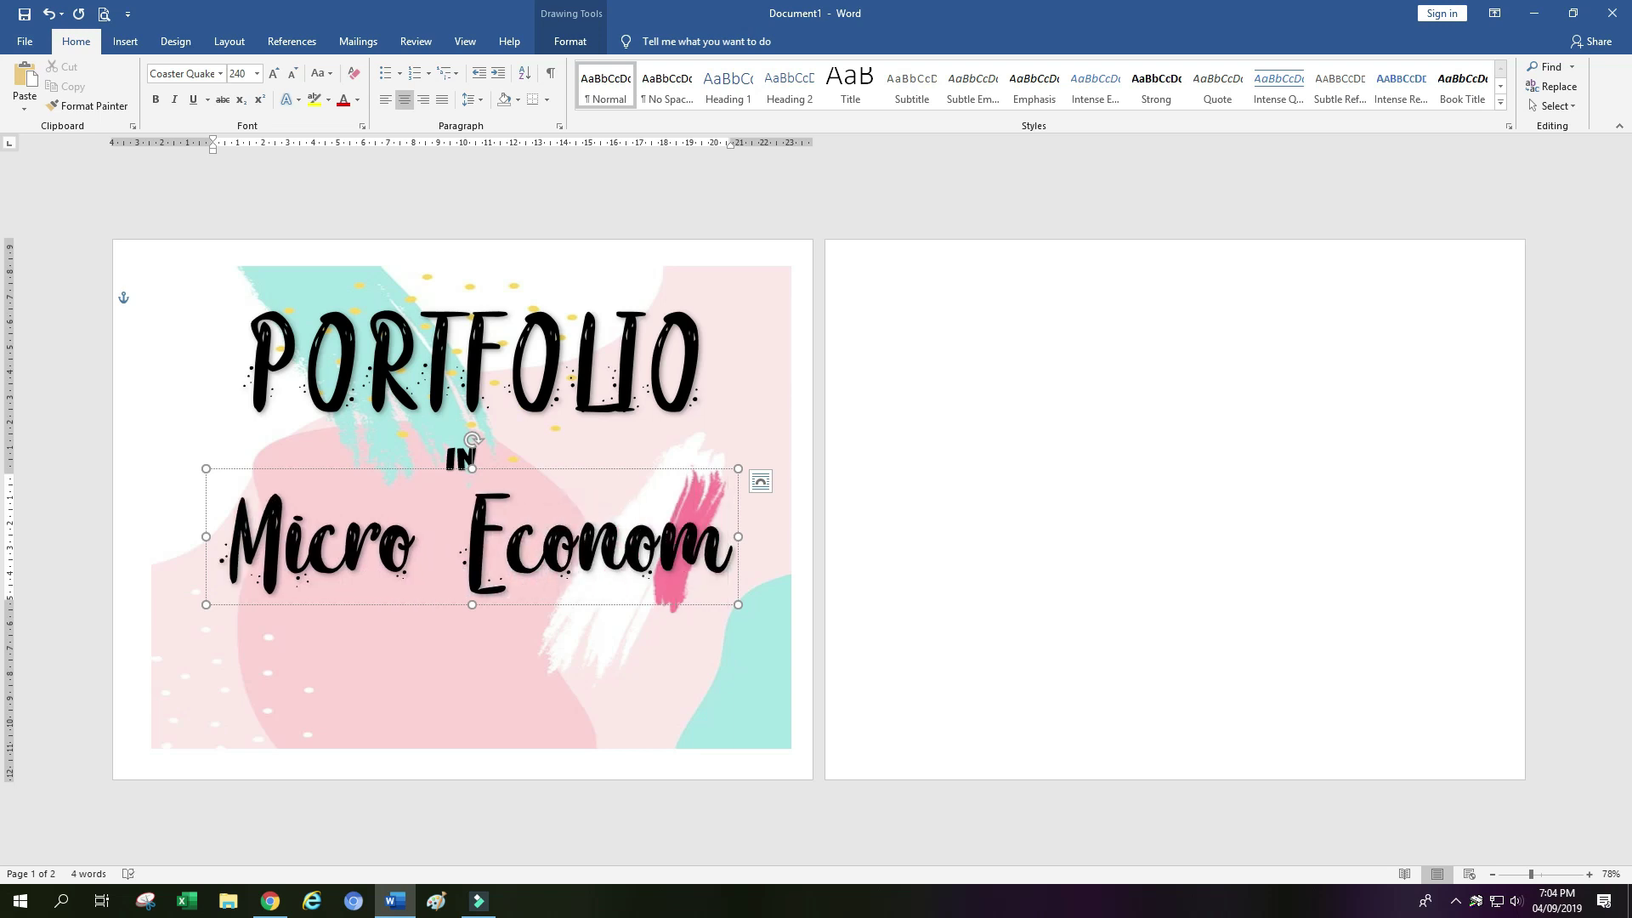
text(i)
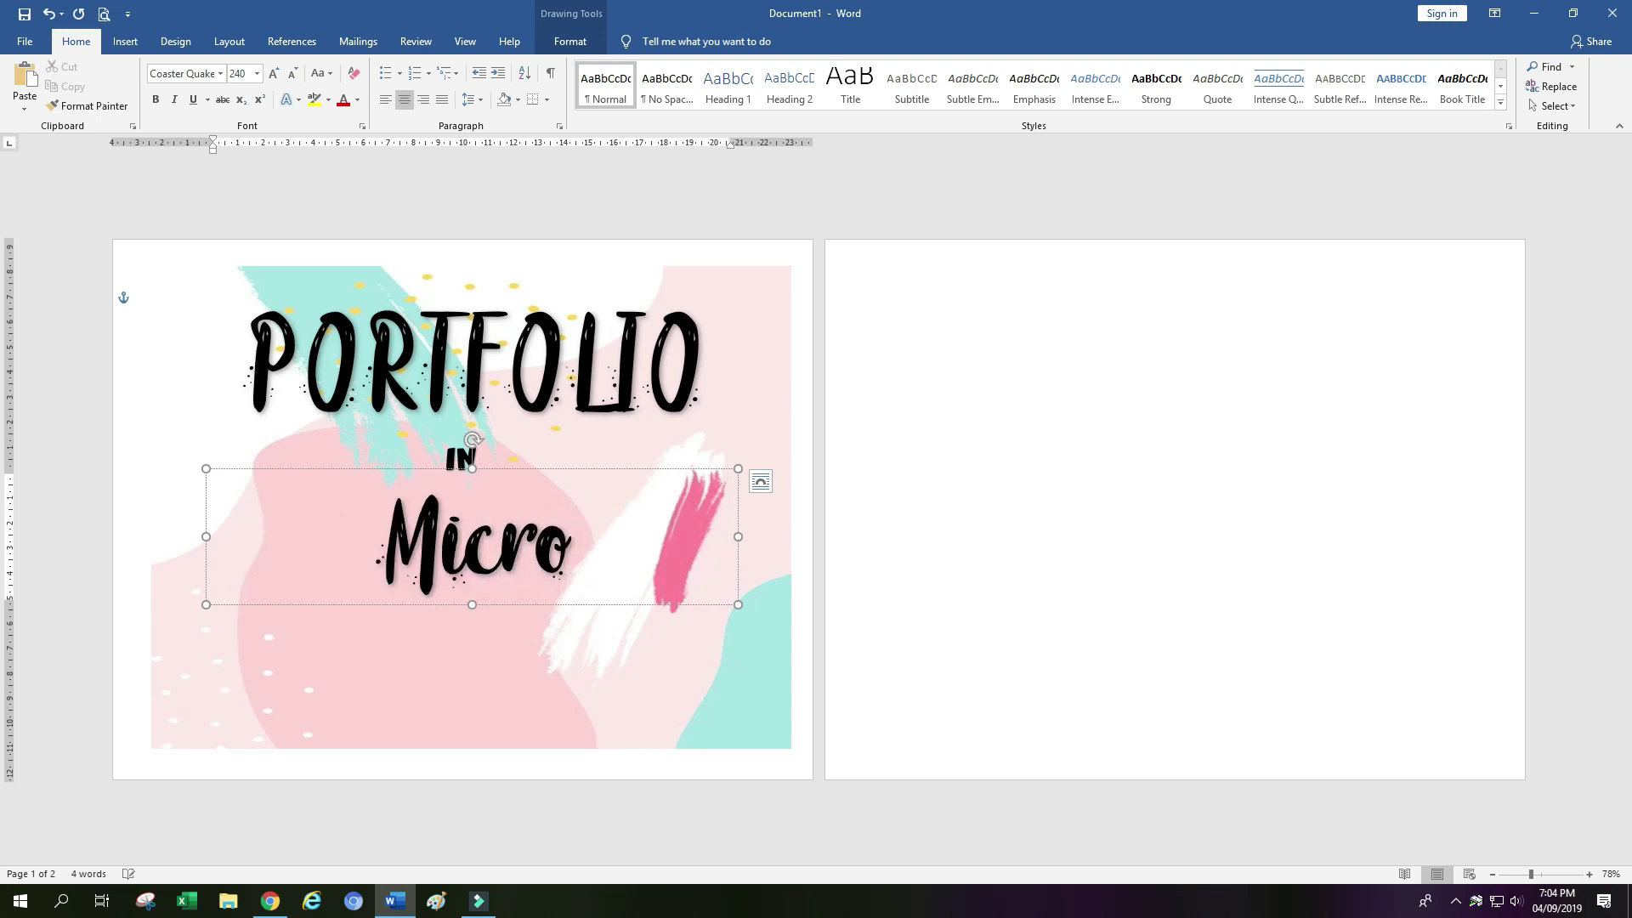
Widen the Micro Economics box, reduce the font to 230 so it fits one line, and centre it
drag(206, 537, 143, 536)
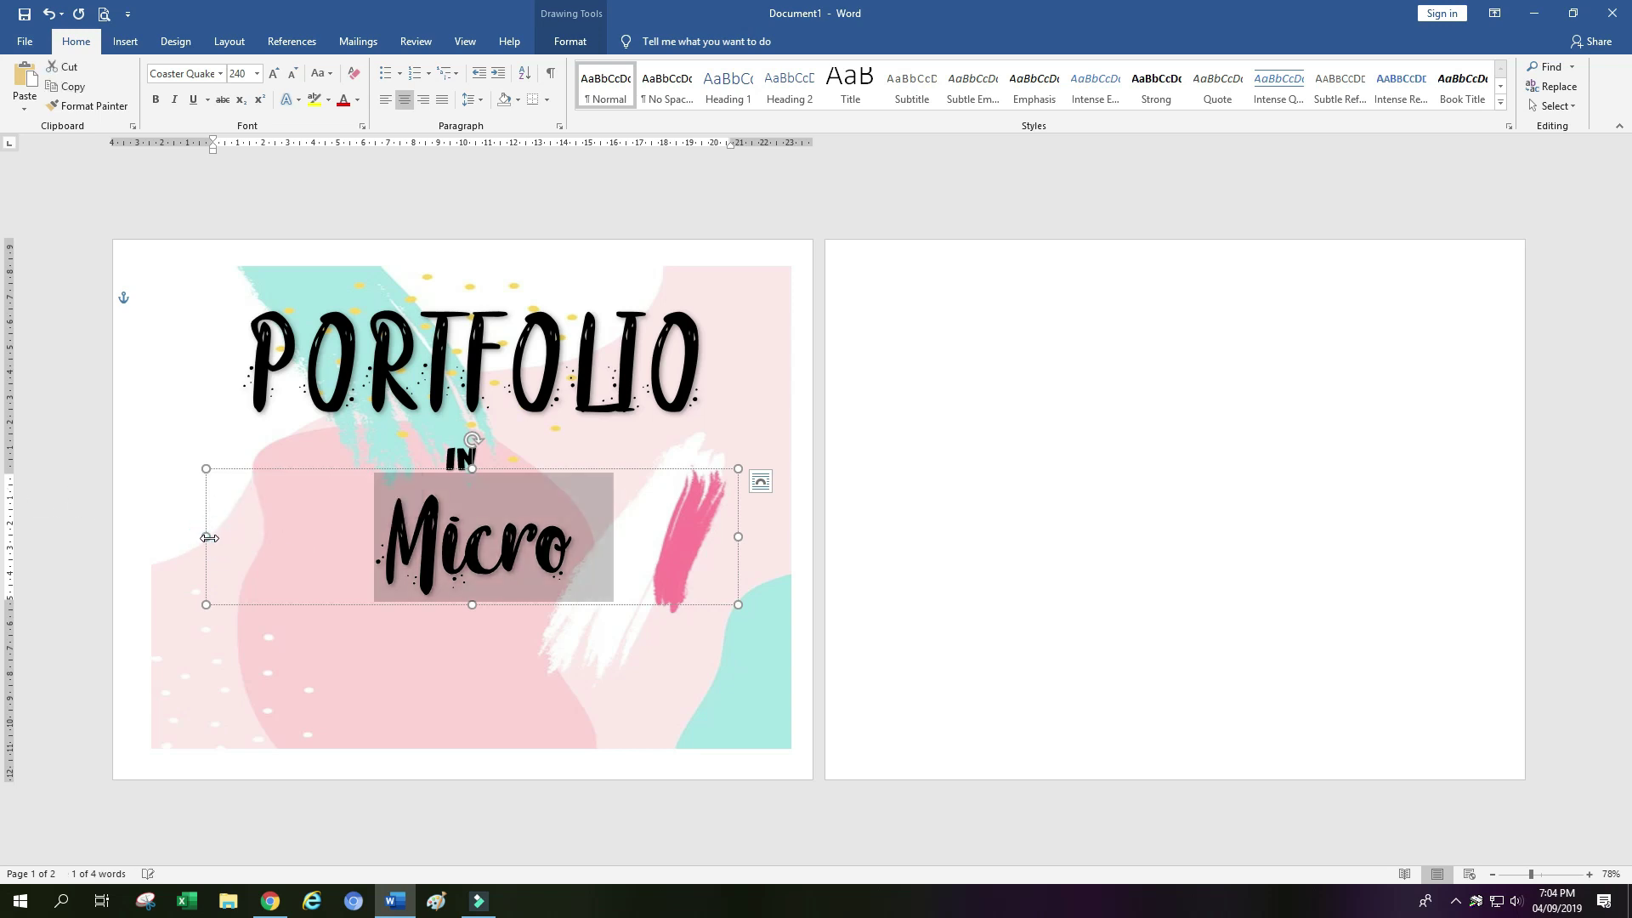
double_click(575, 557)
click(294, 75)
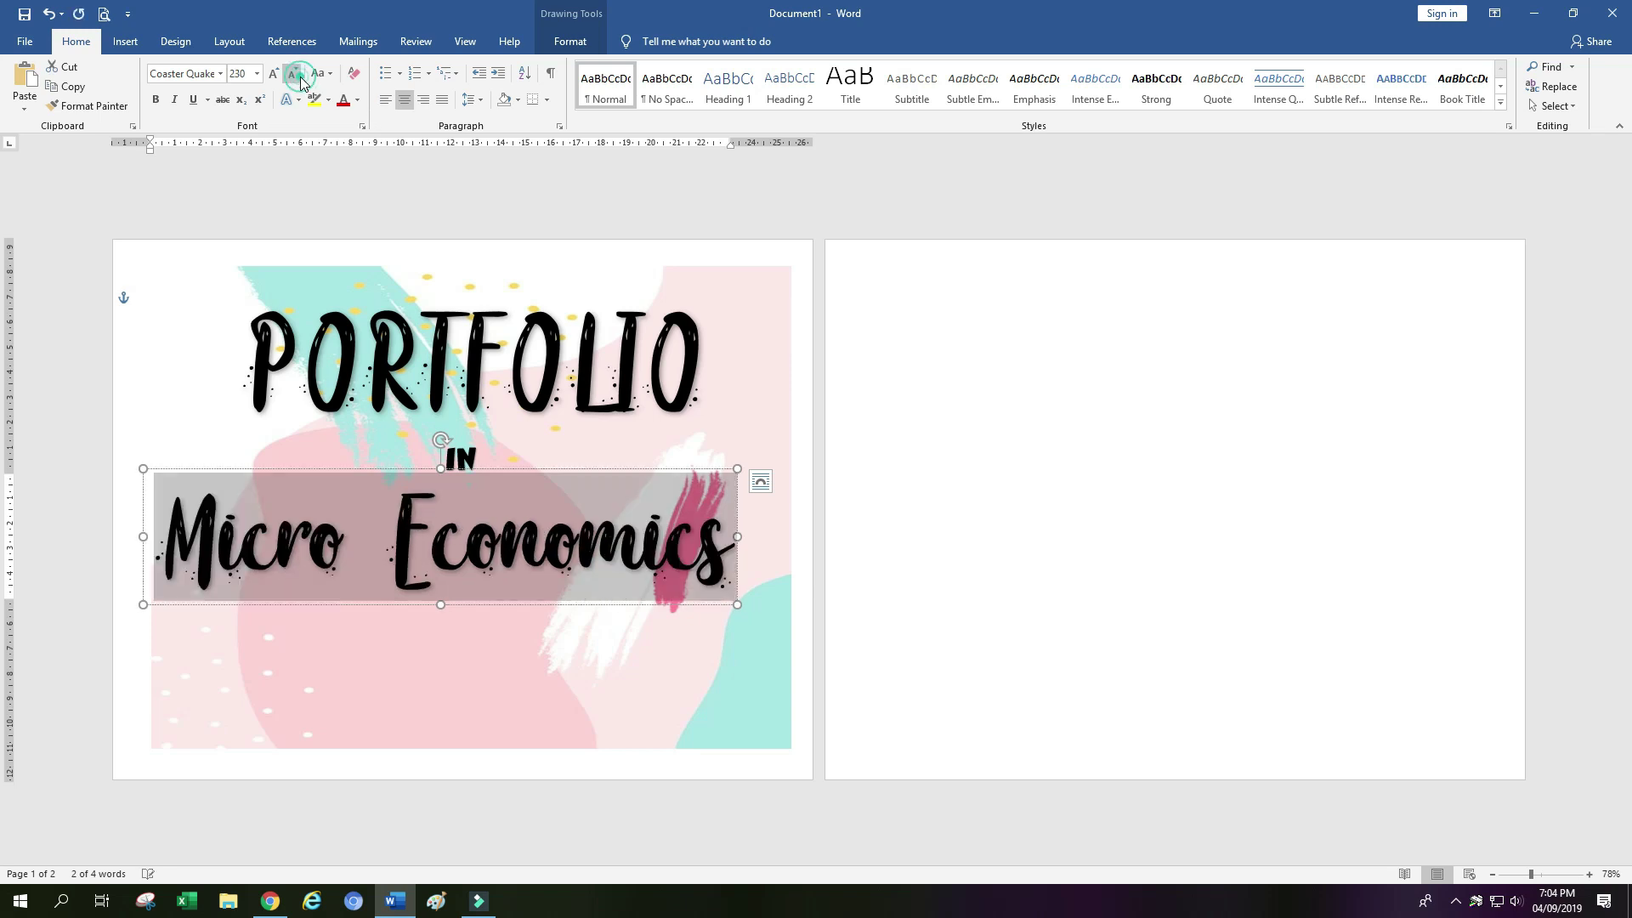
click(429, 492)
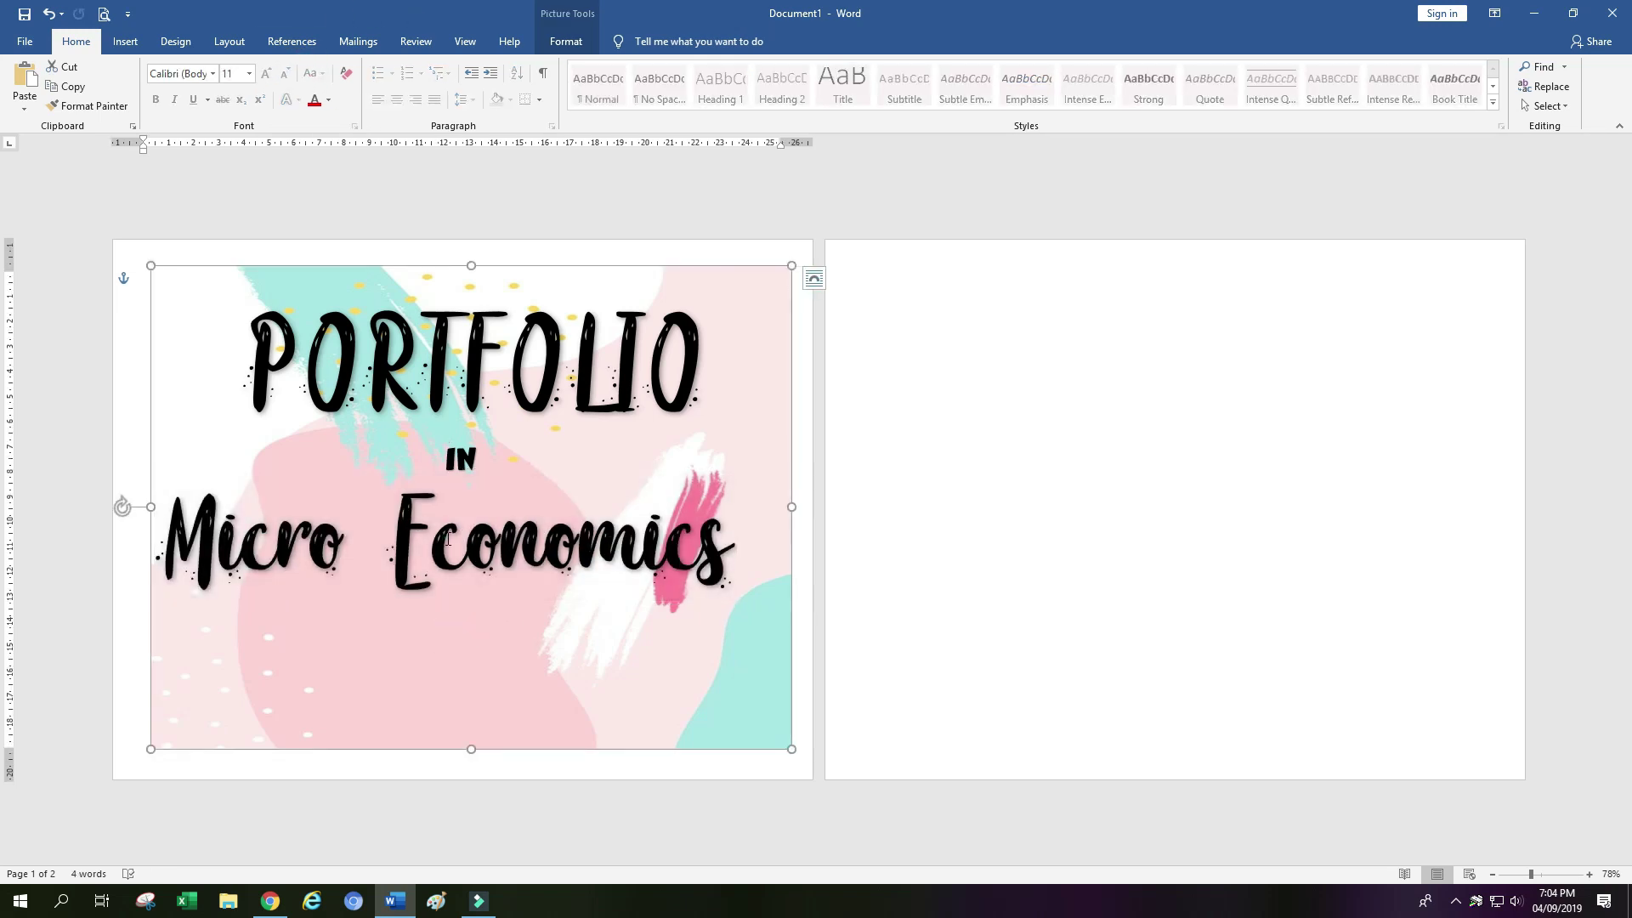
drag(419, 470, 451, 470)
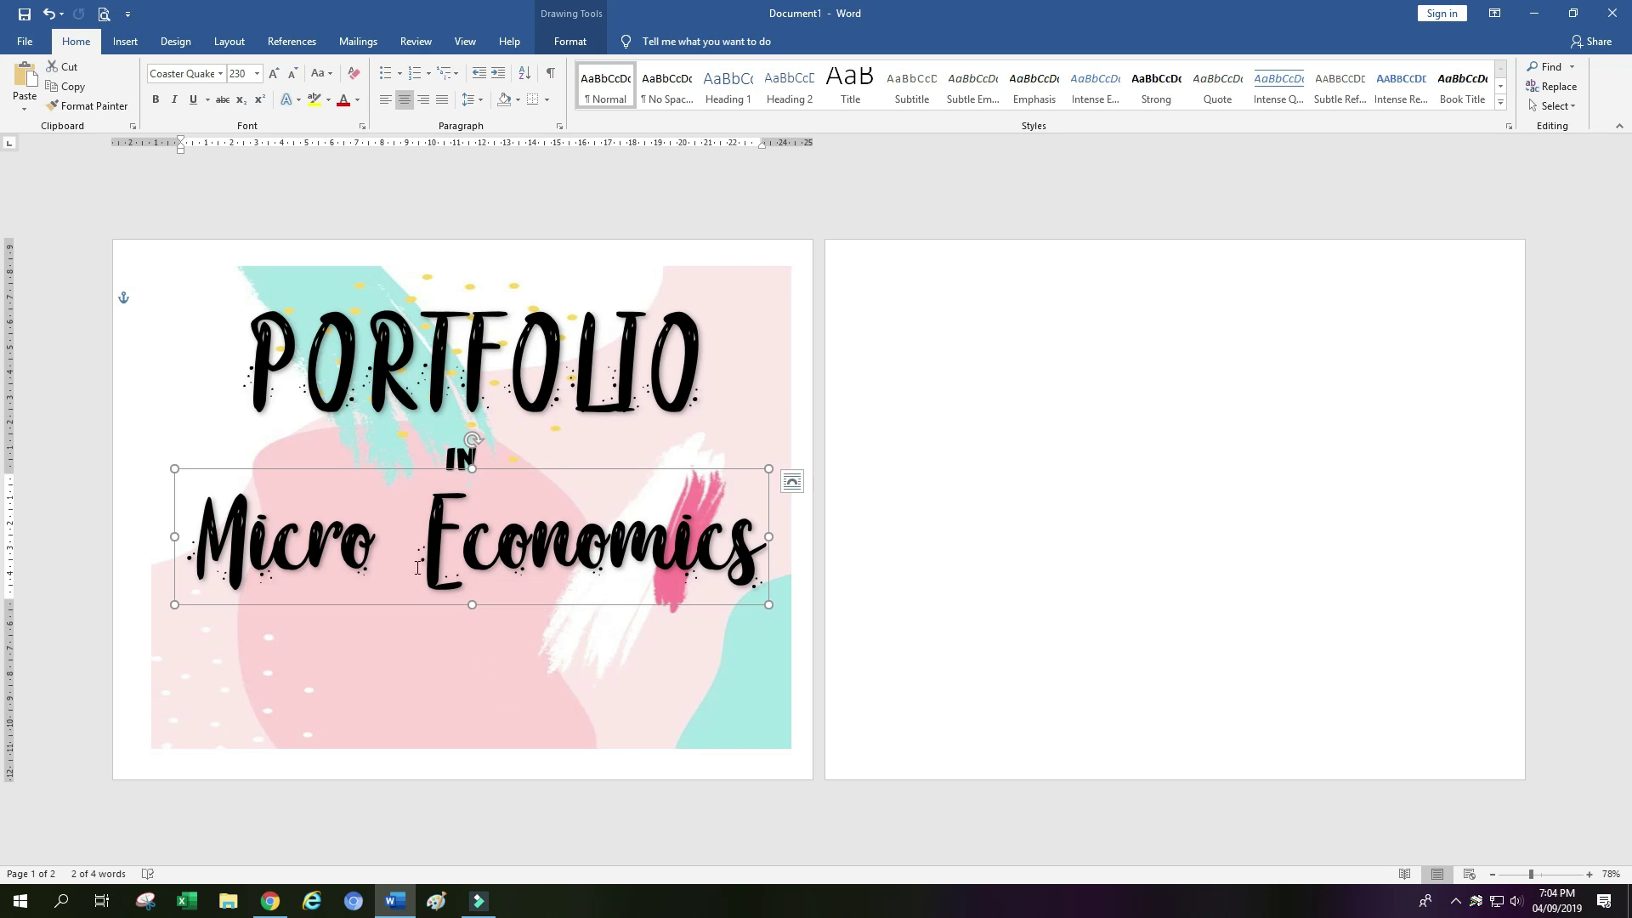
click(314, 352)
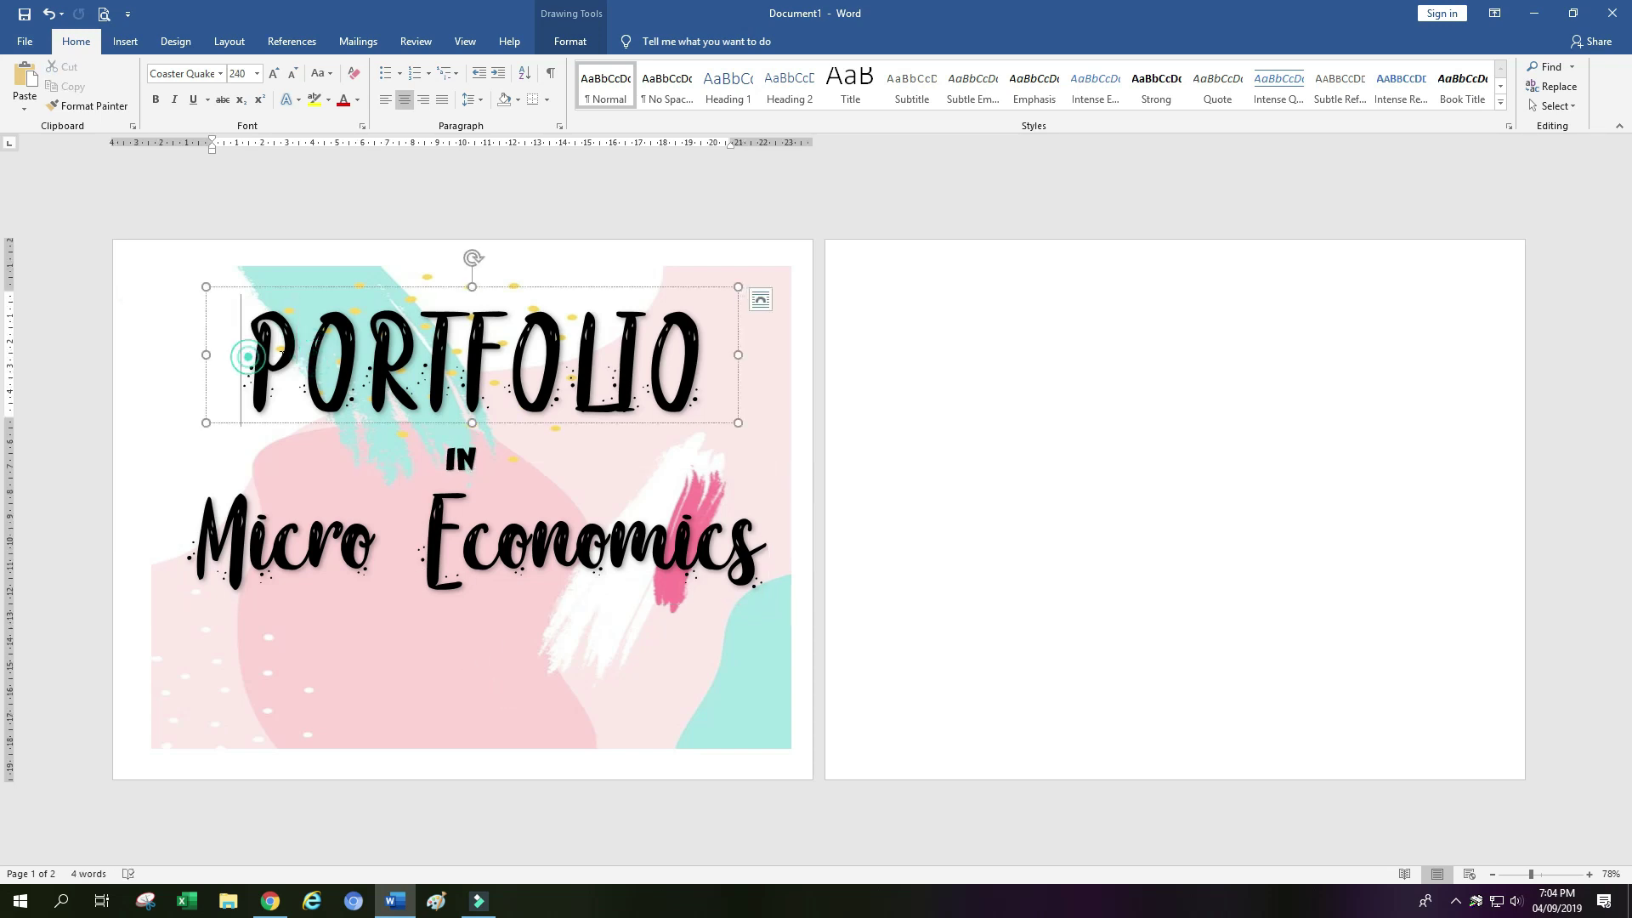
Colour the P of PORTFOLIO a custom lavender tinged with pink
drag(243, 357, 297, 357)
click(357, 101)
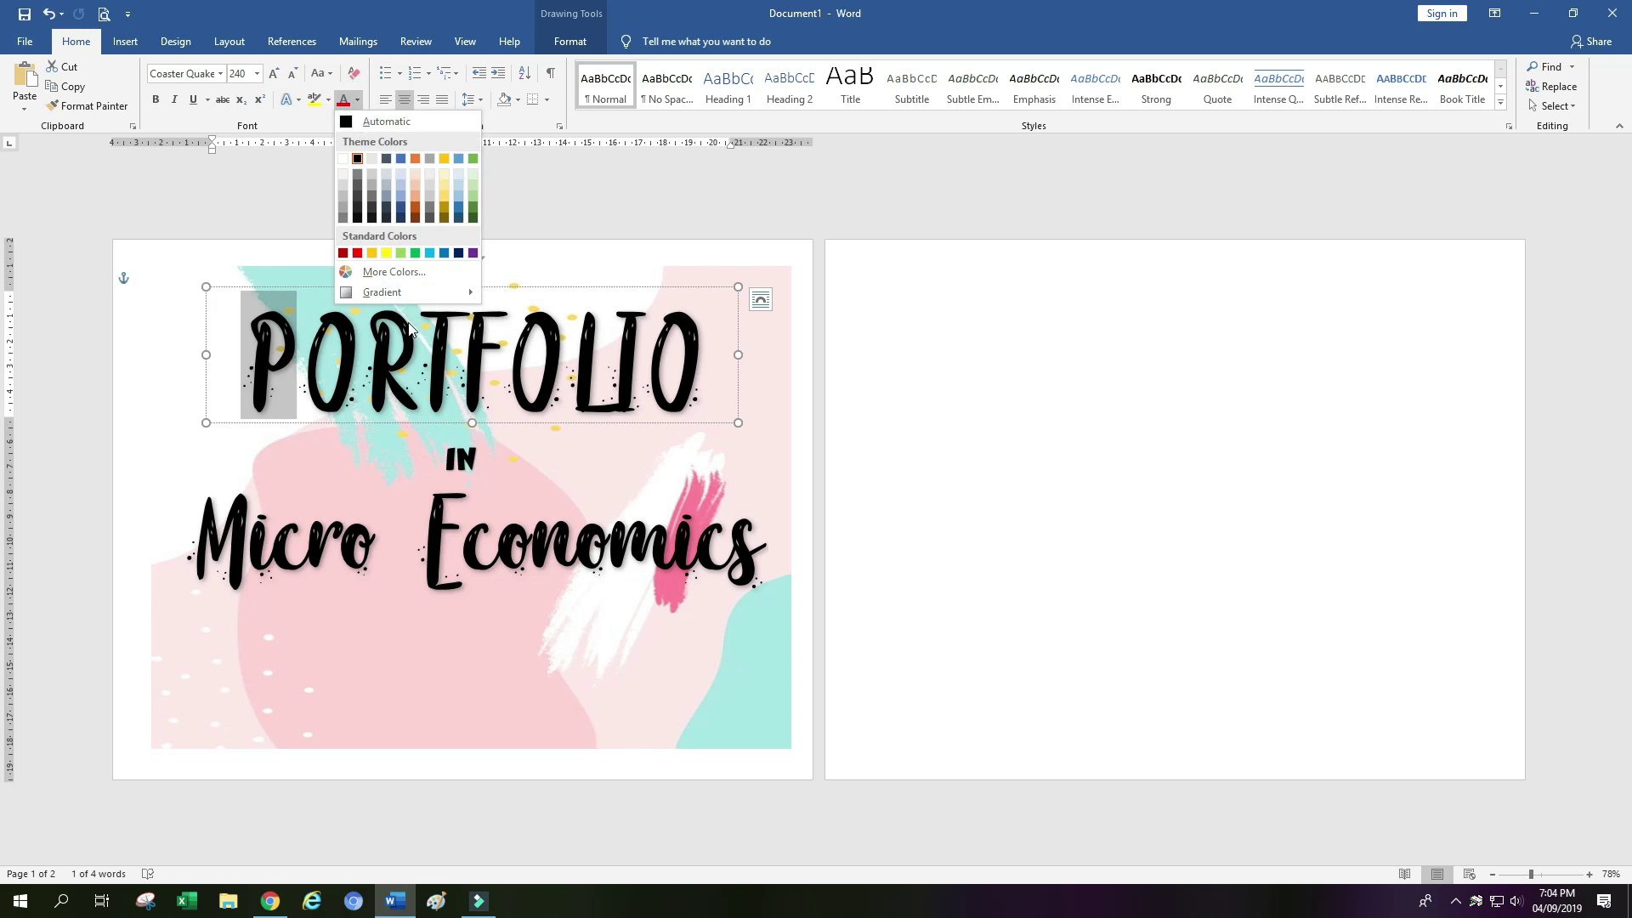
click(392, 264)
click(775, 430)
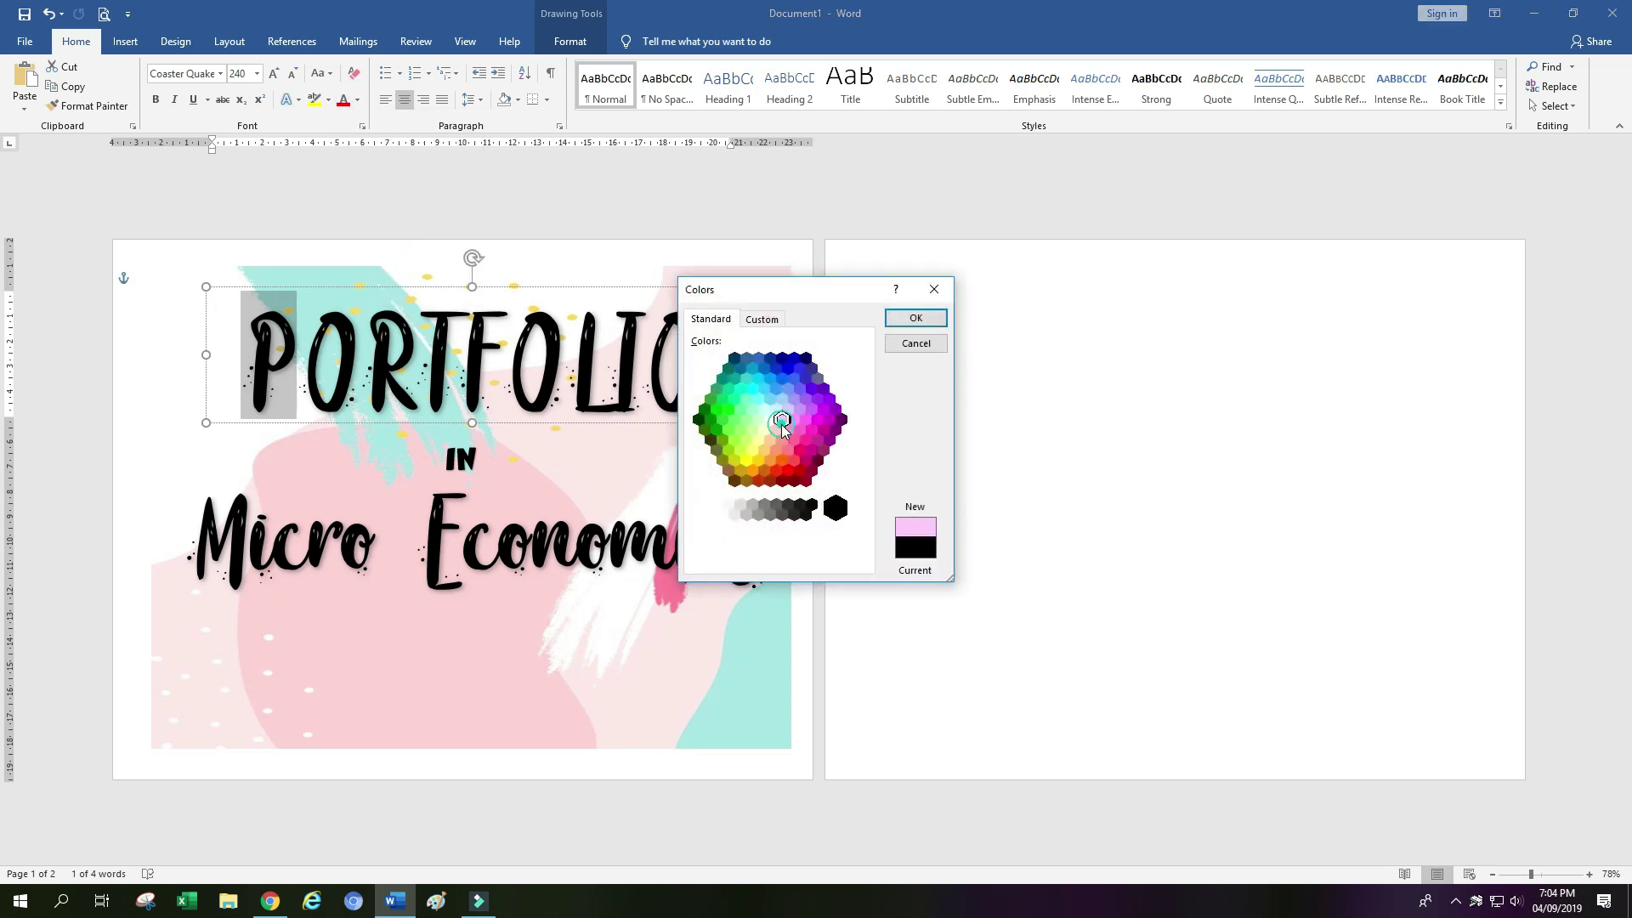
click(776, 431)
click(762, 318)
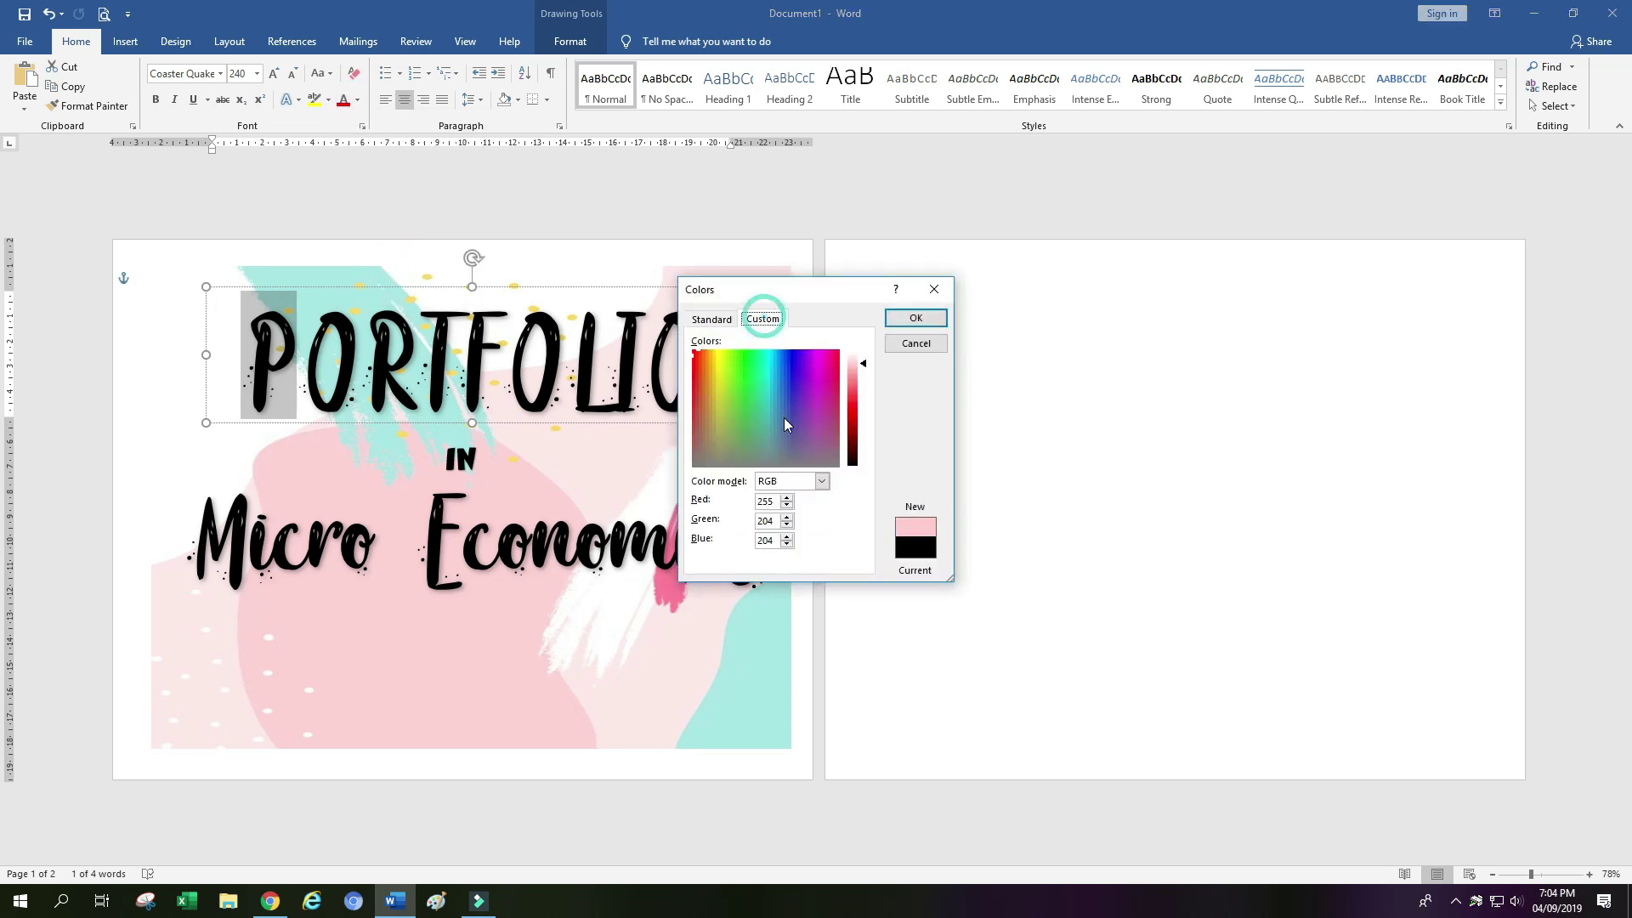
click(792, 361)
drag(792, 360, 806, 364)
click(913, 319)
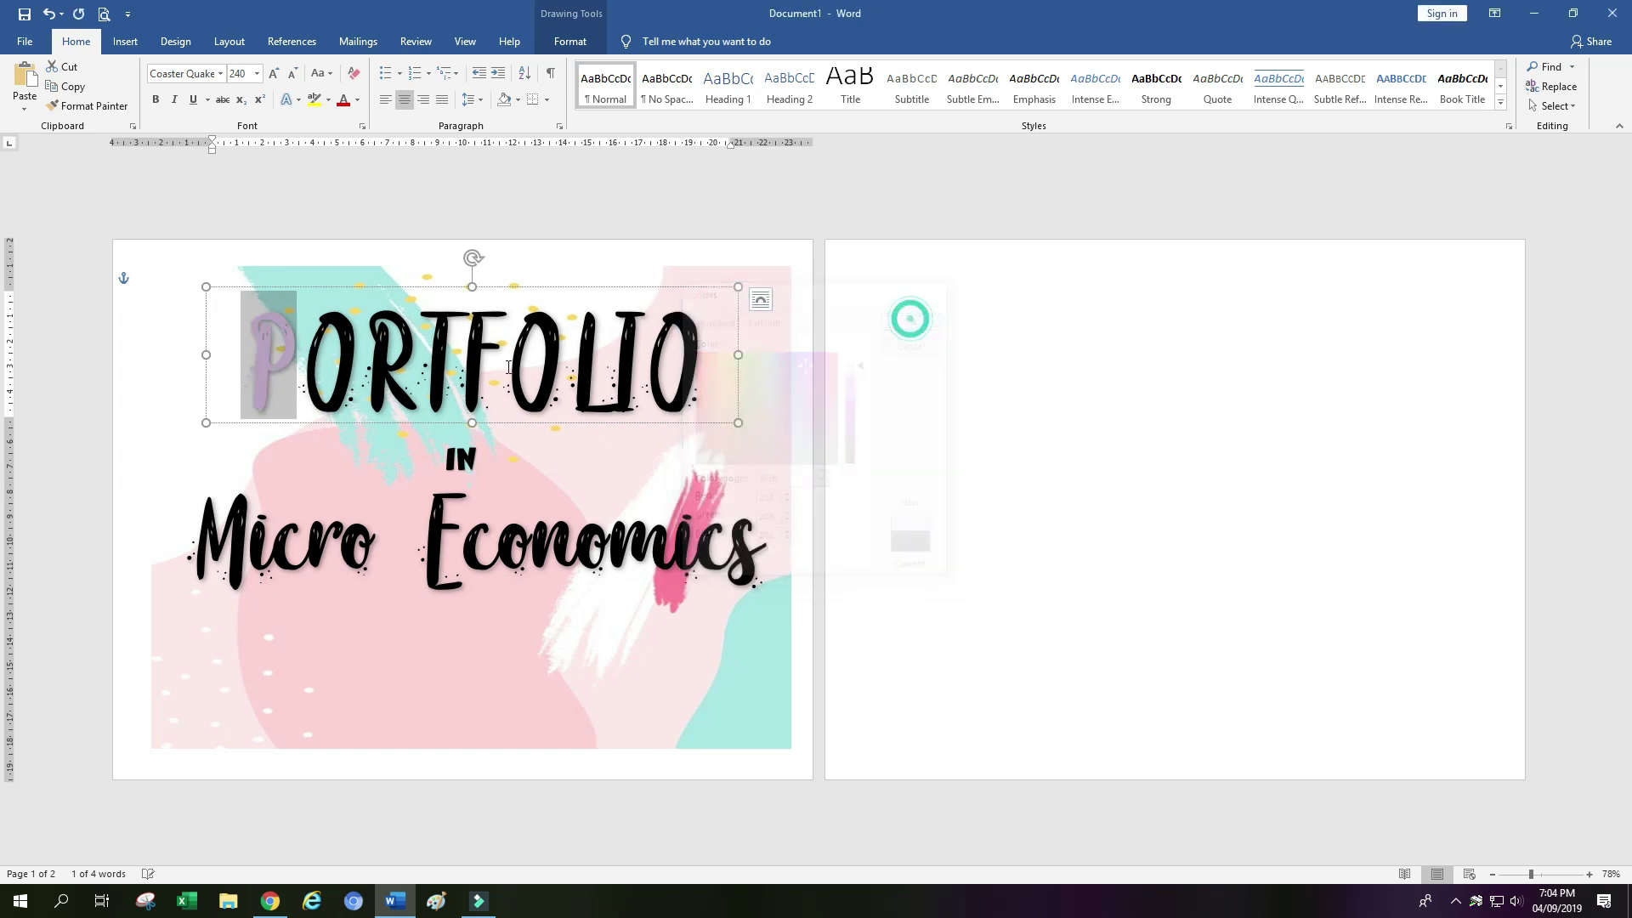
Colour the first O a pastel light green mixed on the Custom tab
drag(315, 367, 350, 367)
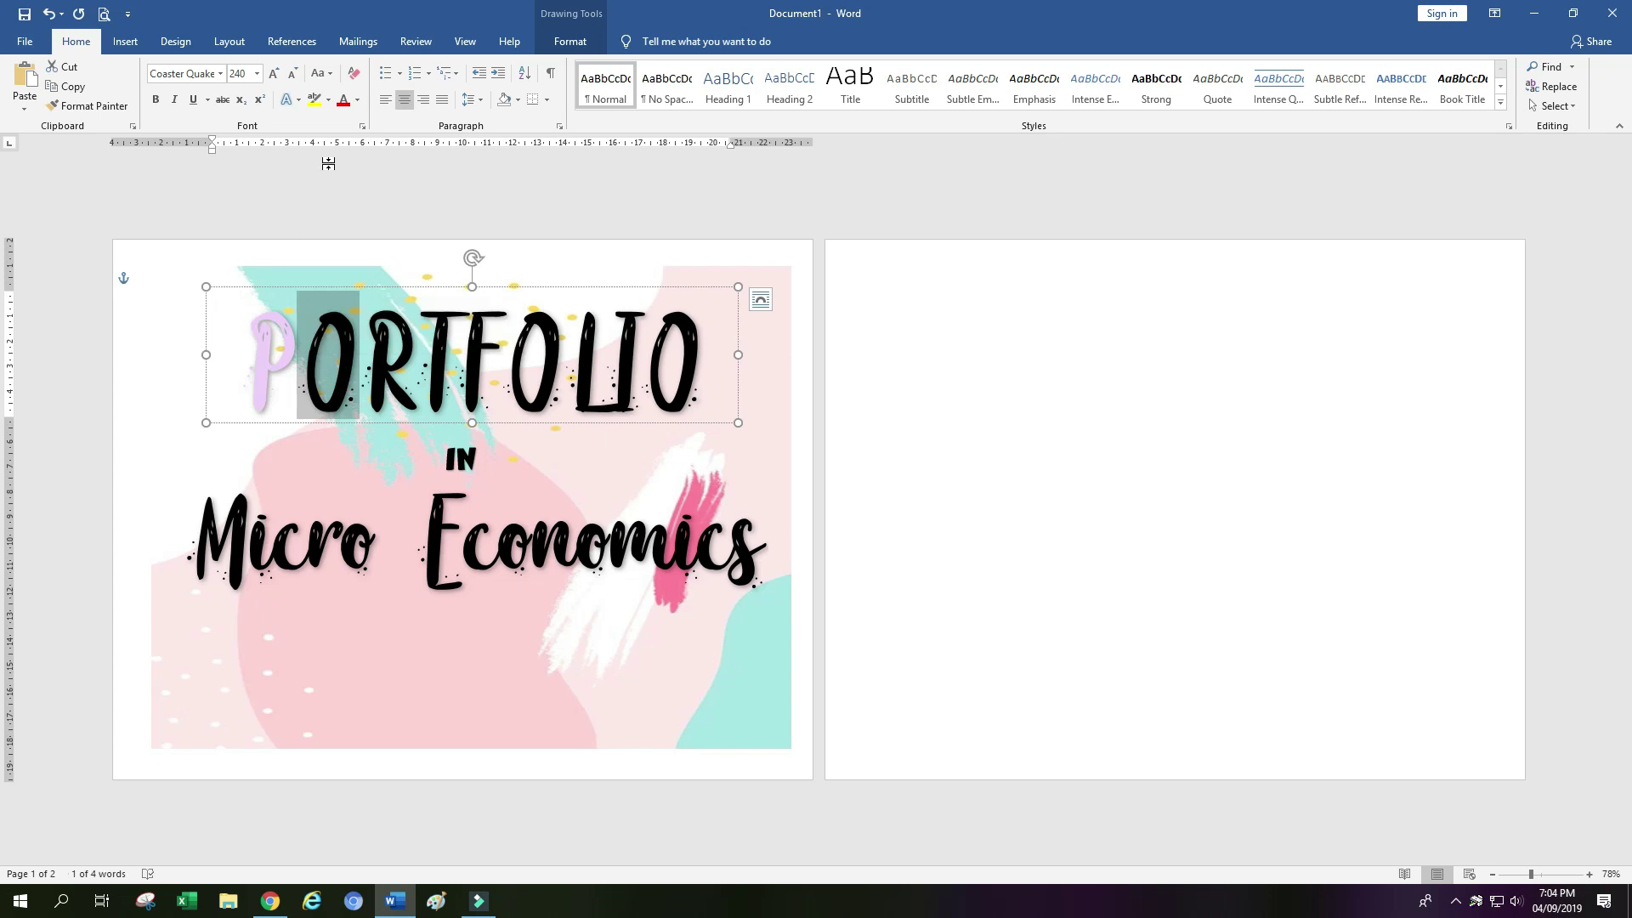
click(357, 102)
click(408, 311)
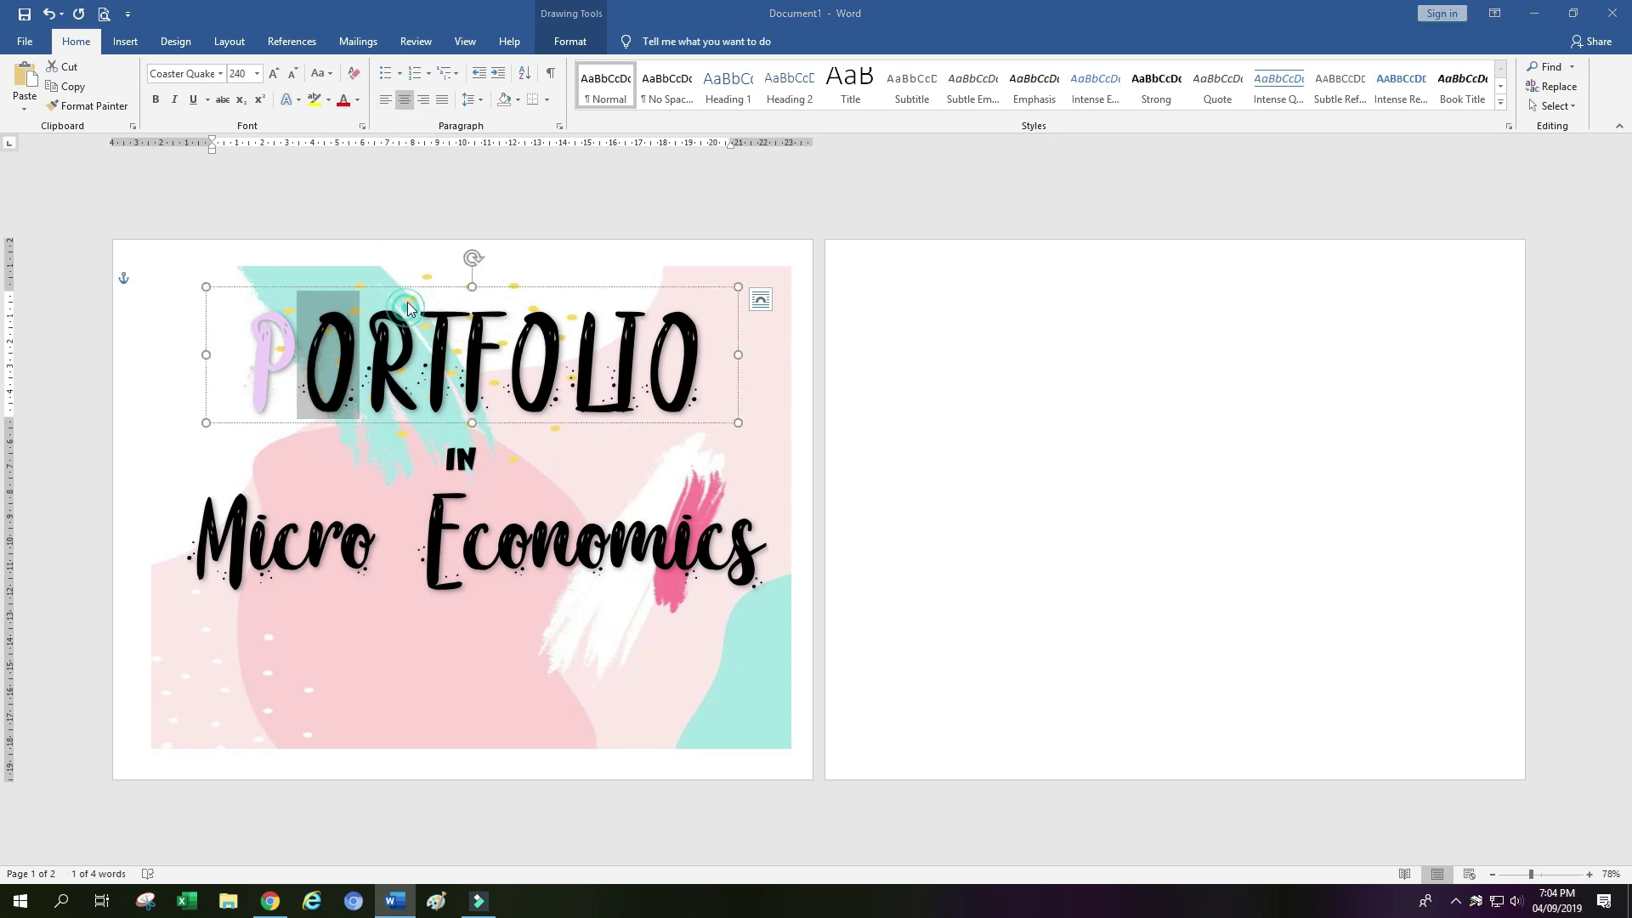
click(755, 323)
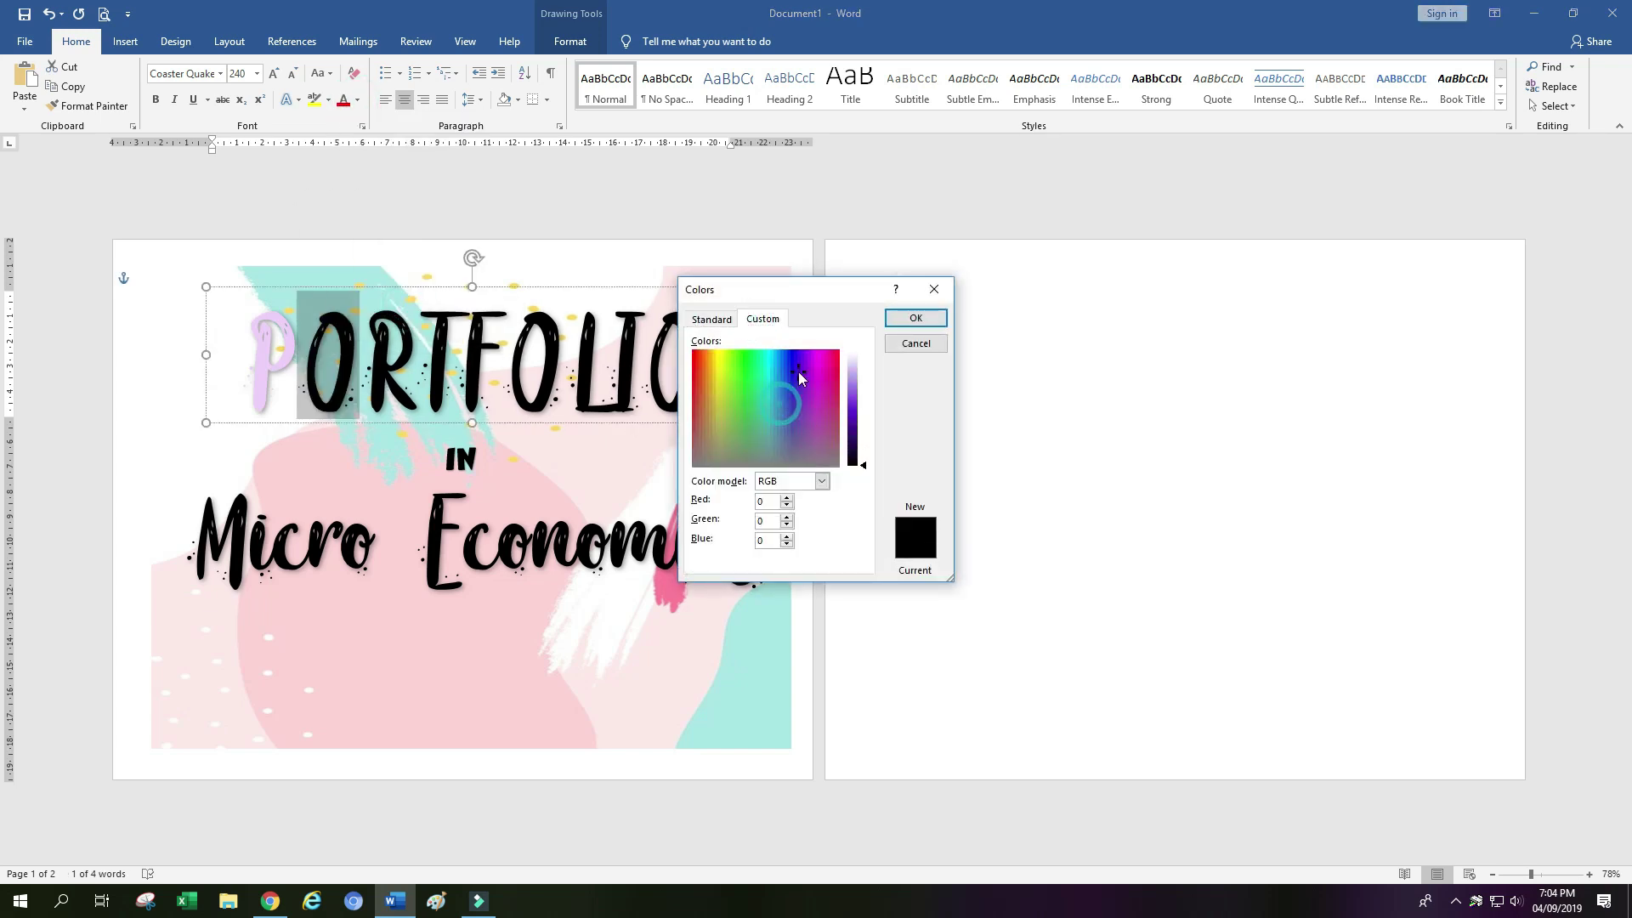
drag(802, 365, 750, 365)
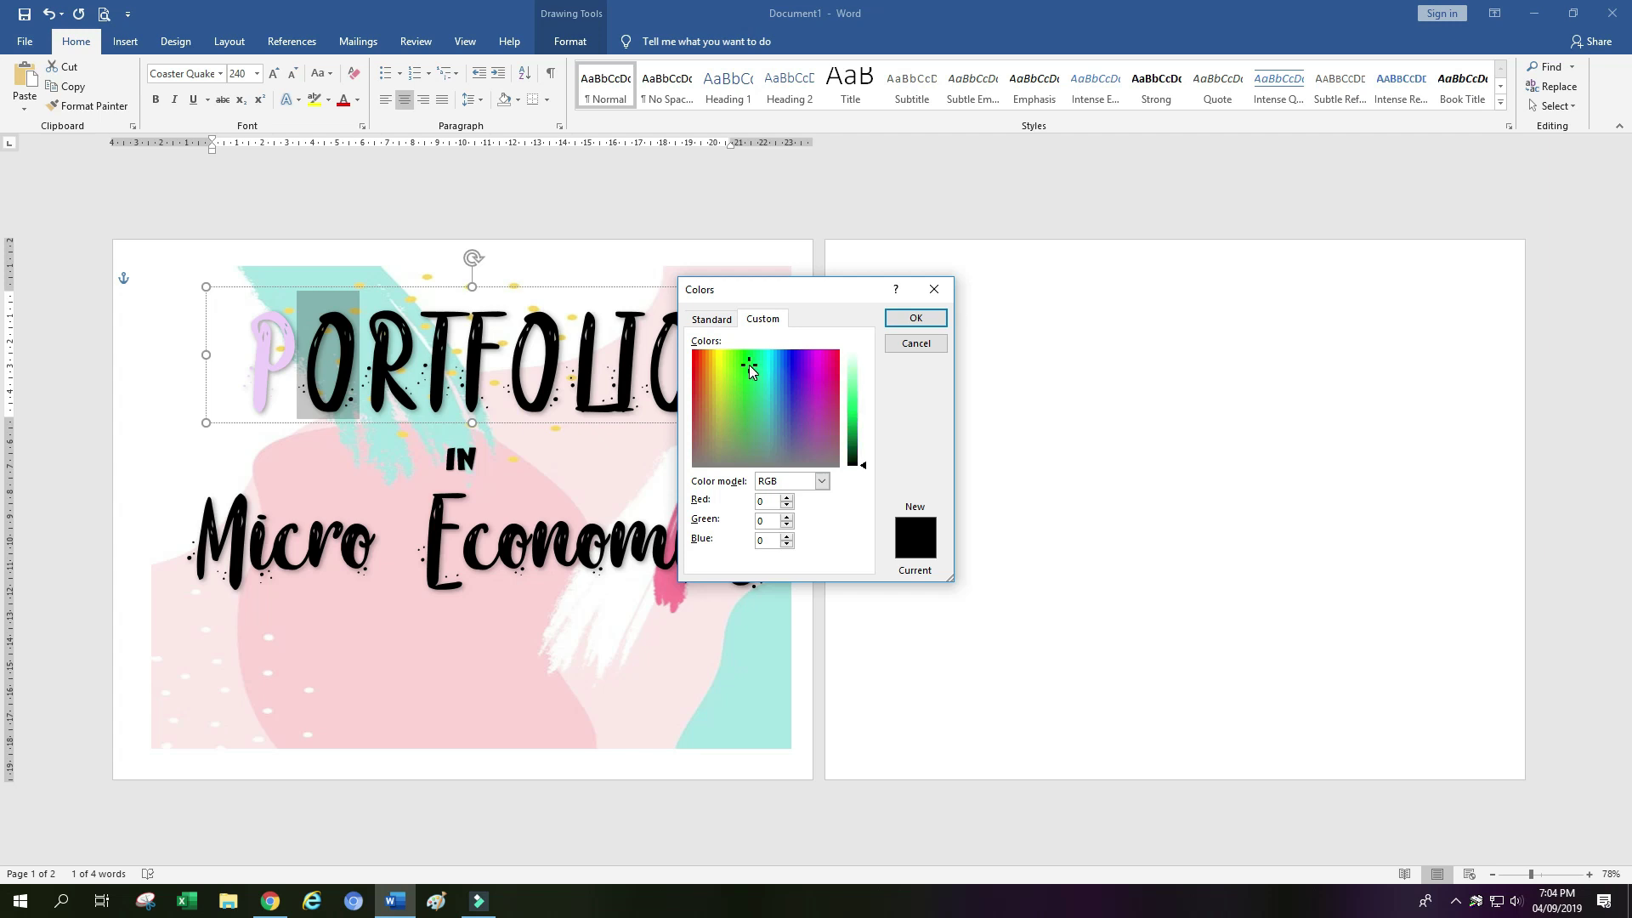
drag(863, 468, 861, 396)
click(915, 318)
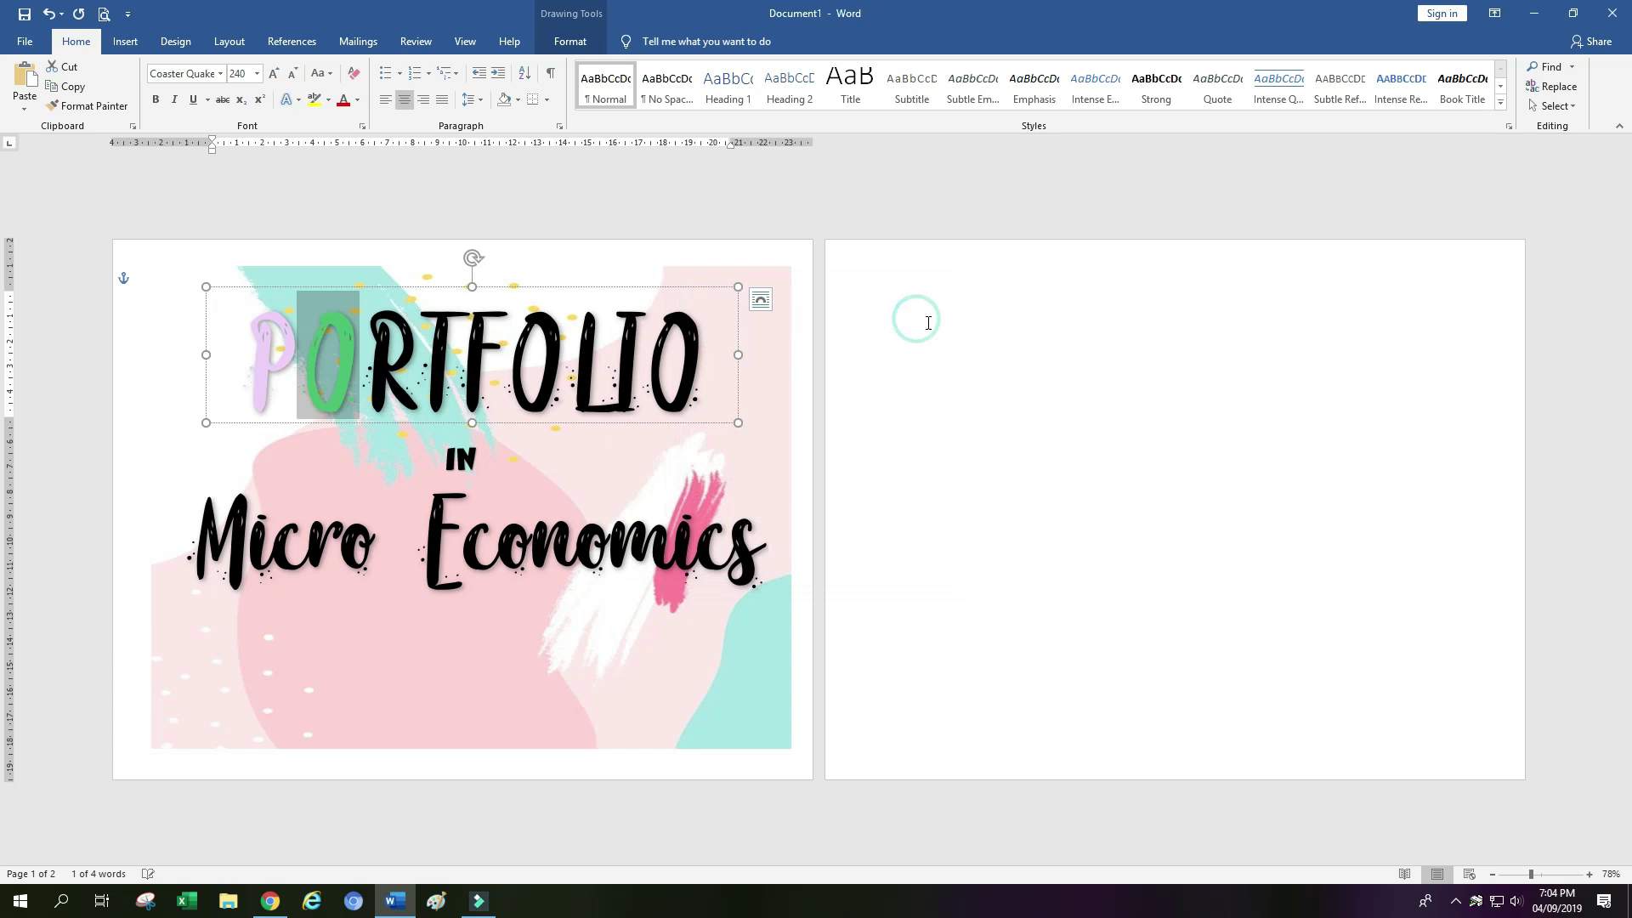
click(385, 384)
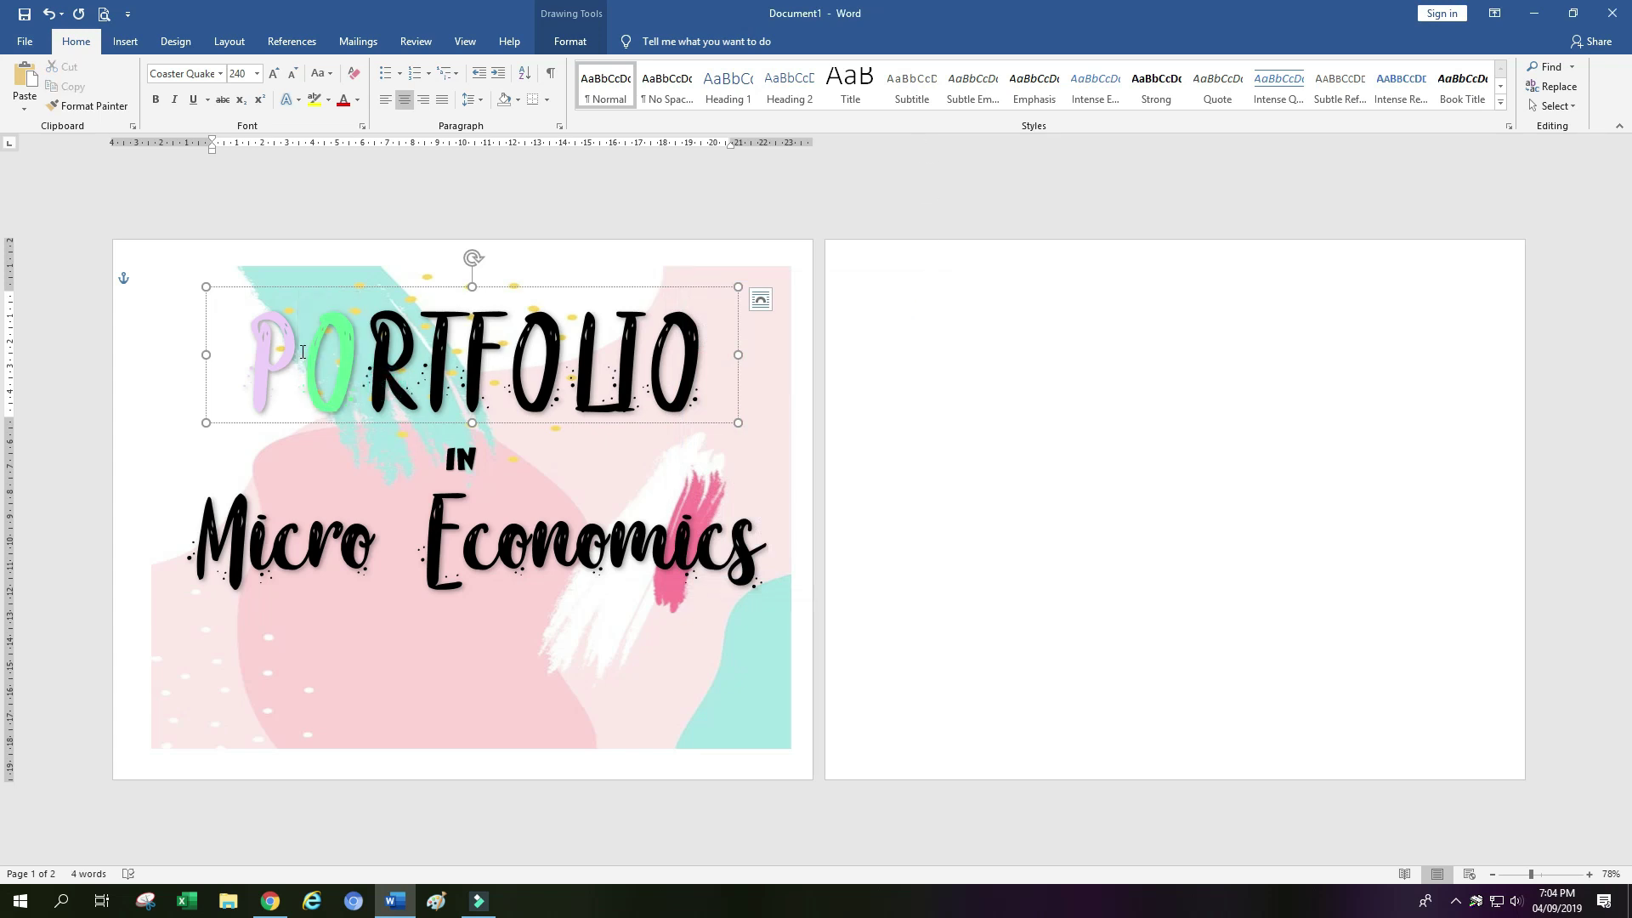
Colour the R a soft pastel pink
drag(372, 351, 413, 353)
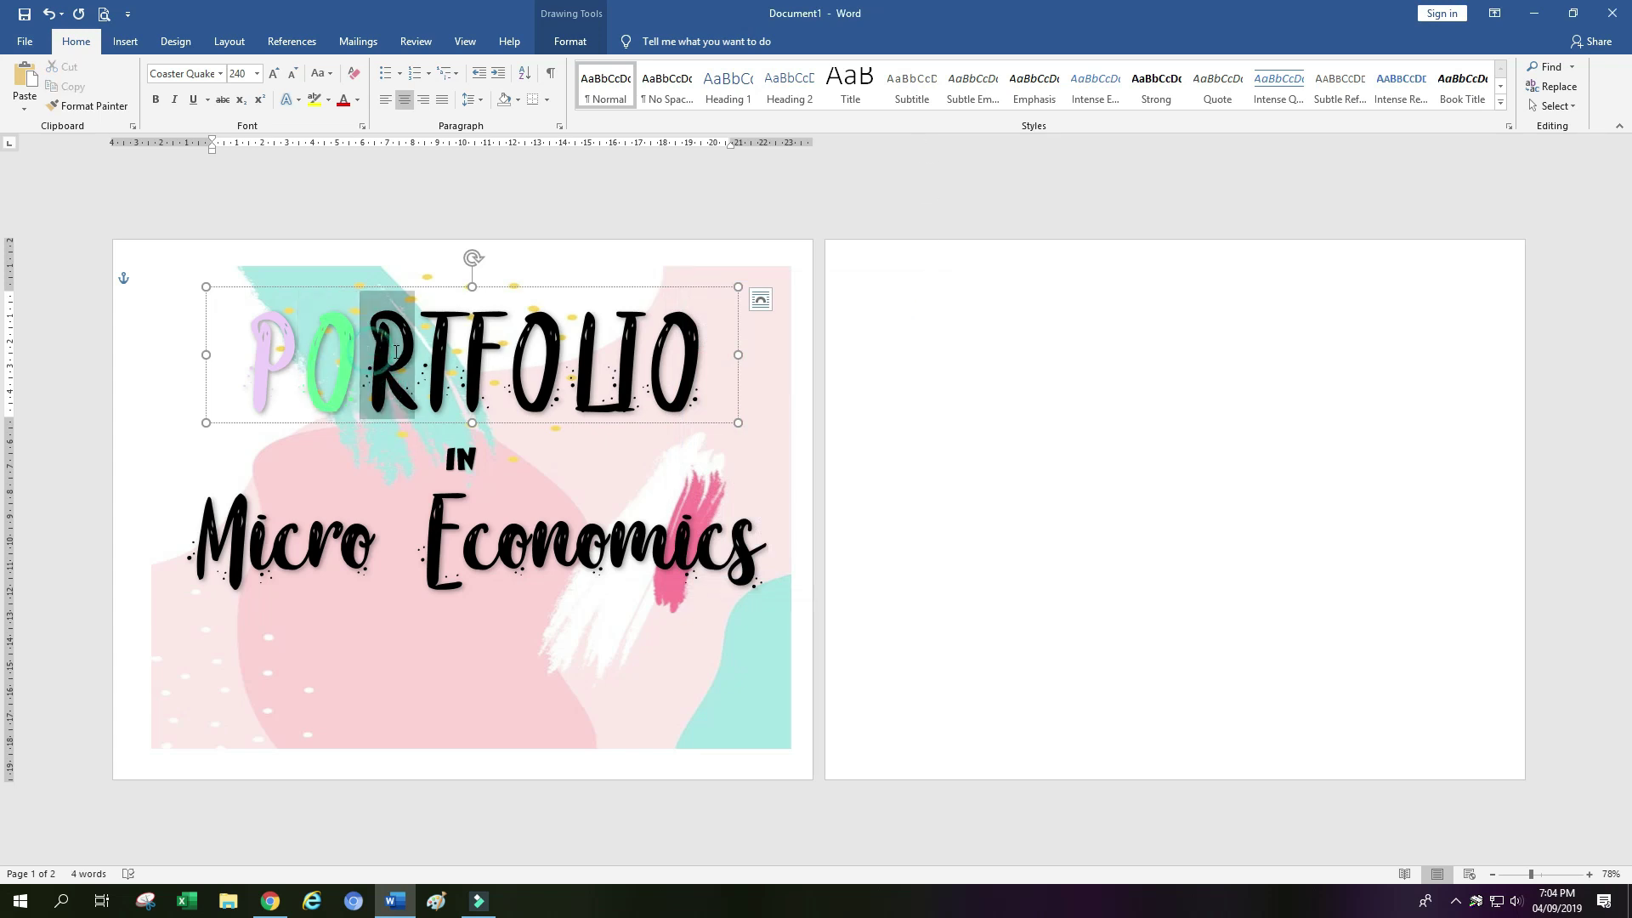
click(359, 102)
click(417, 302)
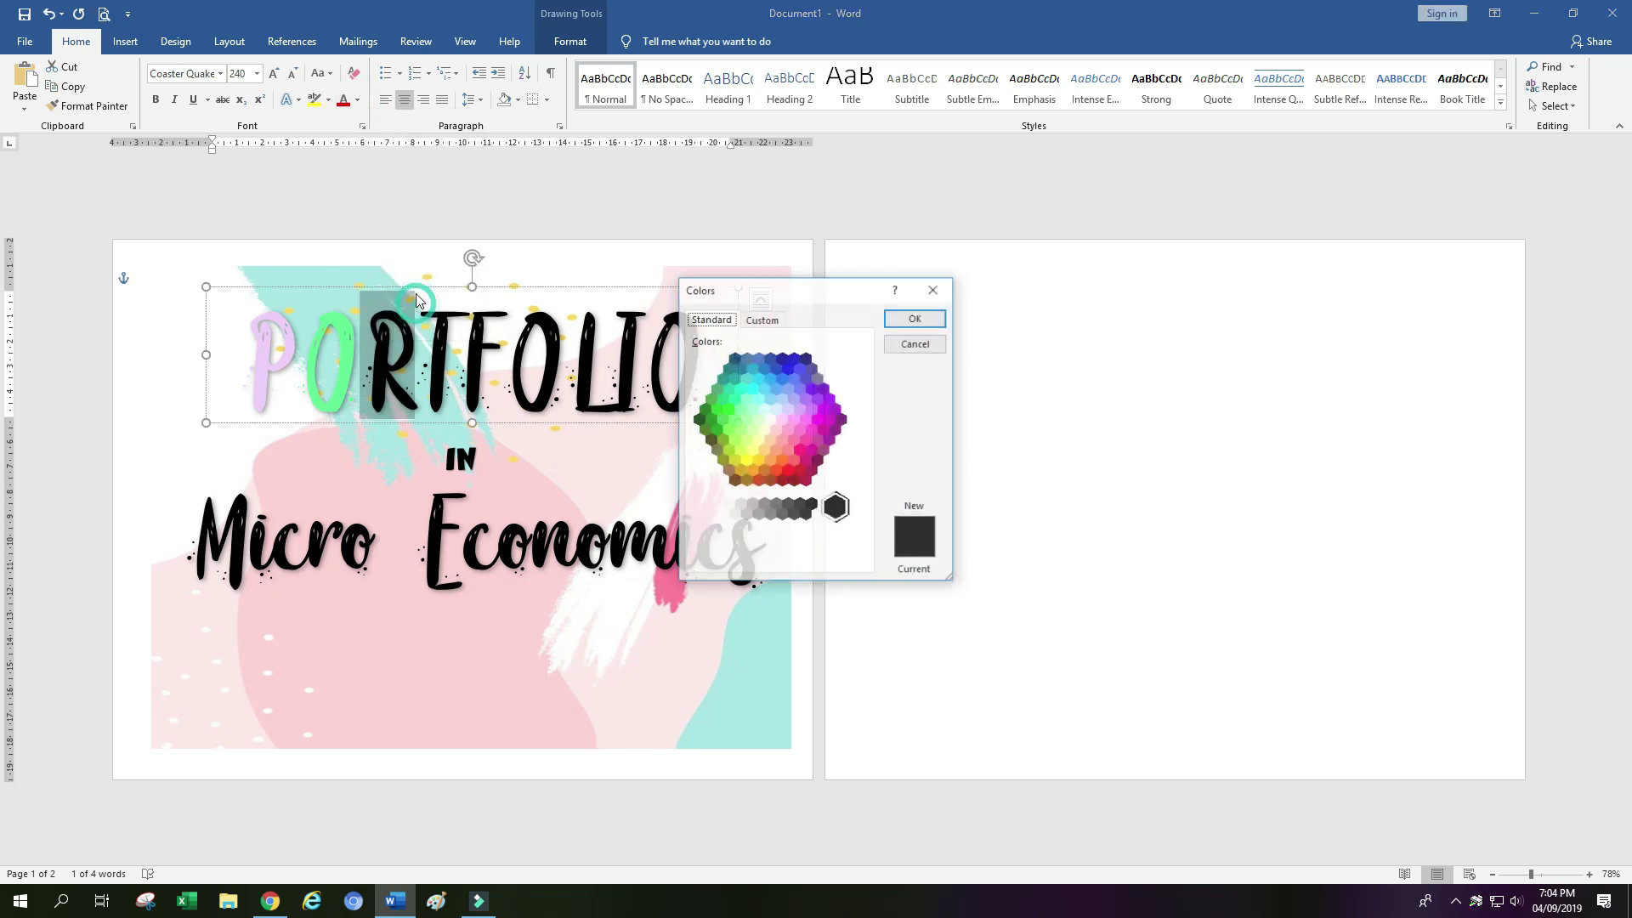
click(811, 435)
click(803, 430)
click(792, 422)
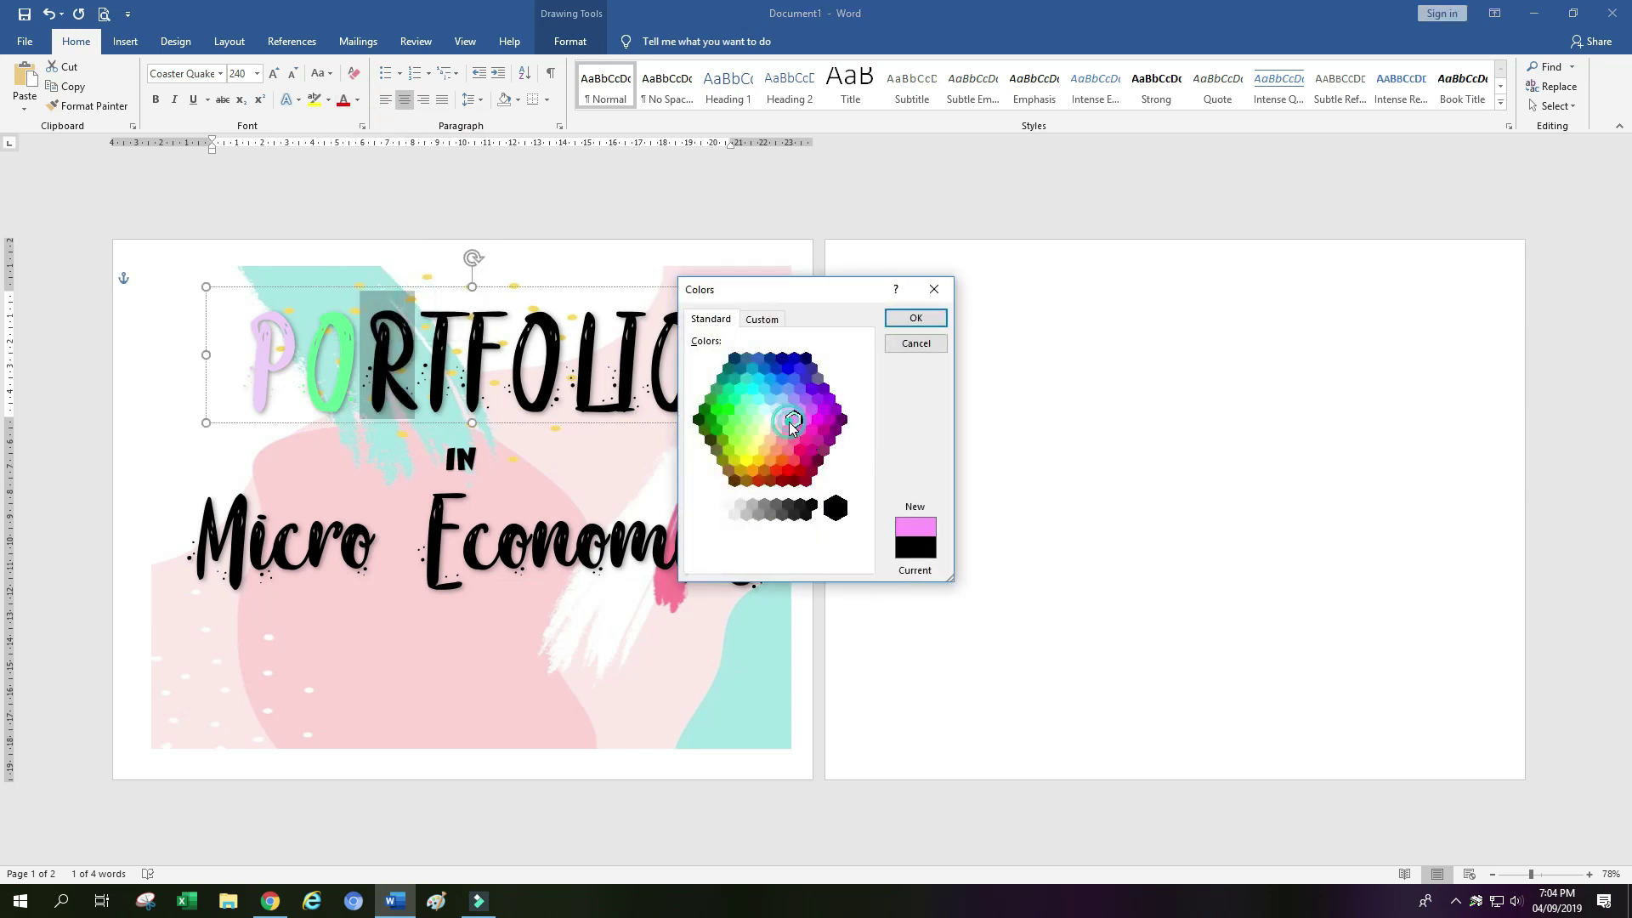
click(783, 418)
click(787, 409)
click(782, 419)
click(791, 425)
click(763, 319)
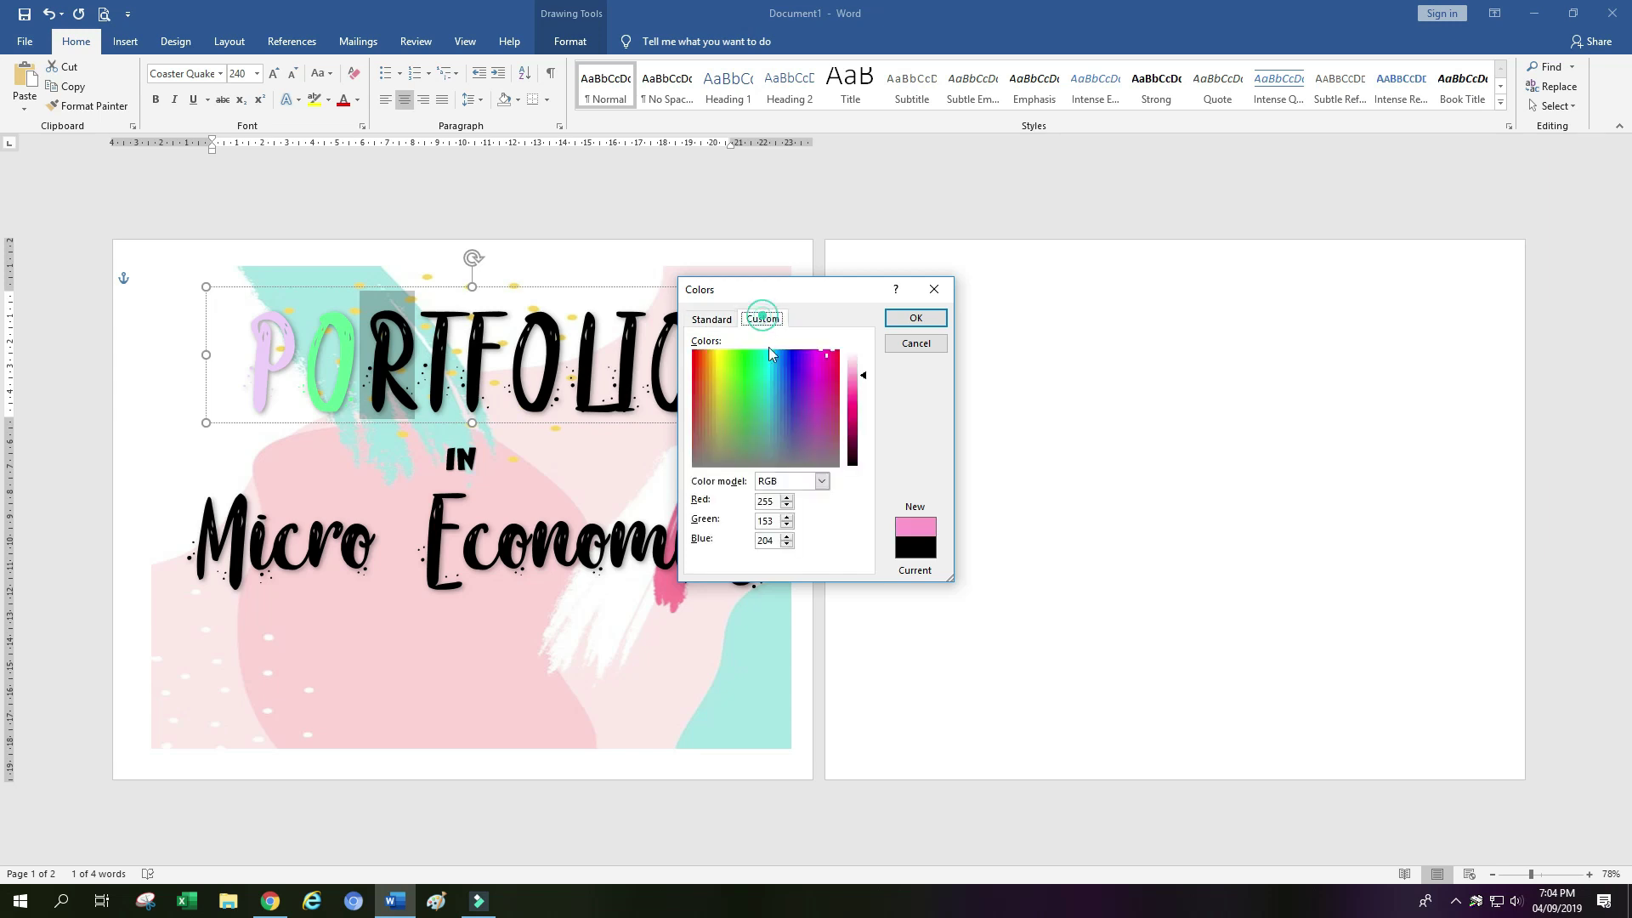
drag(866, 379, 863, 371)
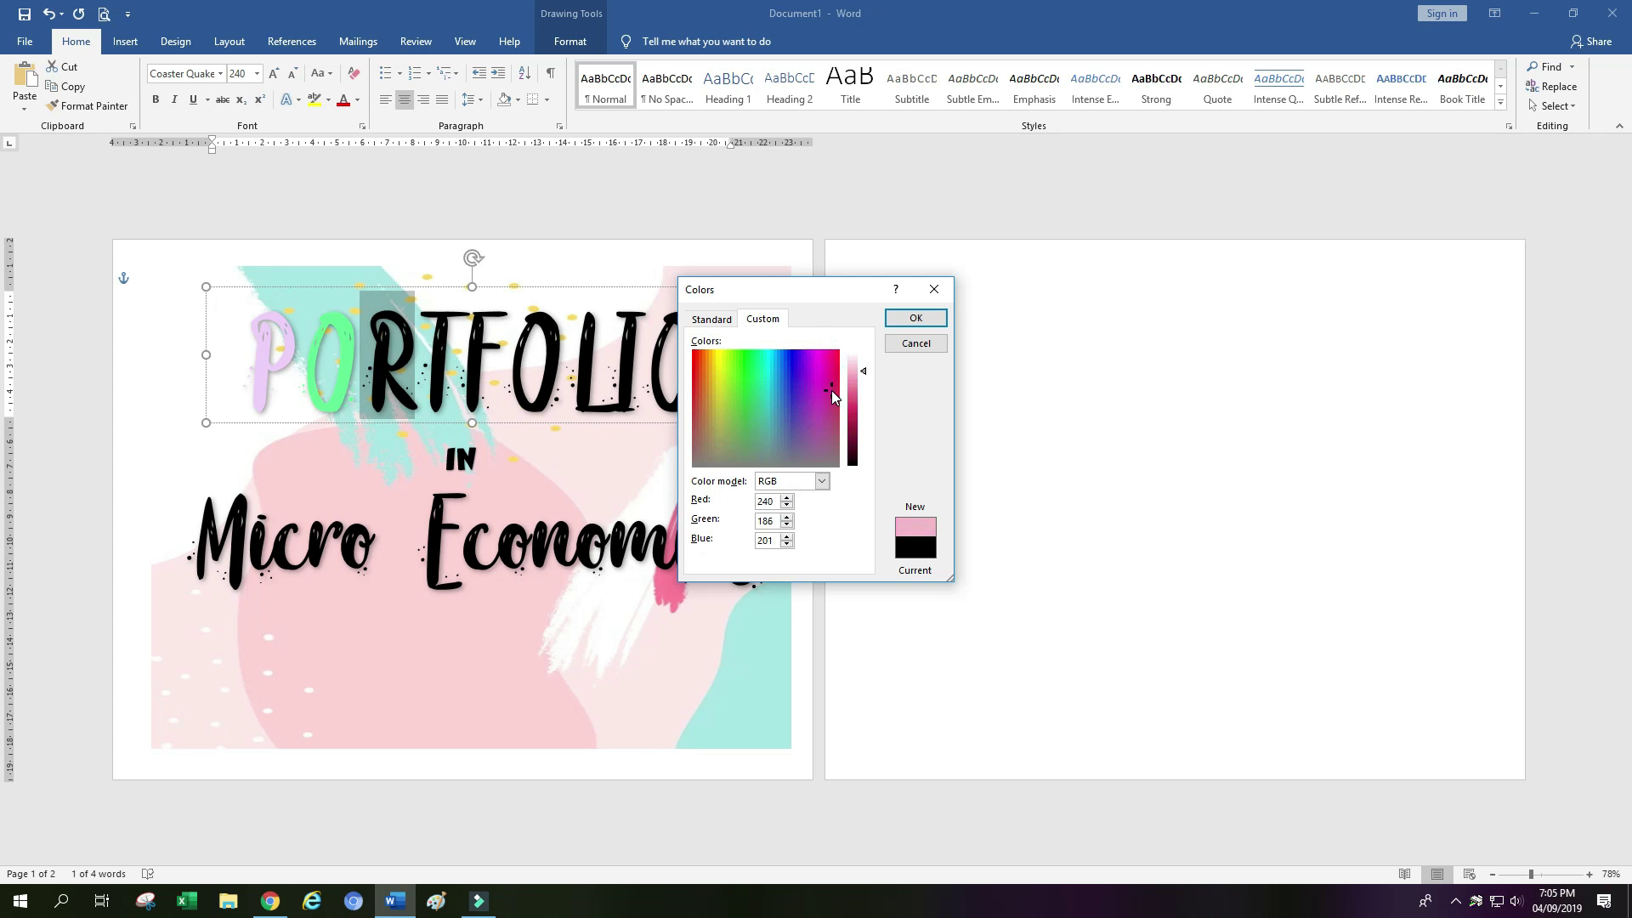
drag(799, 380, 831, 363)
click(912, 319)
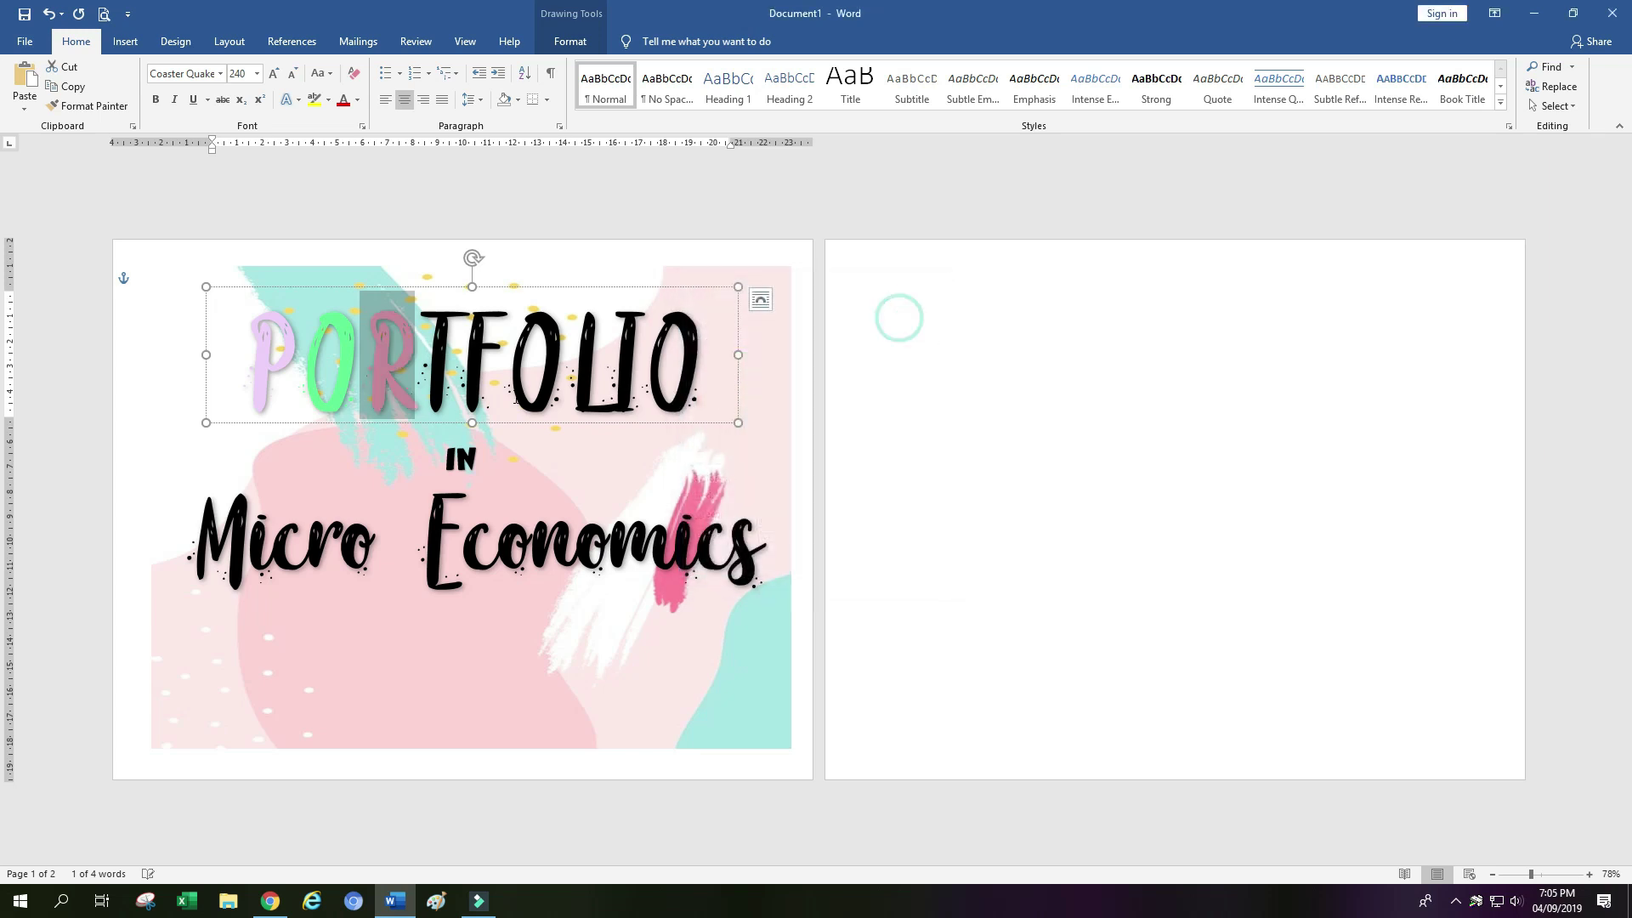
key(Right)
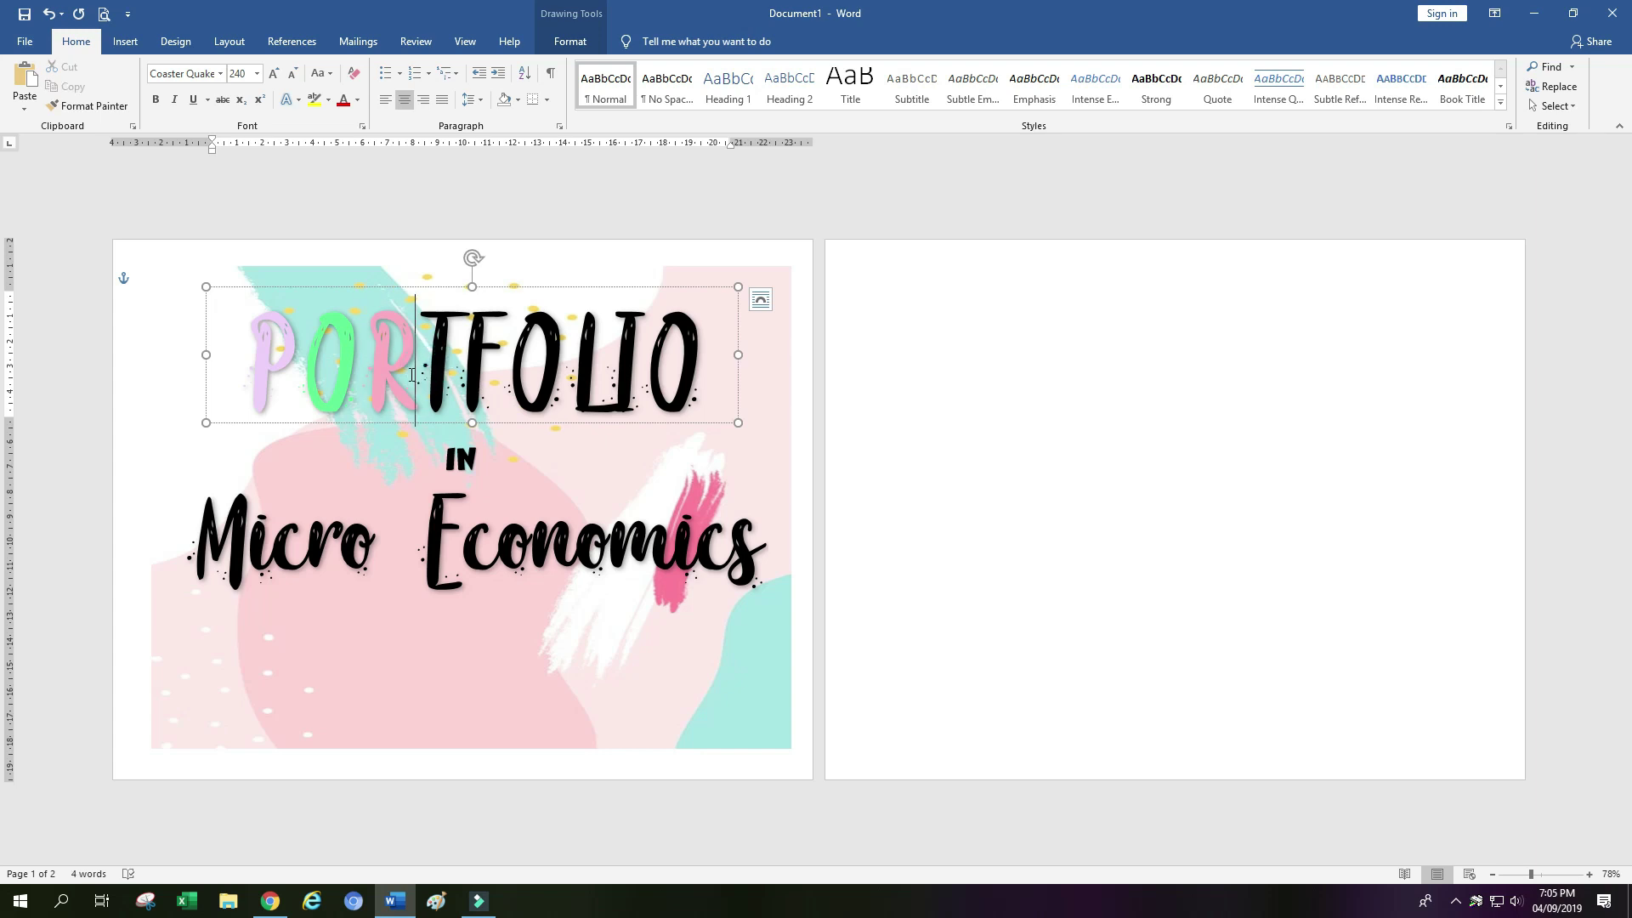
Colour the T with a recently used light colour
drag(424, 370, 455, 372)
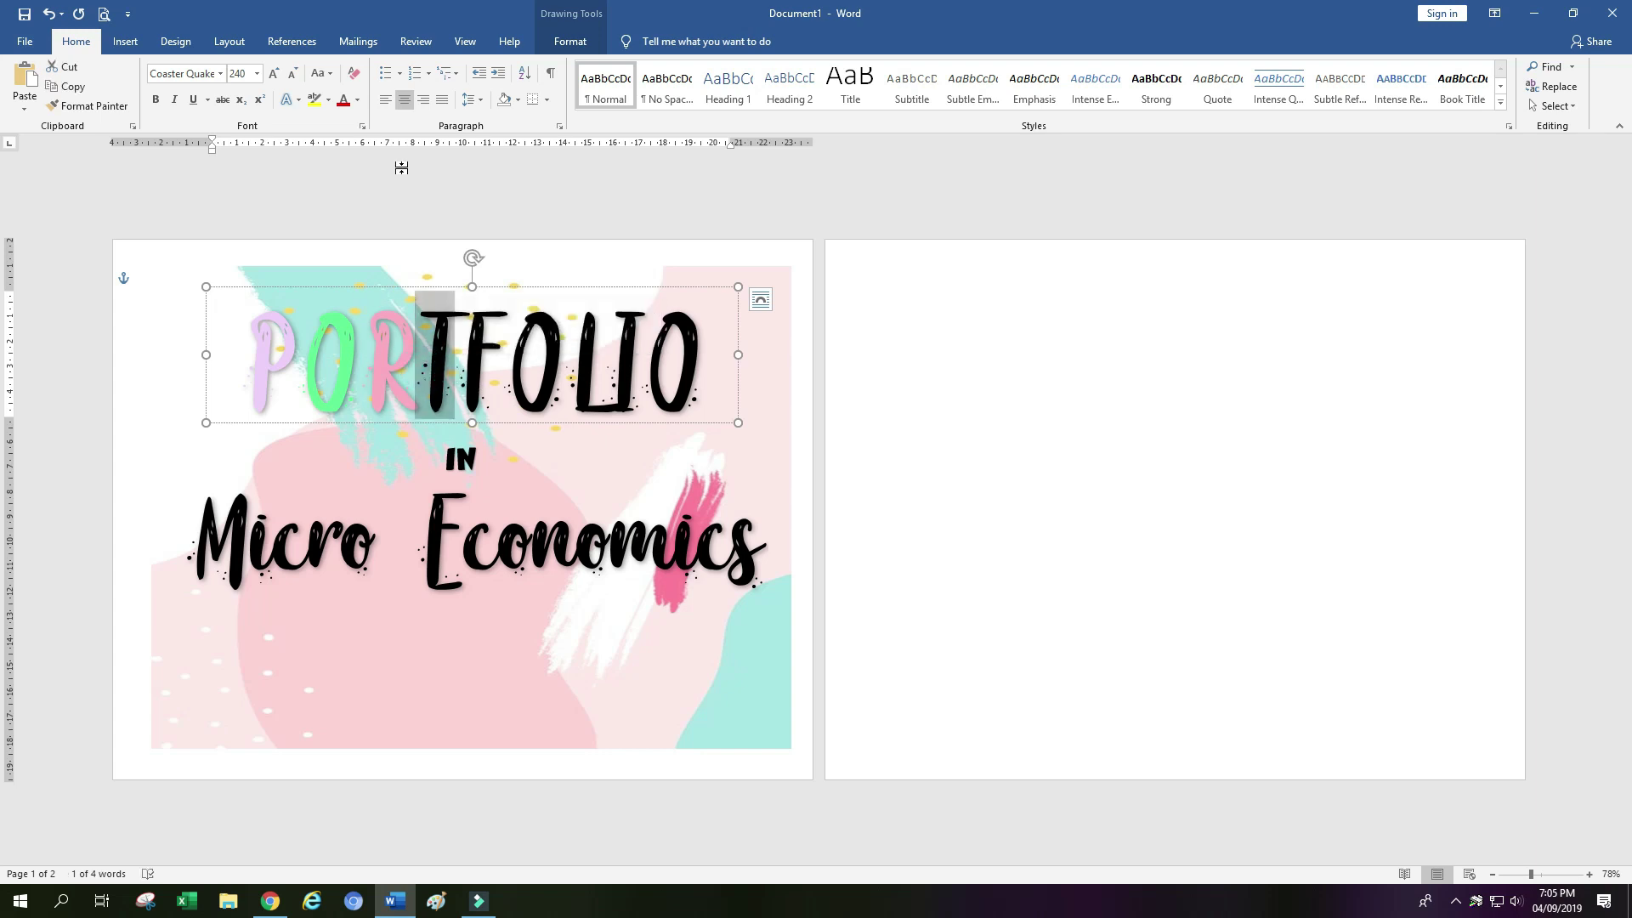
click(357, 100)
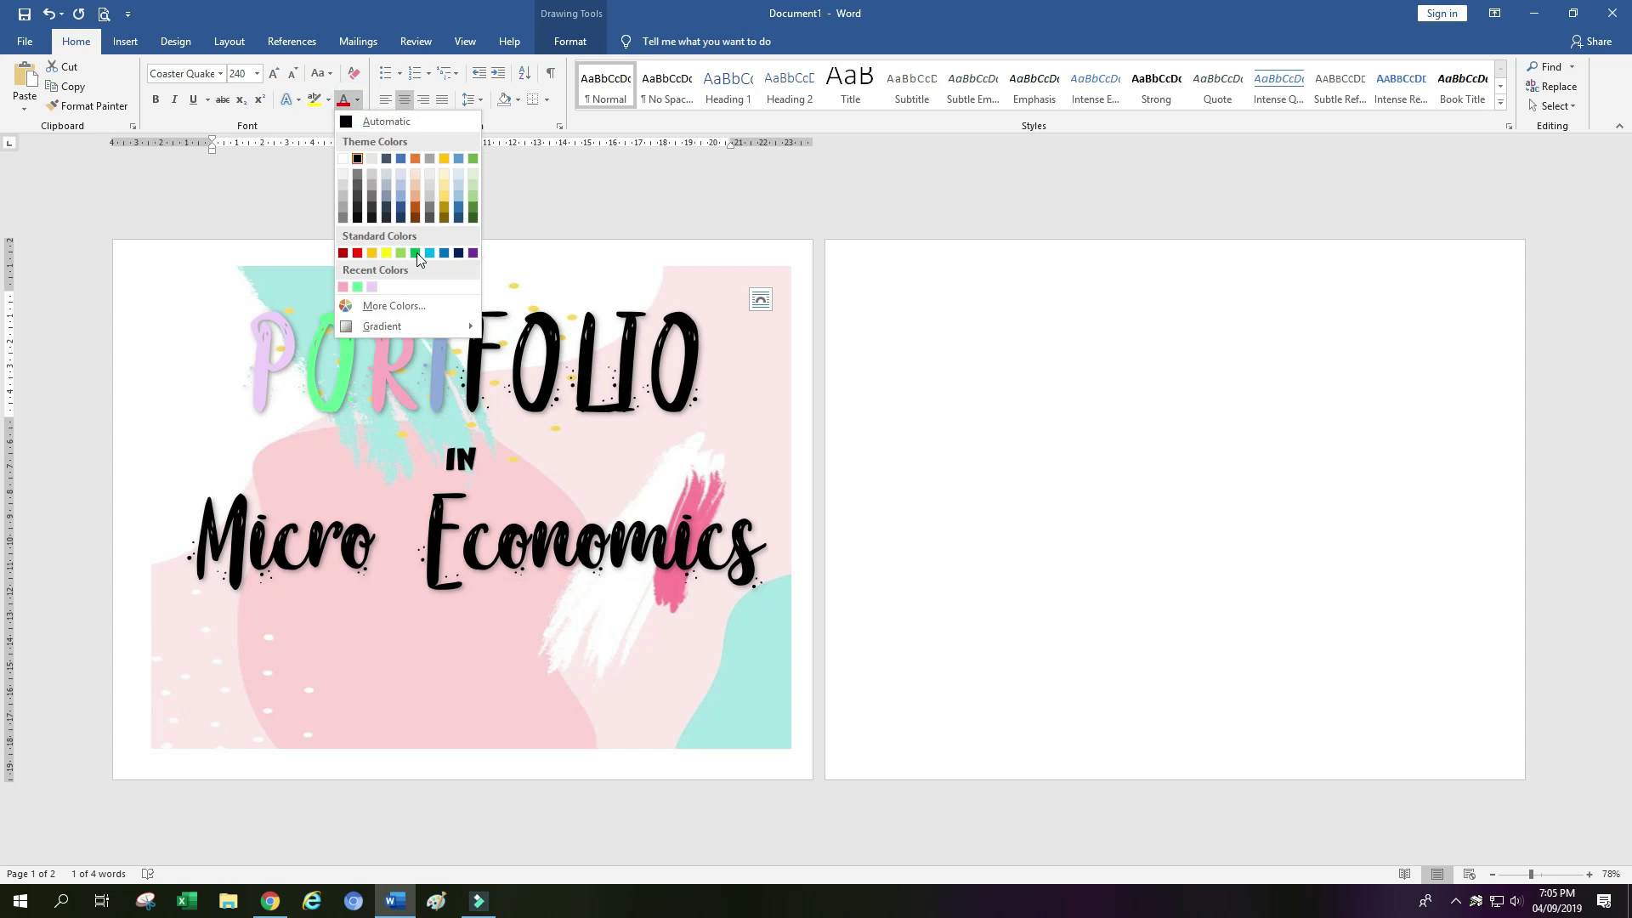
click(417, 305)
click(762, 320)
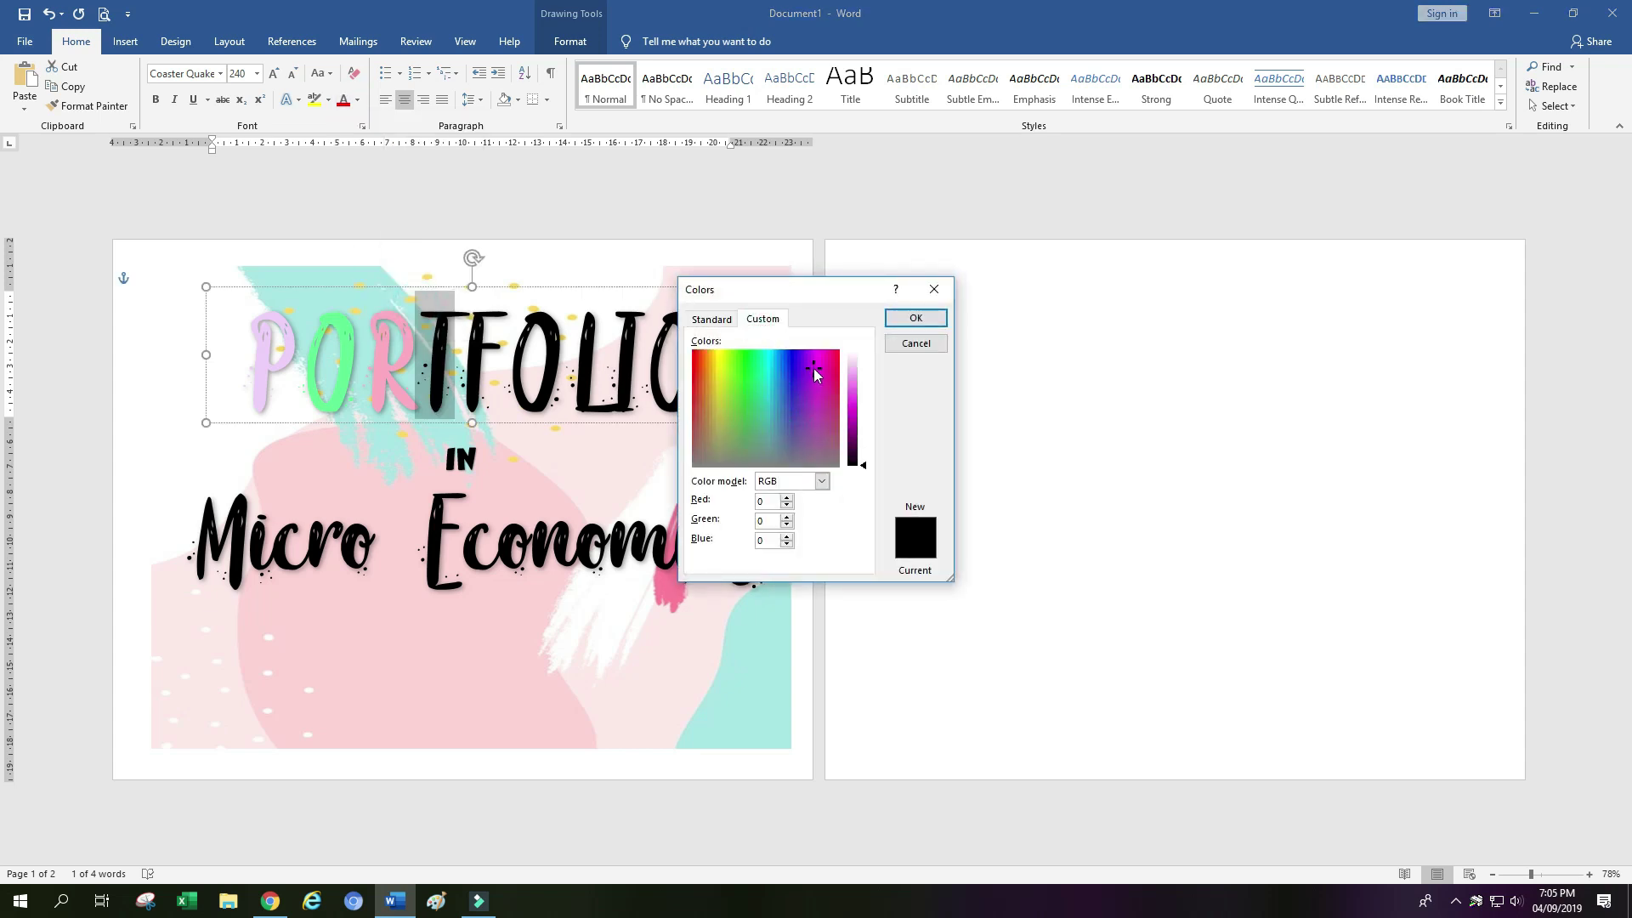
click(915, 317)
drag(456, 318, 416, 319)
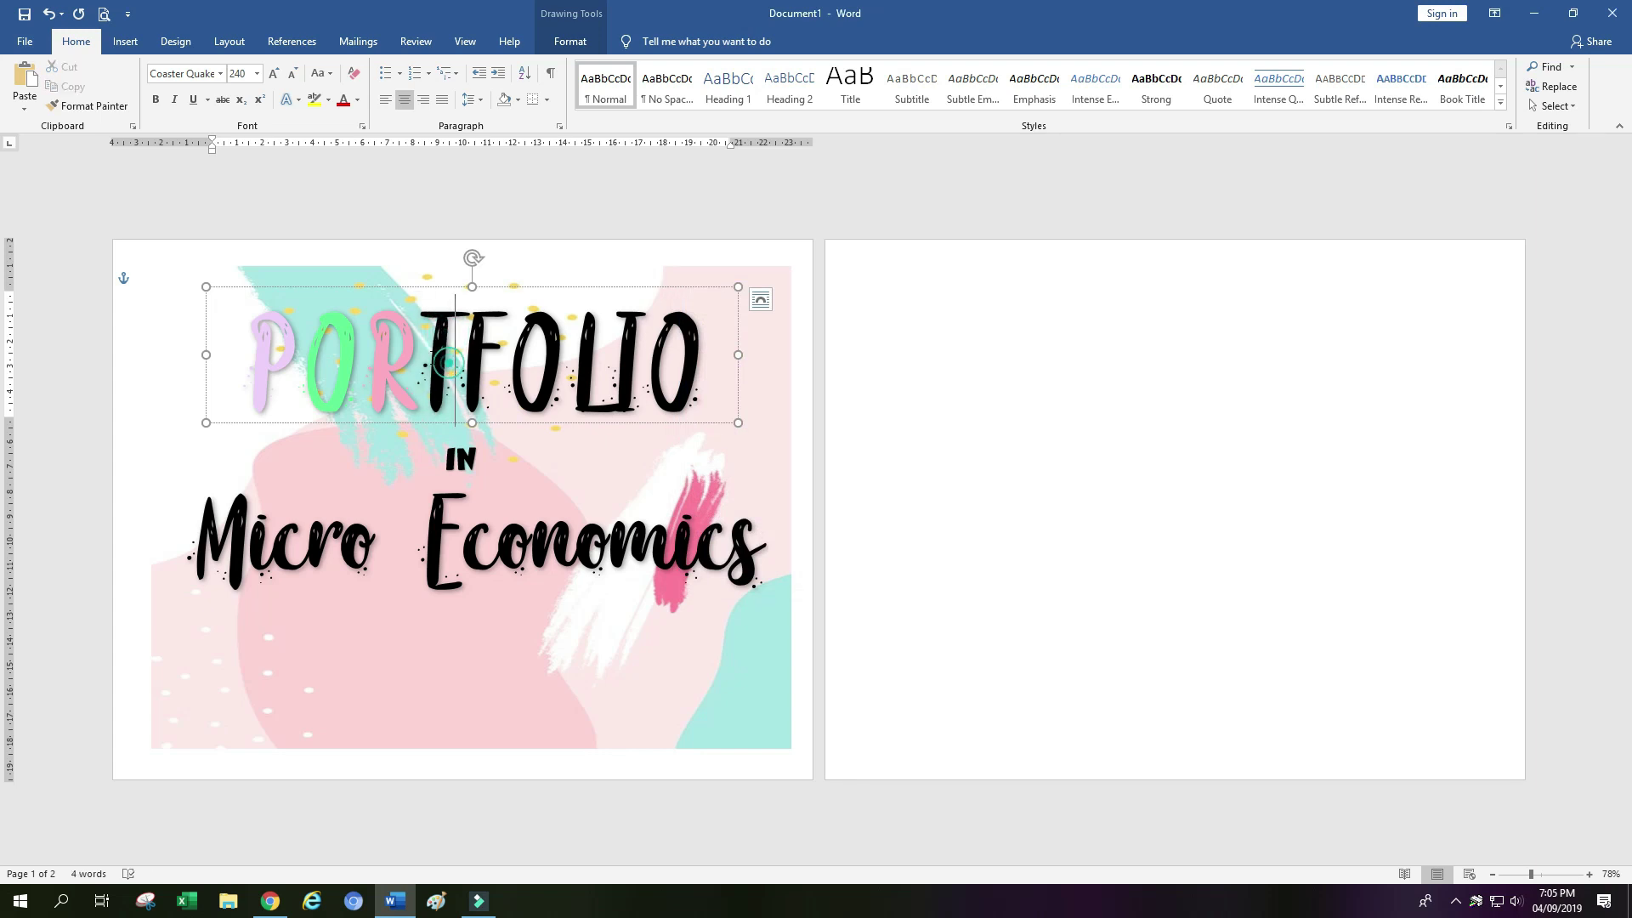
click(358, 101)
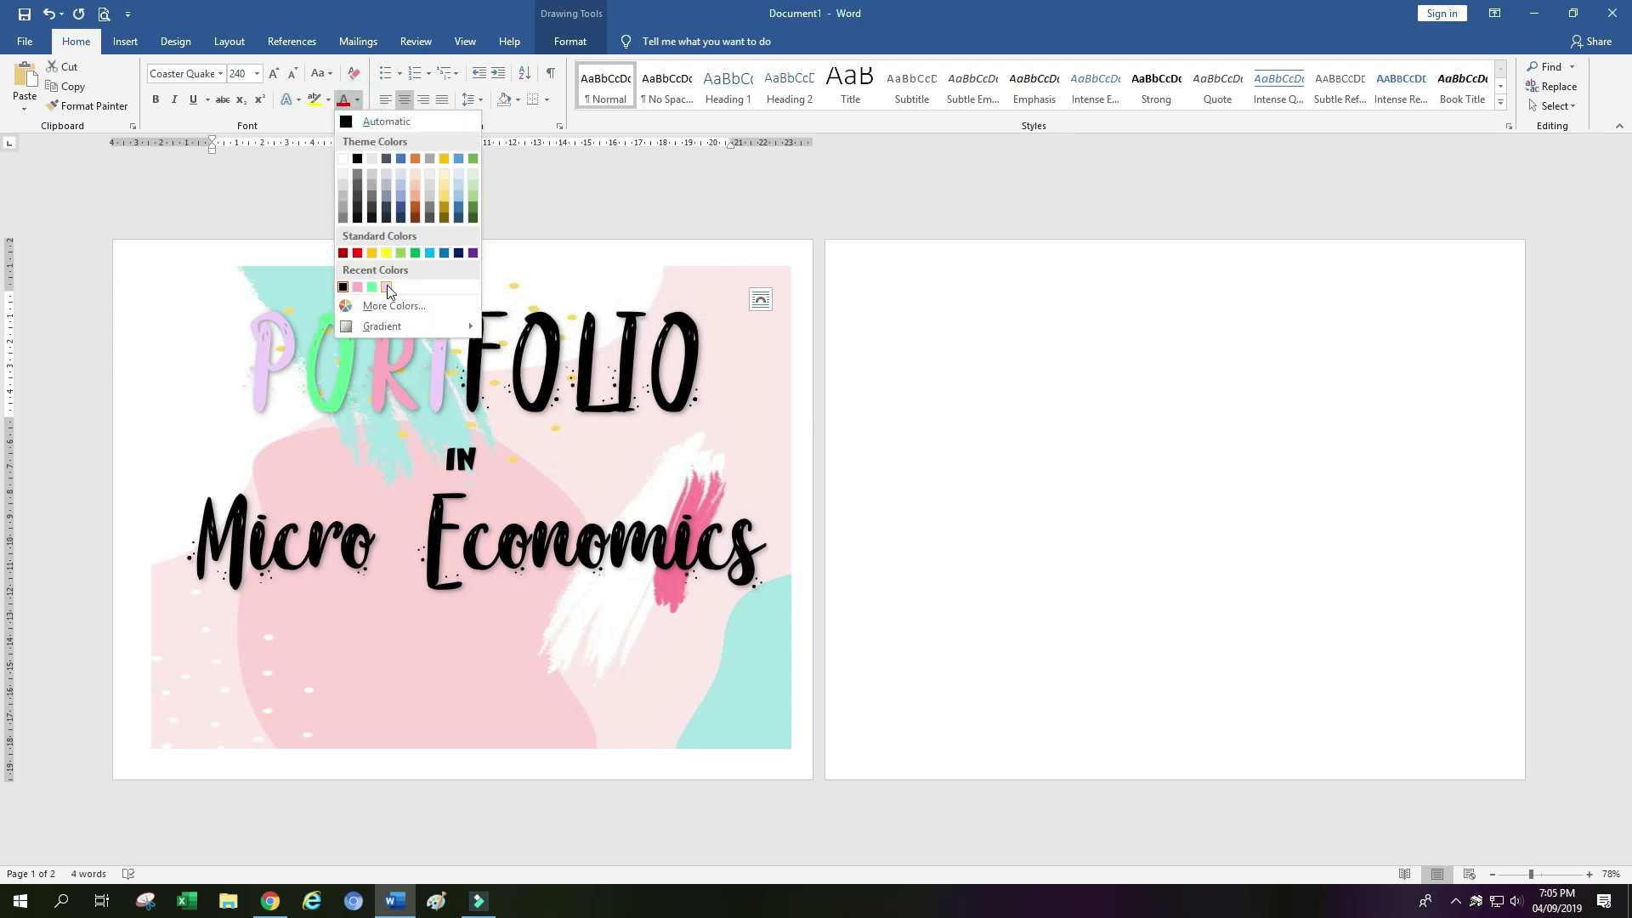
click(387, 287)
click(490, 365)
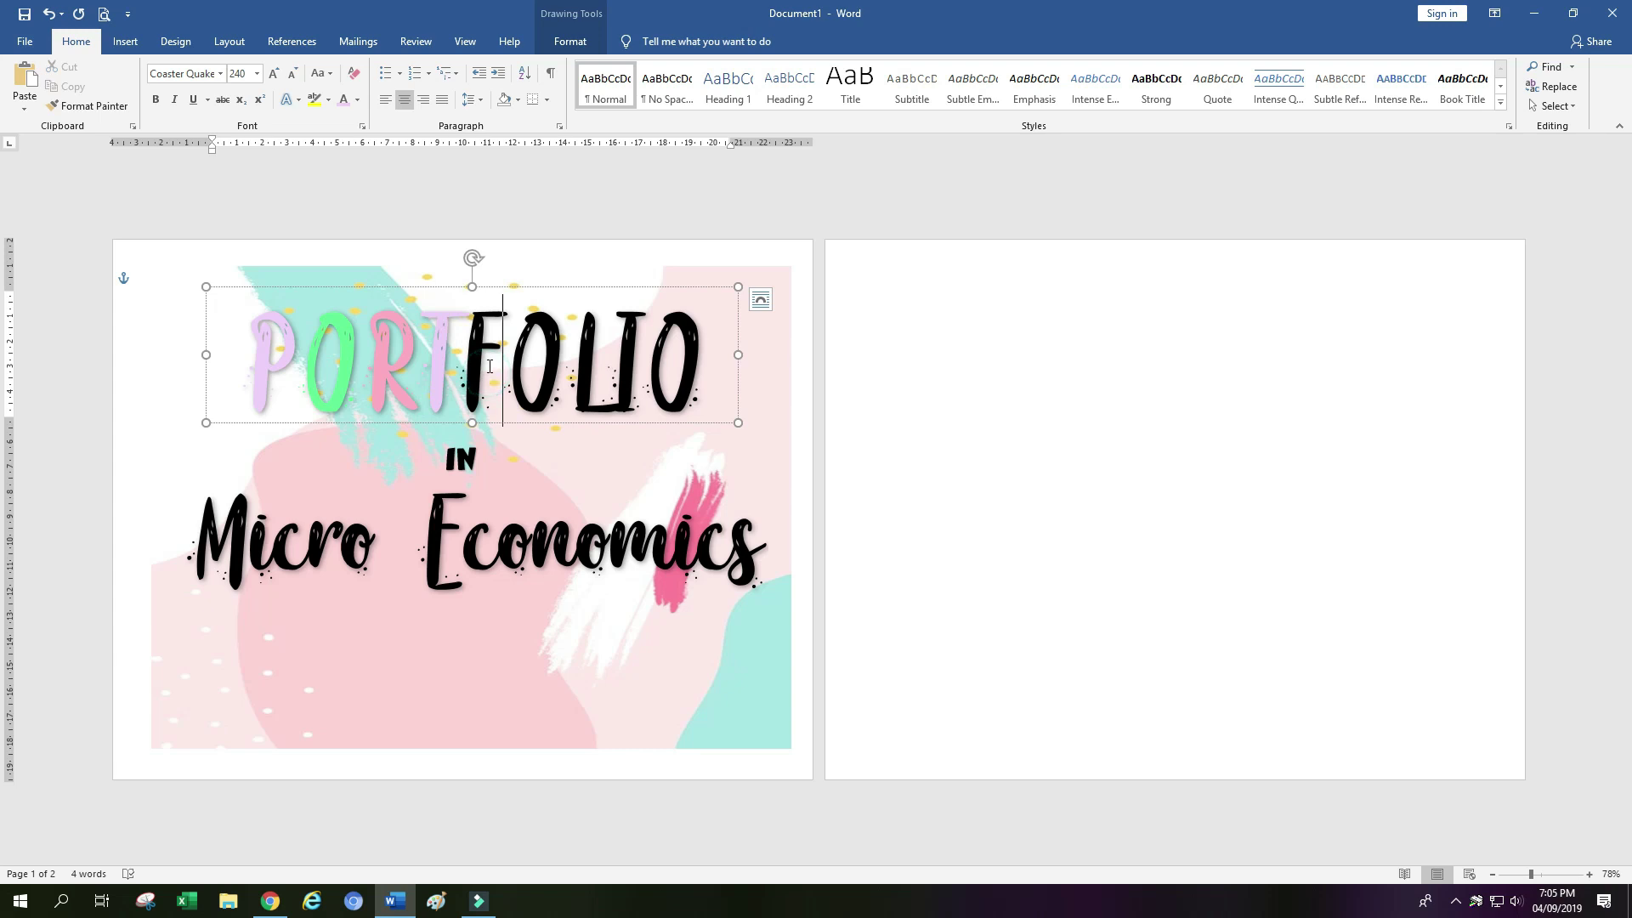
Colour the F a pale periwinkle purple (RGB 124, 136, 248)
key(shift+Left)
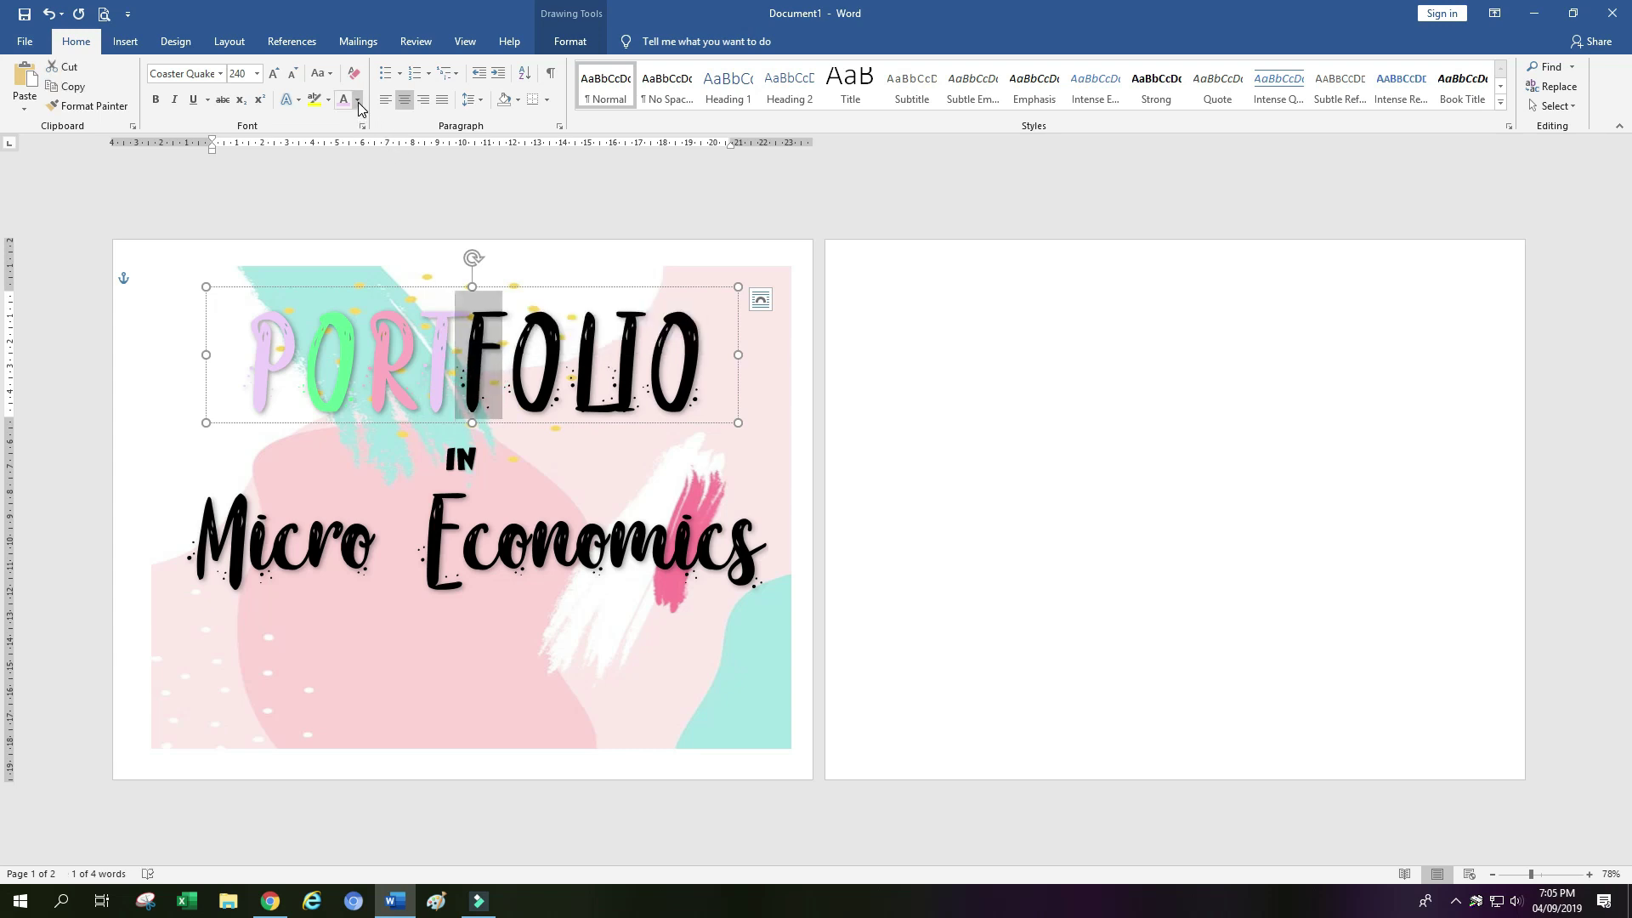
click(358, 101)
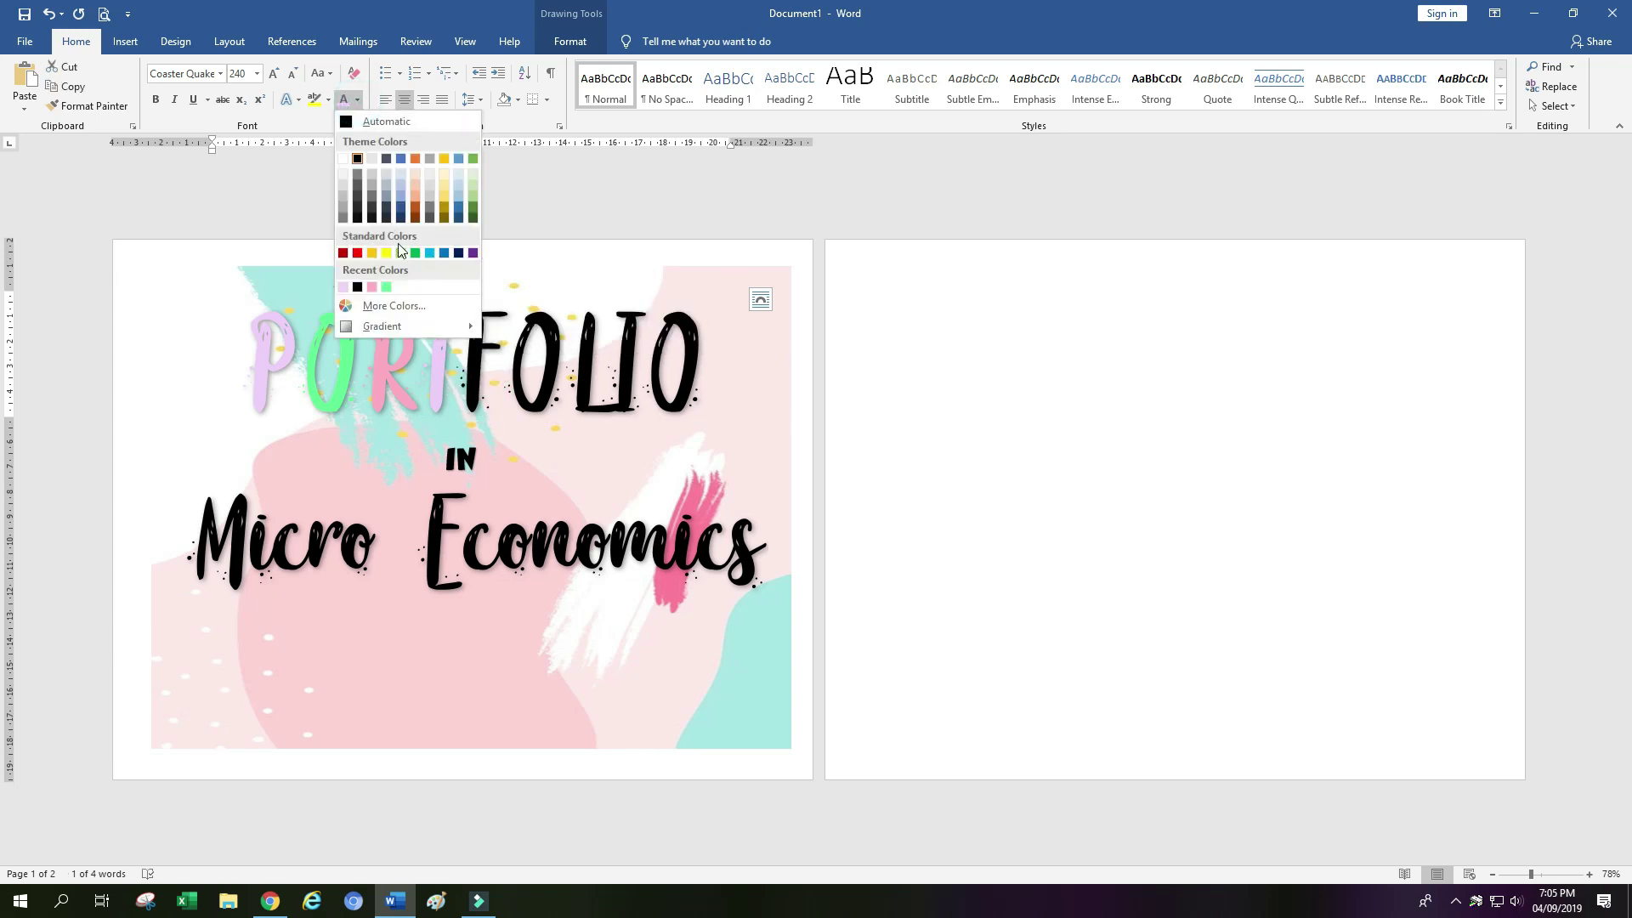
click(371, 310)
click(738, 387)
click(726, 389)
click(719, 382)
click(723, 410)
click(762, 319)
drag(745, 352, 787, 361)
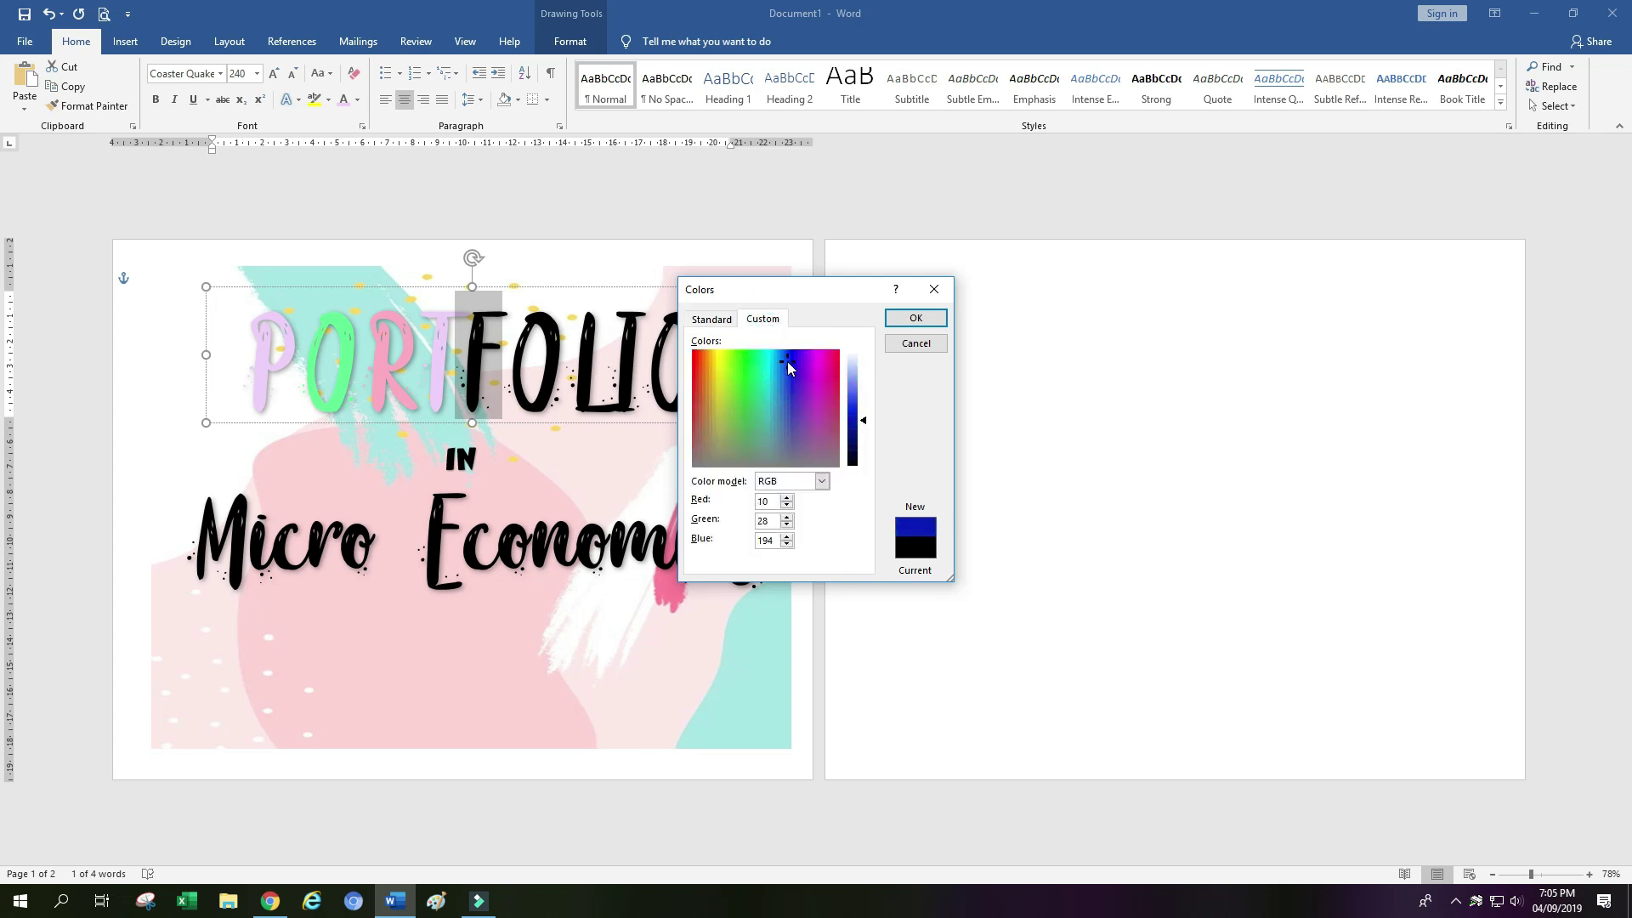
drag(863, 420, 863, 379)
click(916, 318)
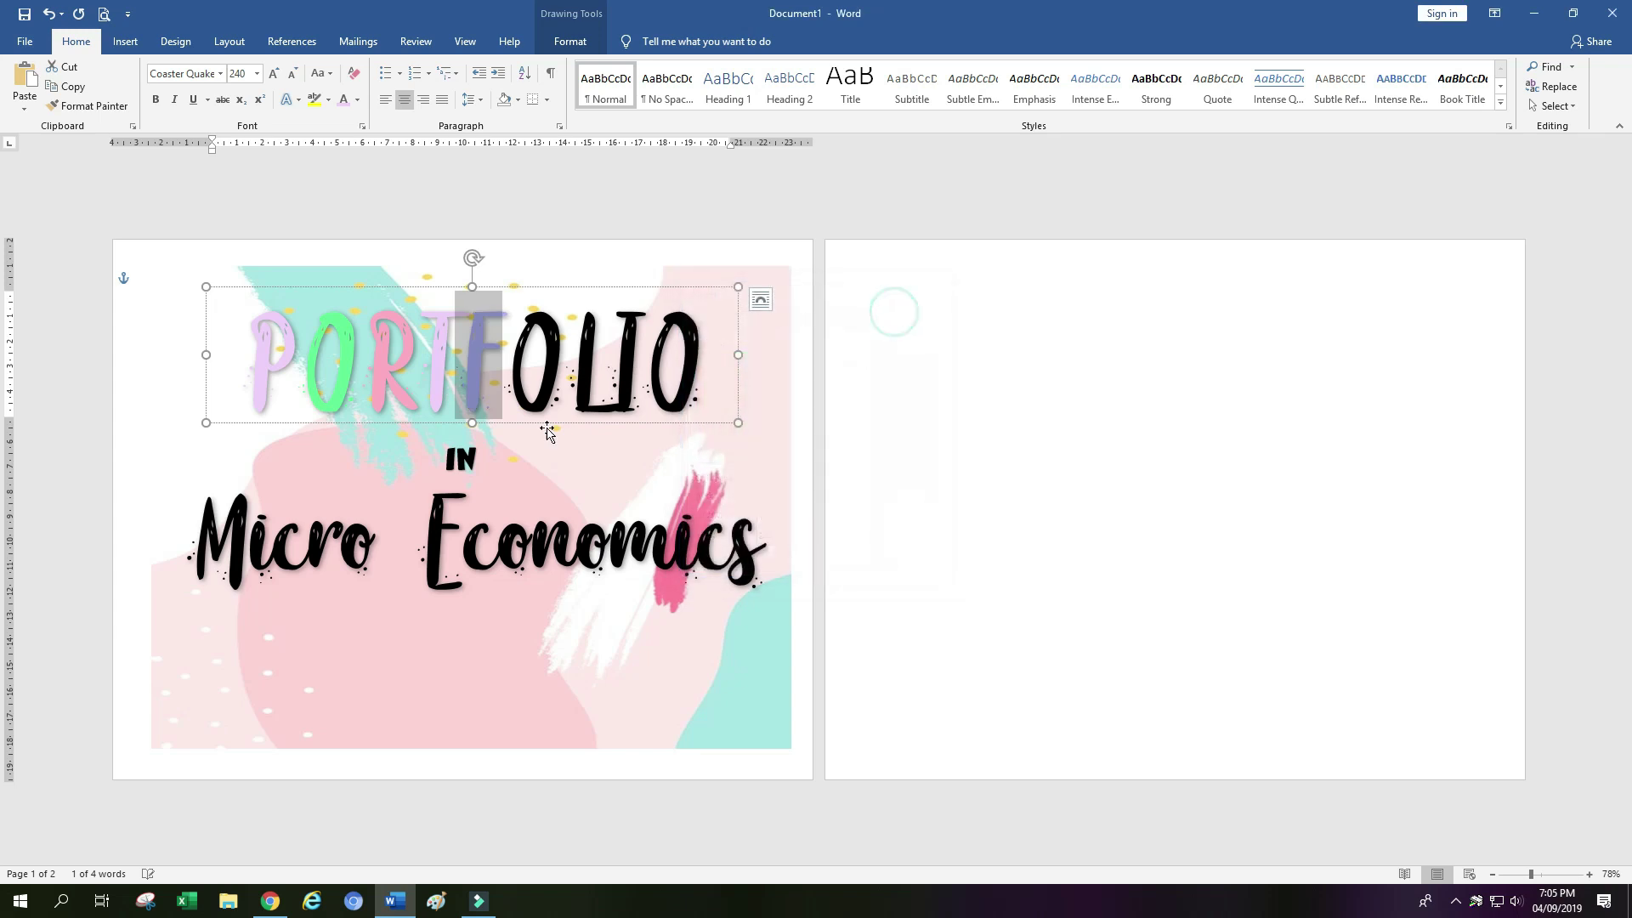
click(503, 365)
drag(503, 366, 565, 366)
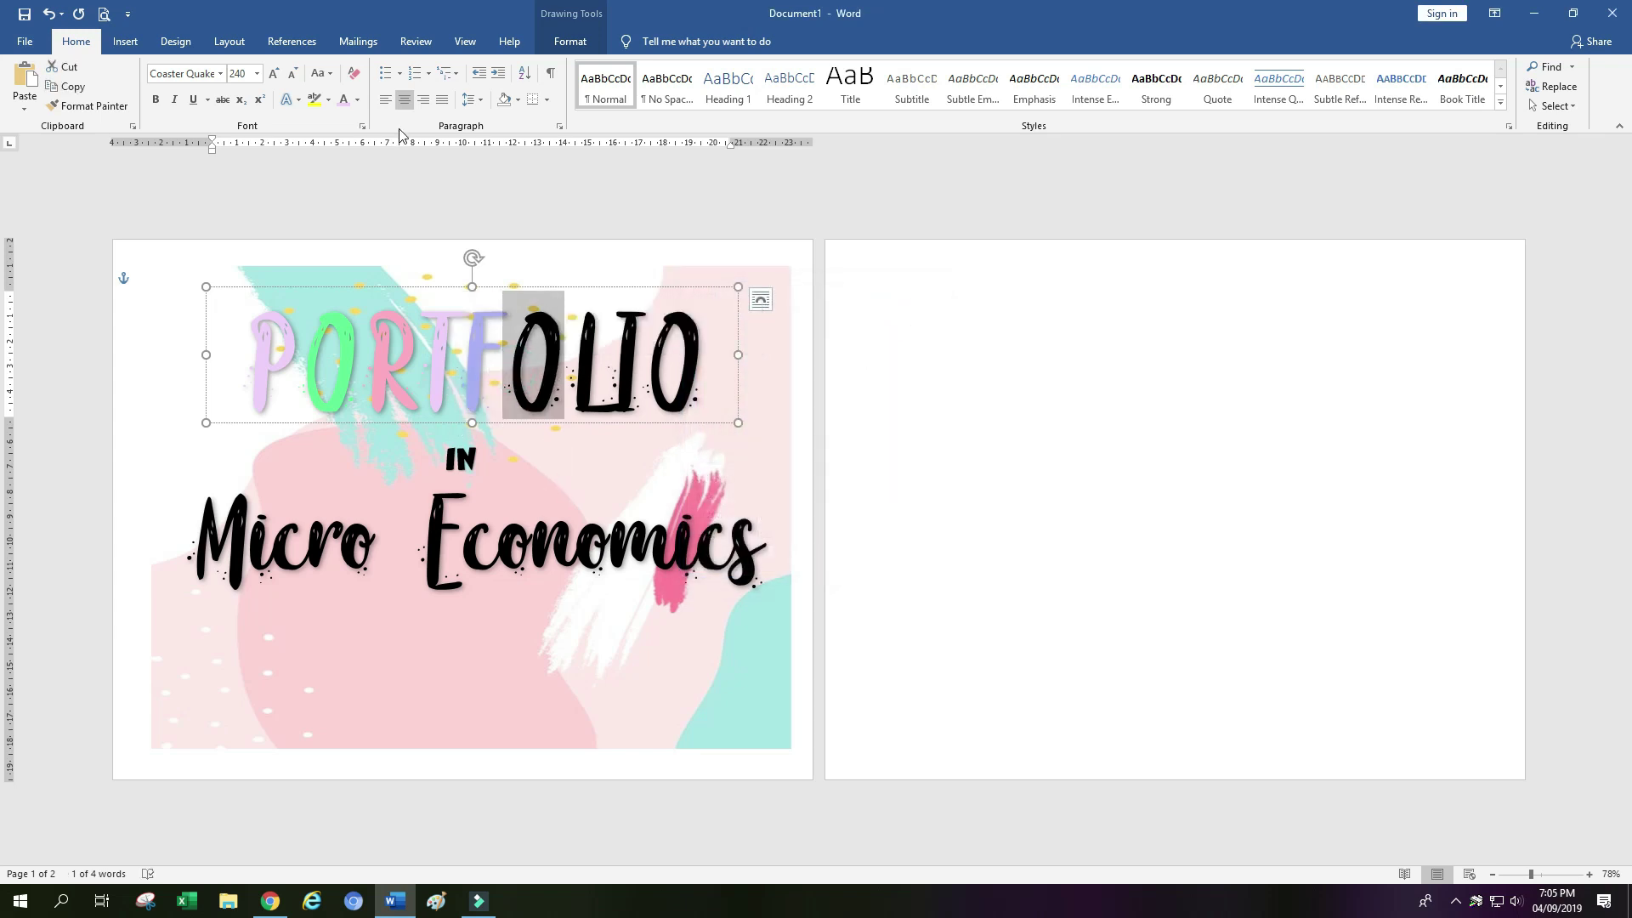
Colour the second O of PORTFOLIO a light gold custom shade
click(358, 100)
click(374, 304)
click(788, 412)
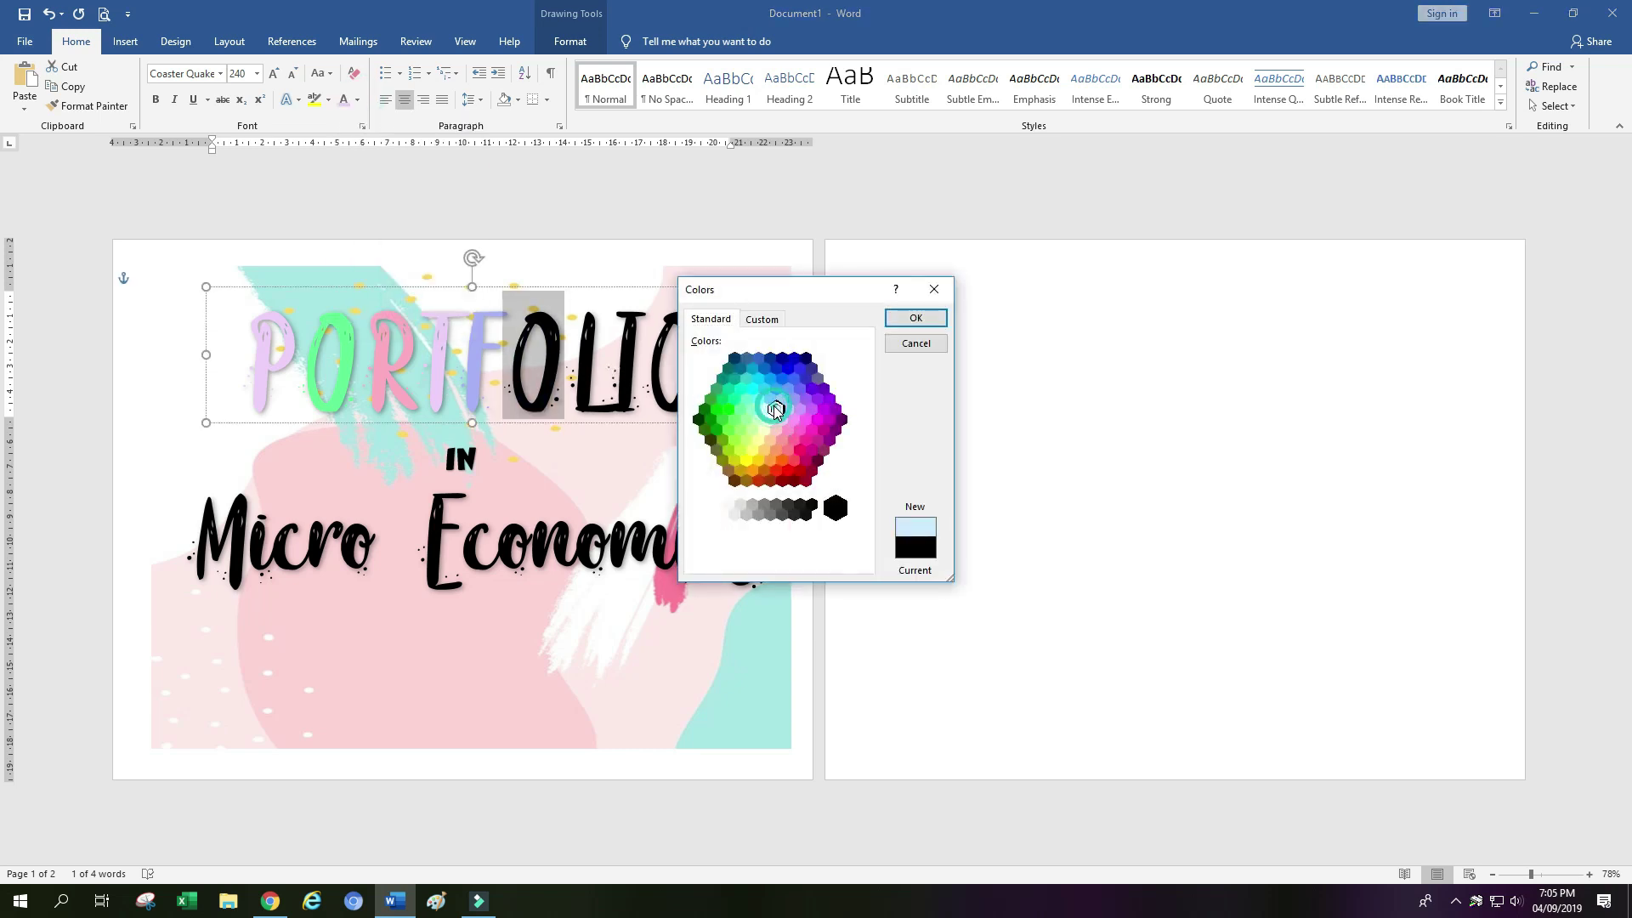
click(765, 409)
click(776, 399)
click(788, 412)
click(800, 418)
click(810, 427)
click(788, 430)
click(782, 460)
click(777, 430)
click(770, 413)
click(788, 409)
click(776, 470)
click(757, 459)
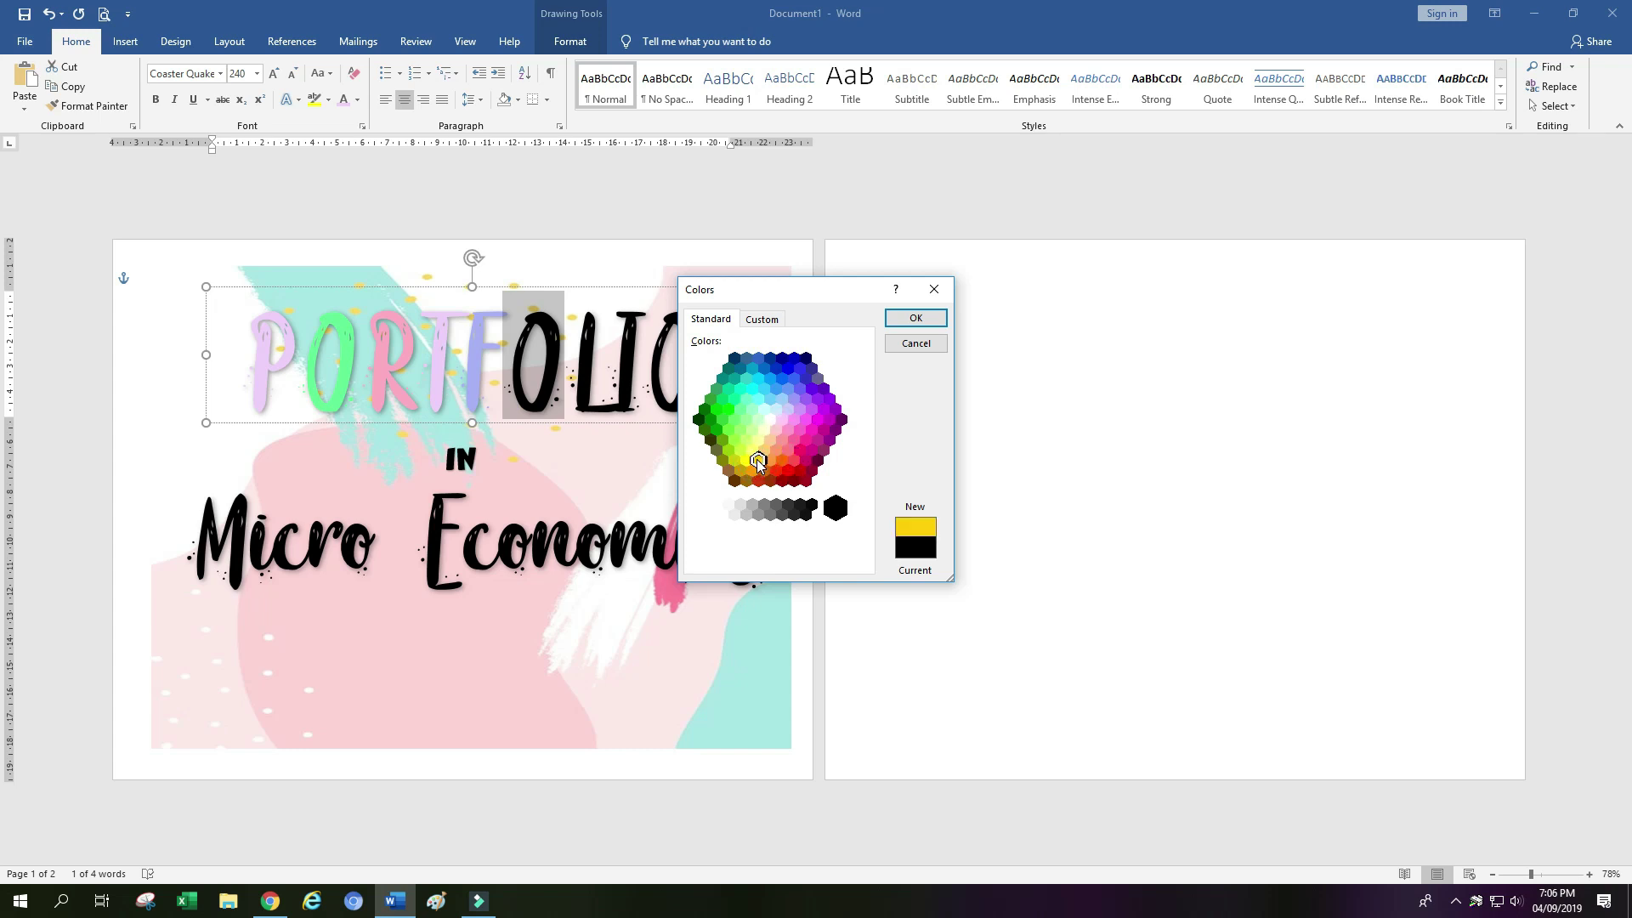
click(772, 442)
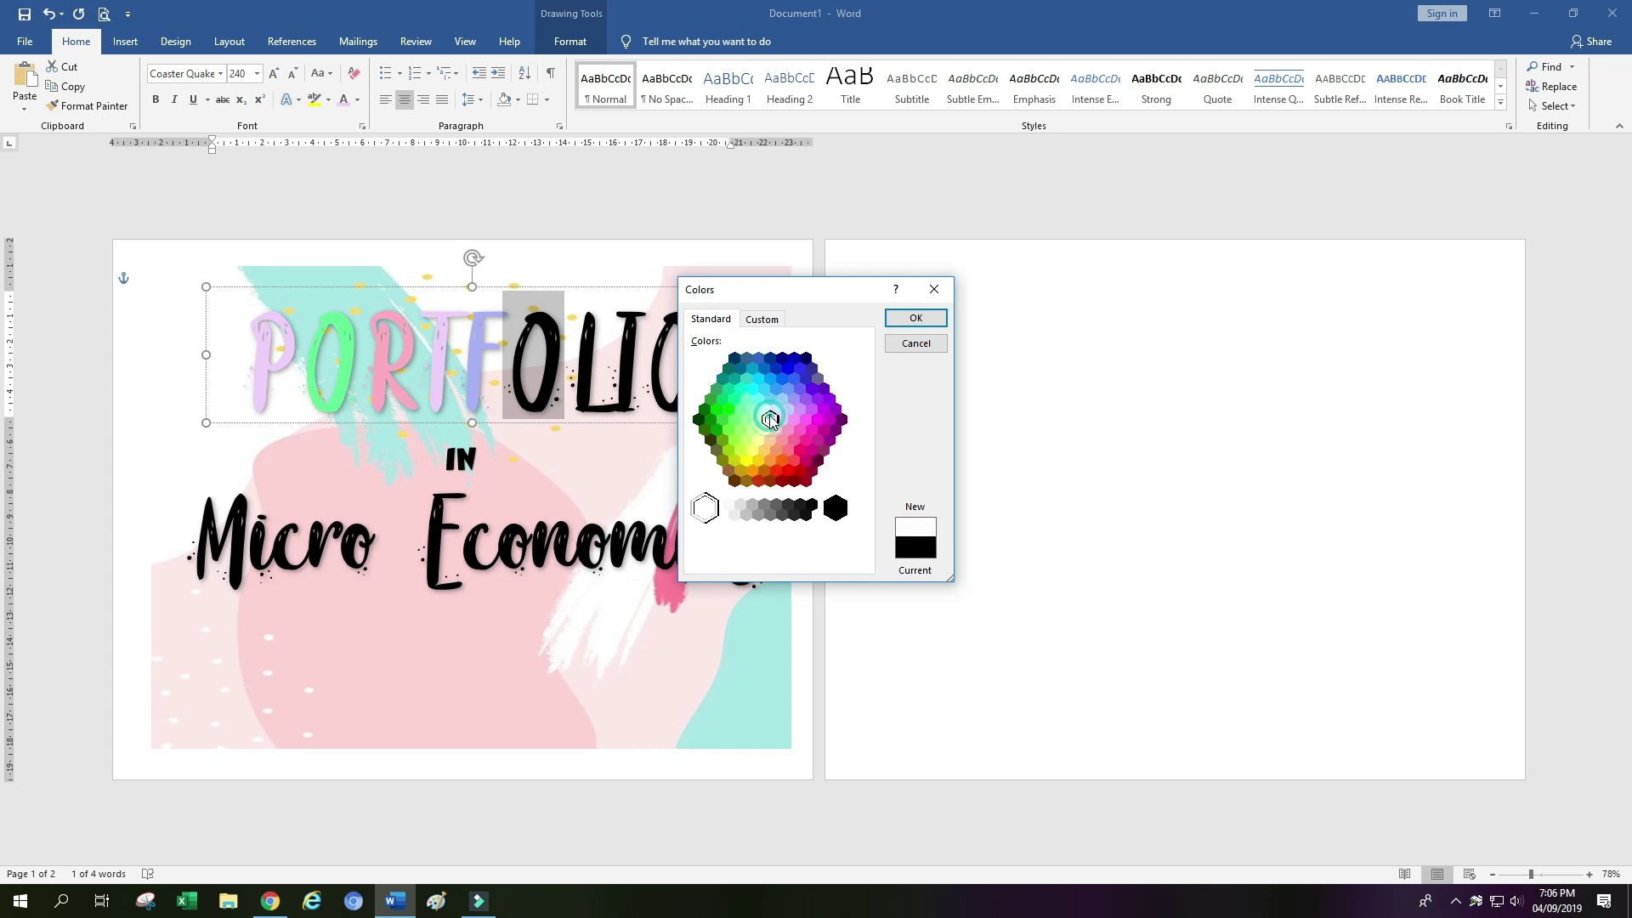
click(781, 399)
click(761, 393)
click(766, 374)
click(763, 318)
click(789, 410)
mouse_move(791, 415)
mouse_down()
mouse_move(746, 436)
mouse_move(710, 388)
mouse_up()
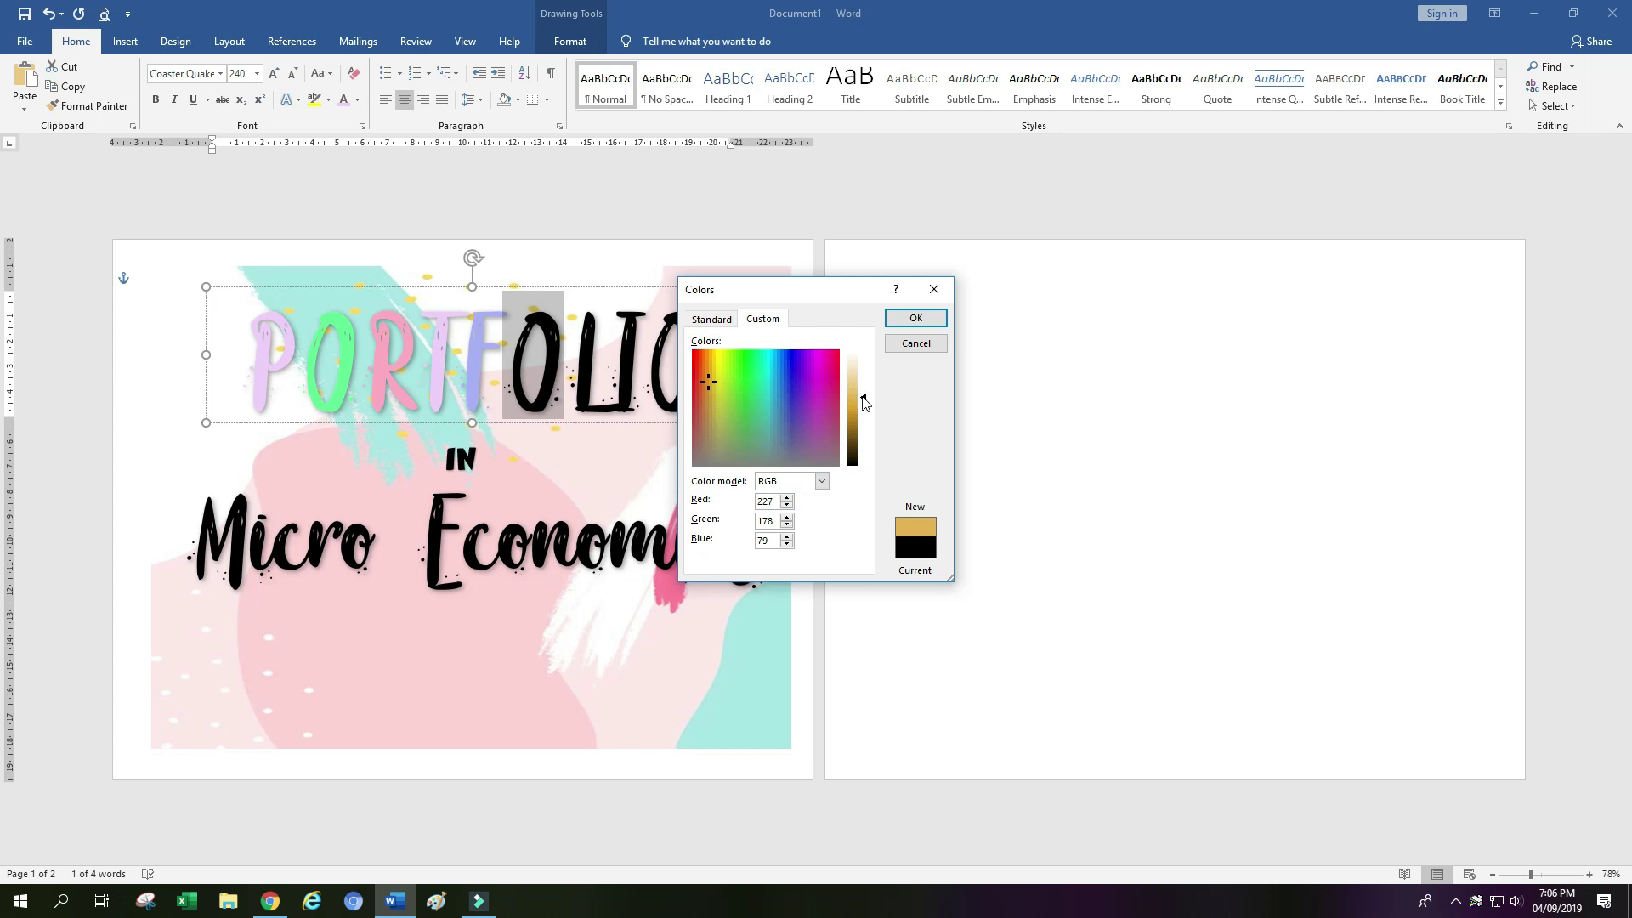
drag(866, 403, 864, 391)
click(916, 318)
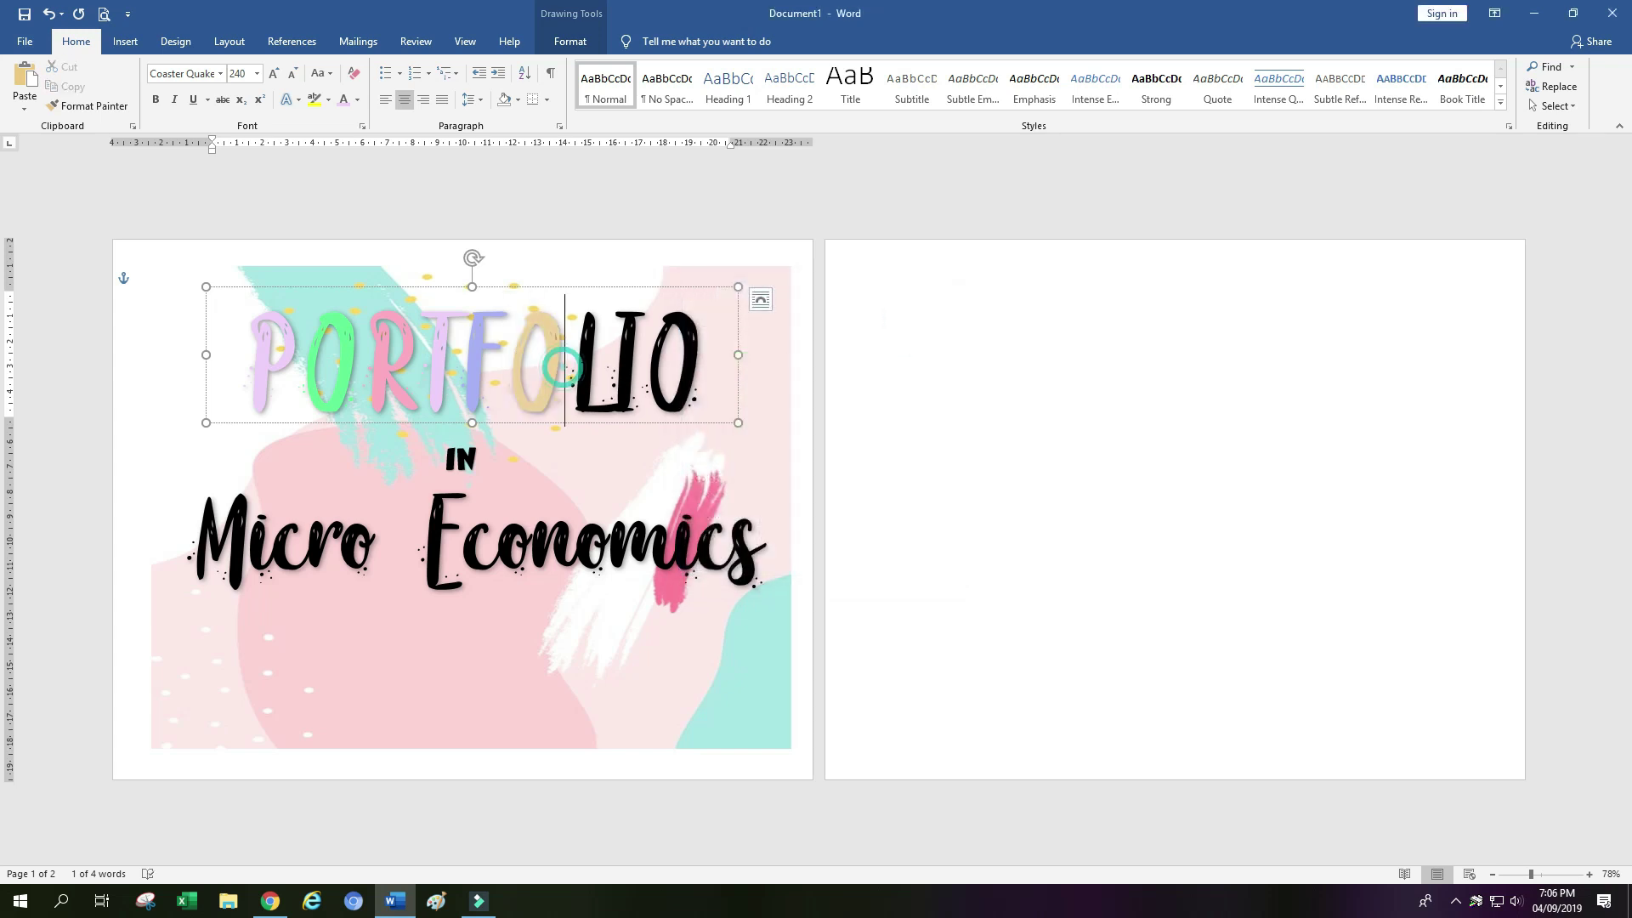
Colour the L pink, the I green and the final O light blue from Recent Colors
key(shift+Right)
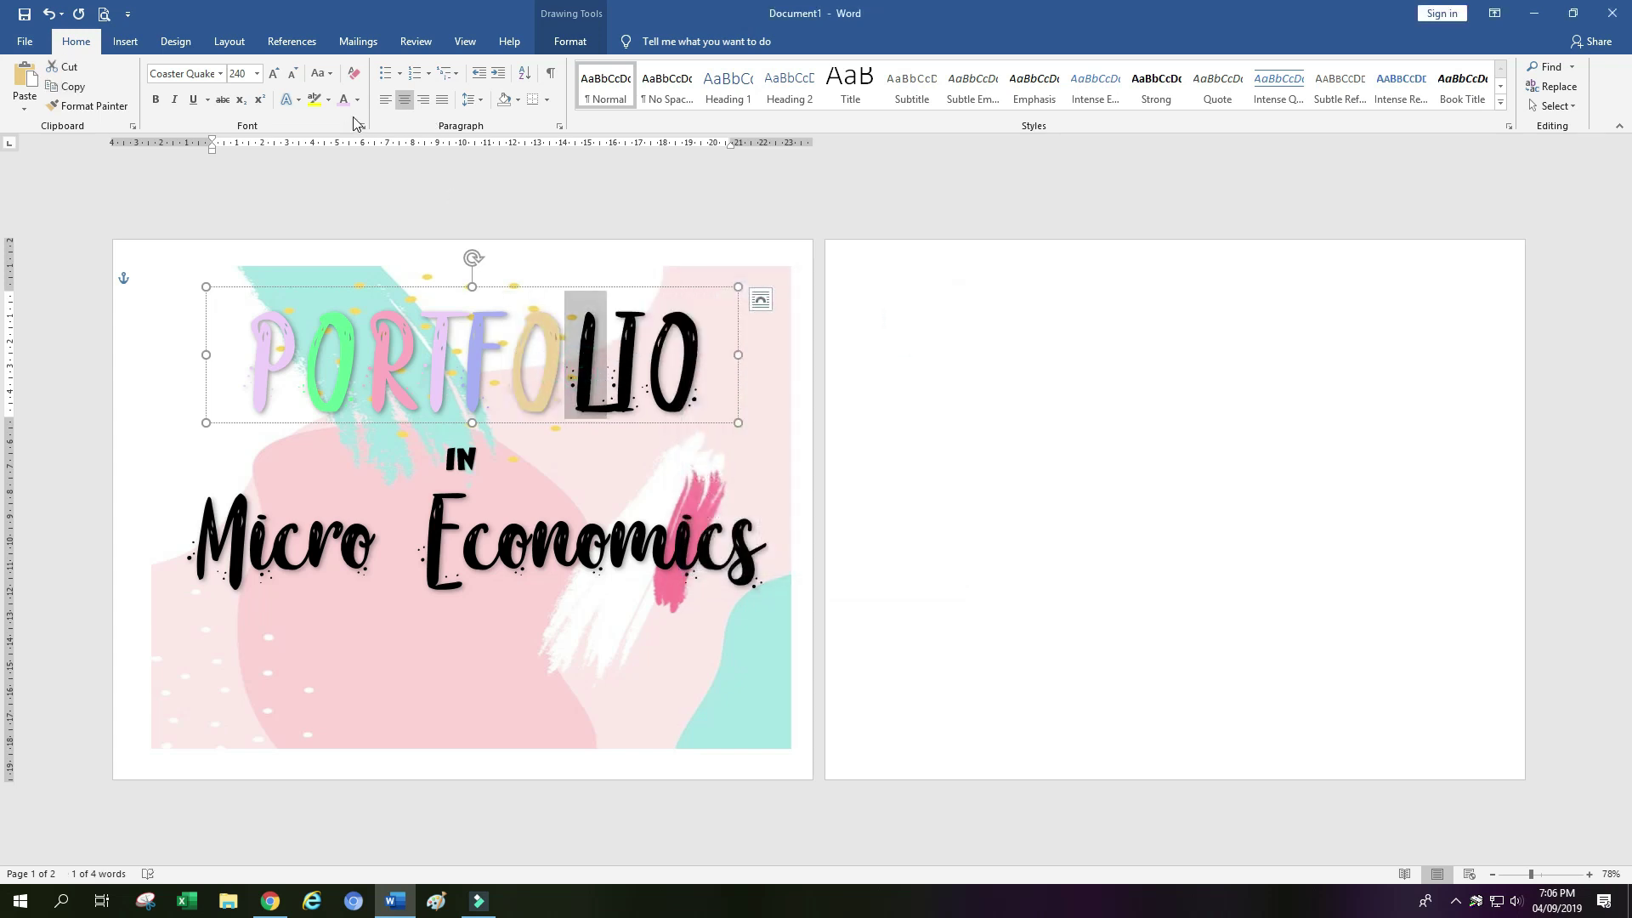
click(356, 101)
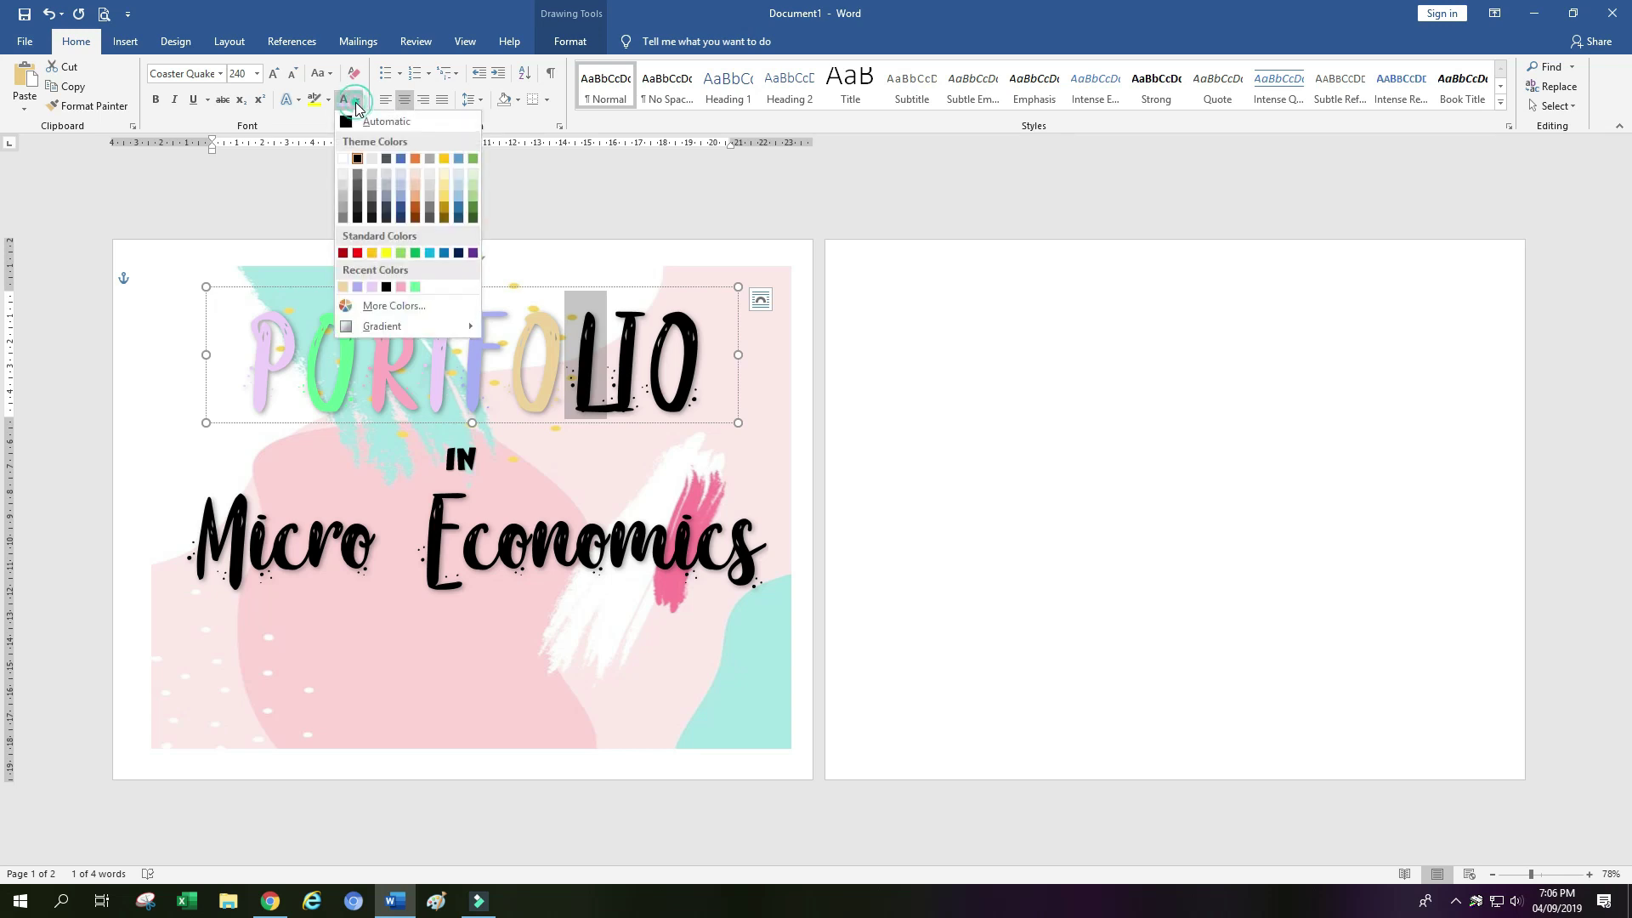
click(402, 287)
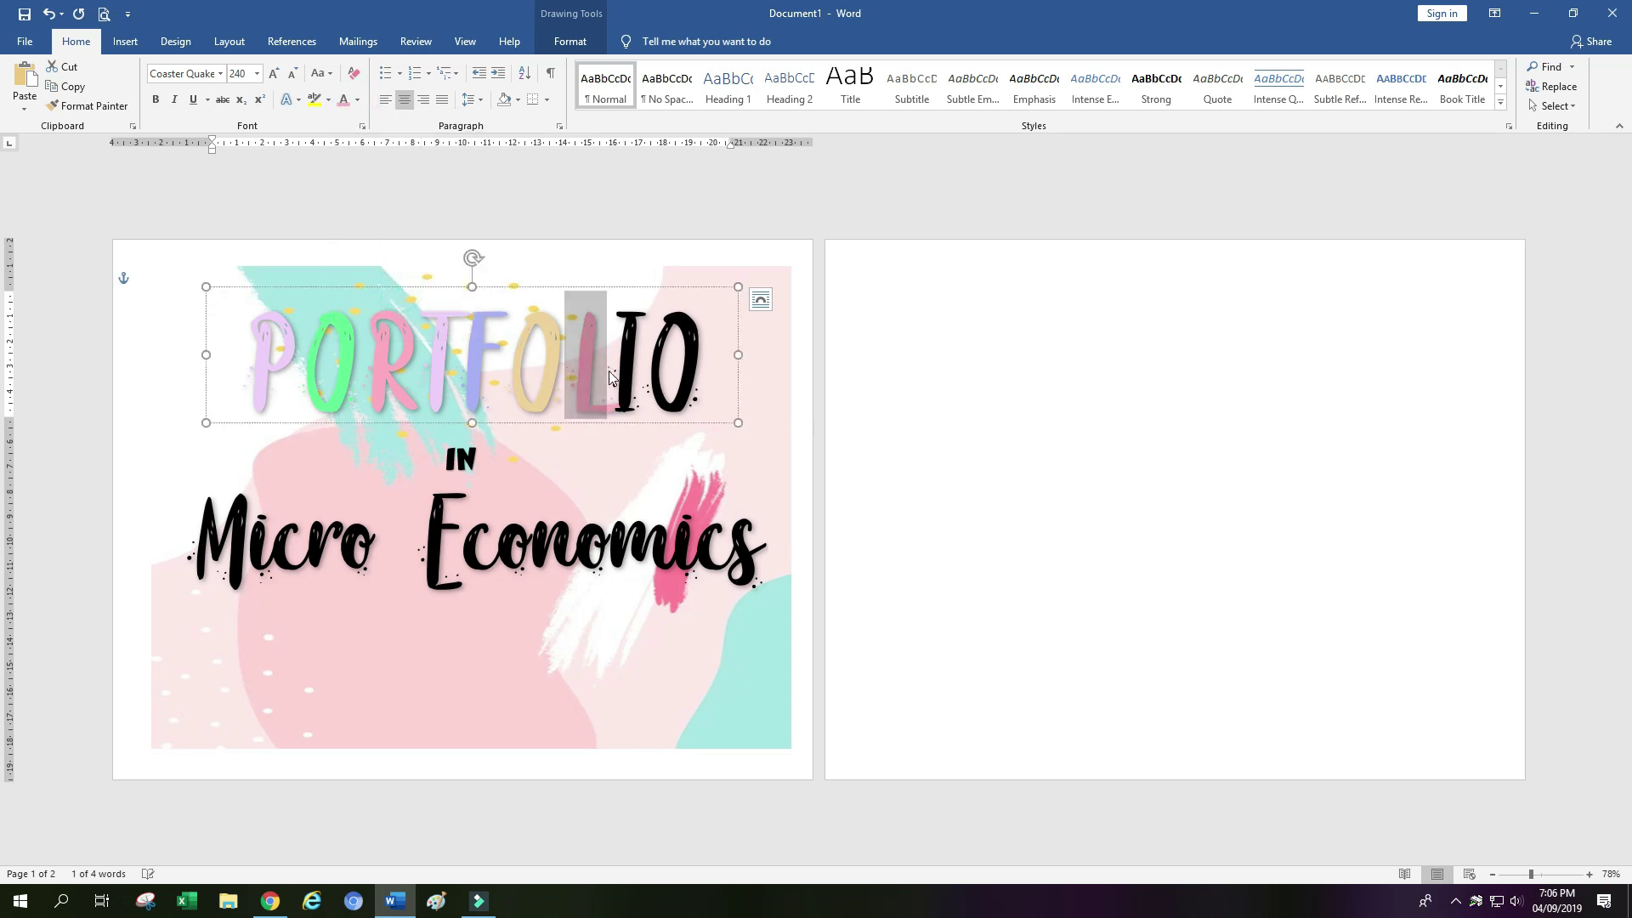
drag(610, 361, 636, 362)
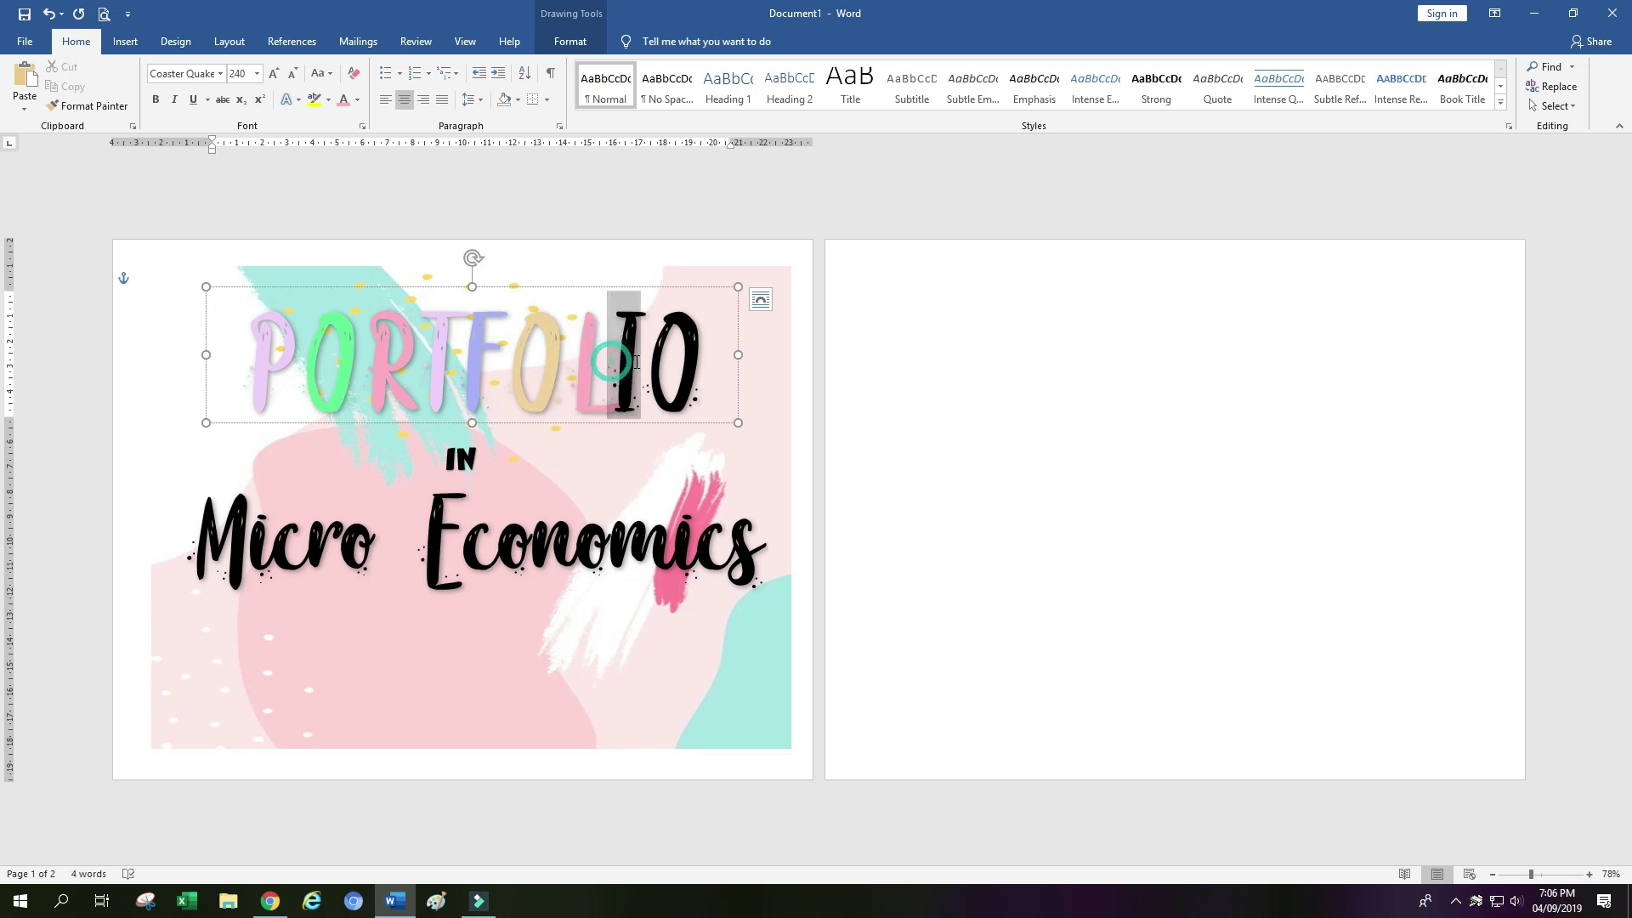
click(356, 100)
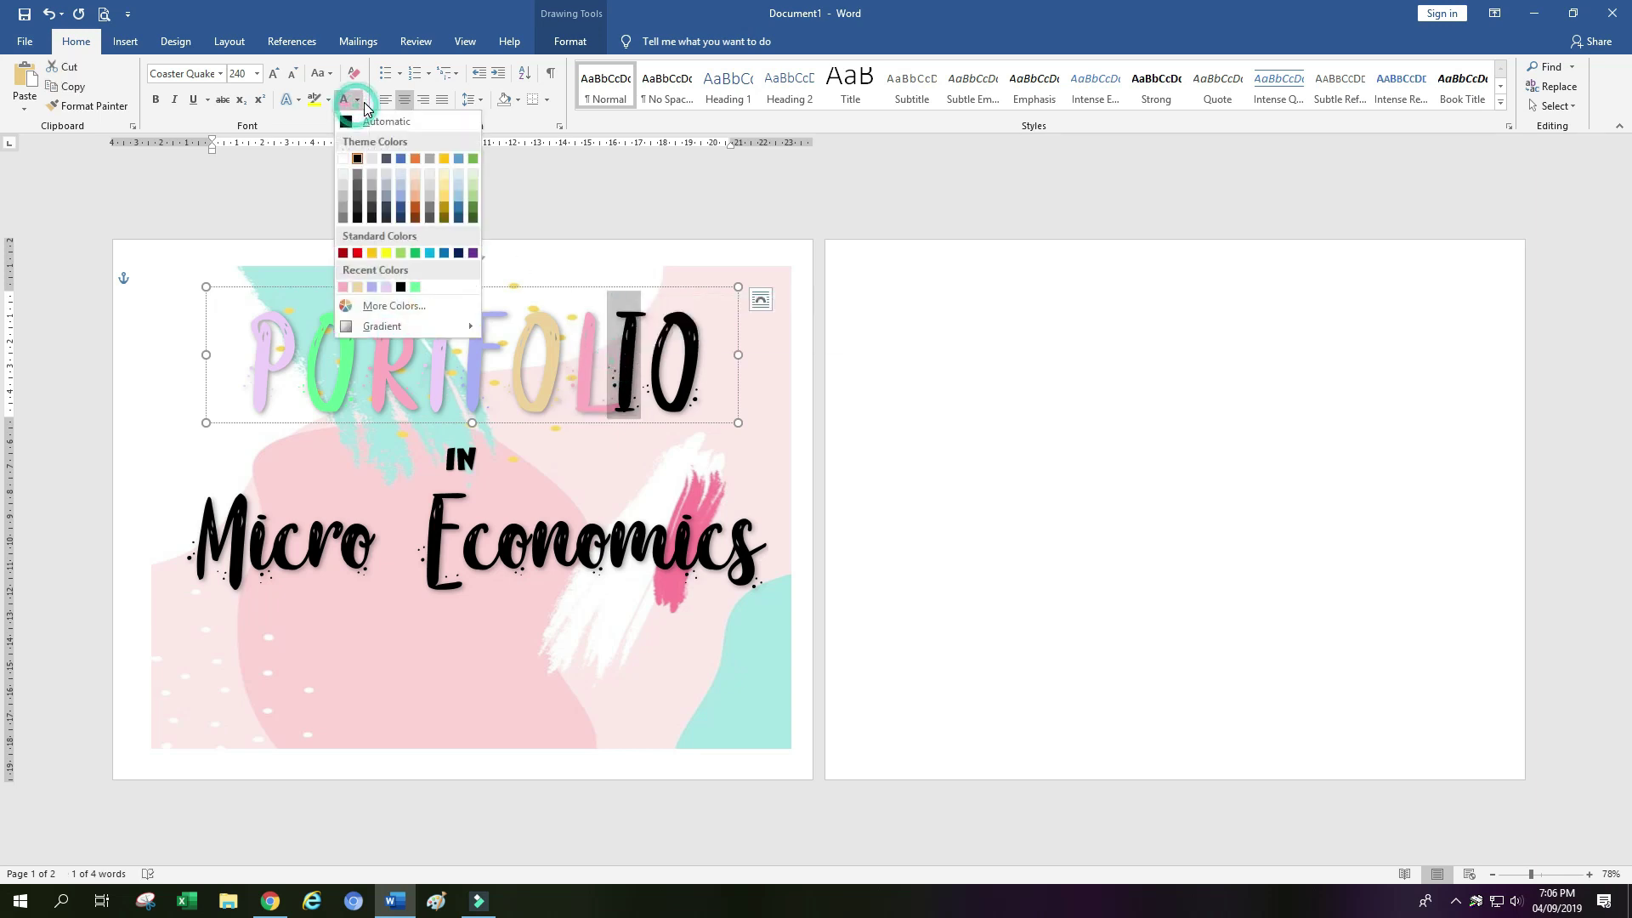
click(415, 287)
click(616, 385)
drag(647, 379, 698, 378)
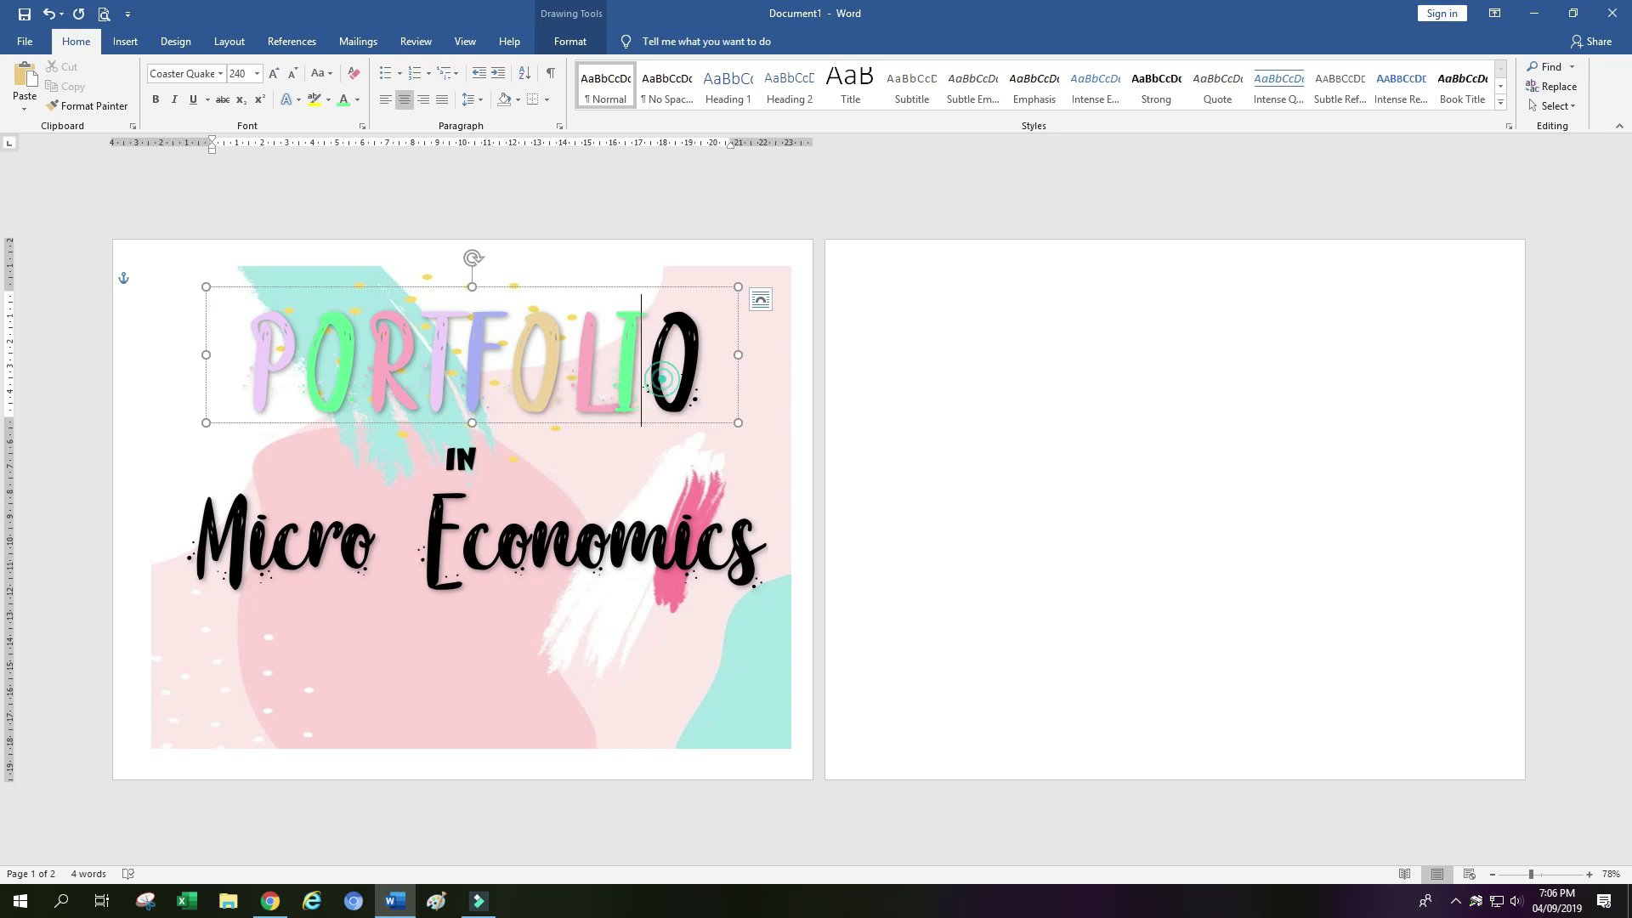
click(358, 100)
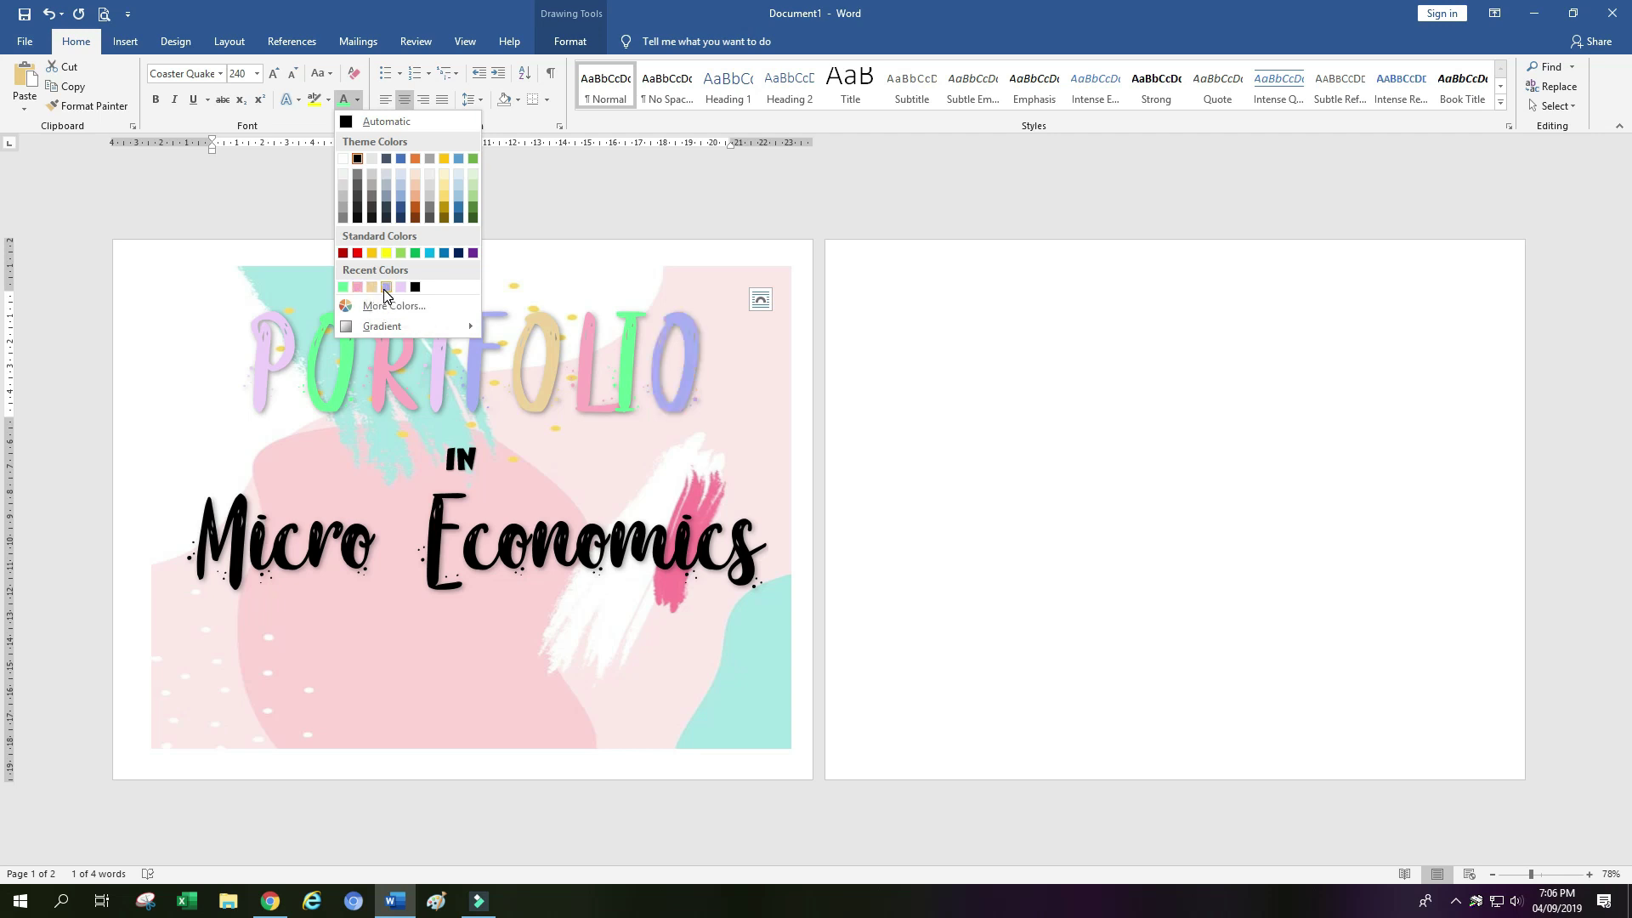
click(385, 293)
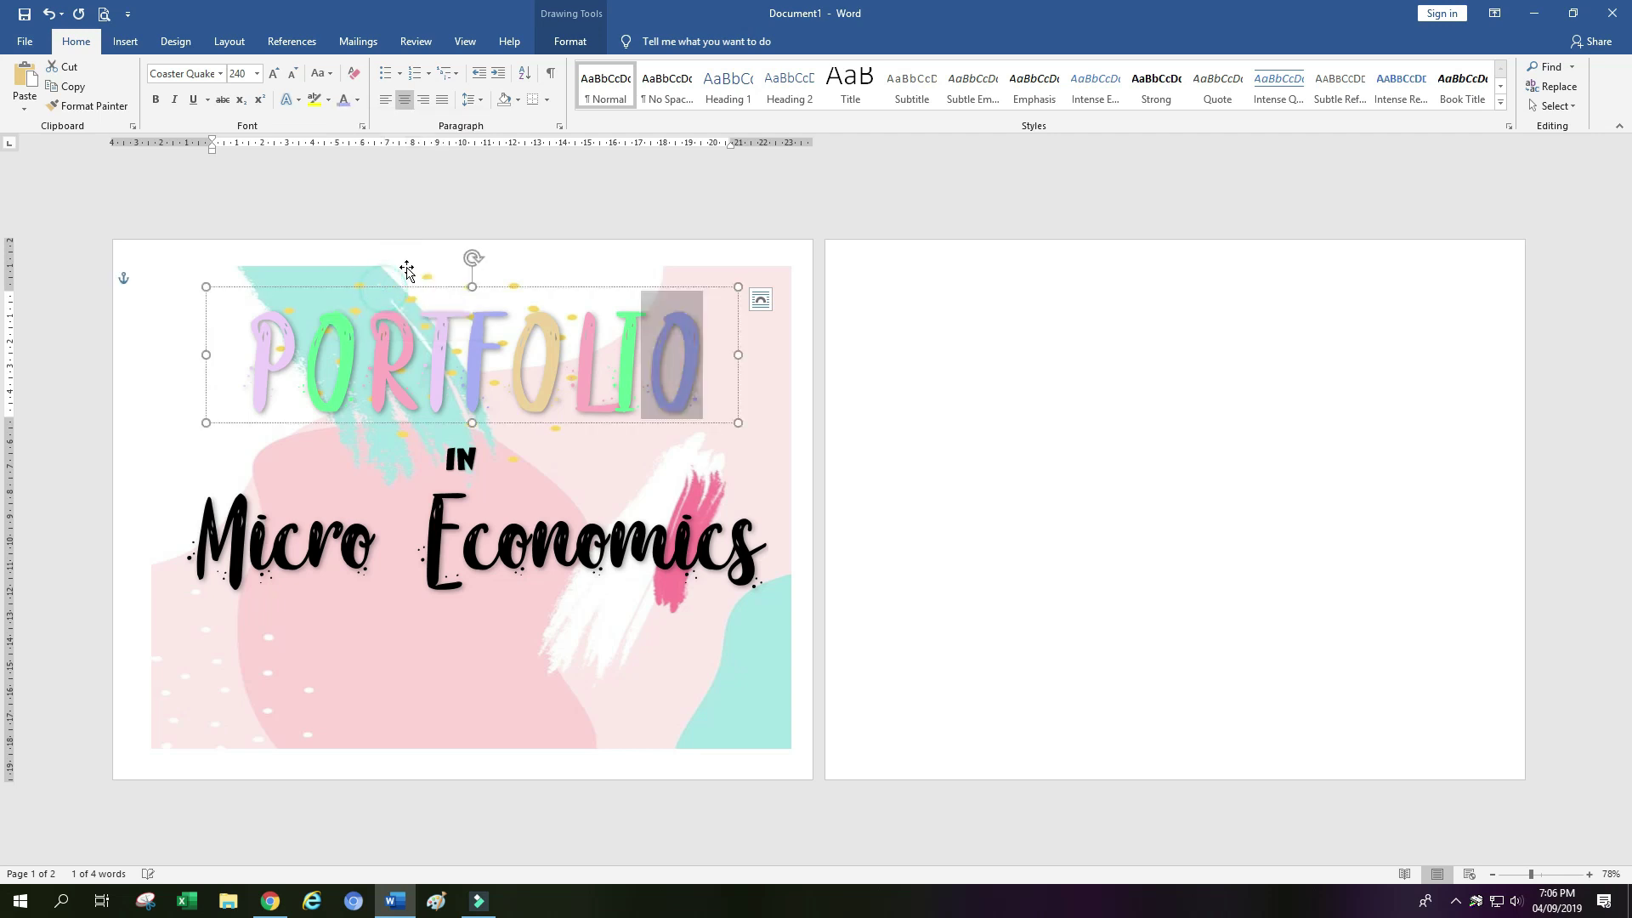
click(941, 598)
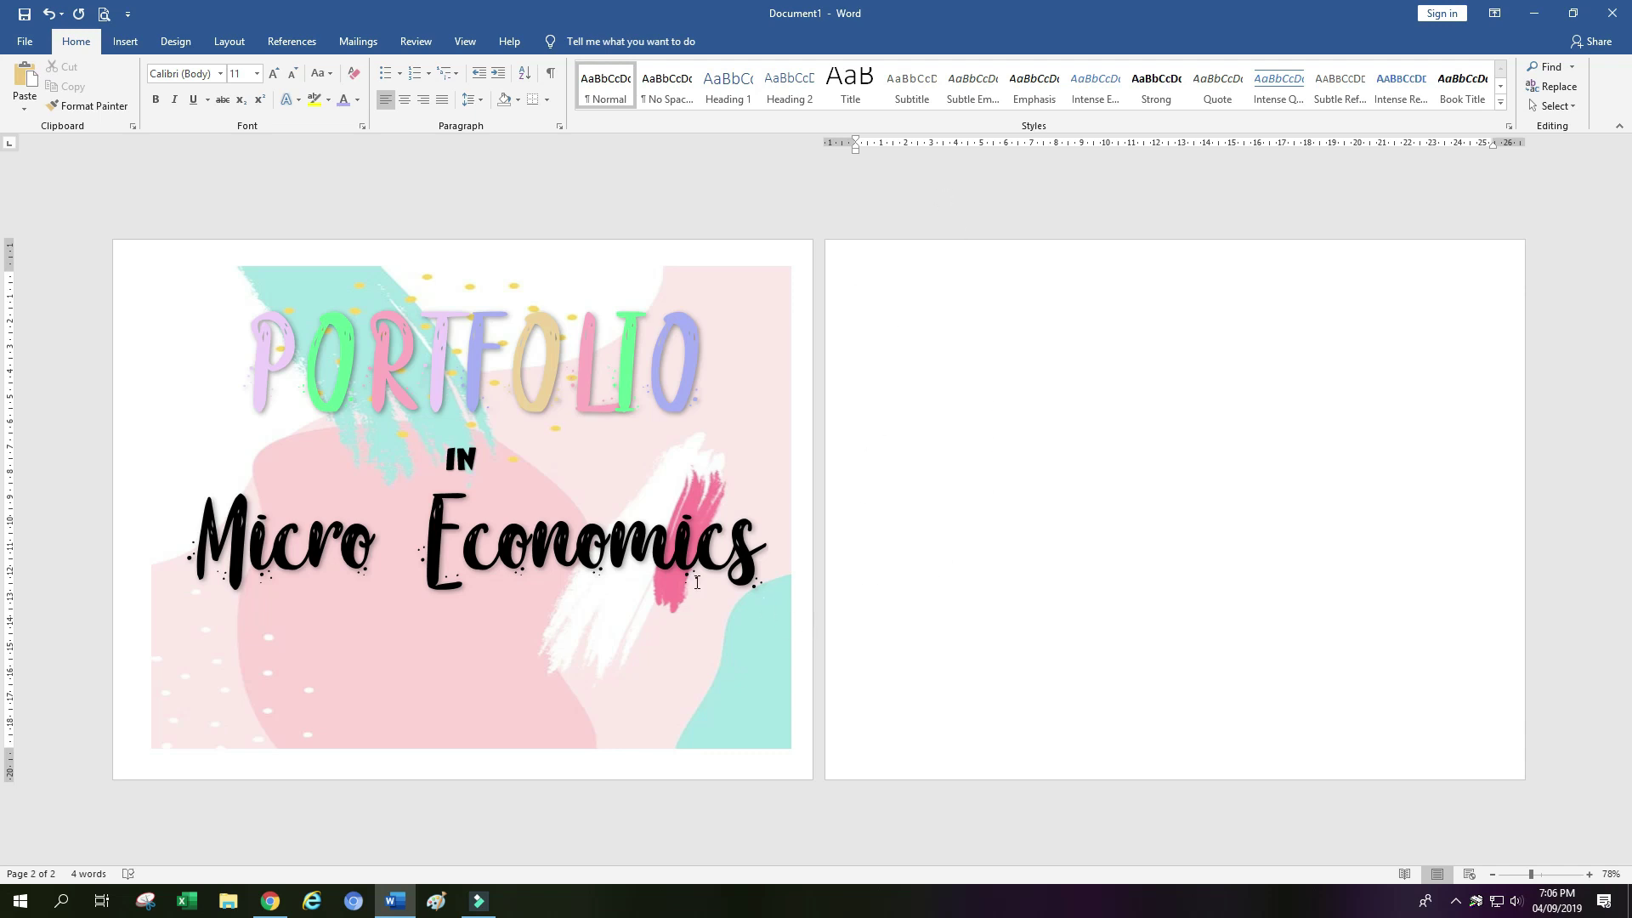
Insert WordArt reading 'Group II' and drag it onto the cover under 'Micro Economics'
click(128, 14)
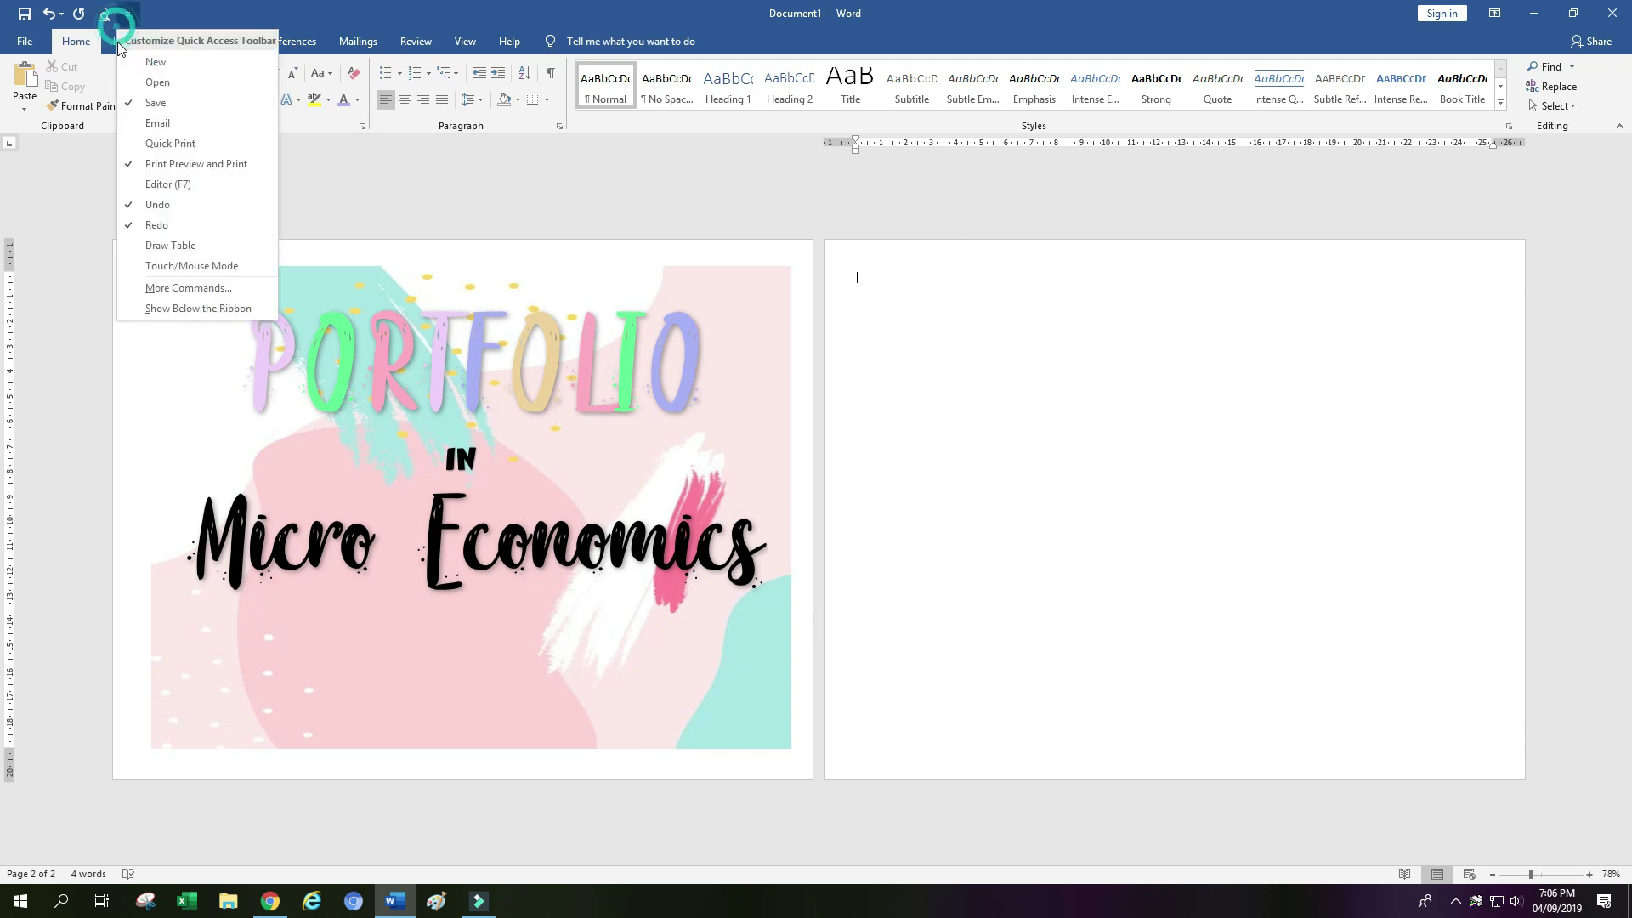
click(82, 281)
click(125, 41)
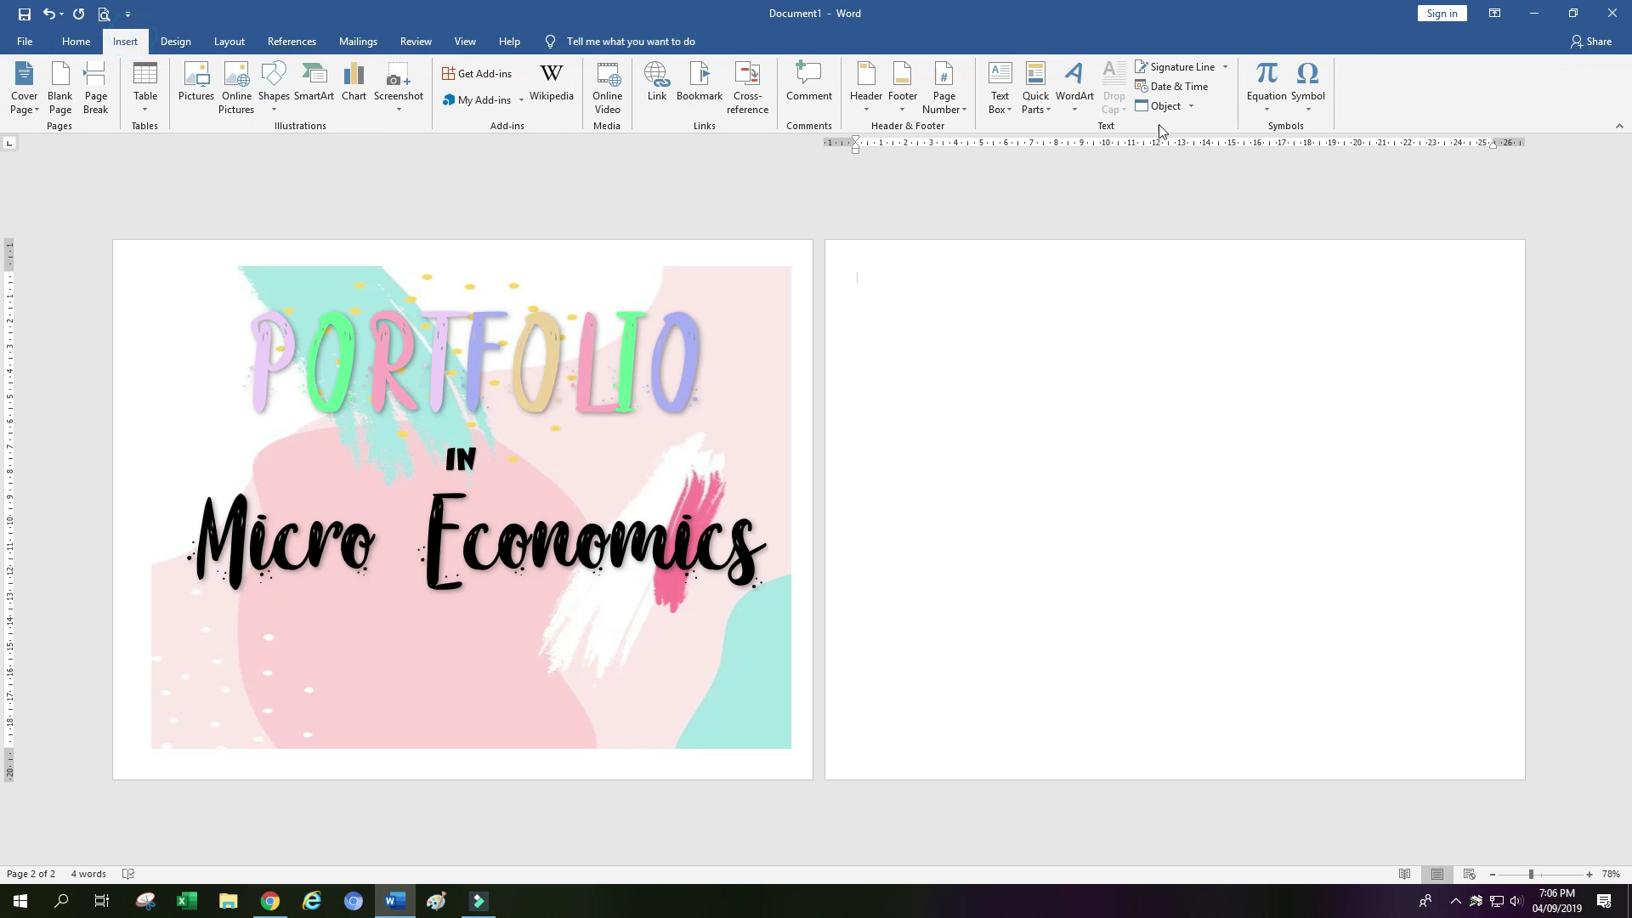
click(1074, 89)
click(1112, 175)
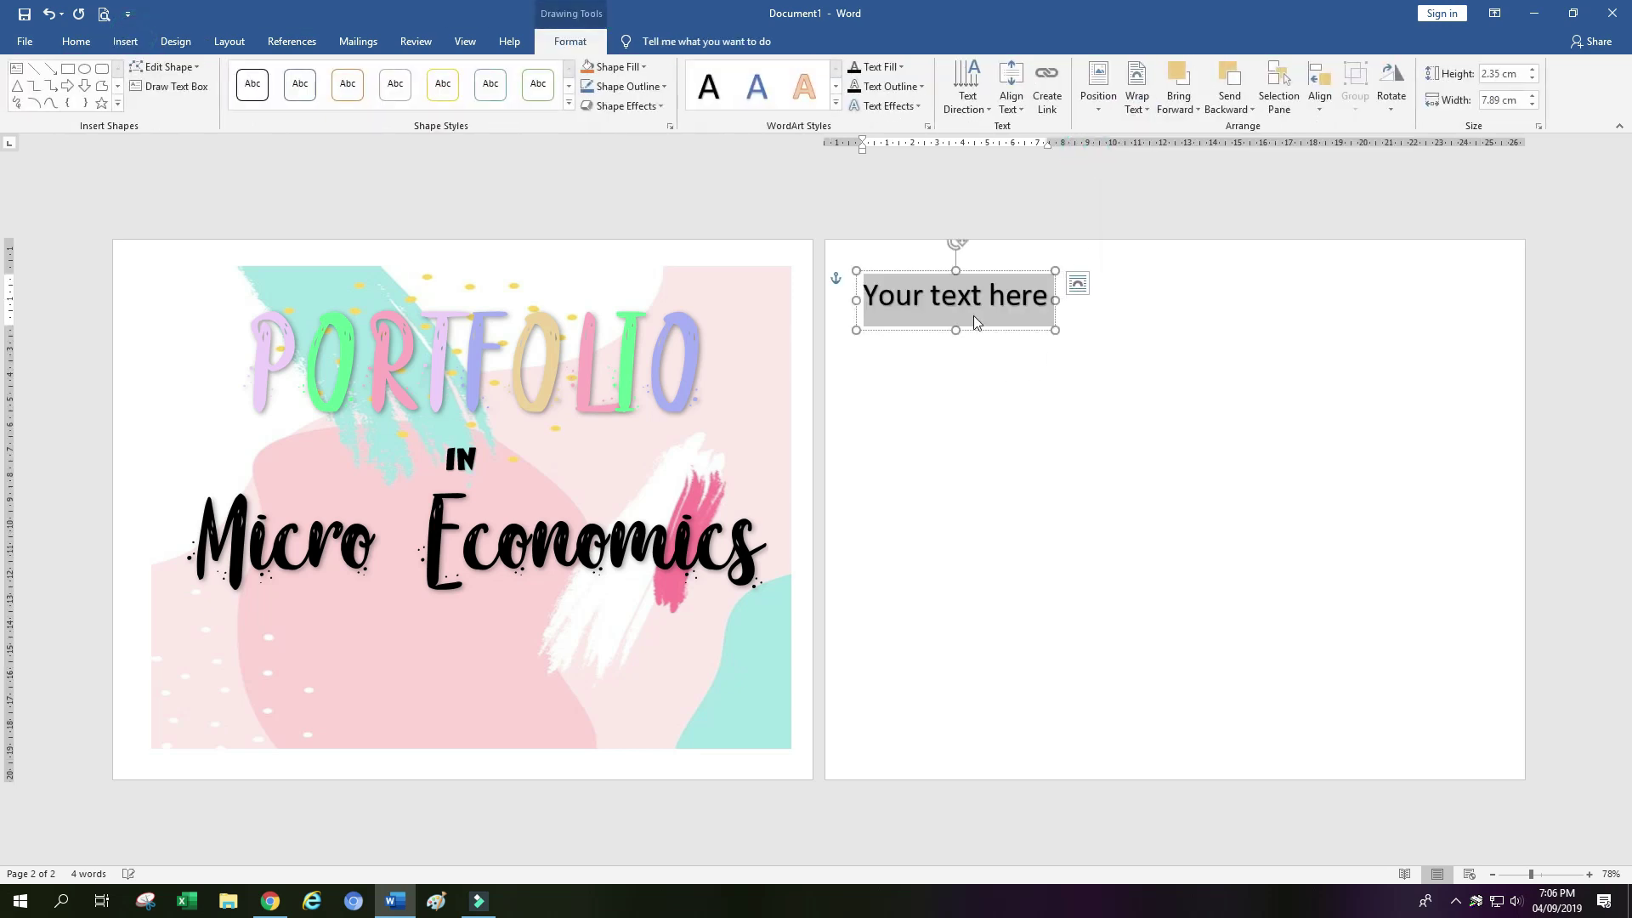
text(Gr)
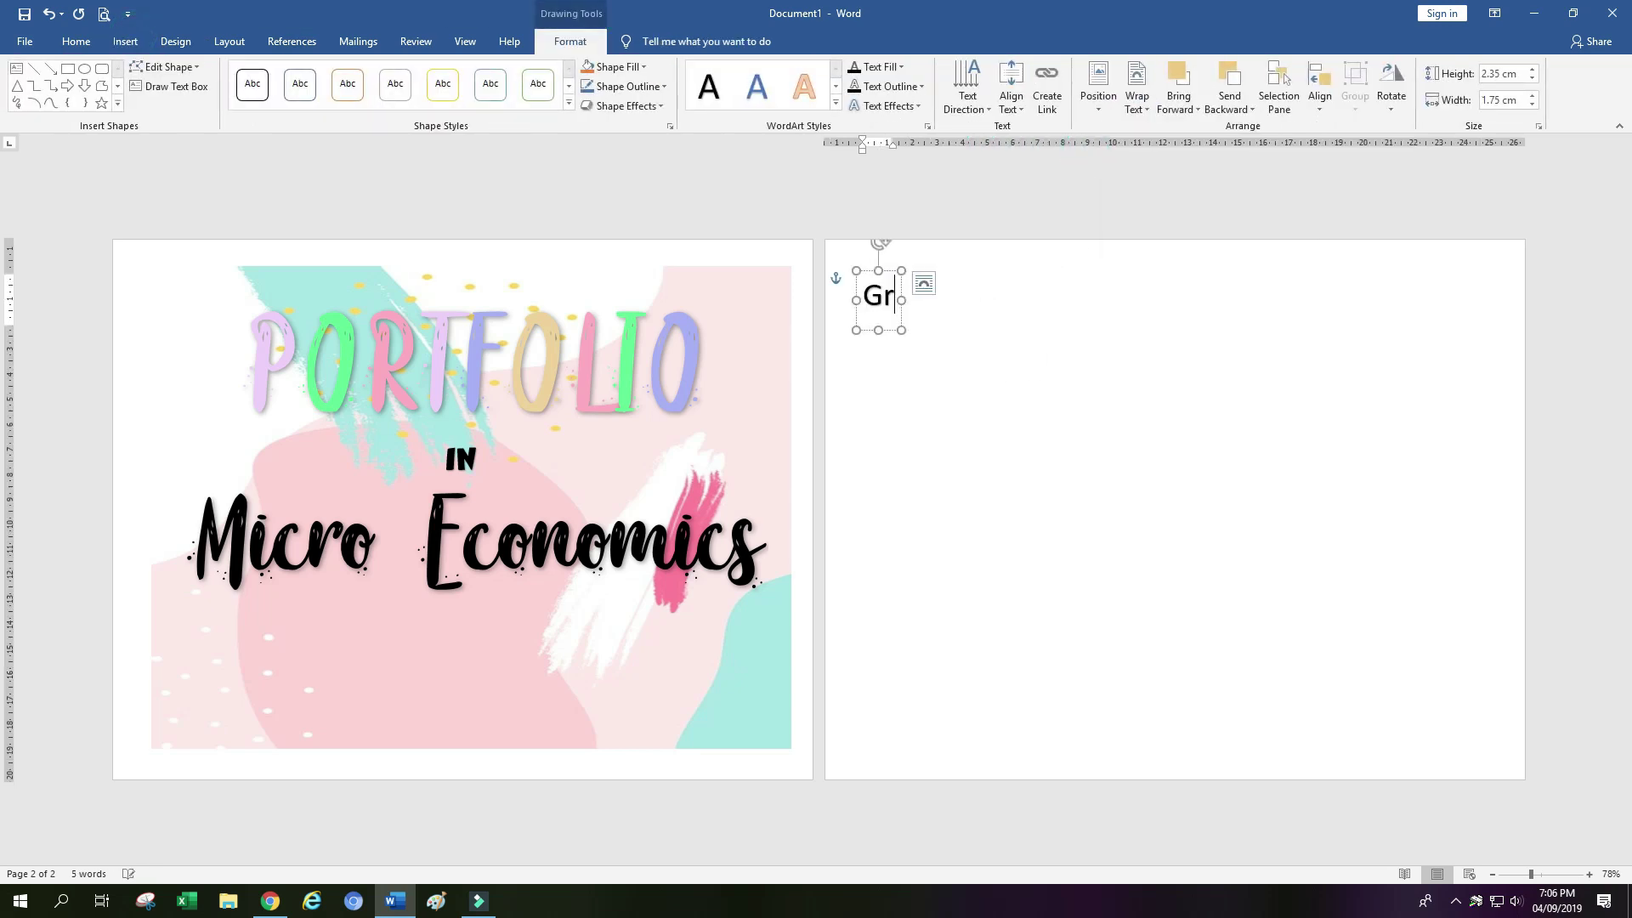
text(oup)
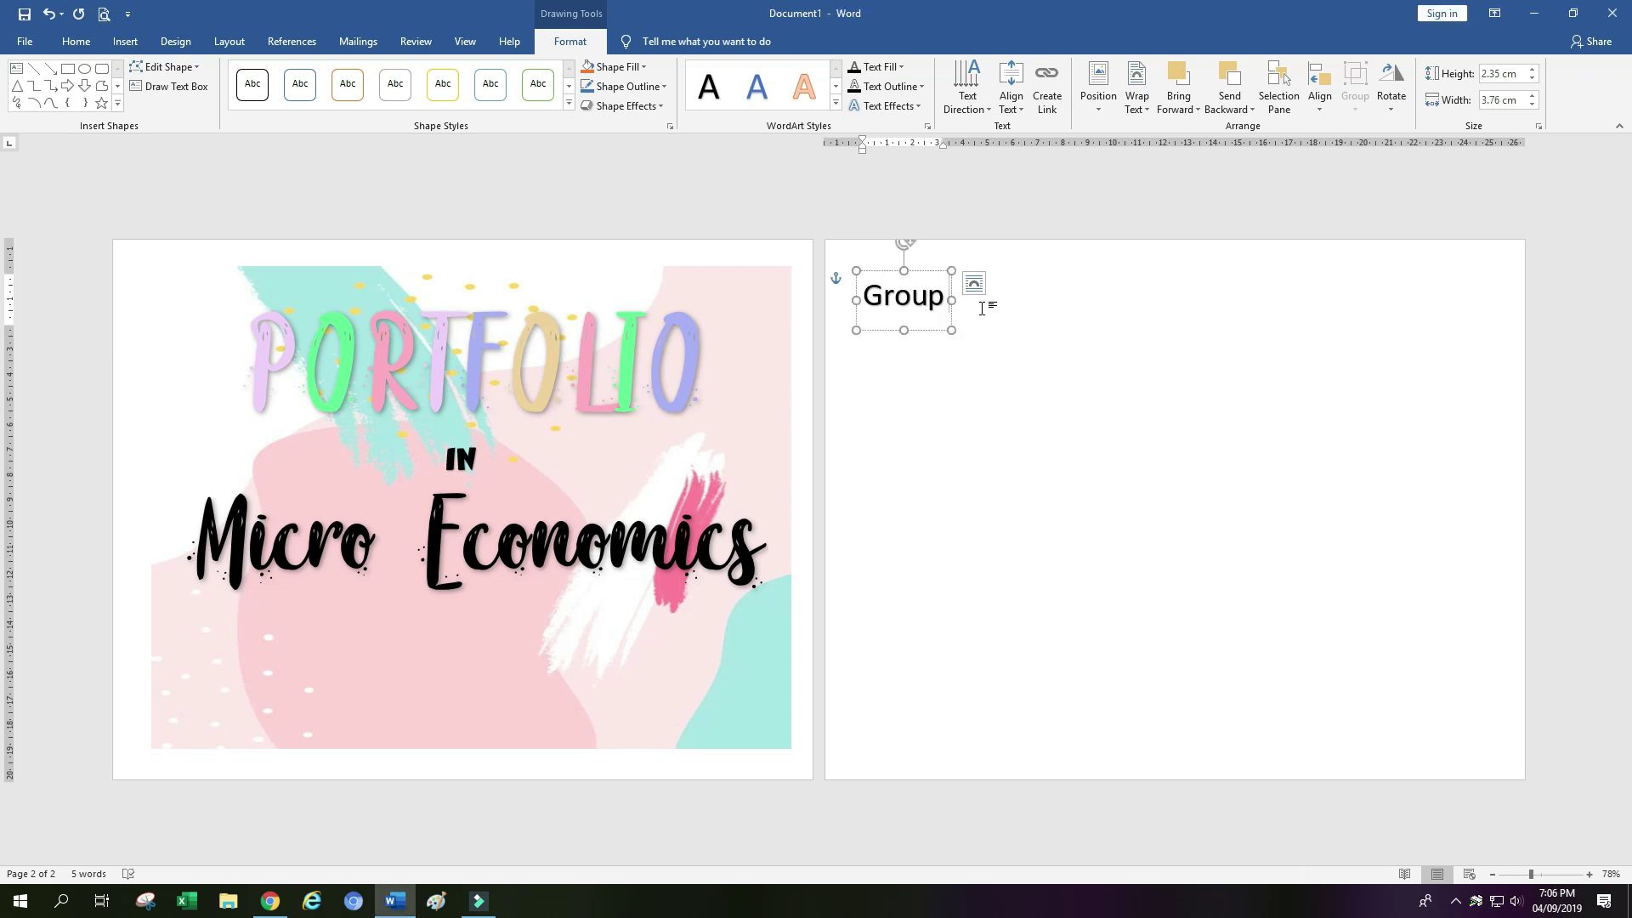
text( III)
key(BackSpace)
drag(941, 275, 565, 610)
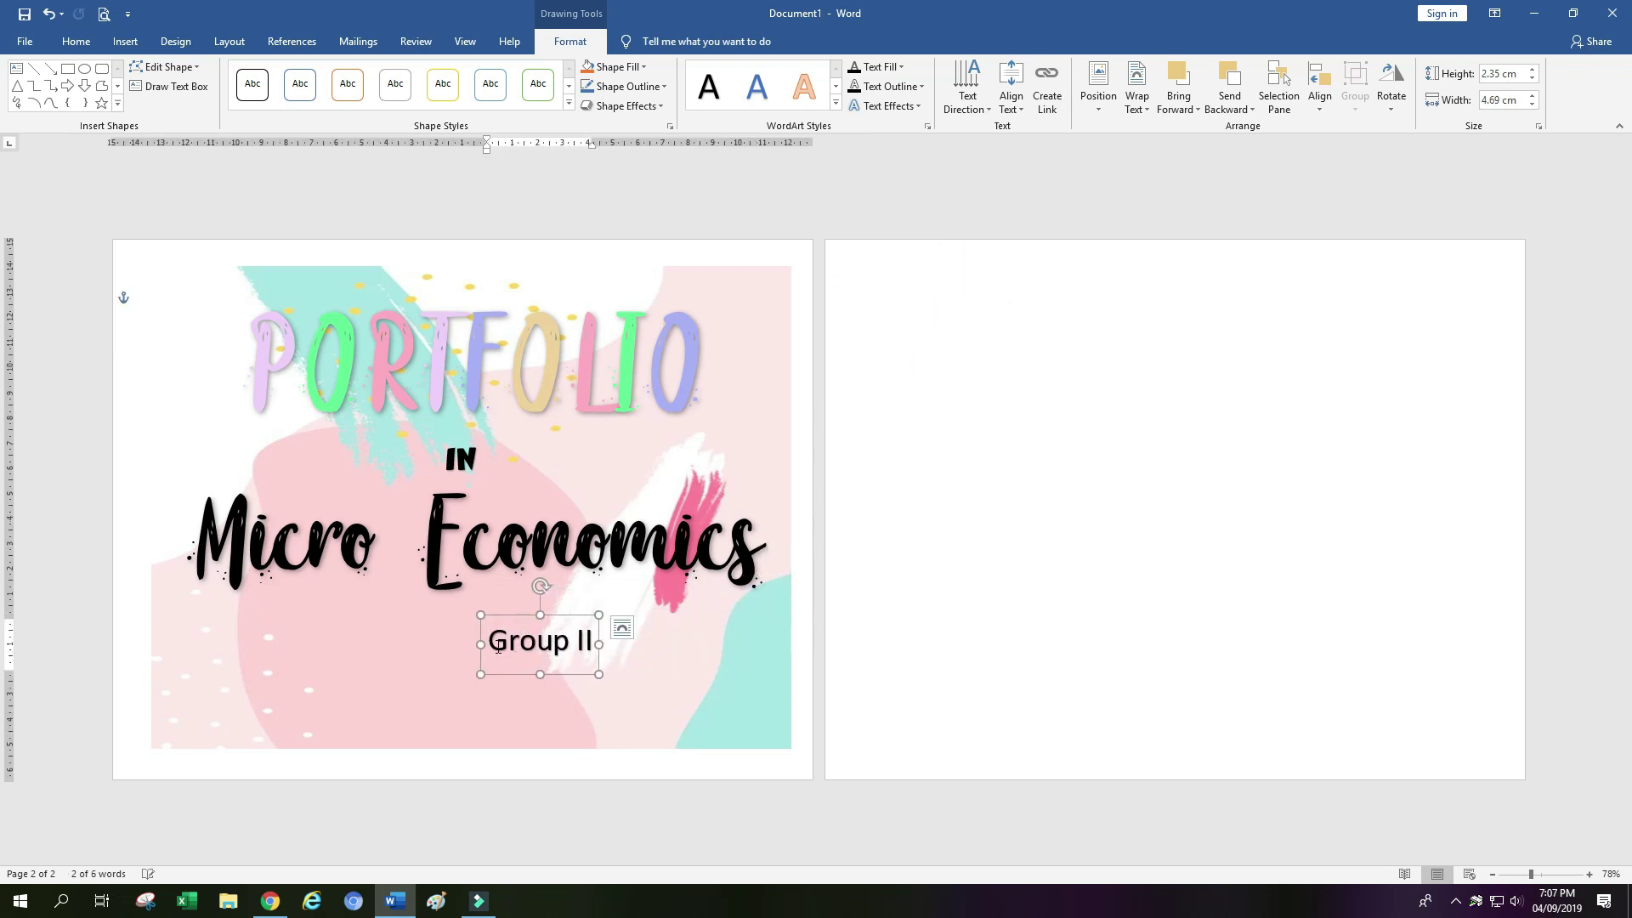
Prefix the WordArt with 'By : ', set it in Bright beauty, and shift it right
click(489, 642)
text(By )
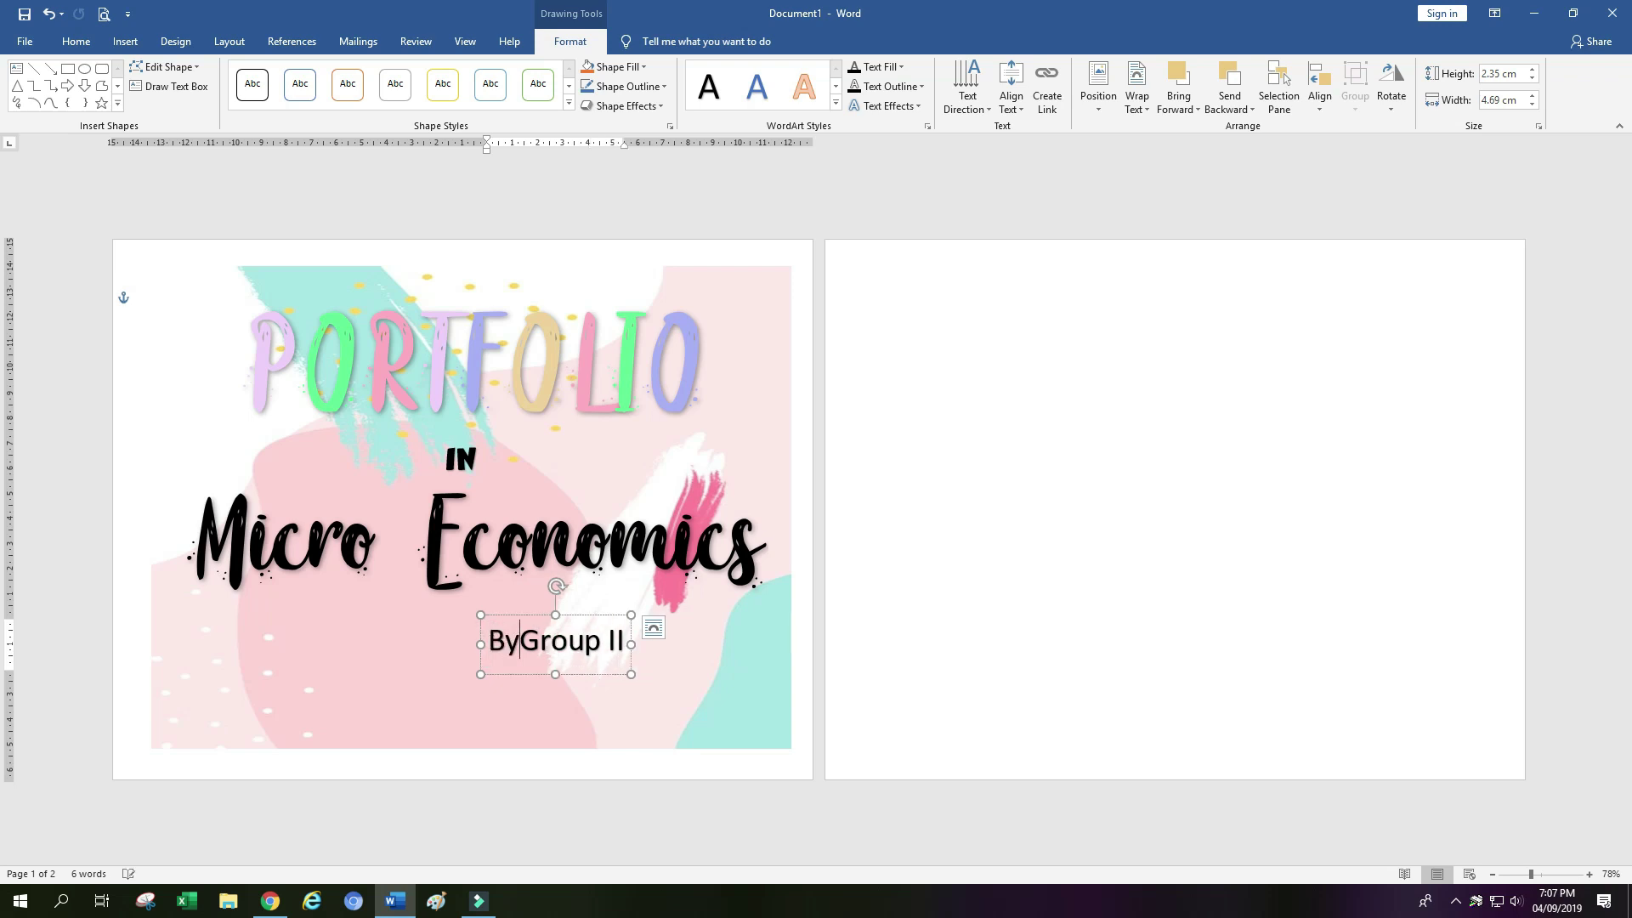
text(:)
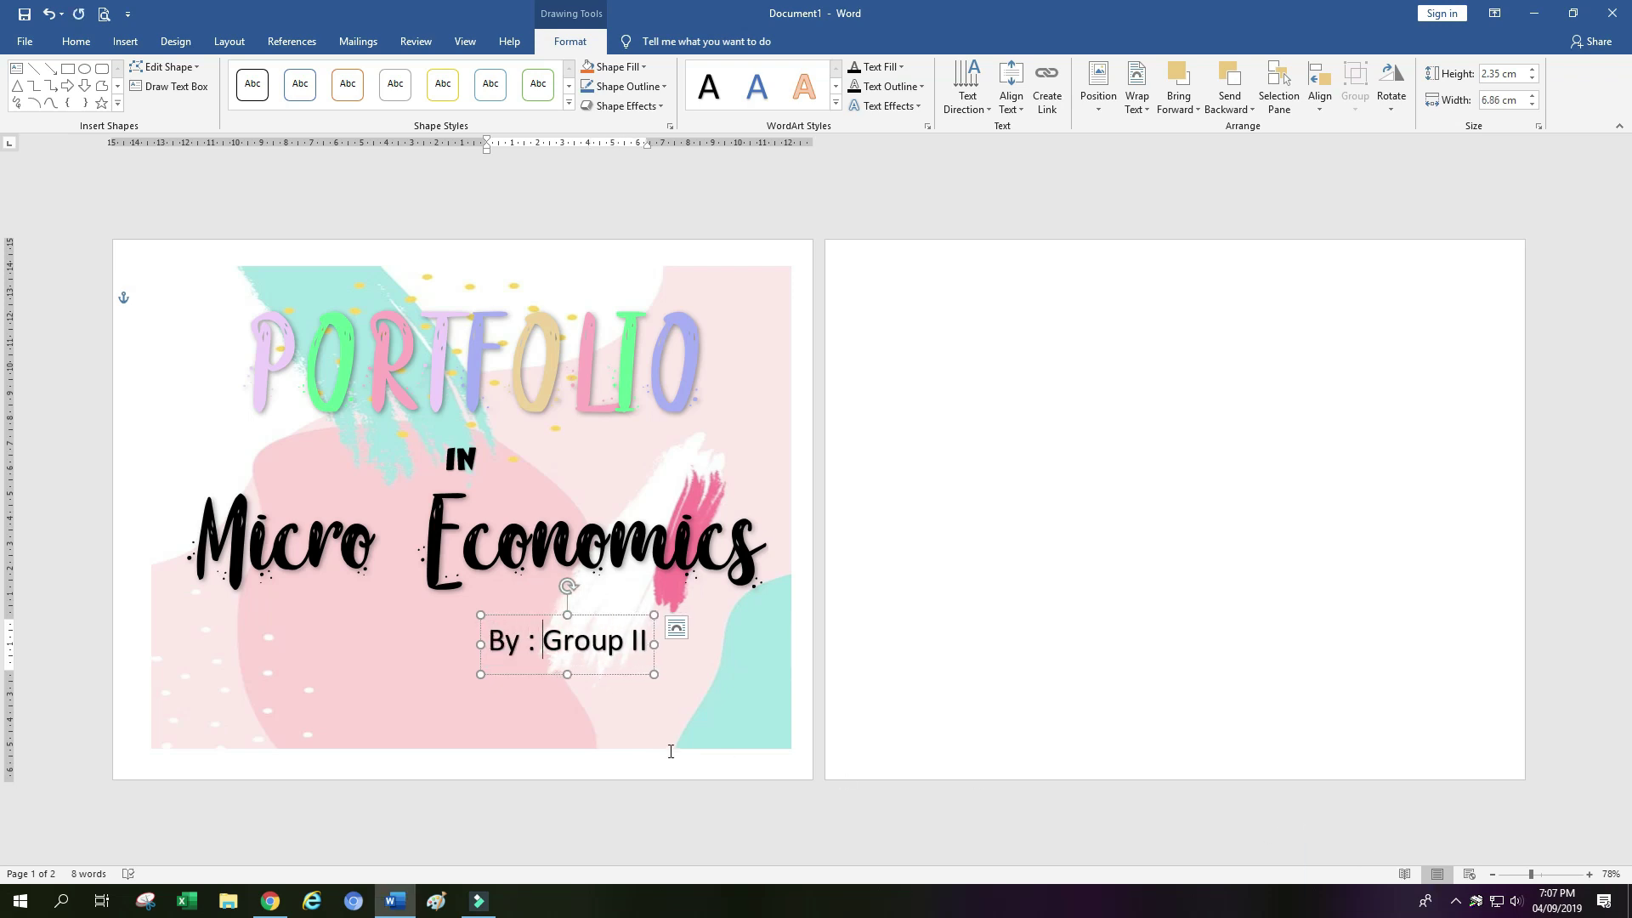
triple_click(588, 663)
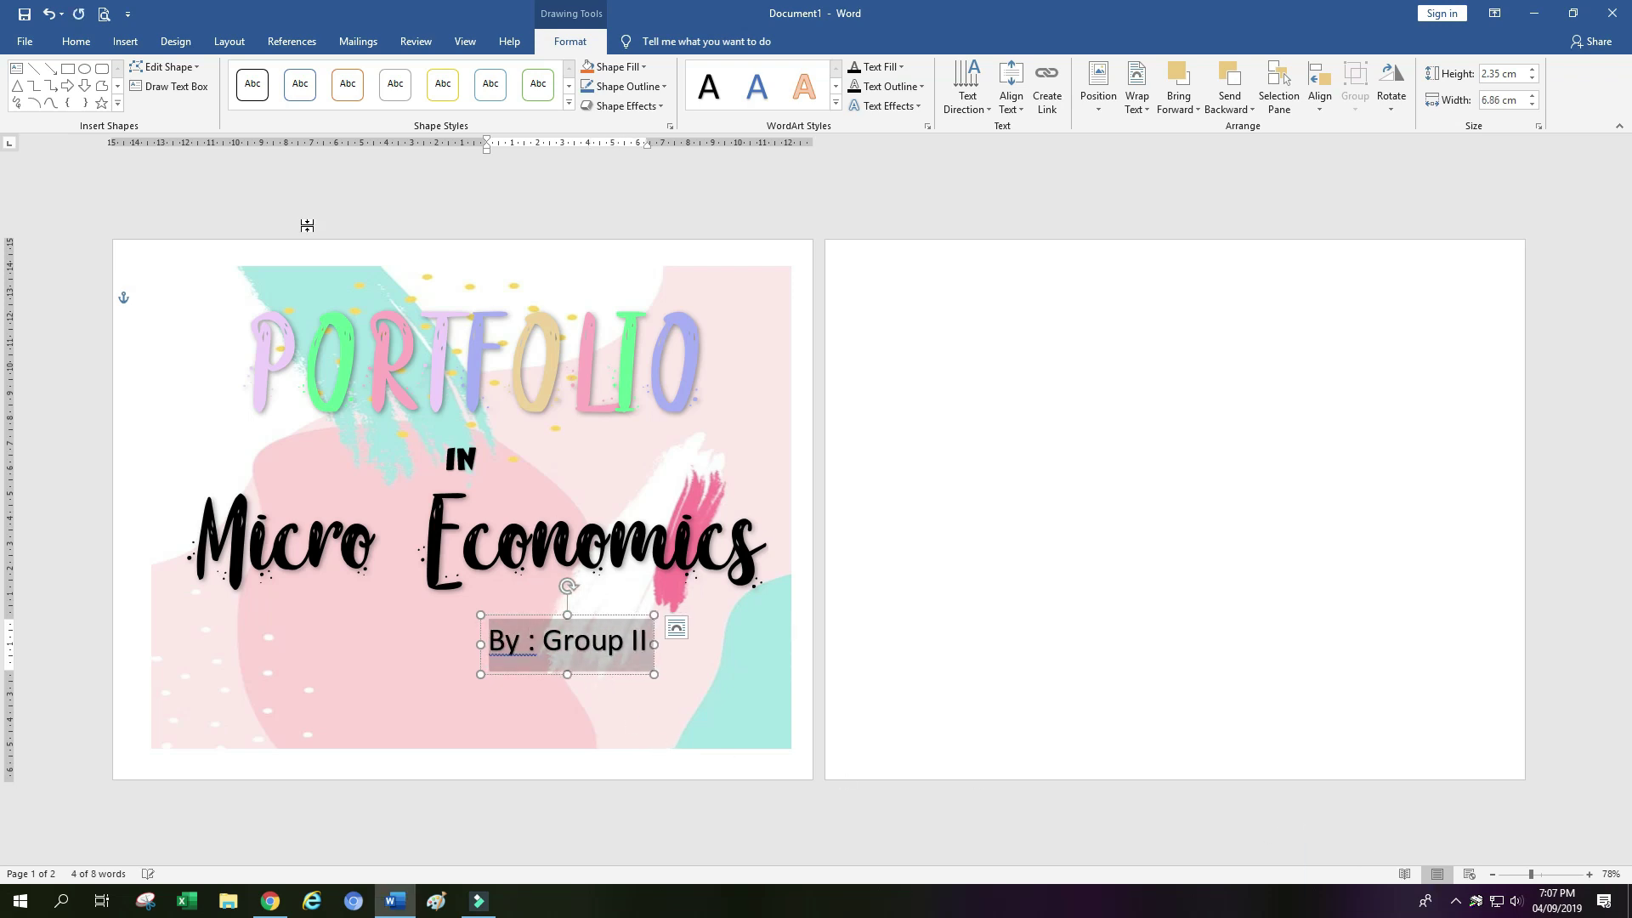
click(76, 41)
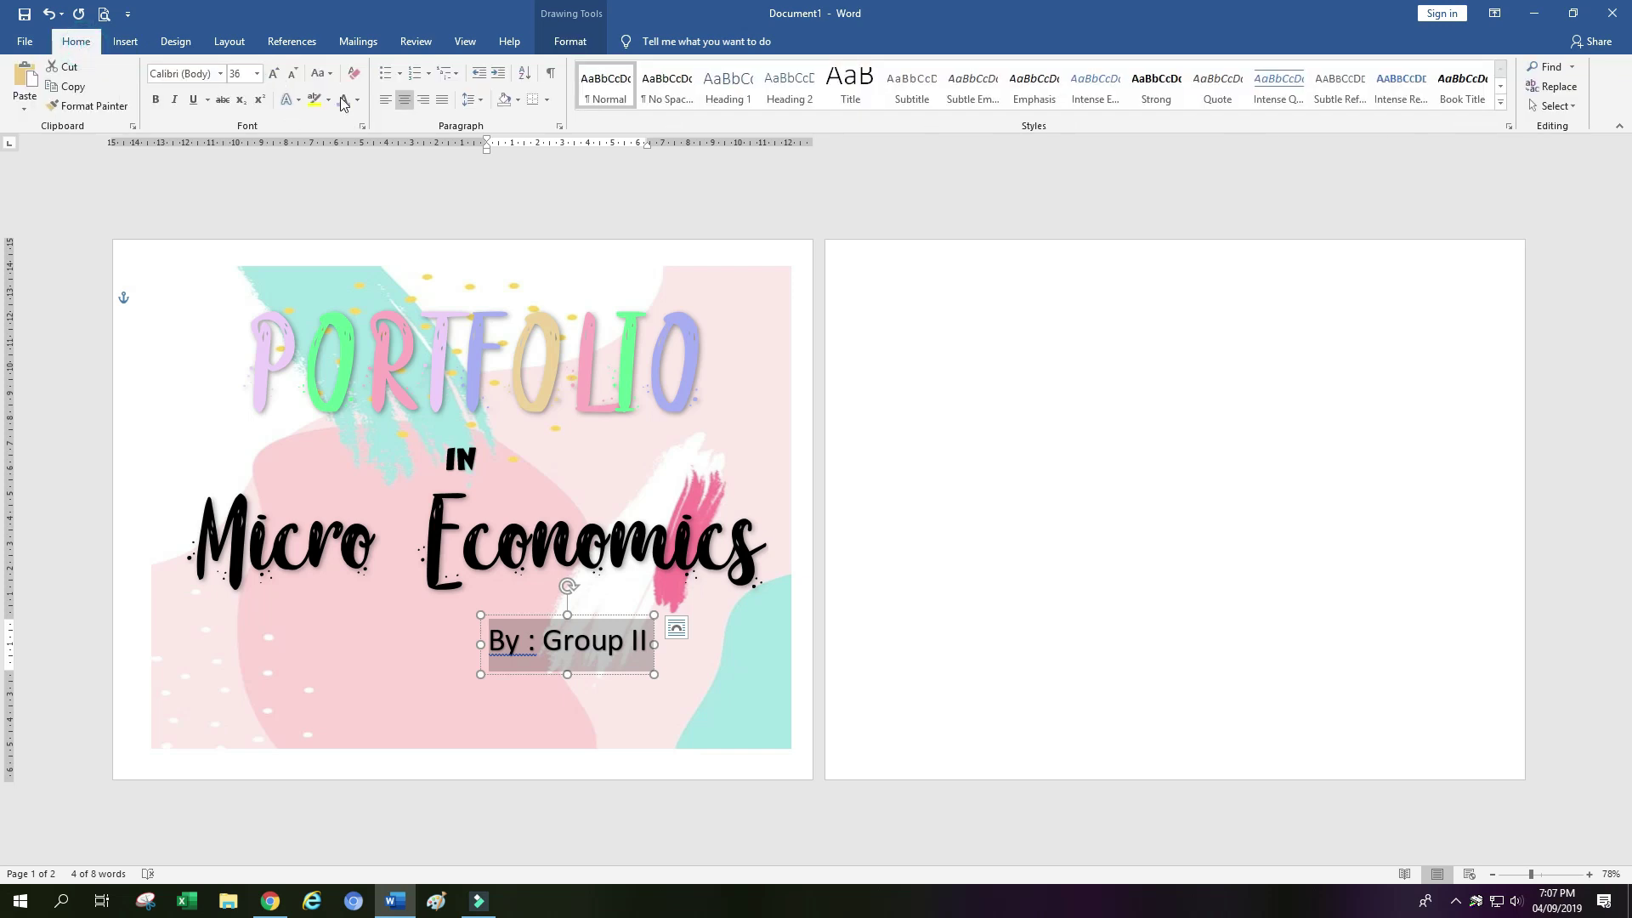
click(220, 73)
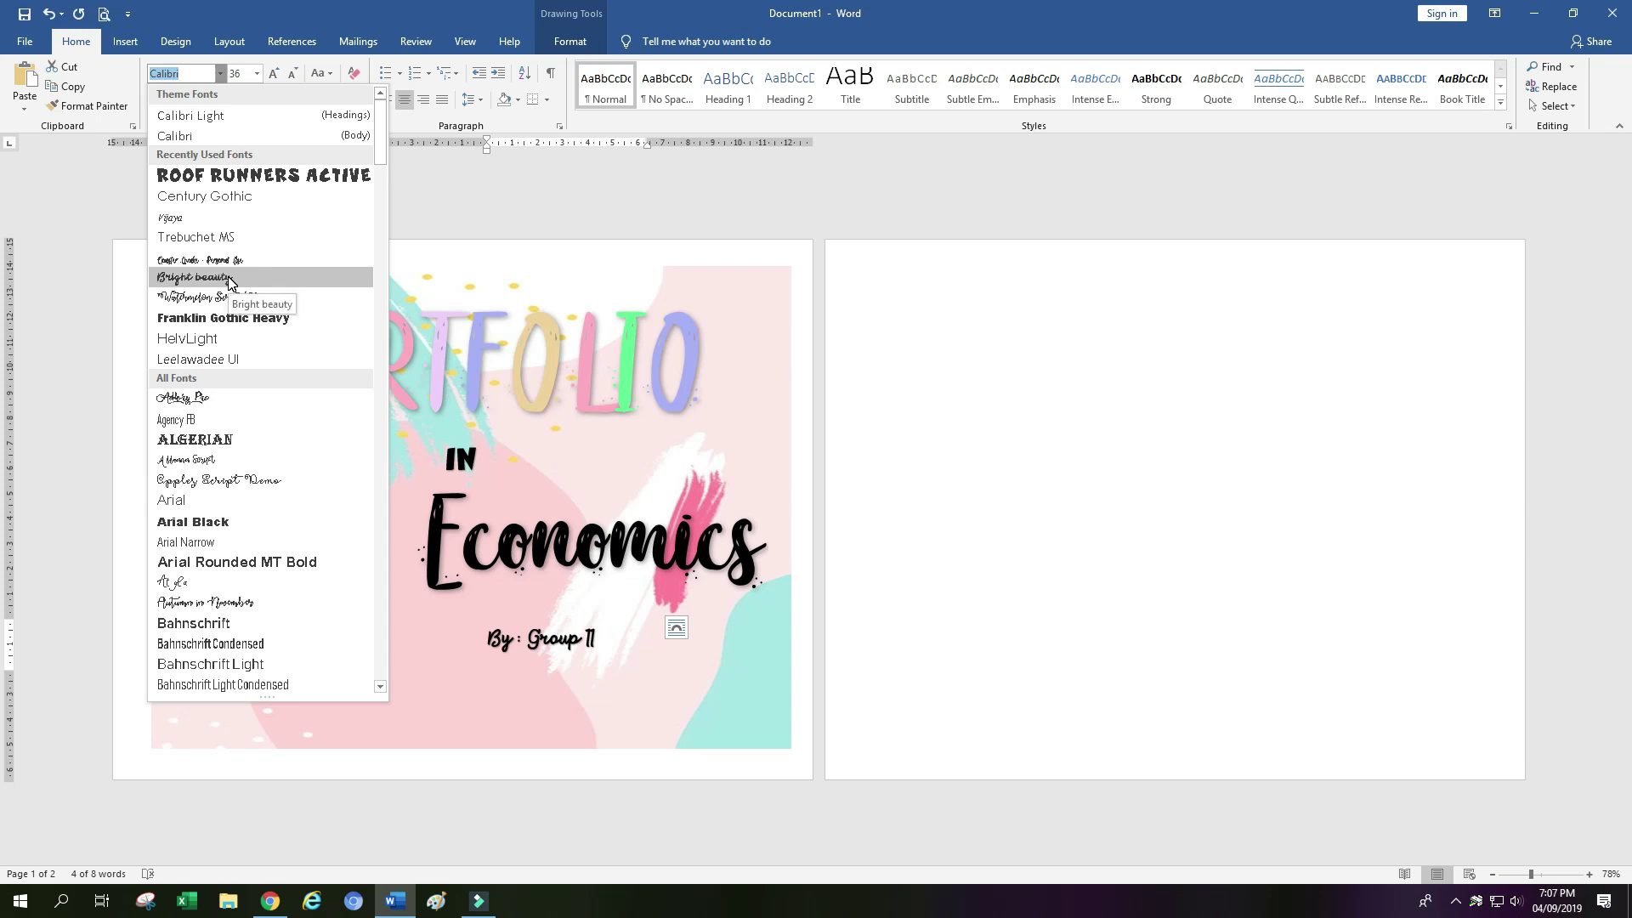
click(229, 282)
click(568, 636)
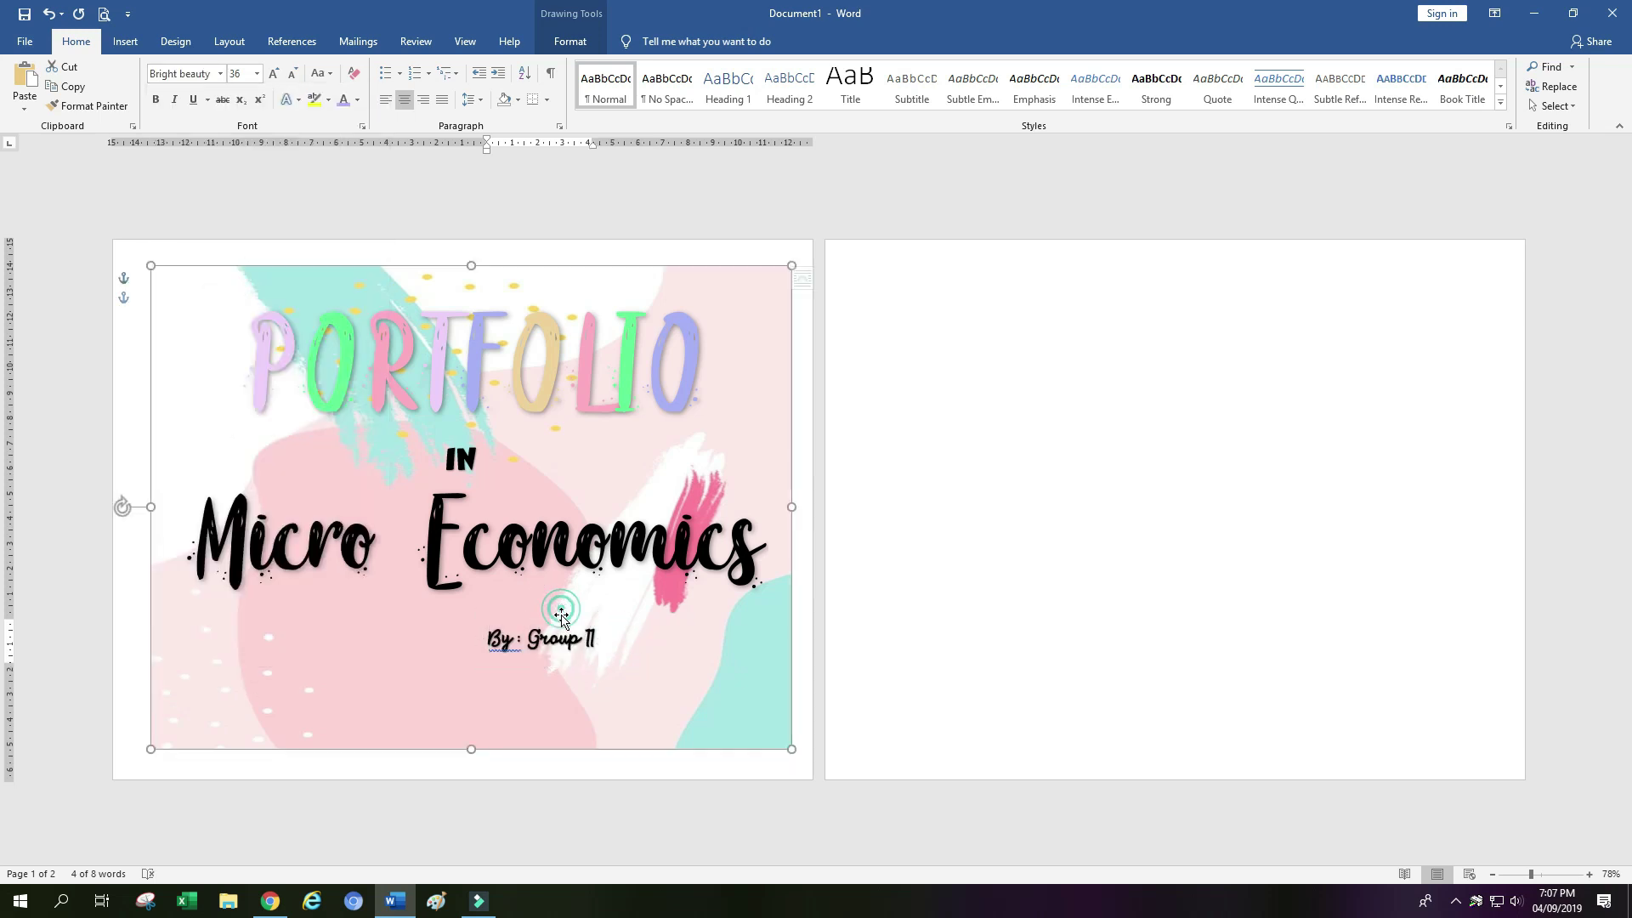
click(563, 629)
drag(556, 618, 684, 618)
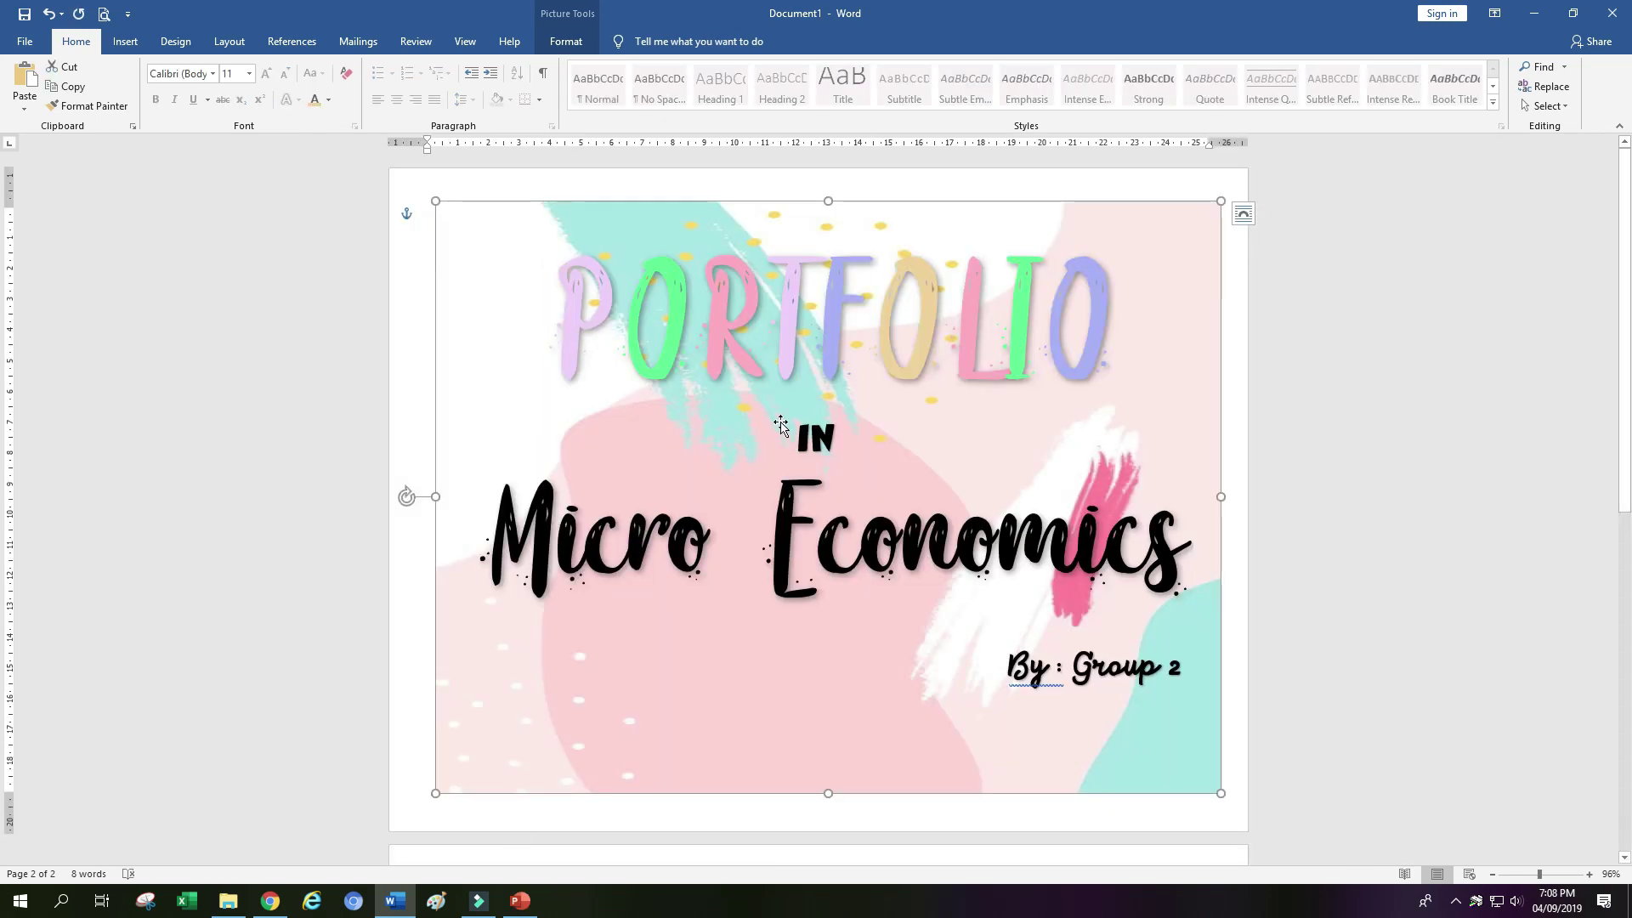
Scroll over the finished cover page to review the design
scroll(778, 425, down, 3)
scroll(778, 425, up, 3)
scroll(951, 575, up, 1)
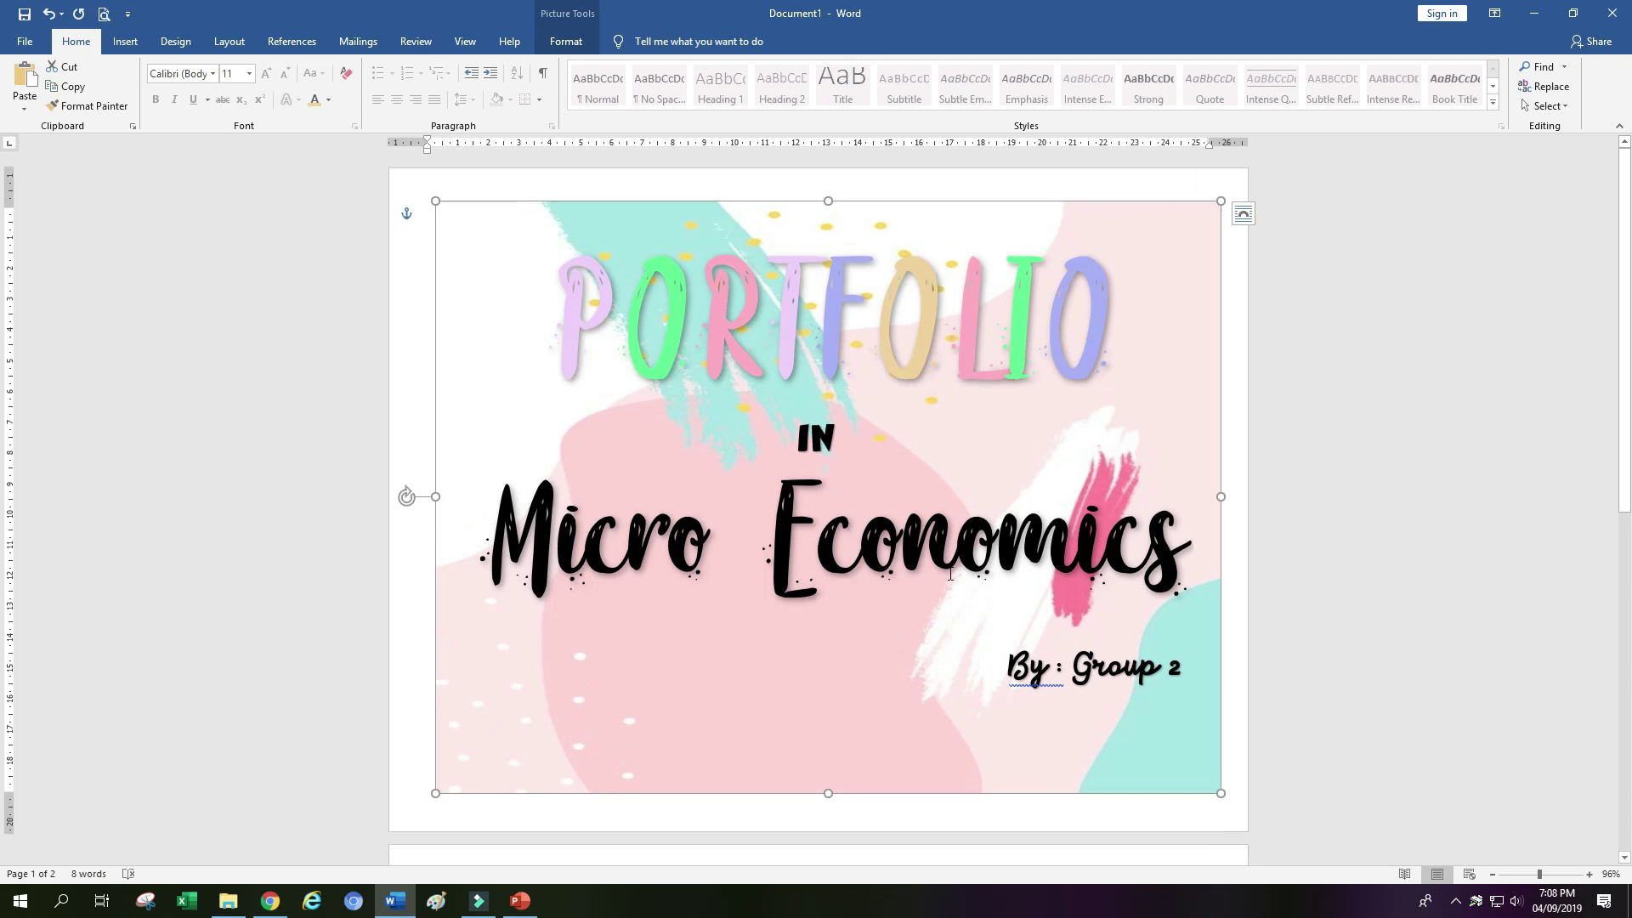
click(1257, 737)
Stop the screen recording from the system tray recorder
click(1456, 901)
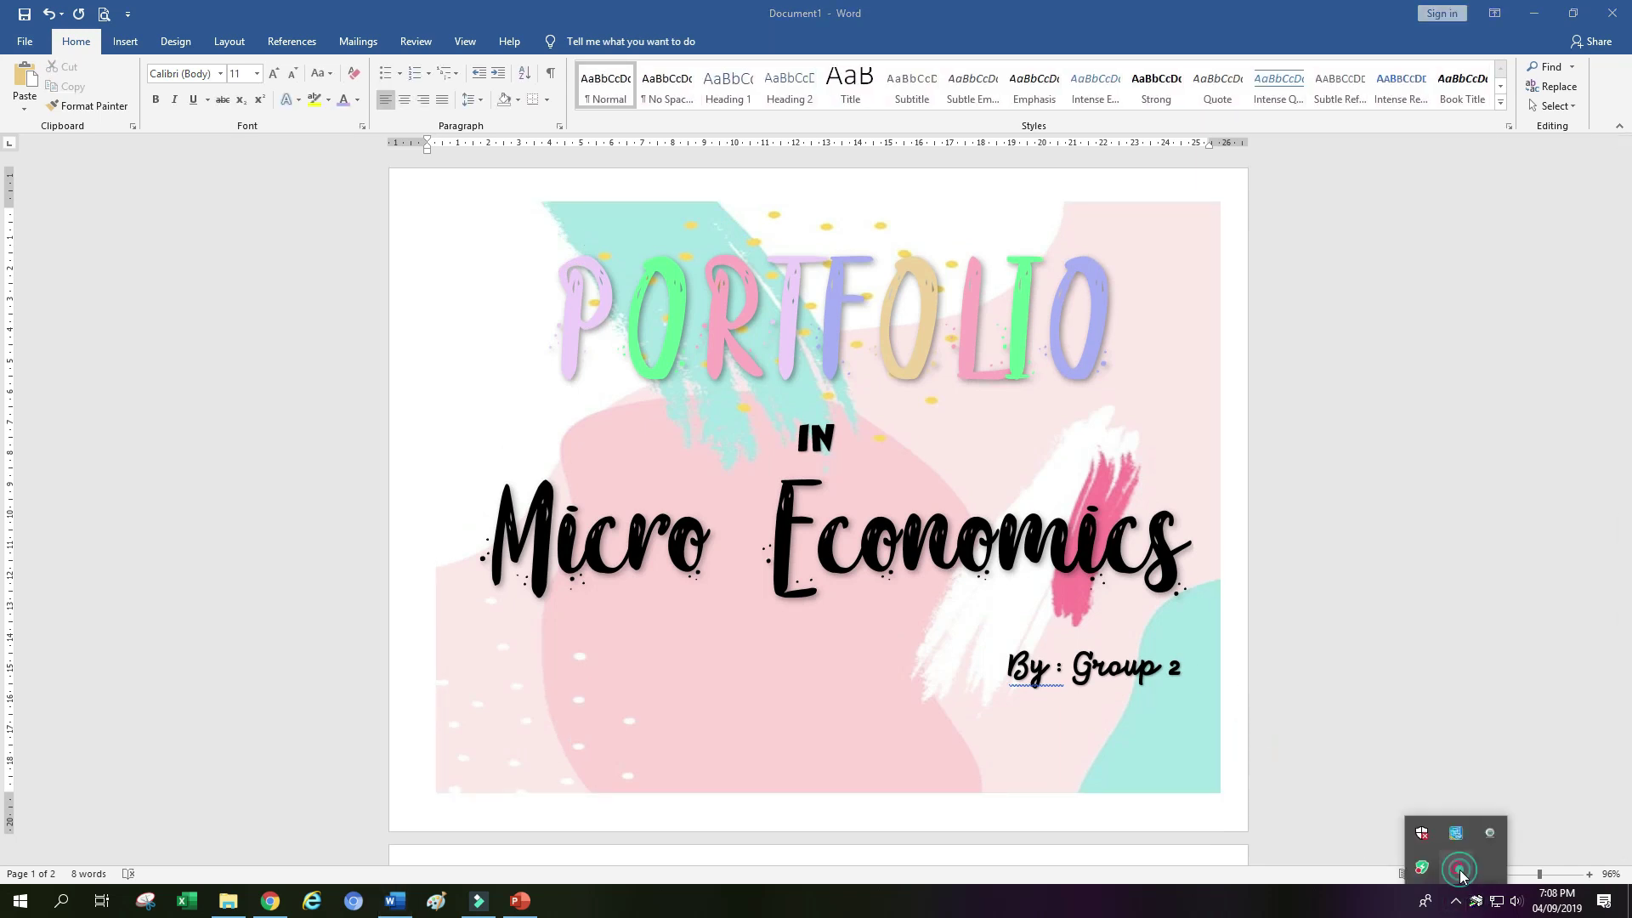
click(1472, 882)
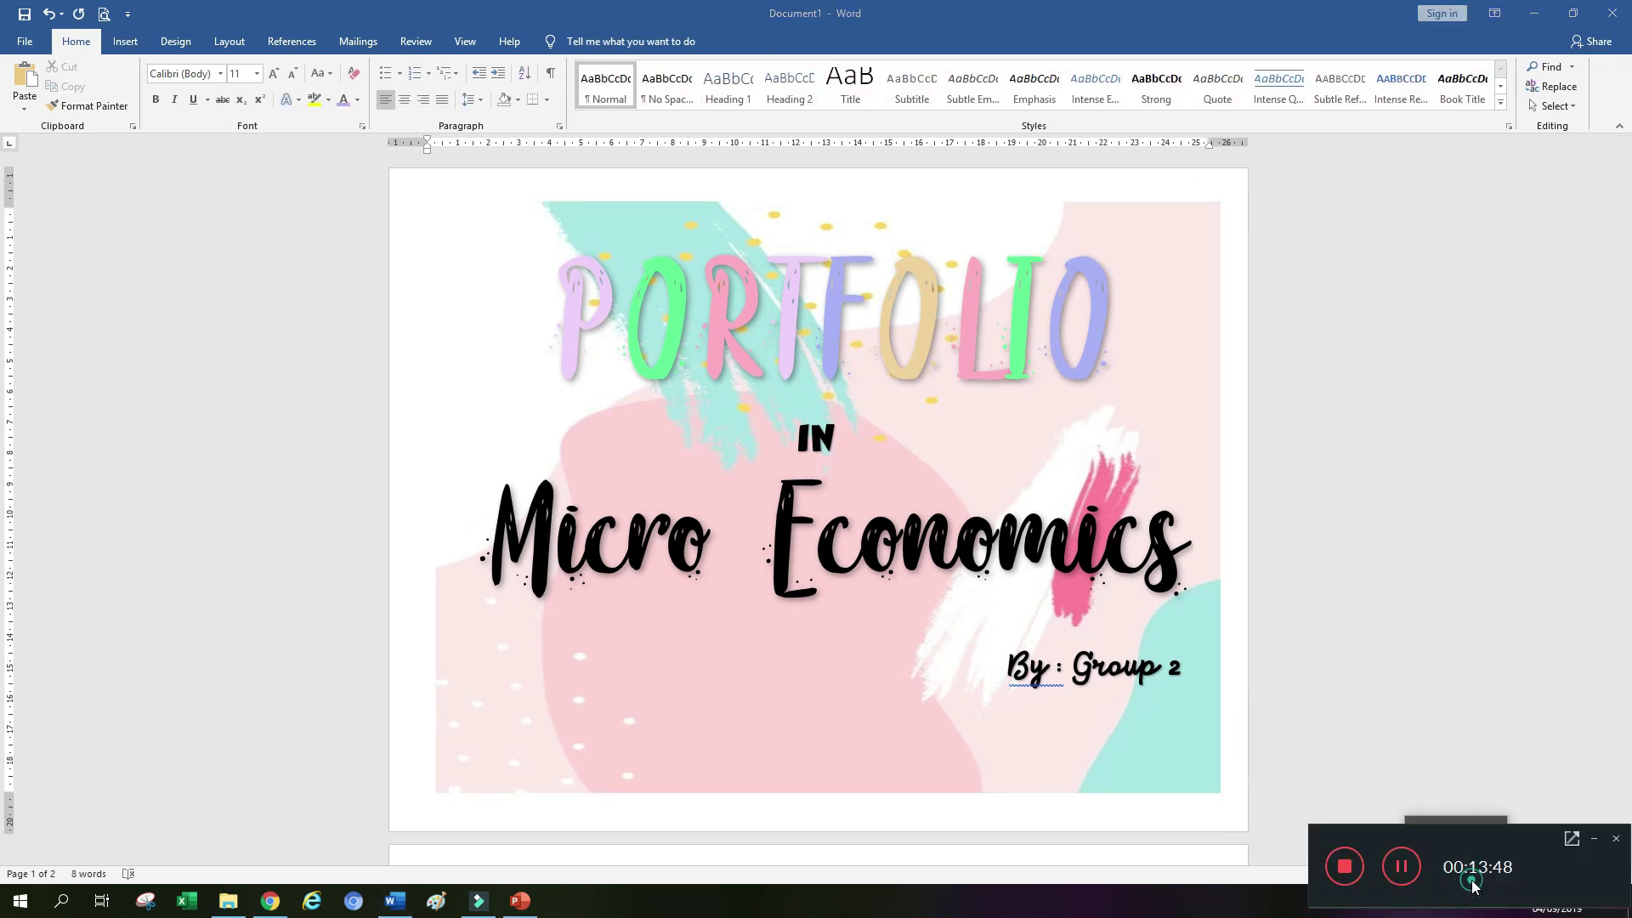
click(1350, 871)
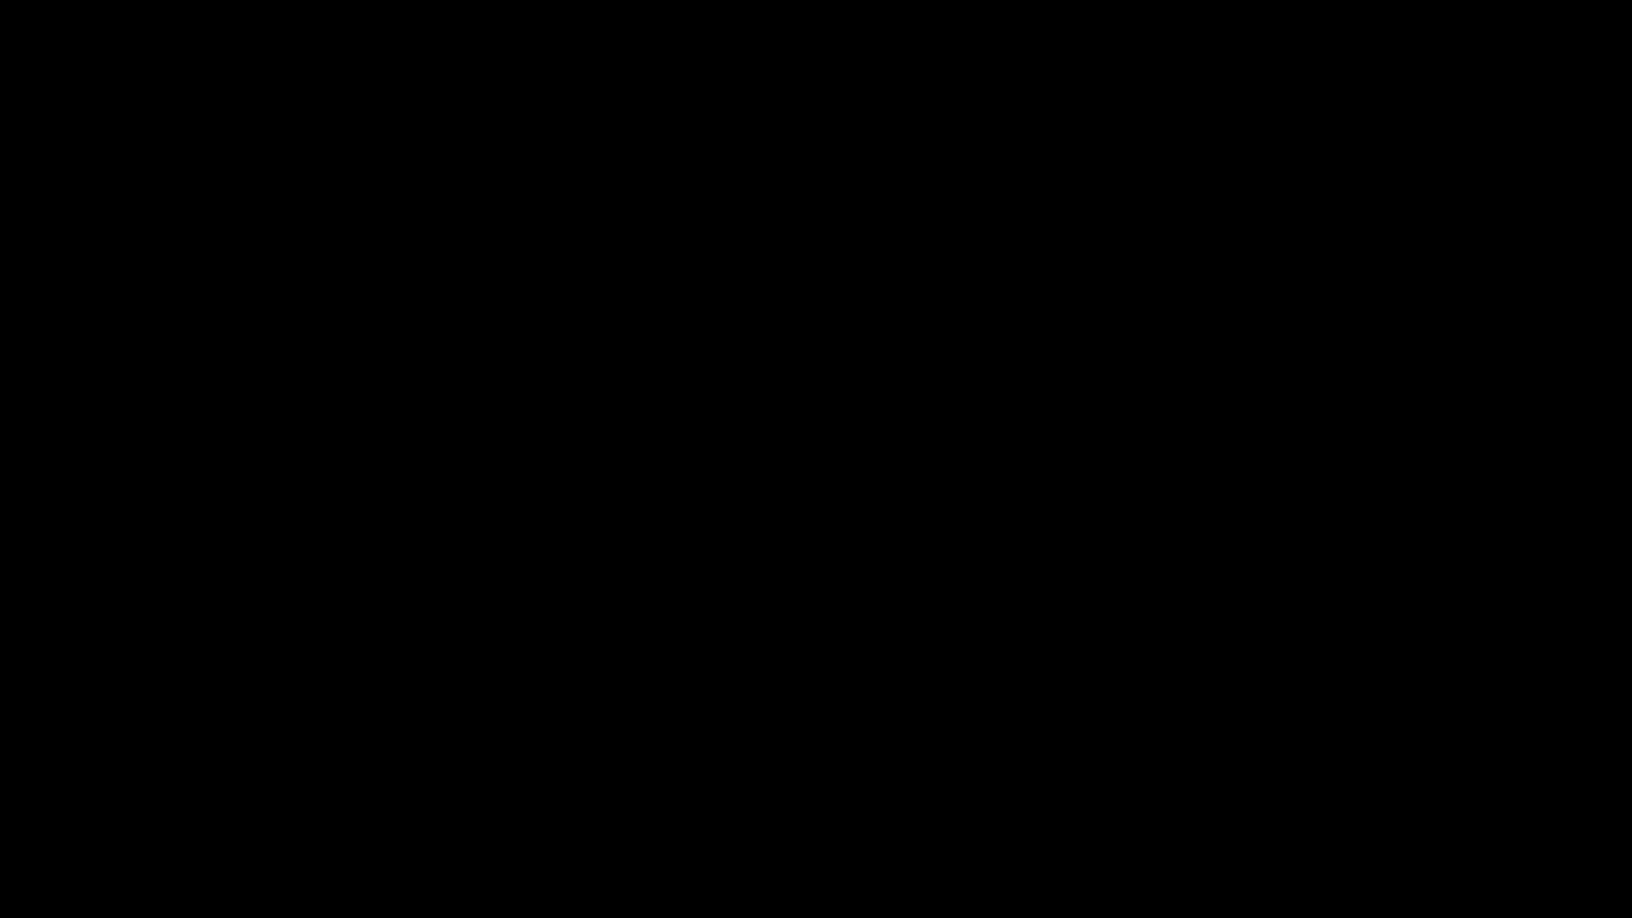